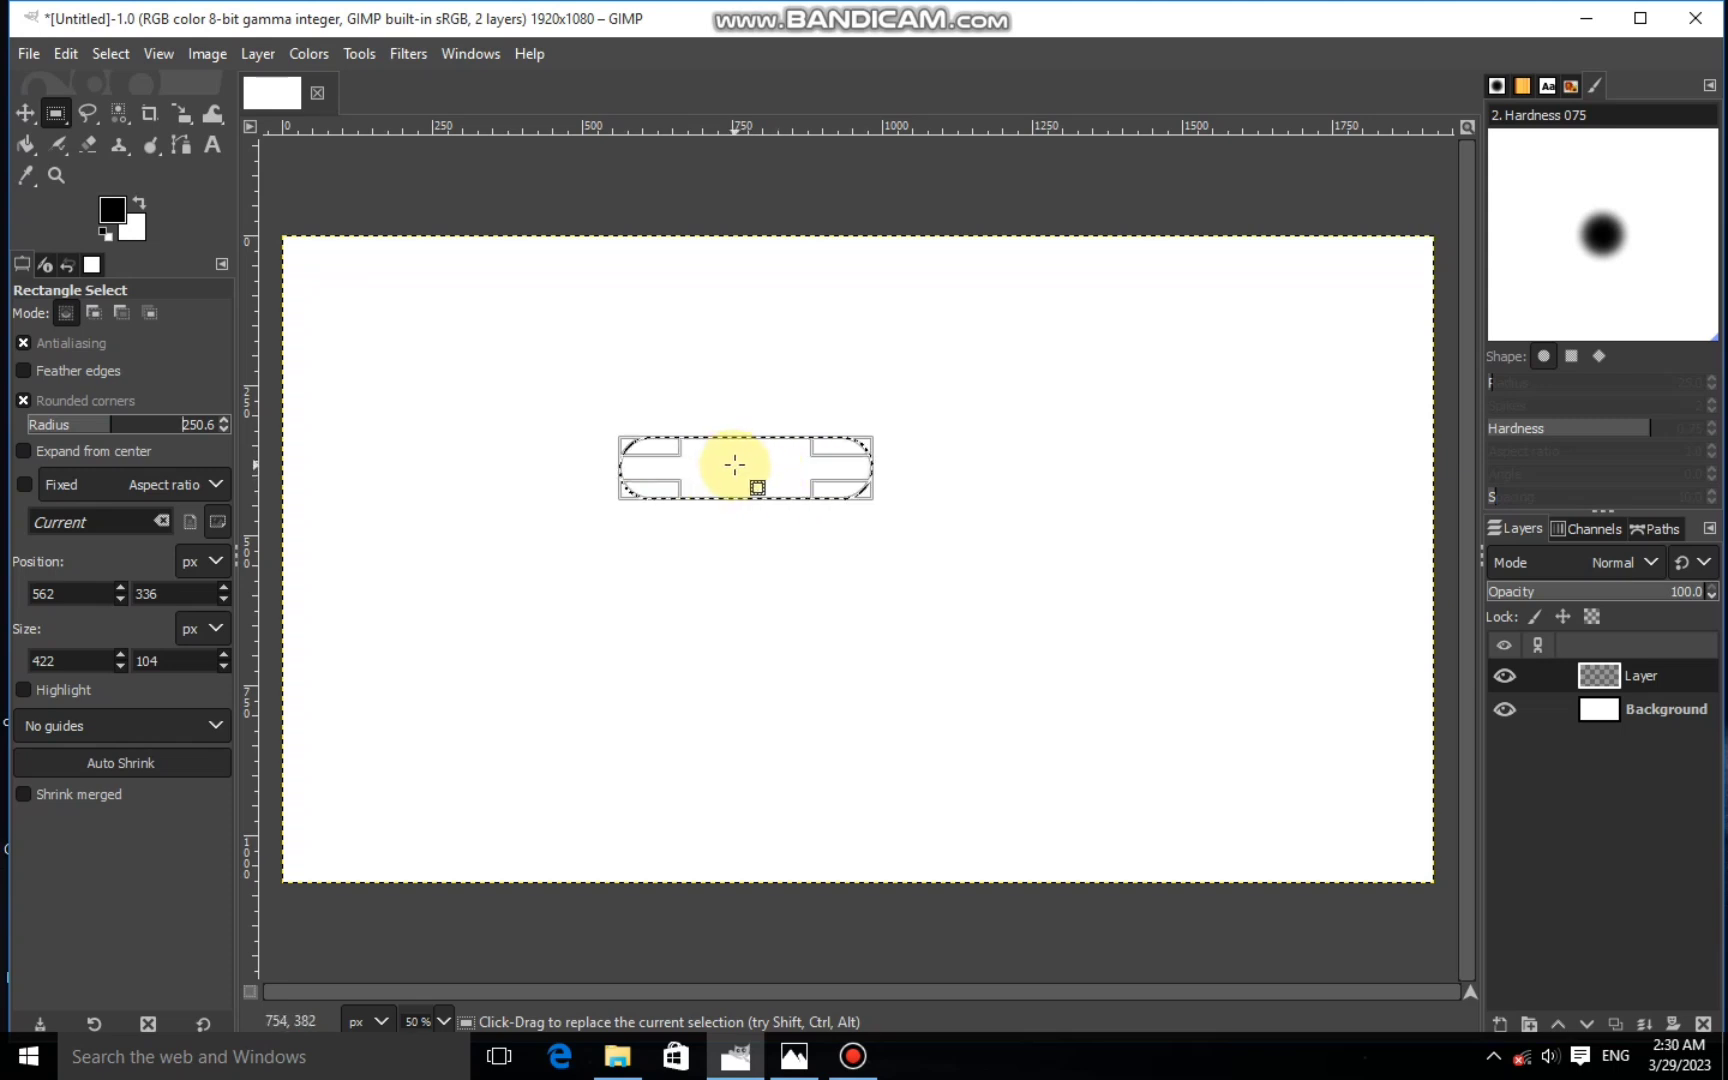
Fill the rounded rectangle selection on the transparent layer with the black foreground color
right_click(734, 465)
mouse_move(798, 540)
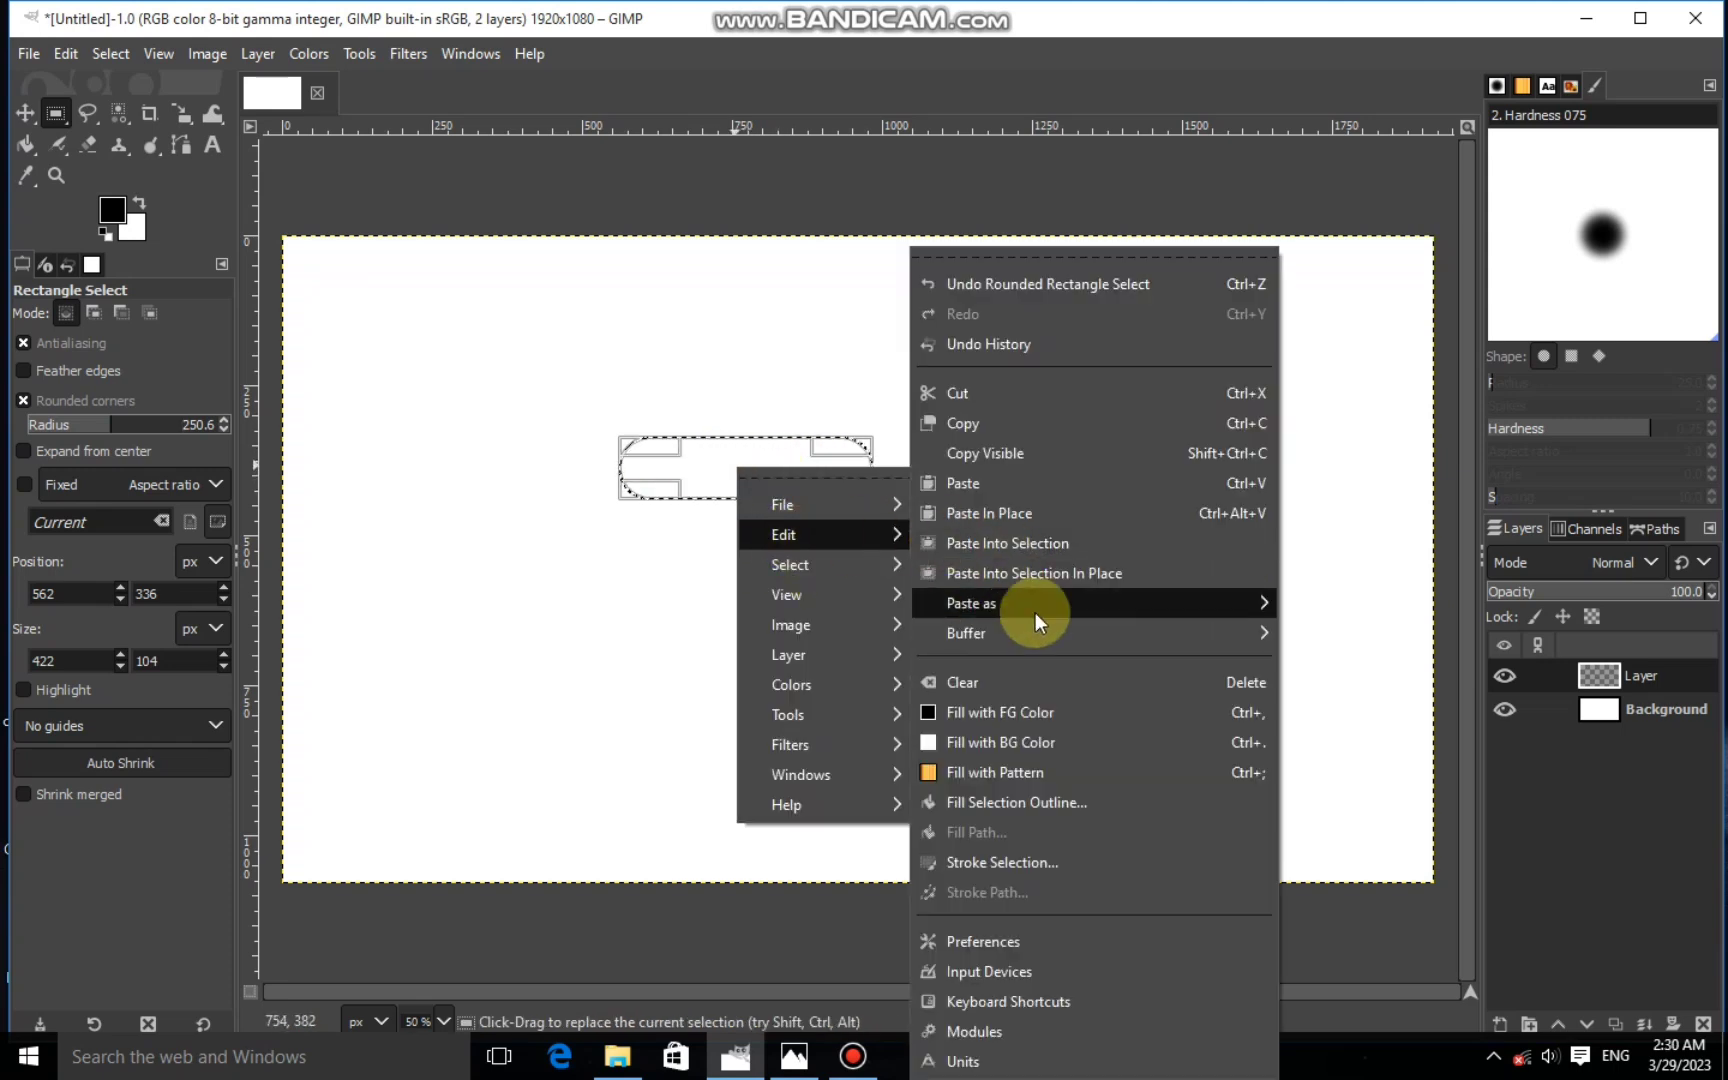
click(998, 709)
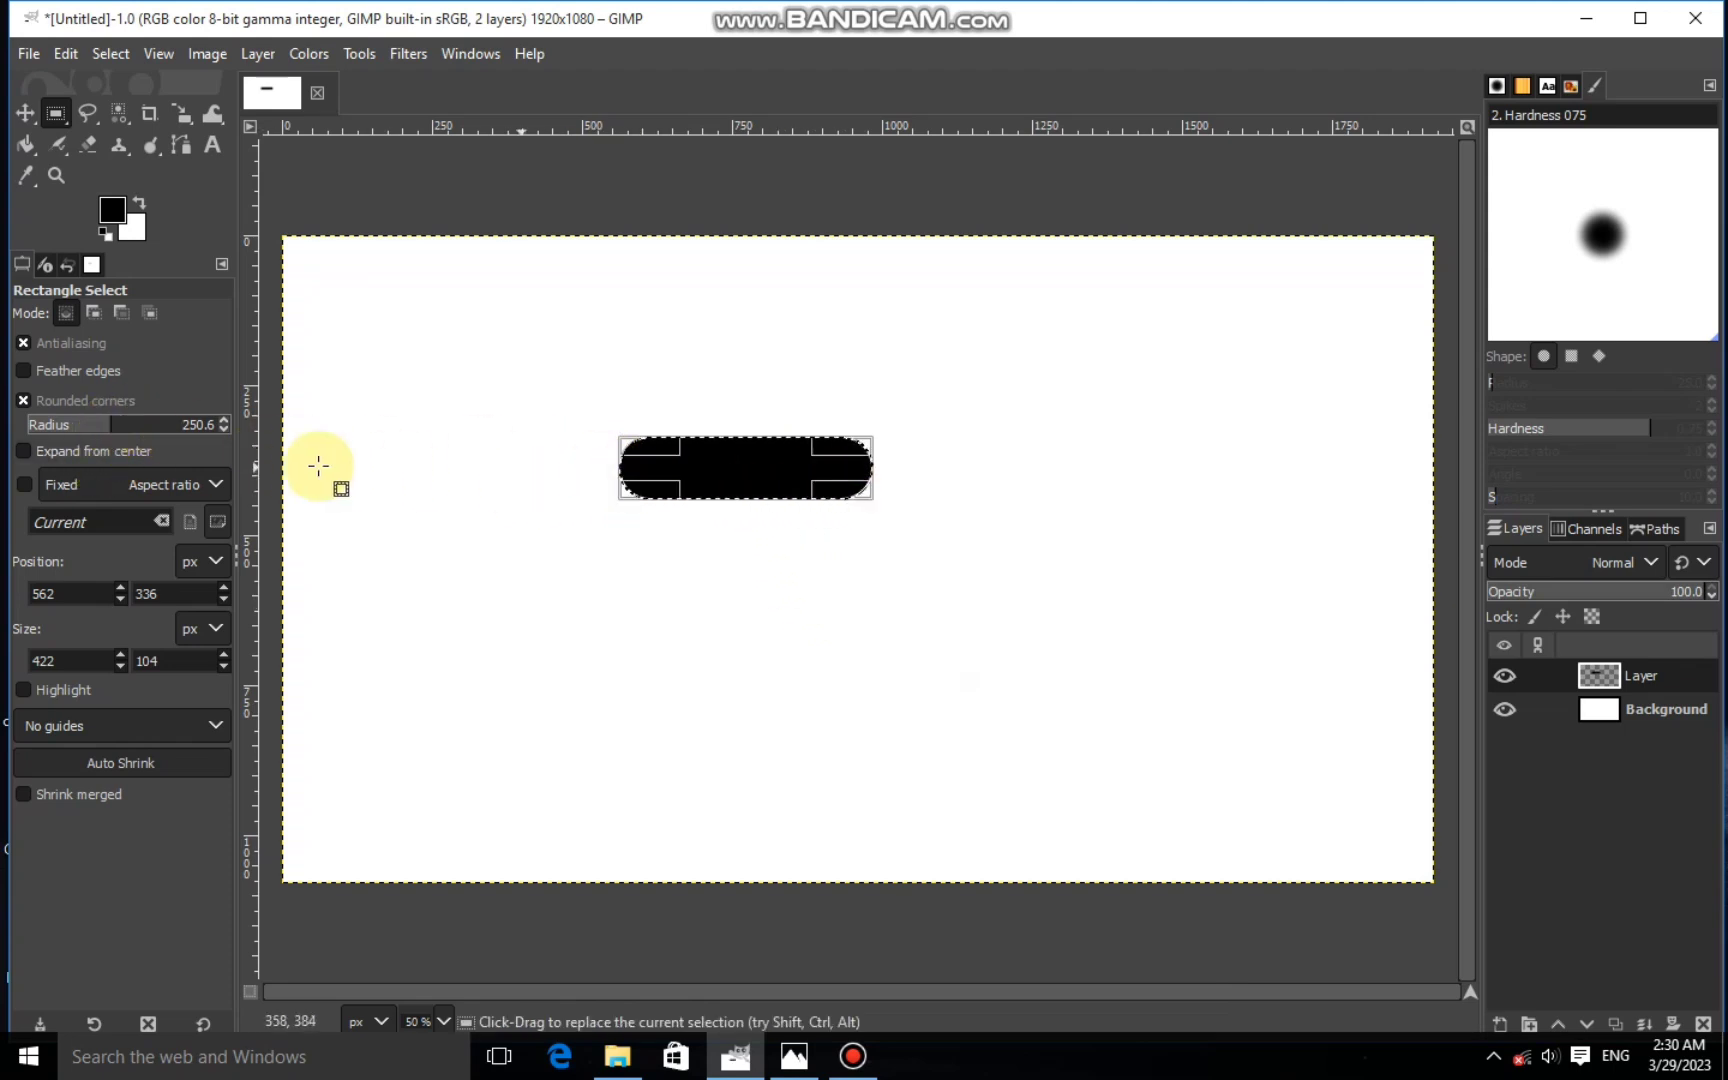
Shrink the rounded selection from its center to about 344 × 40 px, cut it out of the black pill, and deselect
drag(820, 482, 822, 475)
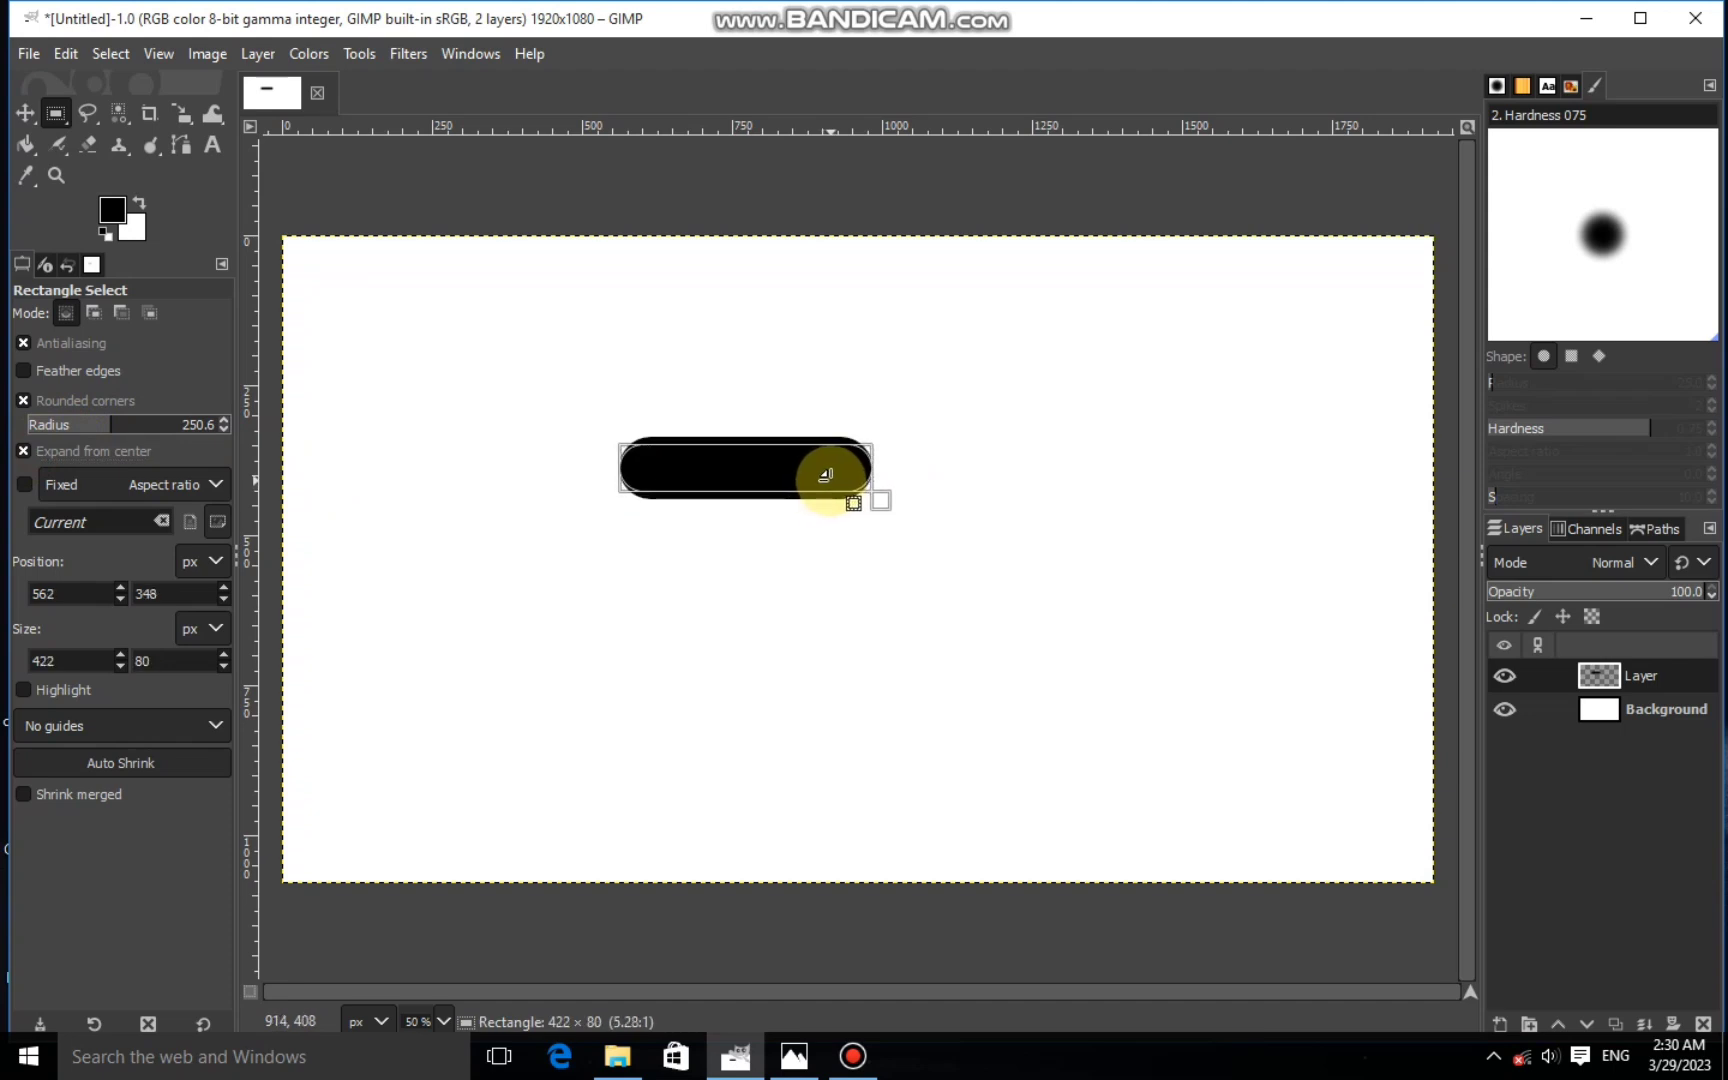
drag(827, 469, 827, 468)
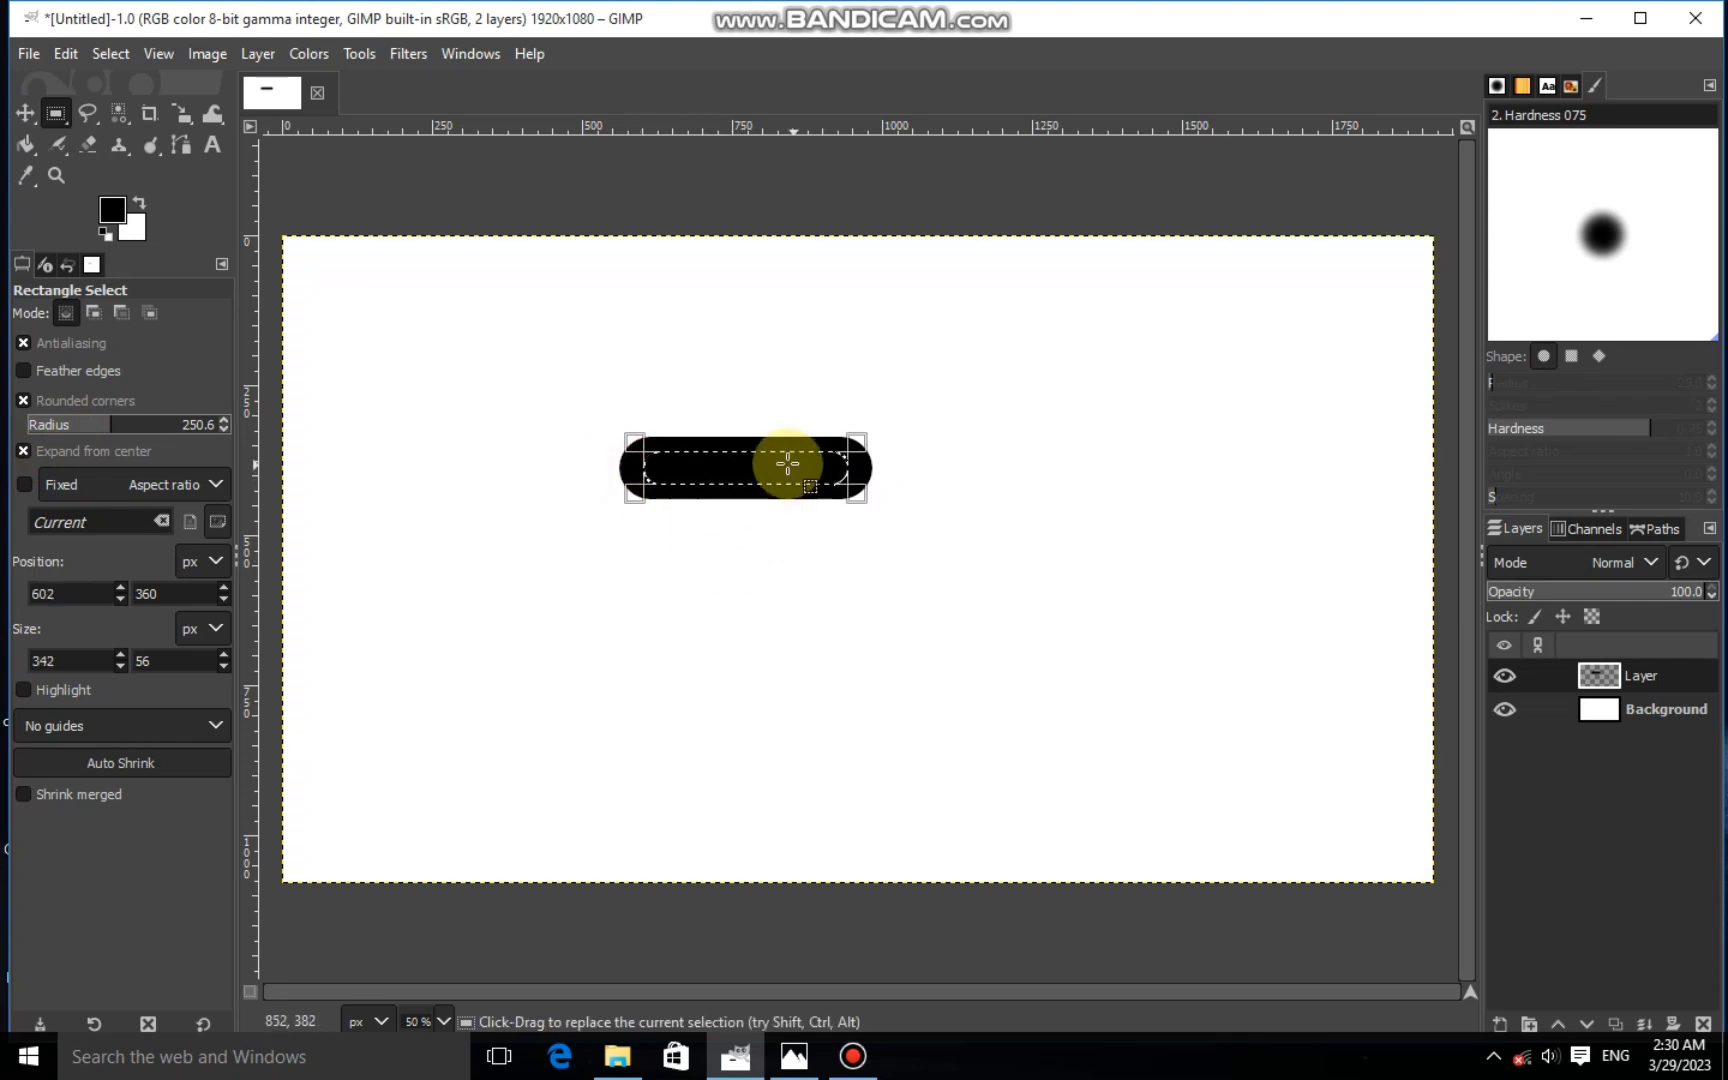
scroll(721, 478, up, 2)
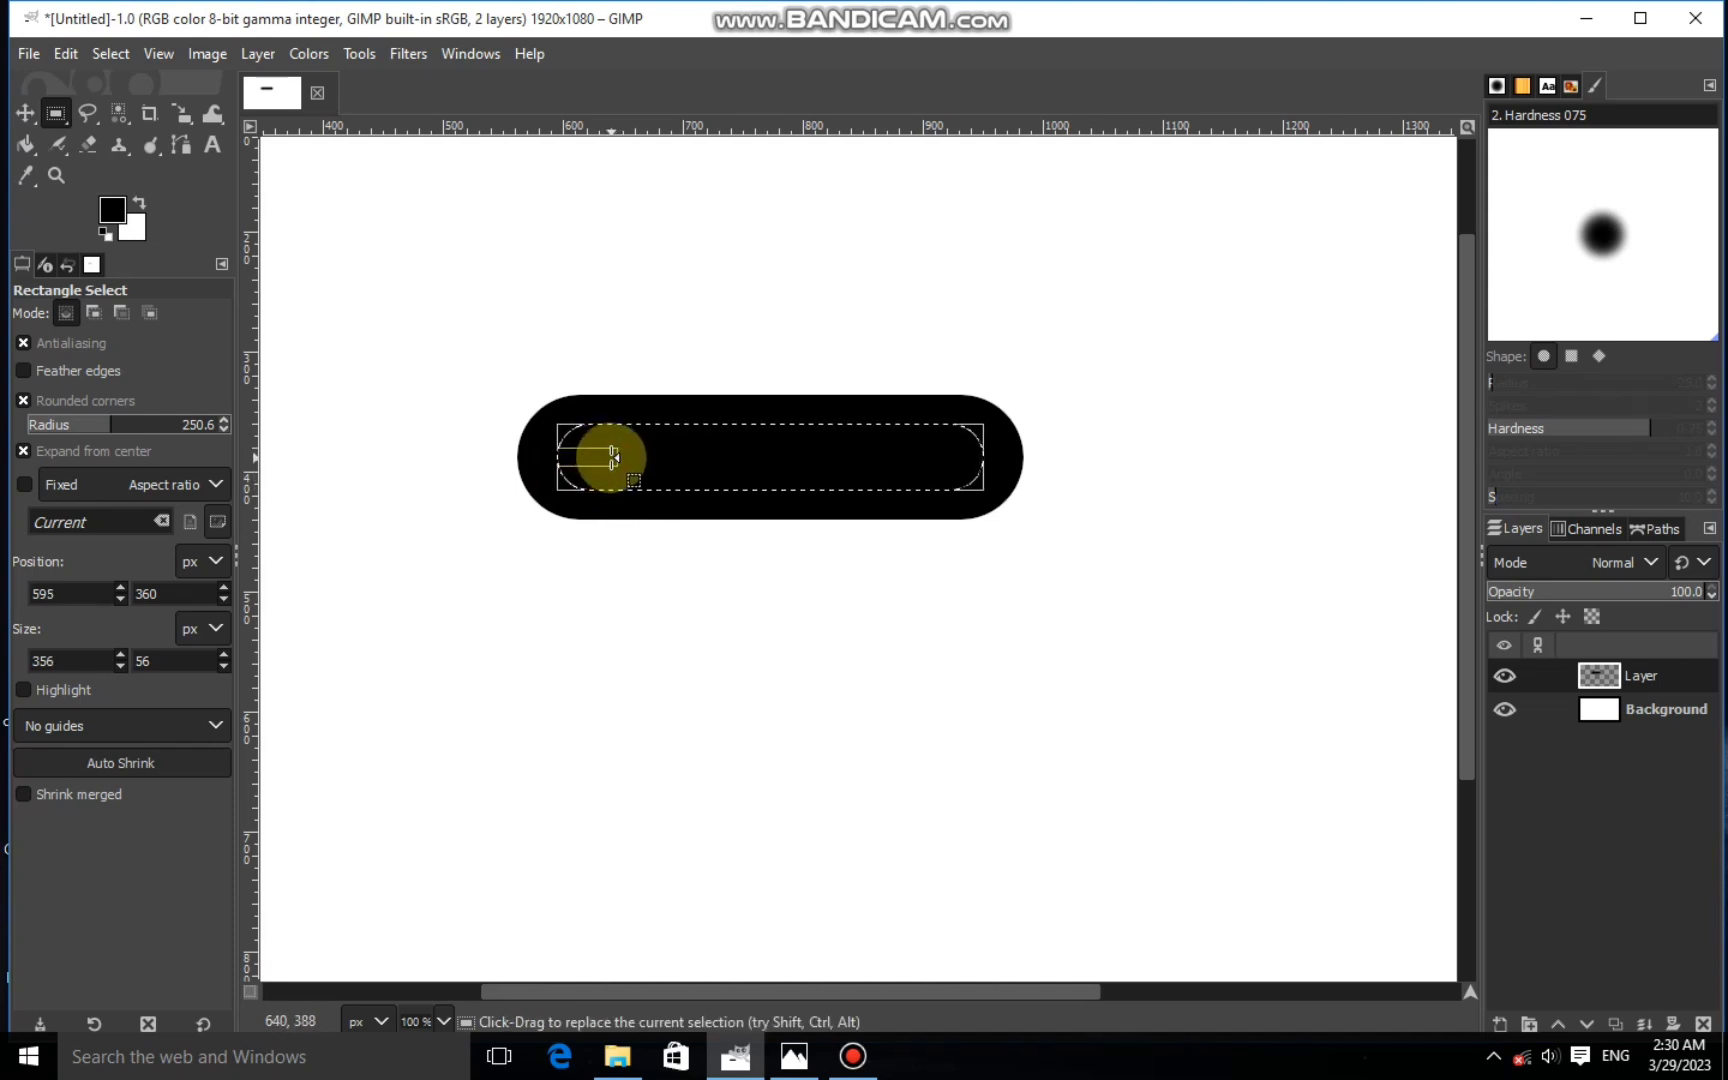
drag(614, 450, 560, 455)
right_click(646, 452)
mouse_move(725, 505)
click(879, 393)
click(110, 53)
click(130, 120)
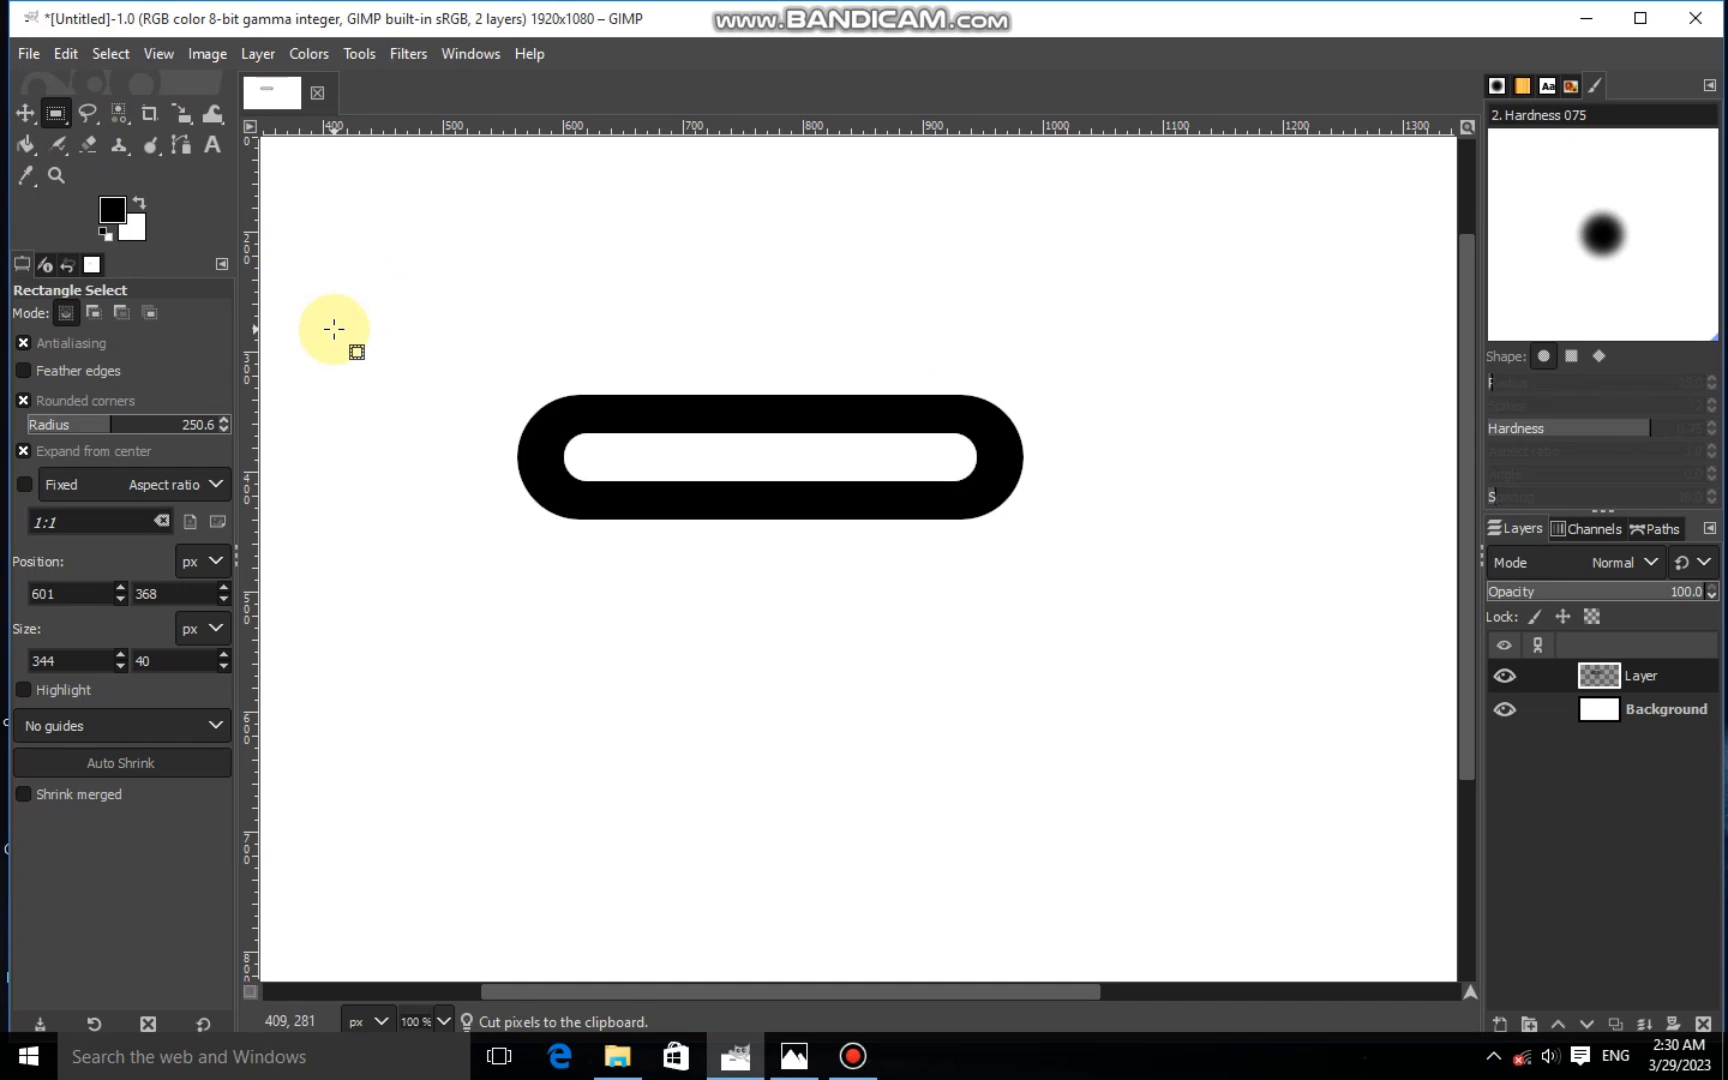
Cut the ring's right half using a square-cornered selection about 270 × 242 px, with Expand from center and Rounded corners off
key(minus)
key(minus)
click(54, 113)
click(24, 452)
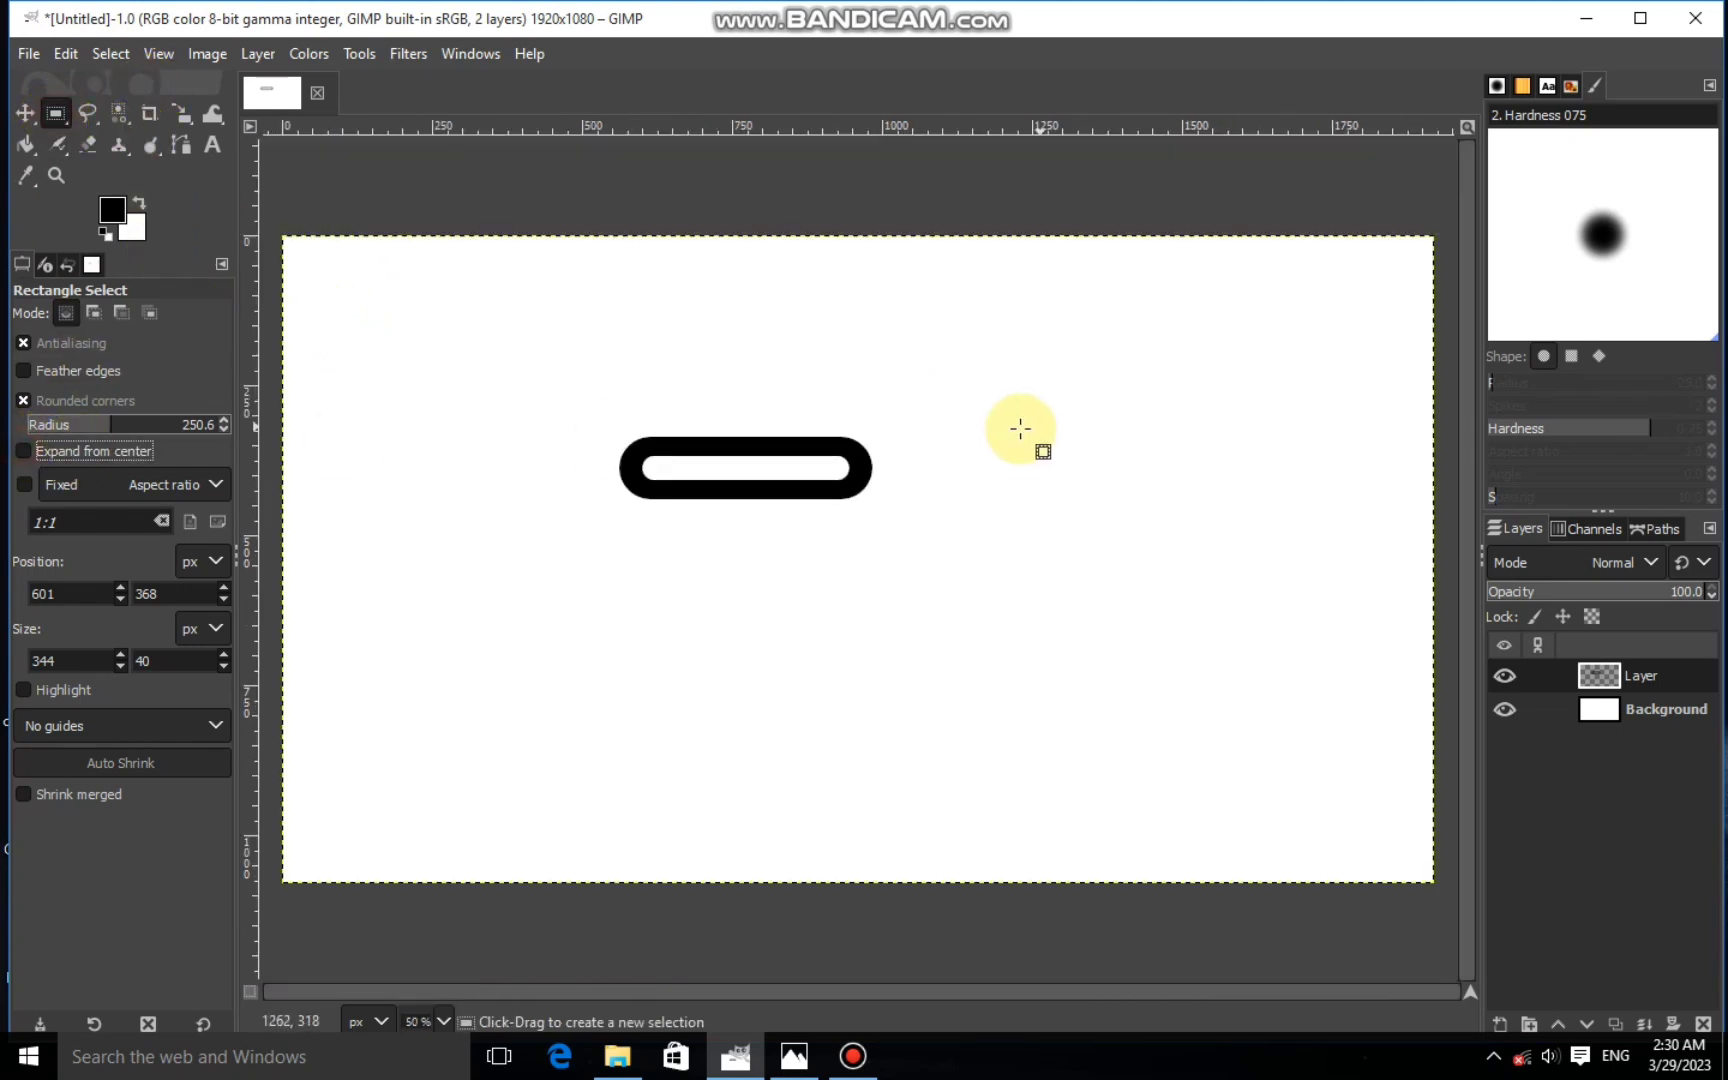
drag(718, 400, 773, 475)
drag(898, 542, 898, 543)
click(24, 400)
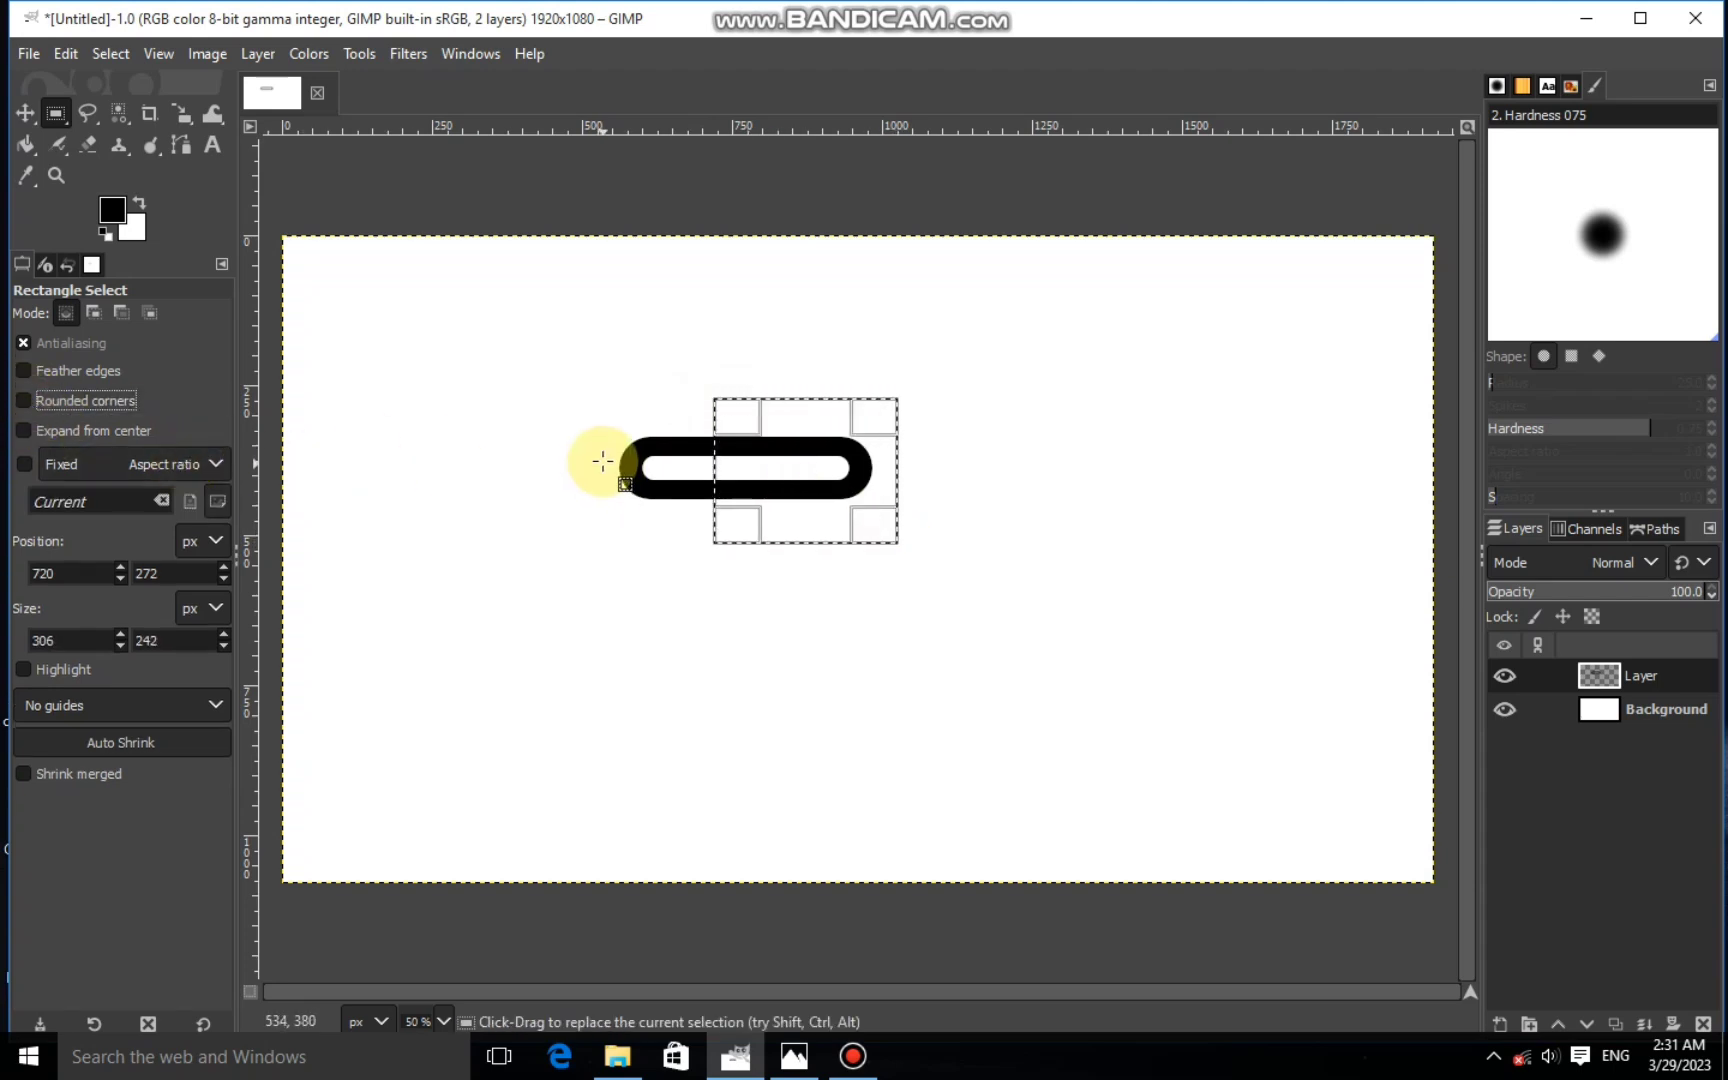
drag(736, 484, 752, 484)
right_click(789, 508)
mouse_move(818, 575)
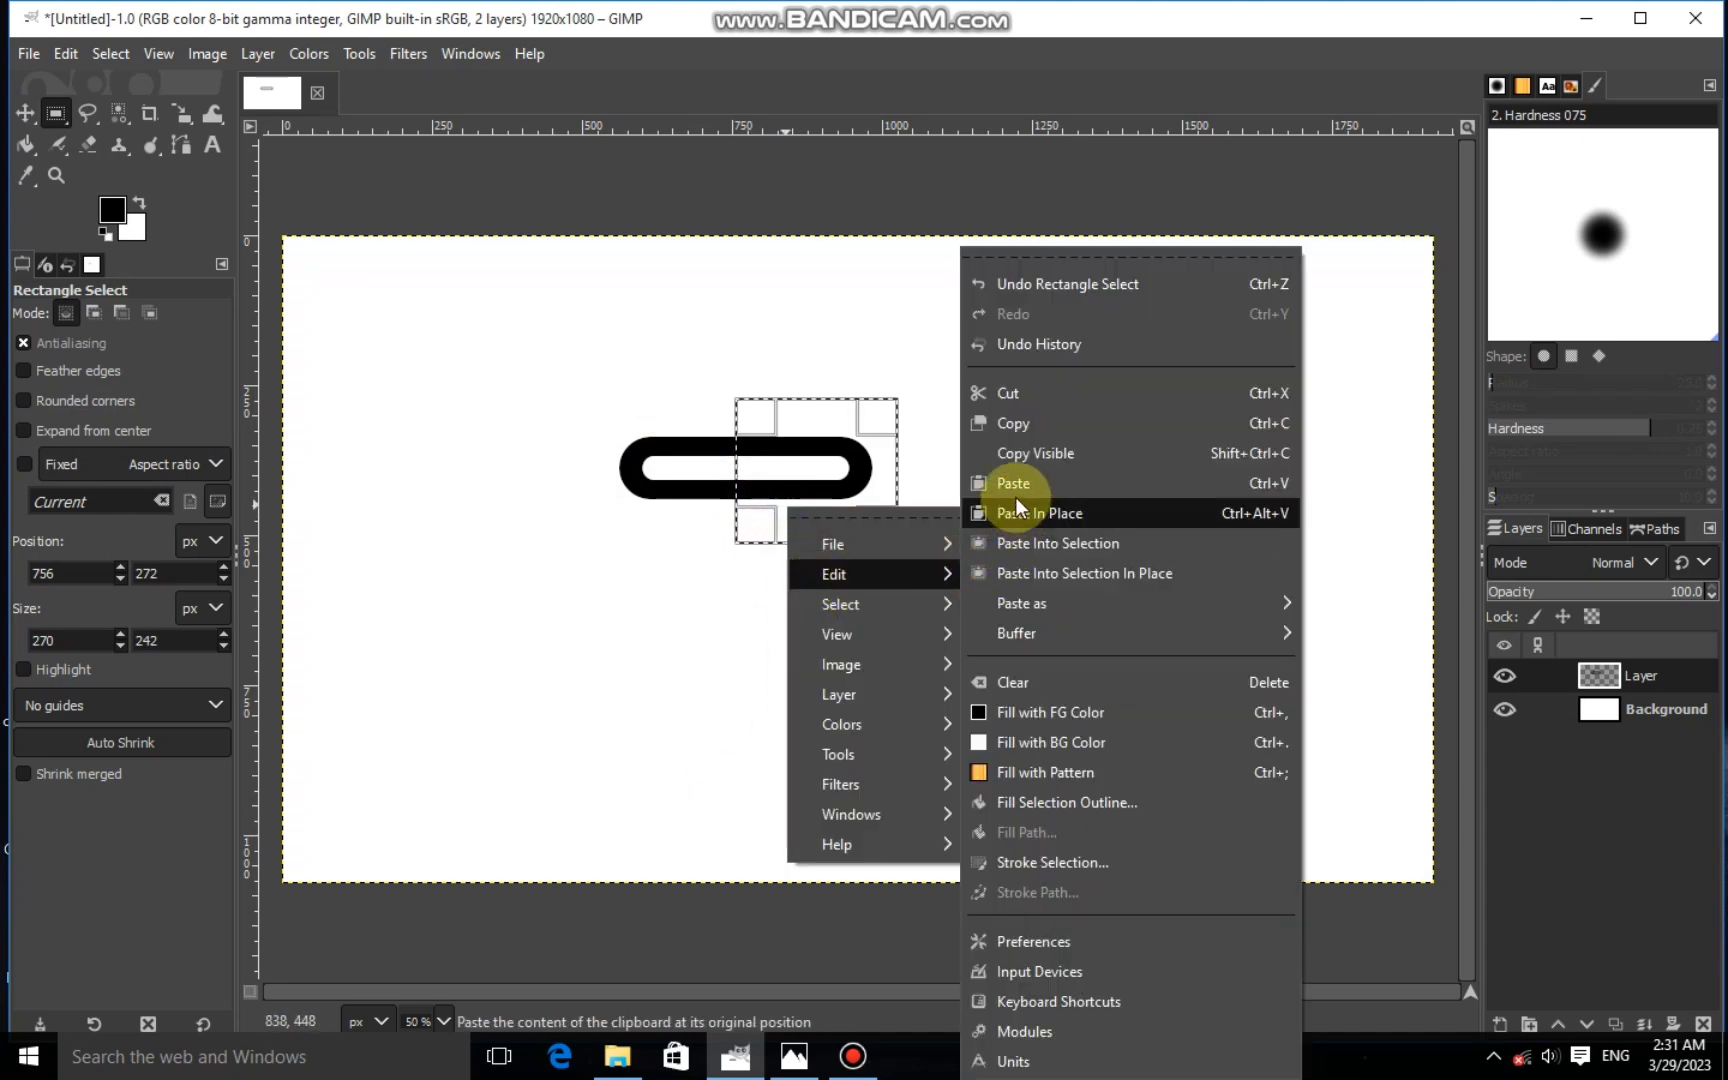
click(1003, 394)
Paste the cut half of the ring and turn the floating selection into its own layer
right_click(897, 637)
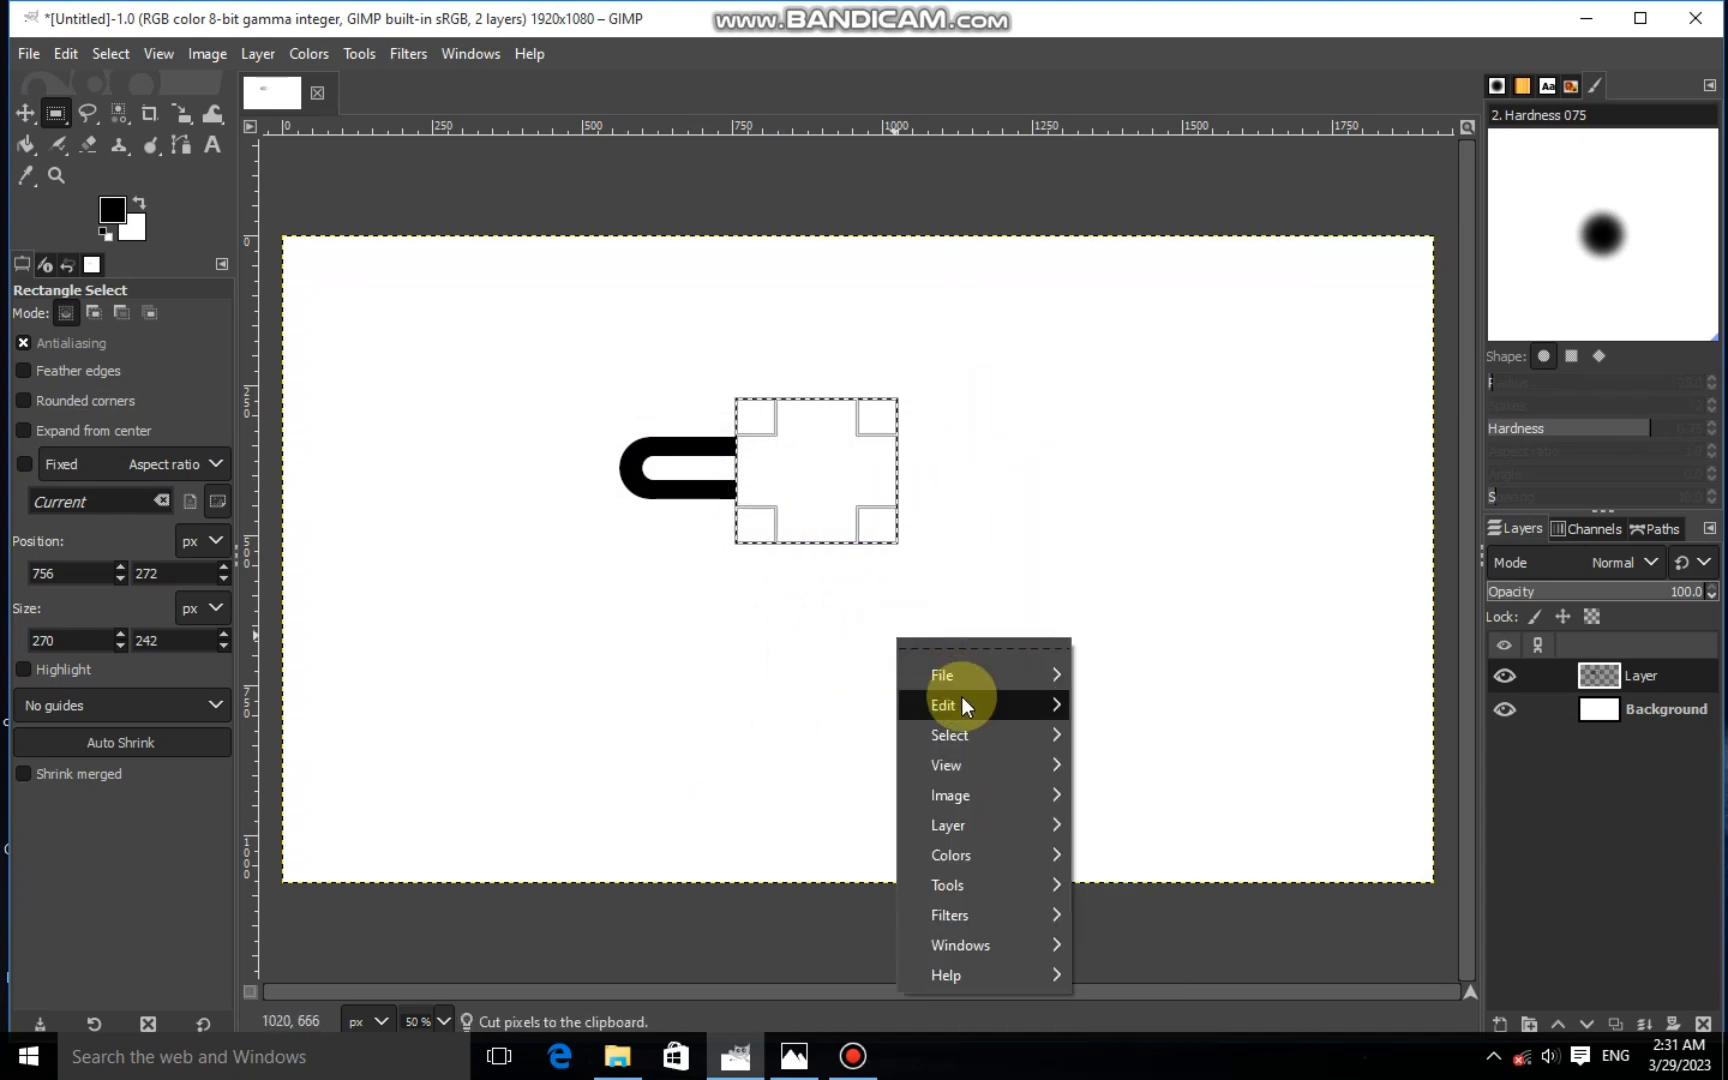
mouse_move(965, 706)
click(1115, 482)
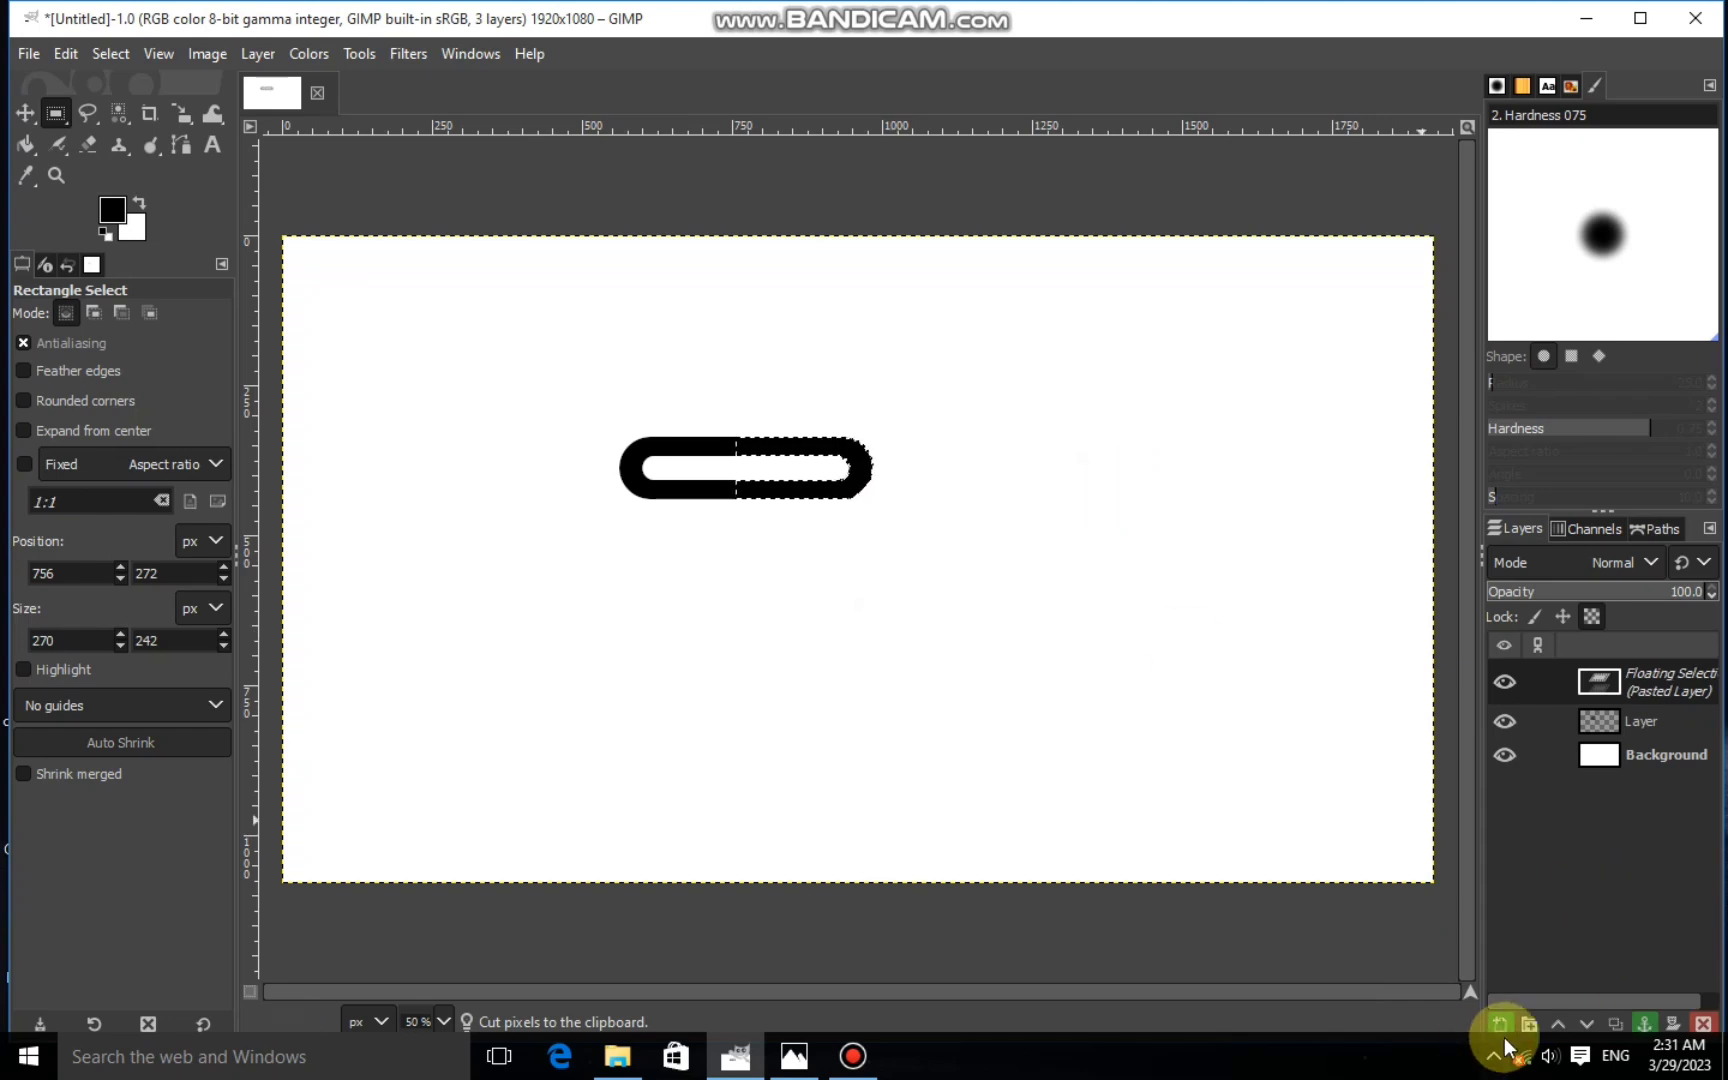
click(1500, 1025)
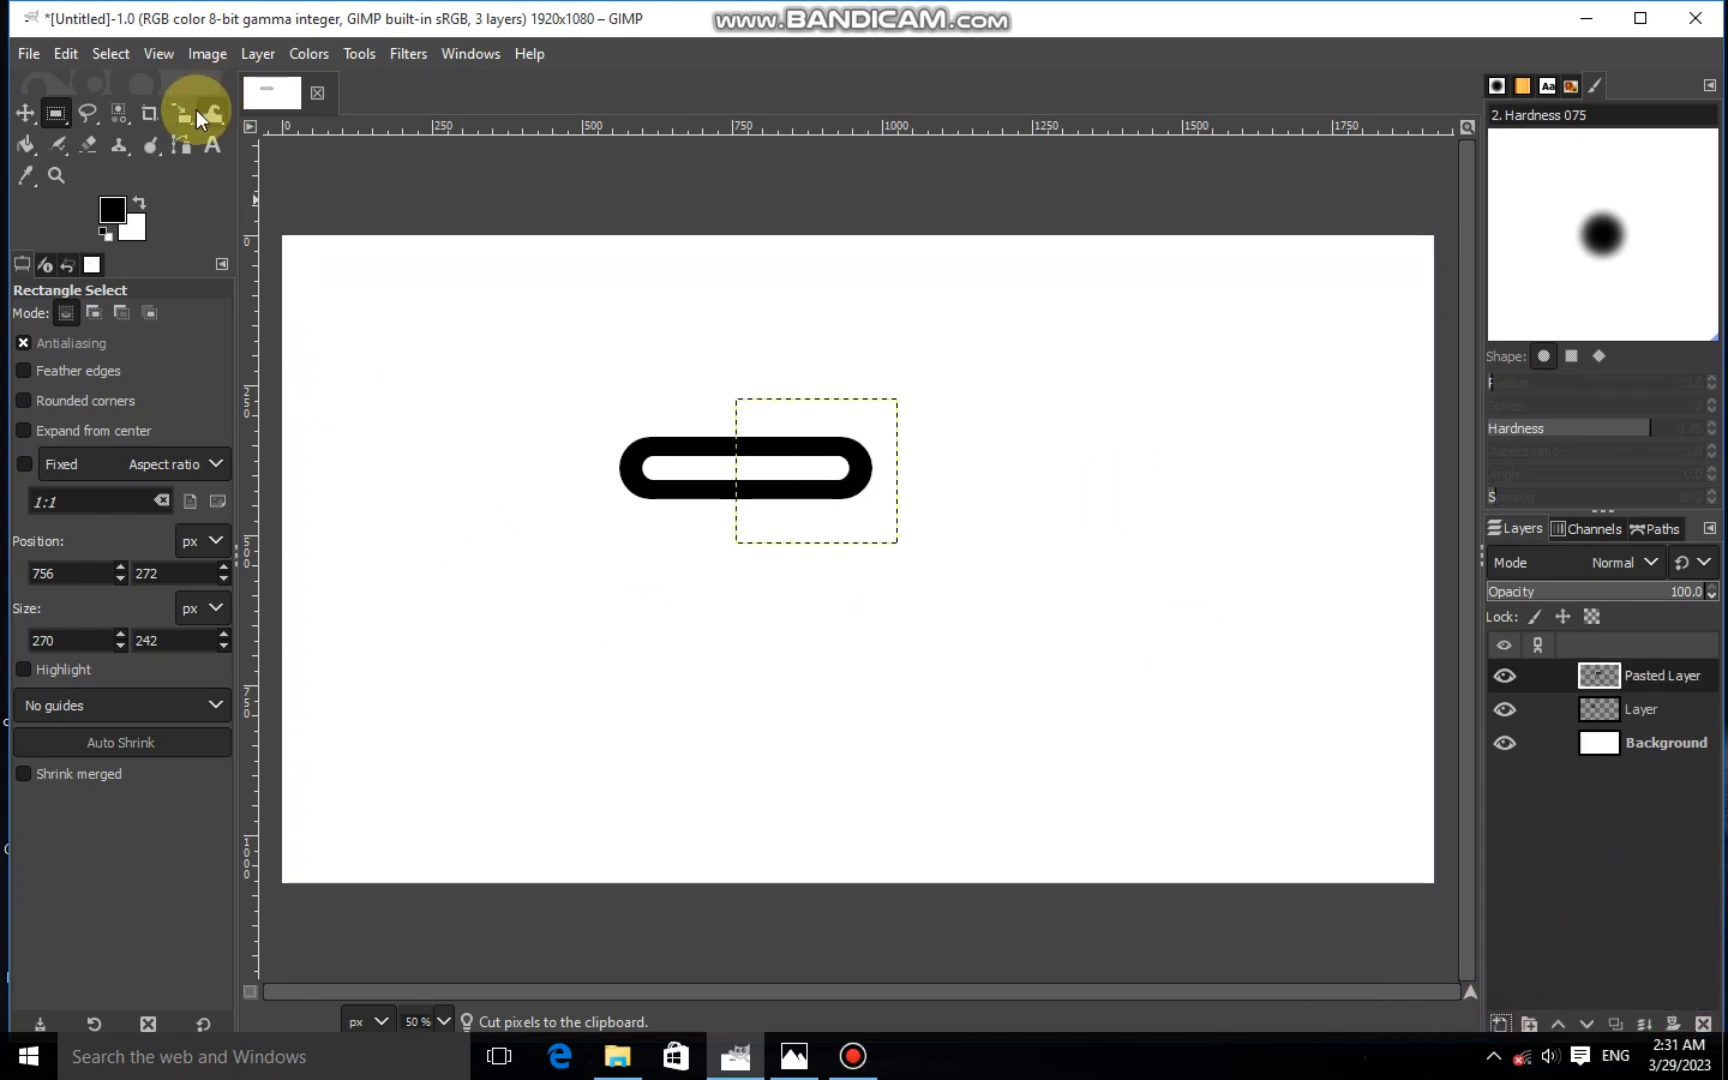
Move the pasted half, at unchanged size, below the left half so both form an S shape
click(181, 113)
click(810, 471)
drag(810, 471, 716, 537)
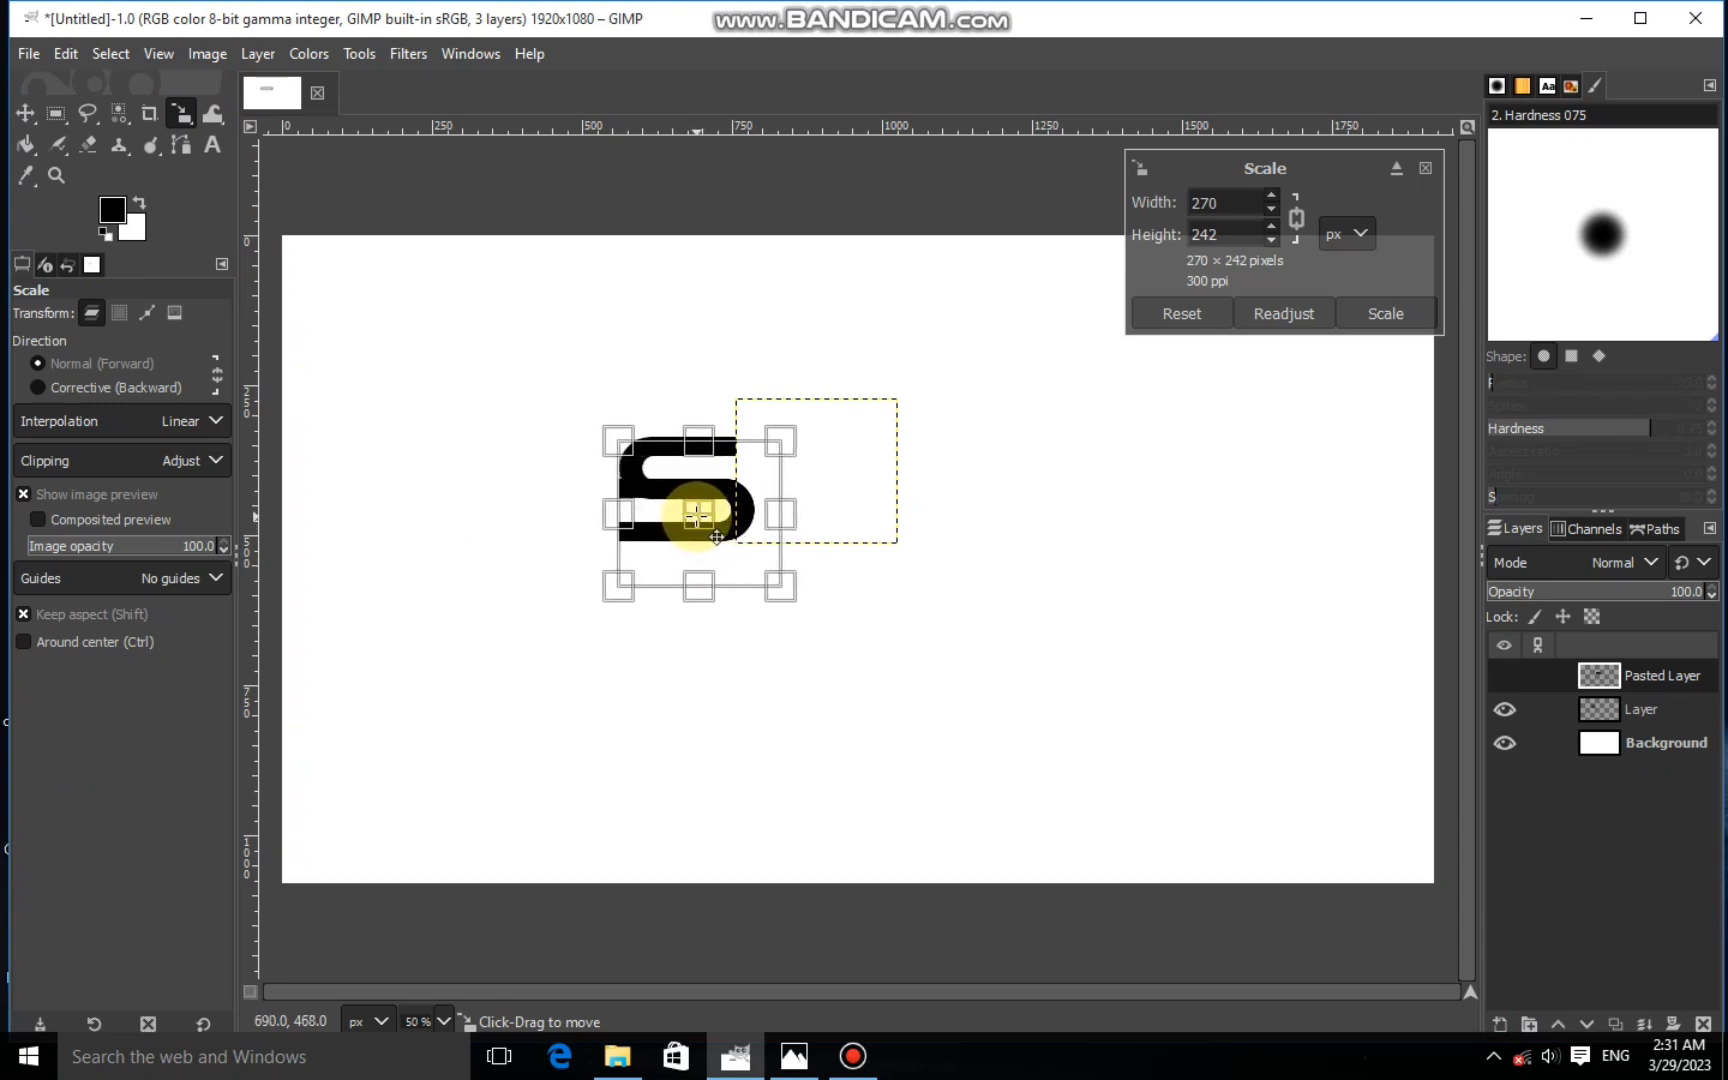
click(1386, 312)
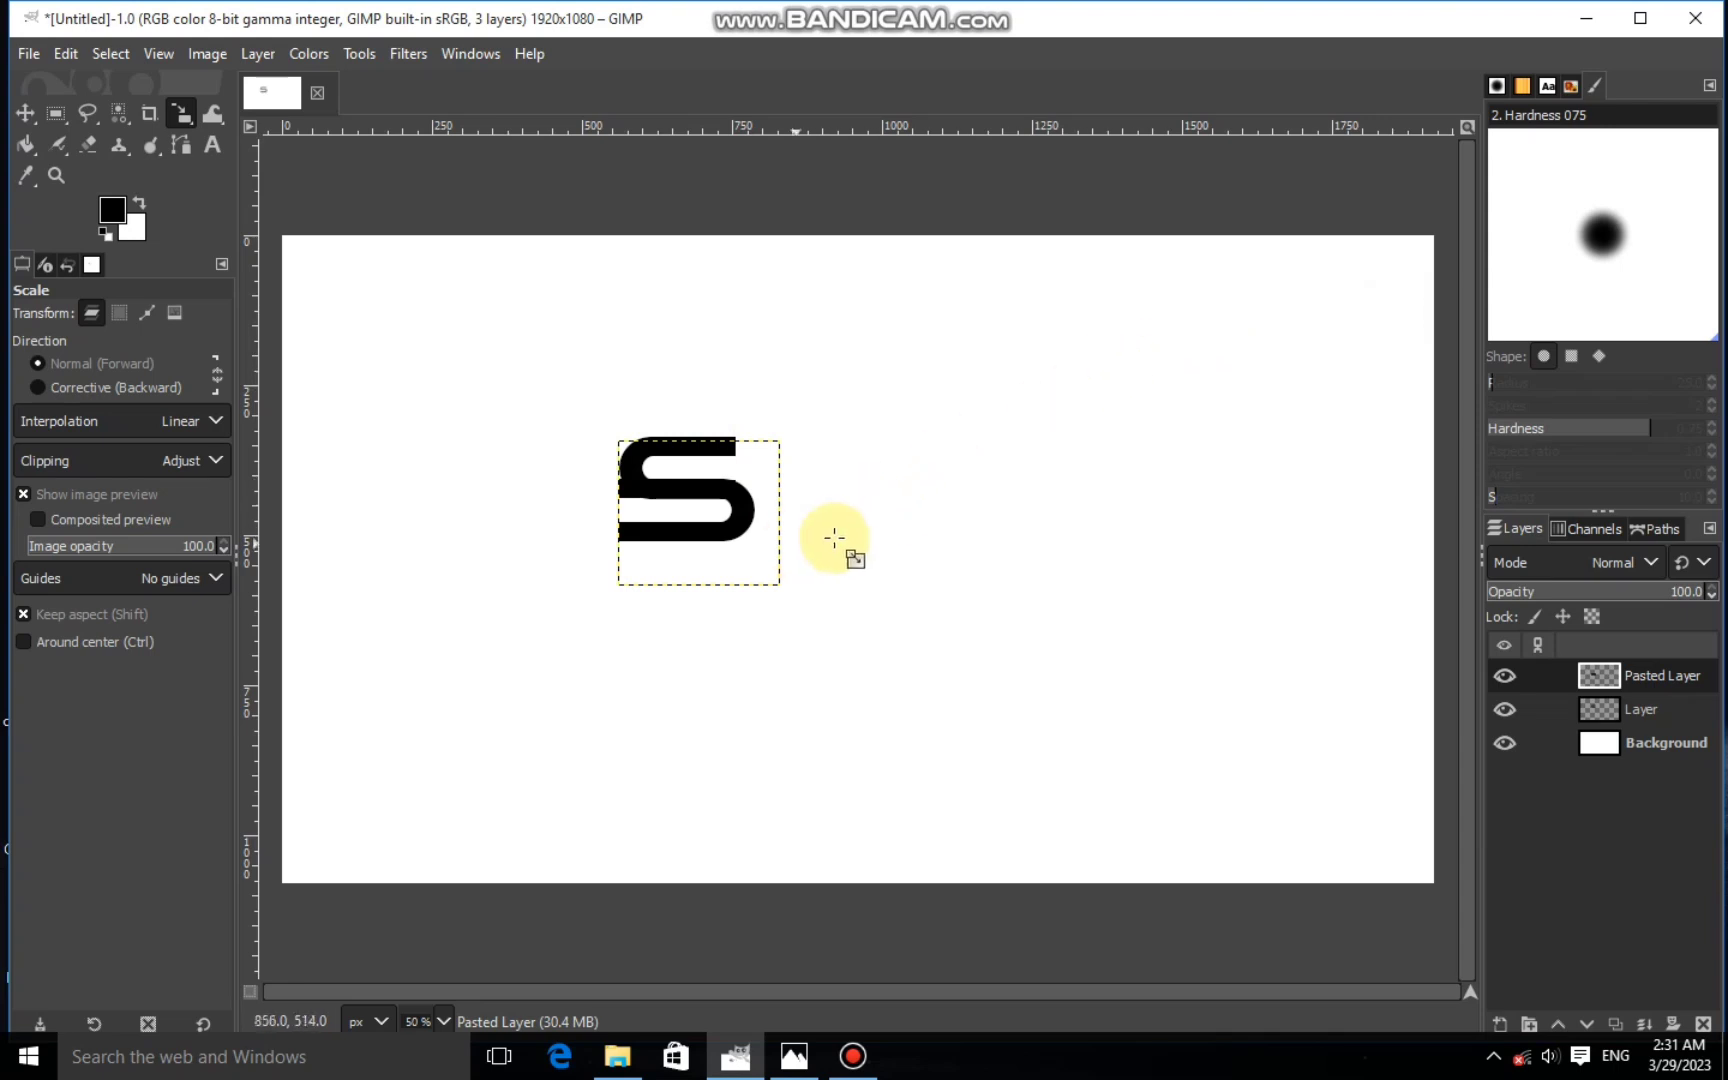
Nudge the pasted lower half slightly so its upper bar lines up with the upper half's lower bar
scroll(671, 547, up, 2)
scroll(671, 547, up, 1)
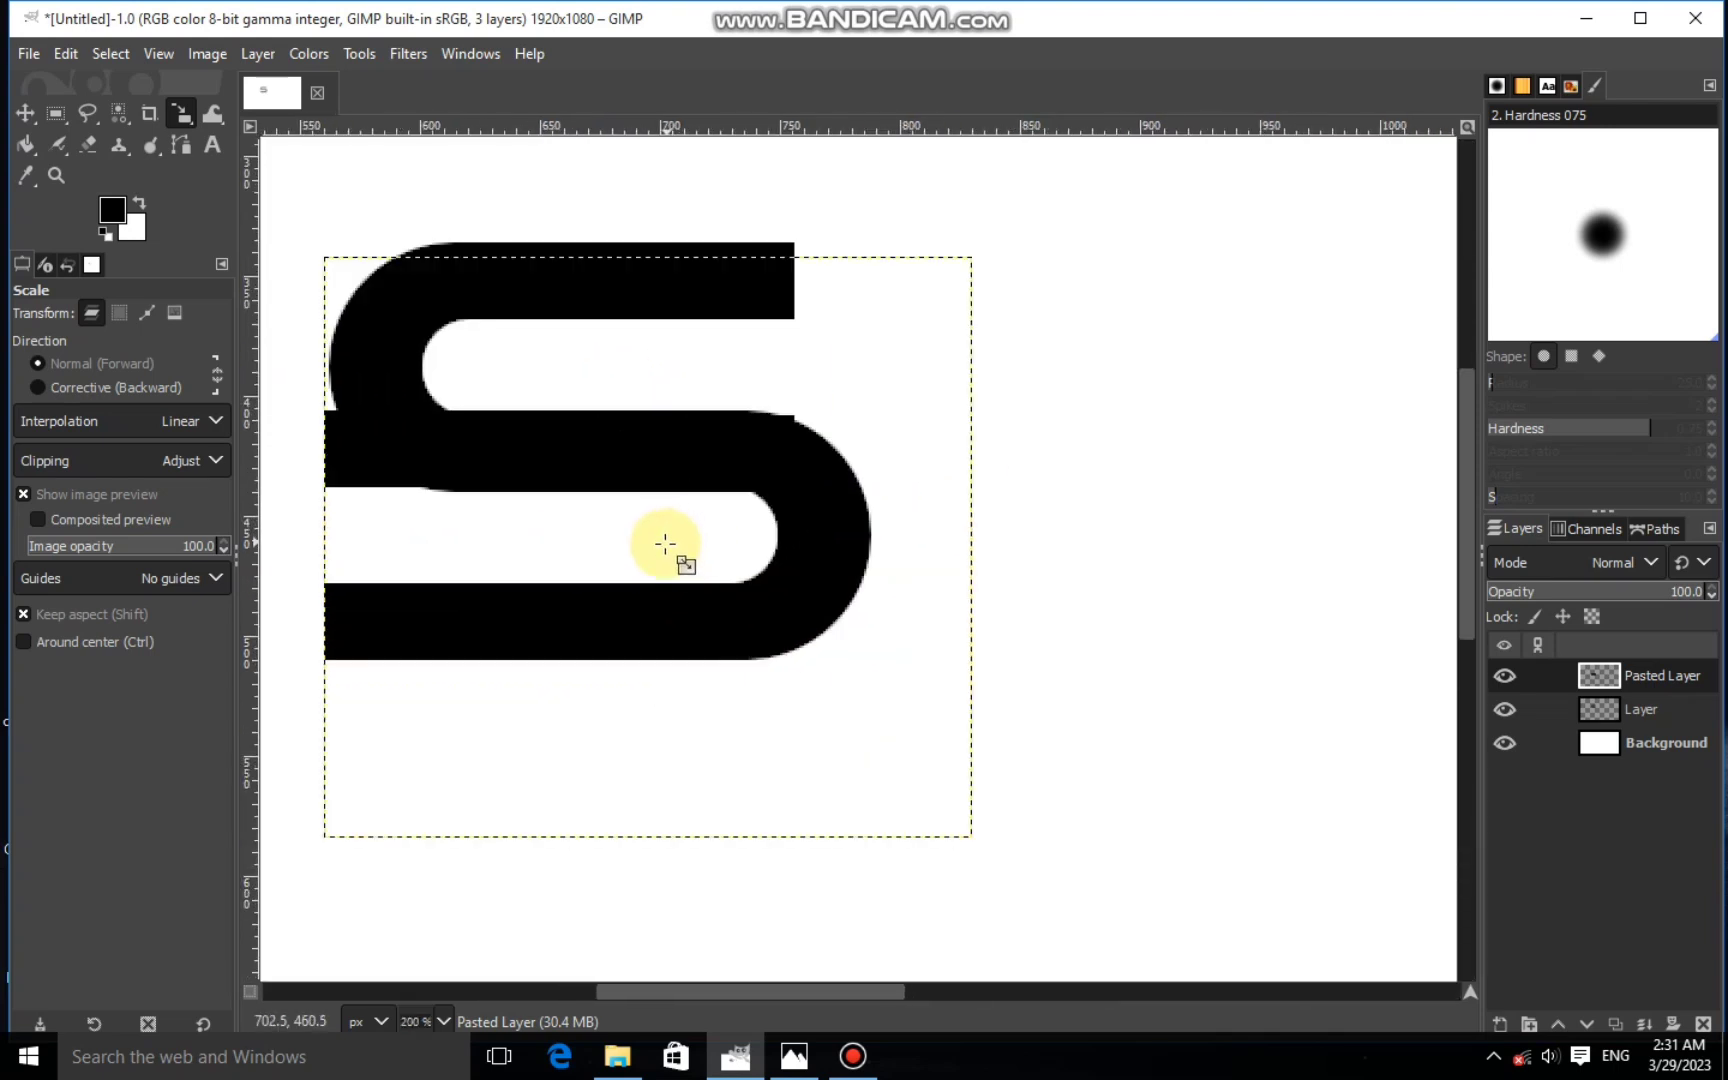
scroll(666, 541, down, 1)
click(665, 535)
drag(666, 571, 665, 575)
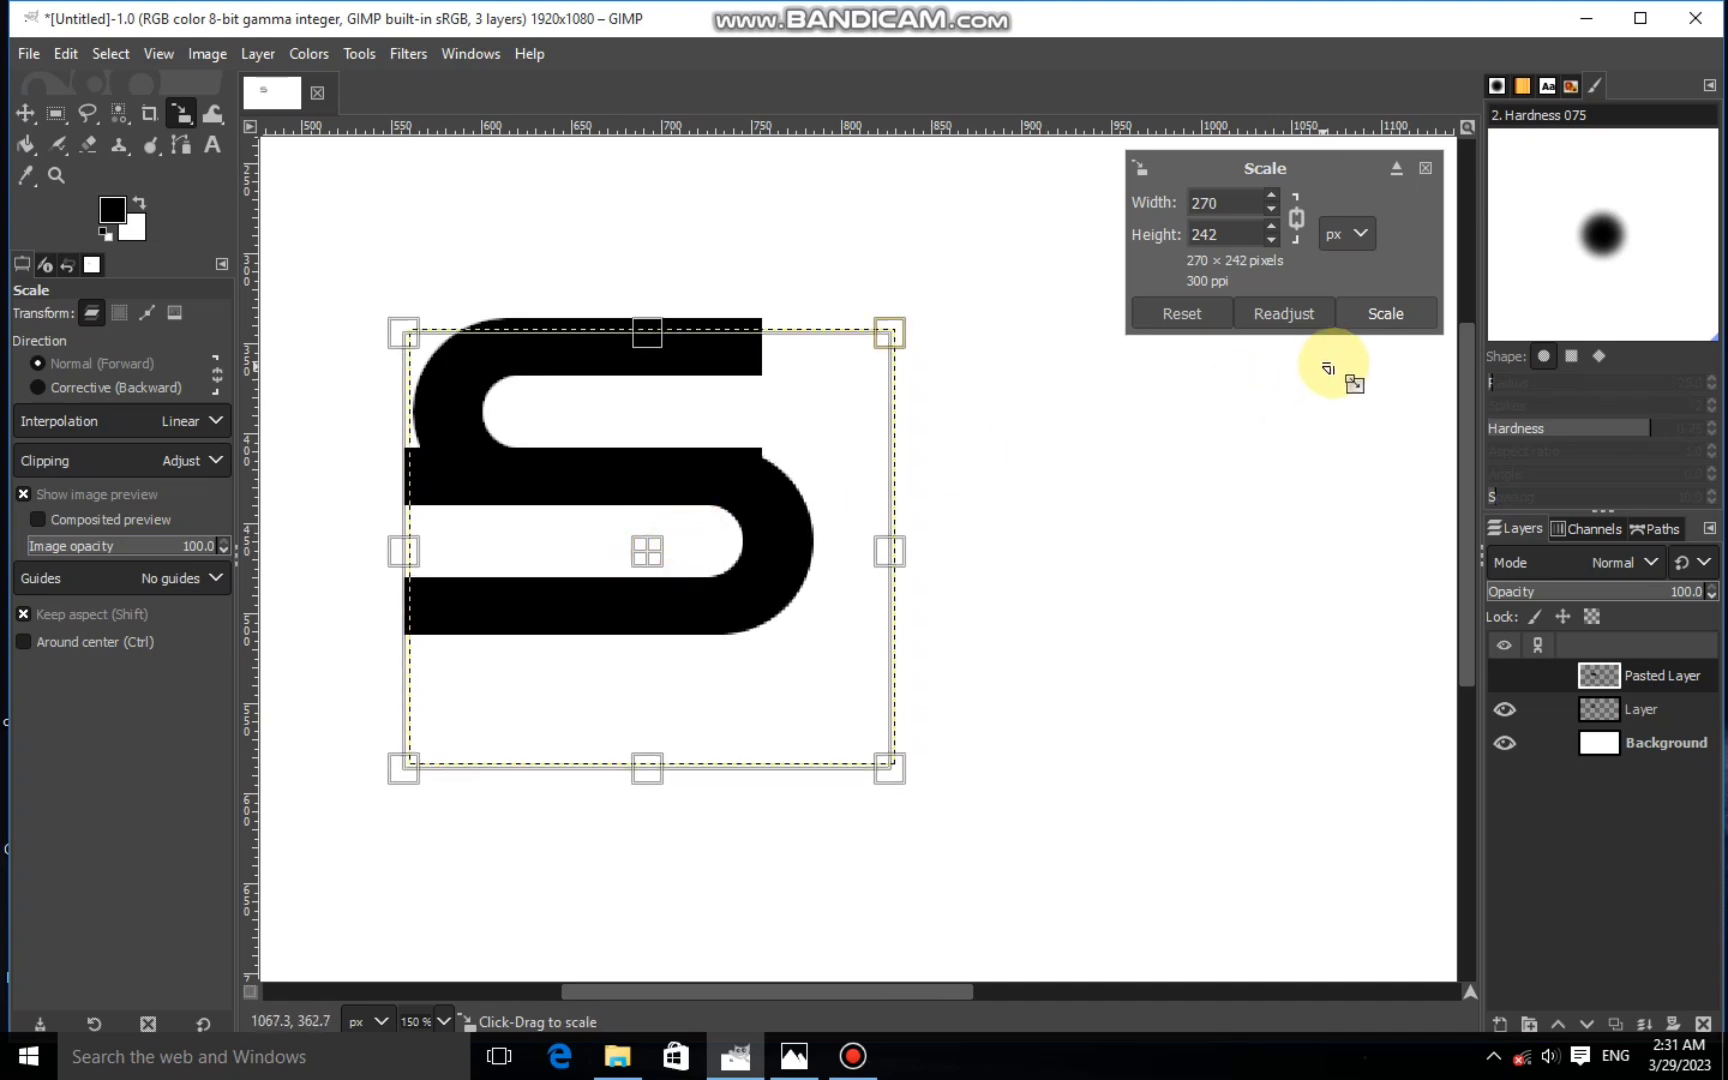
click(1384, 312)
On the pasted layer, cut the bar end protruding past the S's upper curve with a selection about 83 × 111 px, and deselect
drag(942, 991, 884, 992)
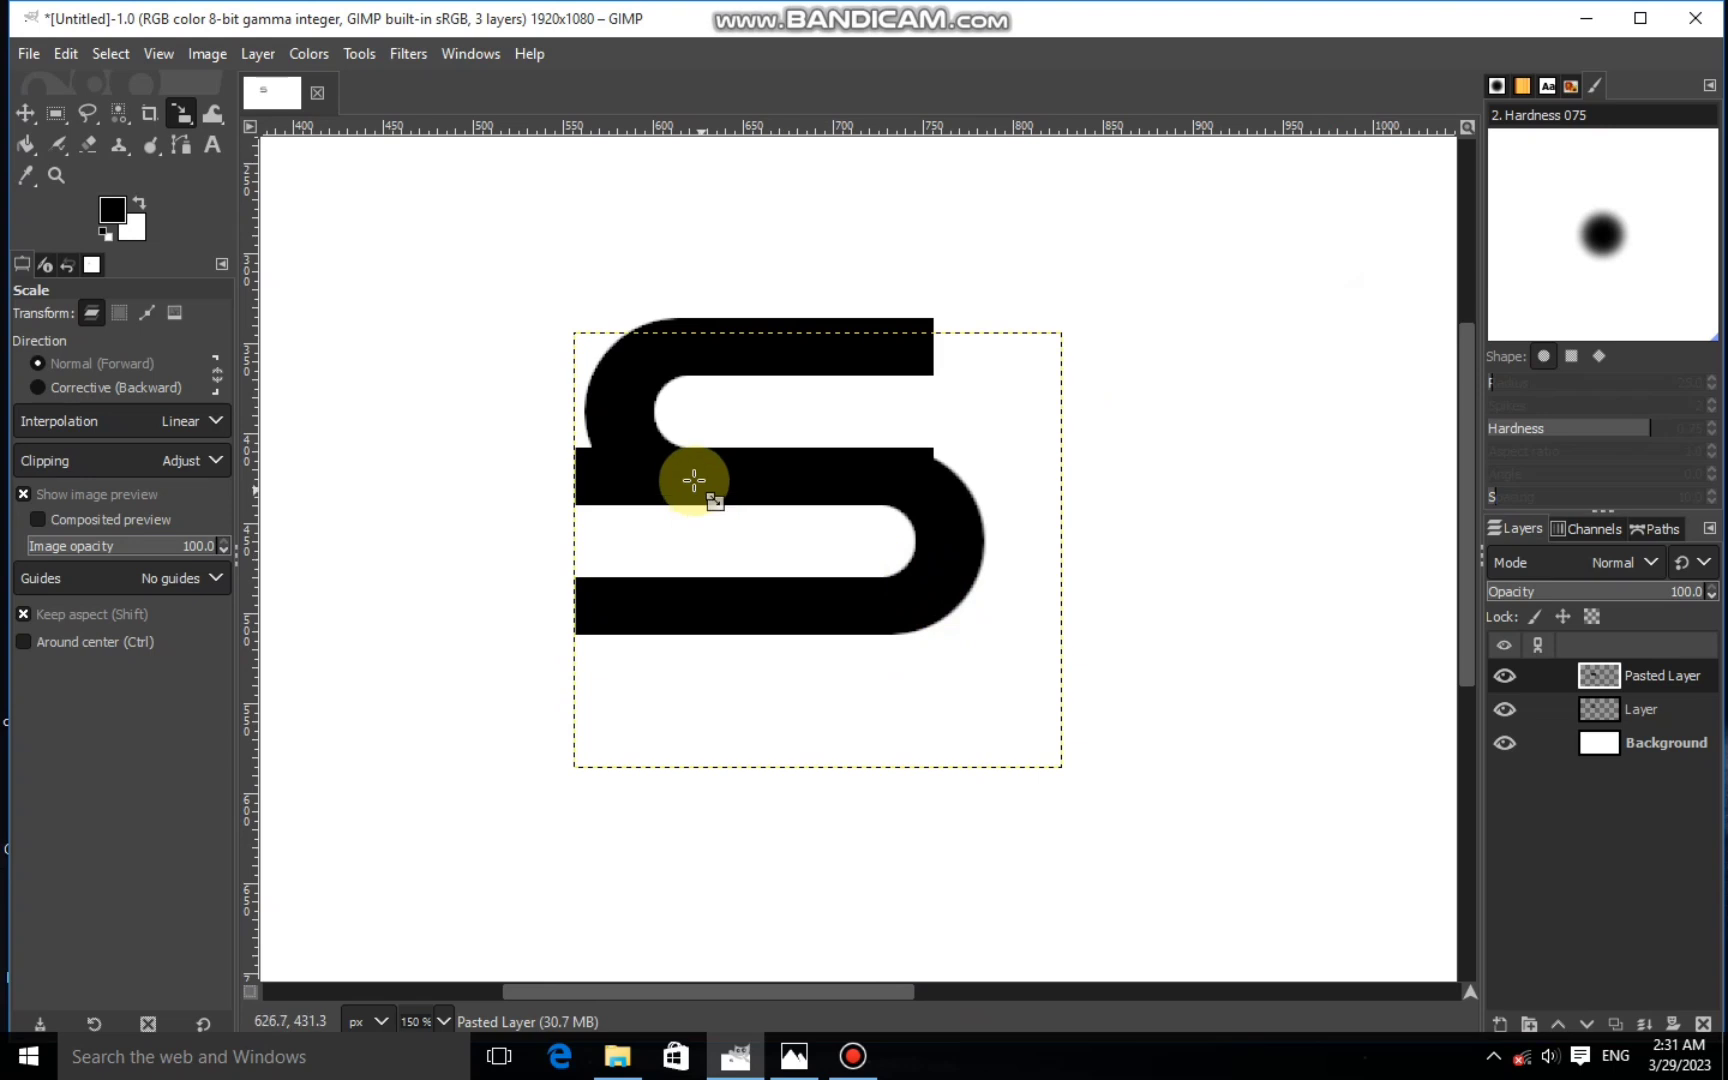
click(55, 114)
drag(515, 354, 665, 553)
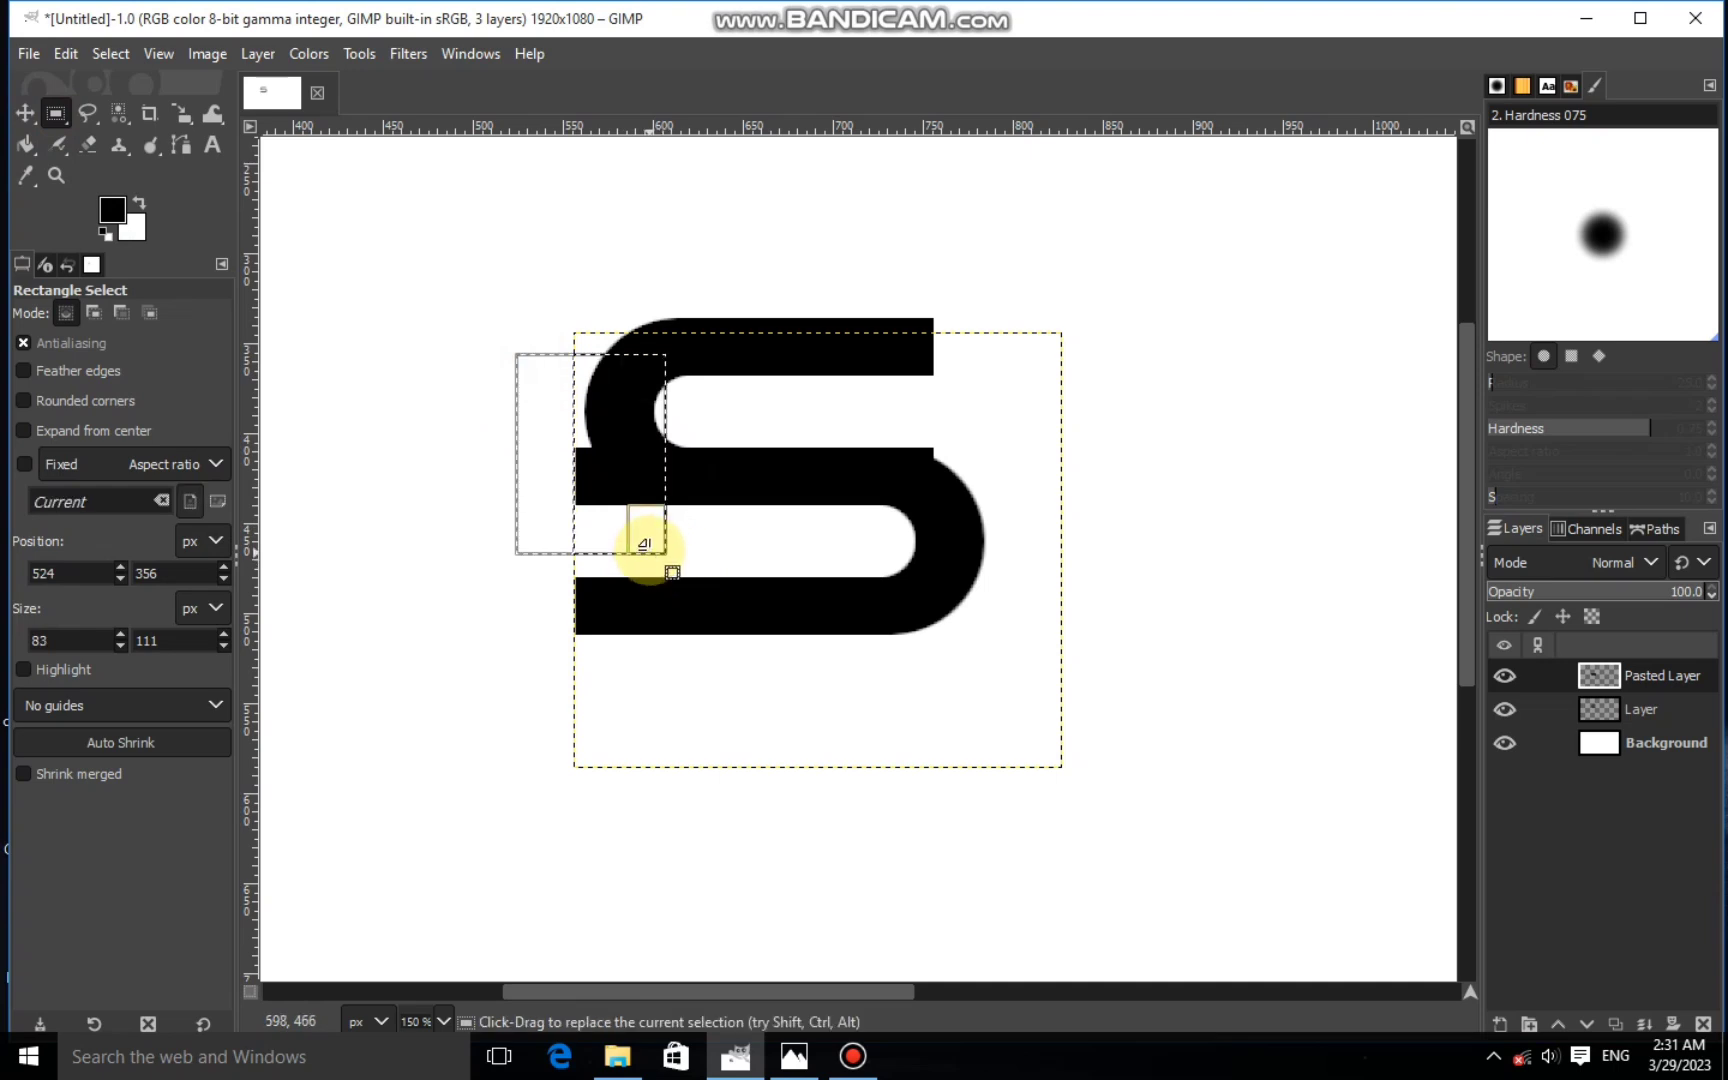
right_click(612, 447)
mouse_move(718, 500)
click(875, 392)
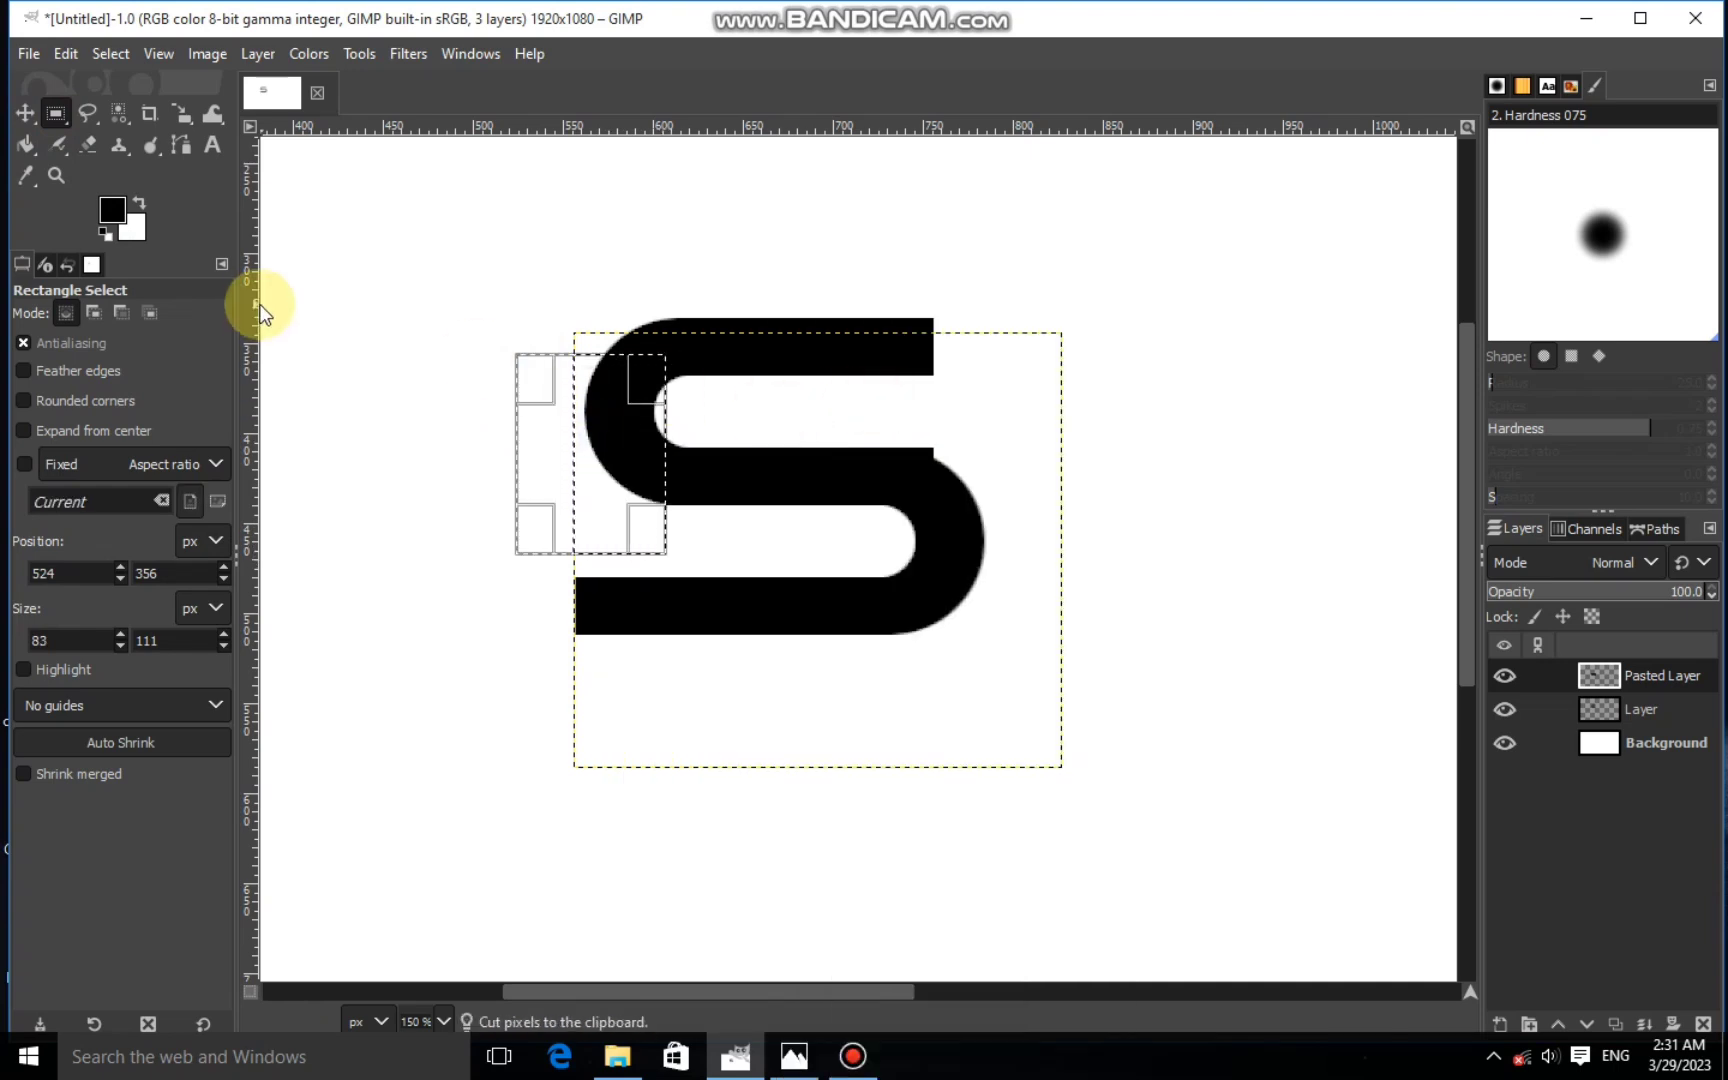
click(111, 54)
click(135, 116)
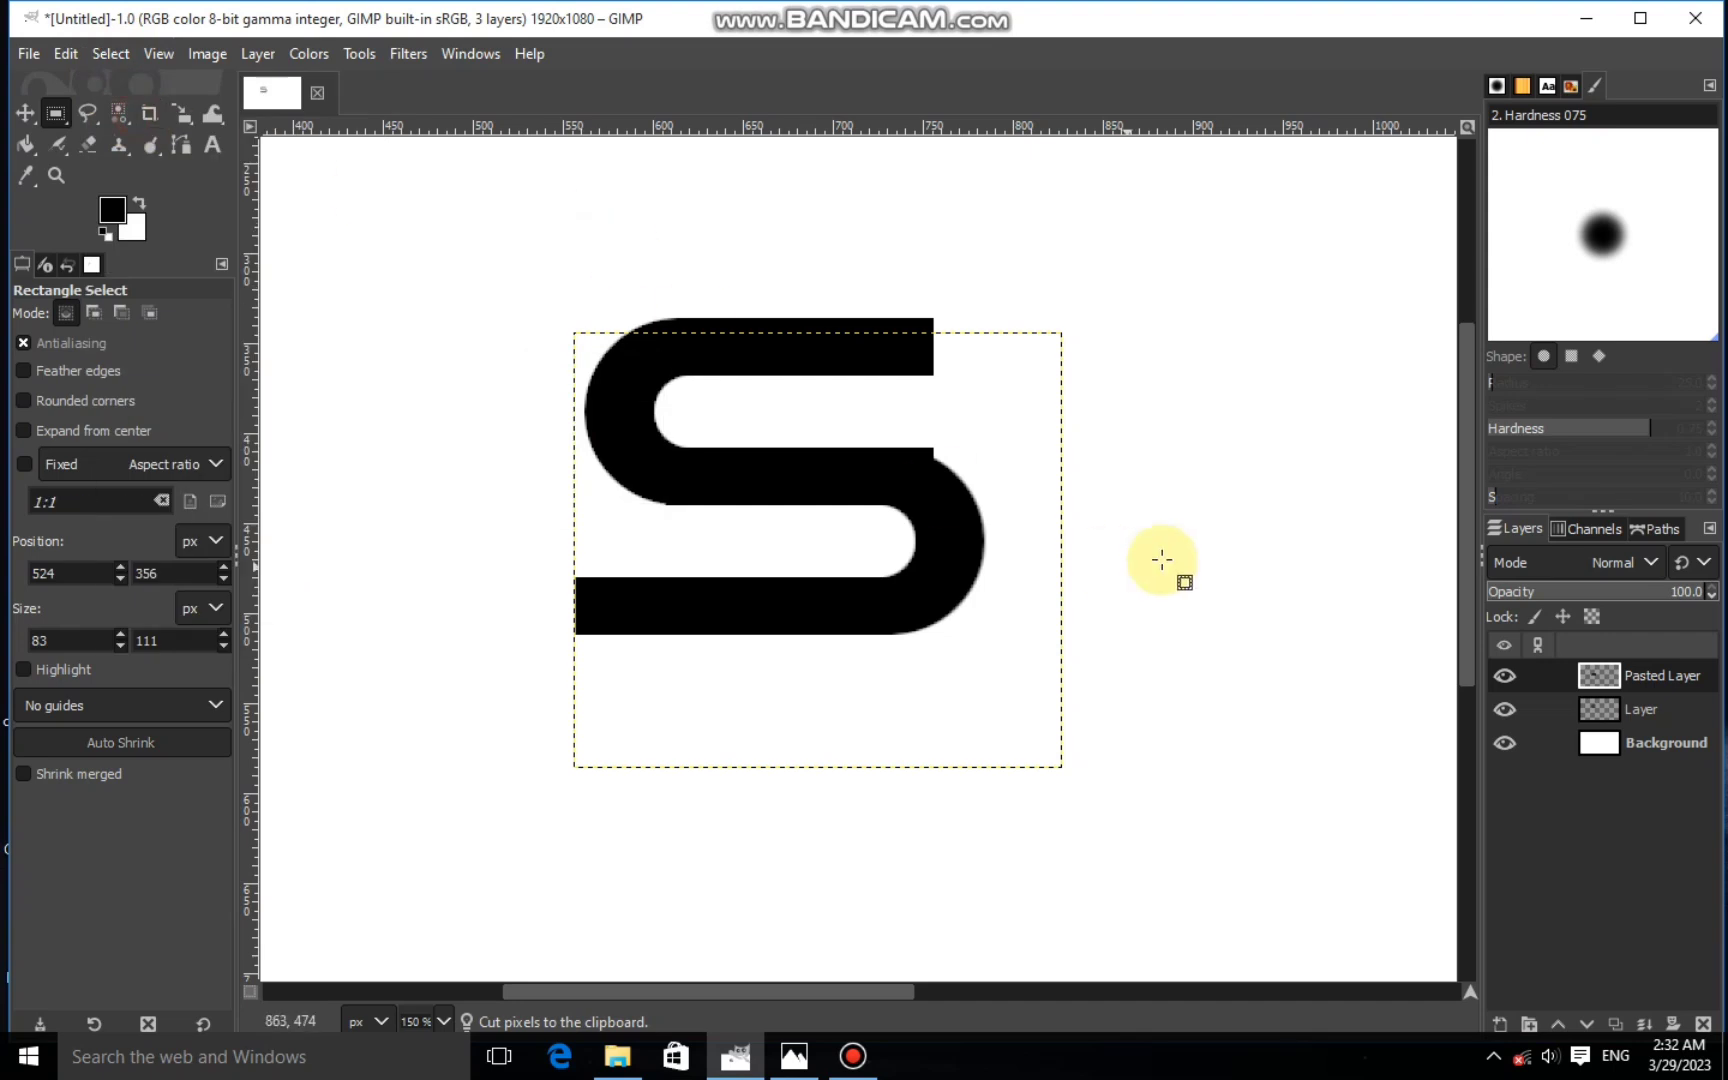
On the original shape layer, cut the square corner protruding at the S's lower curve with a selection about 51 × 42 px, and deselect
click(1611, 707)
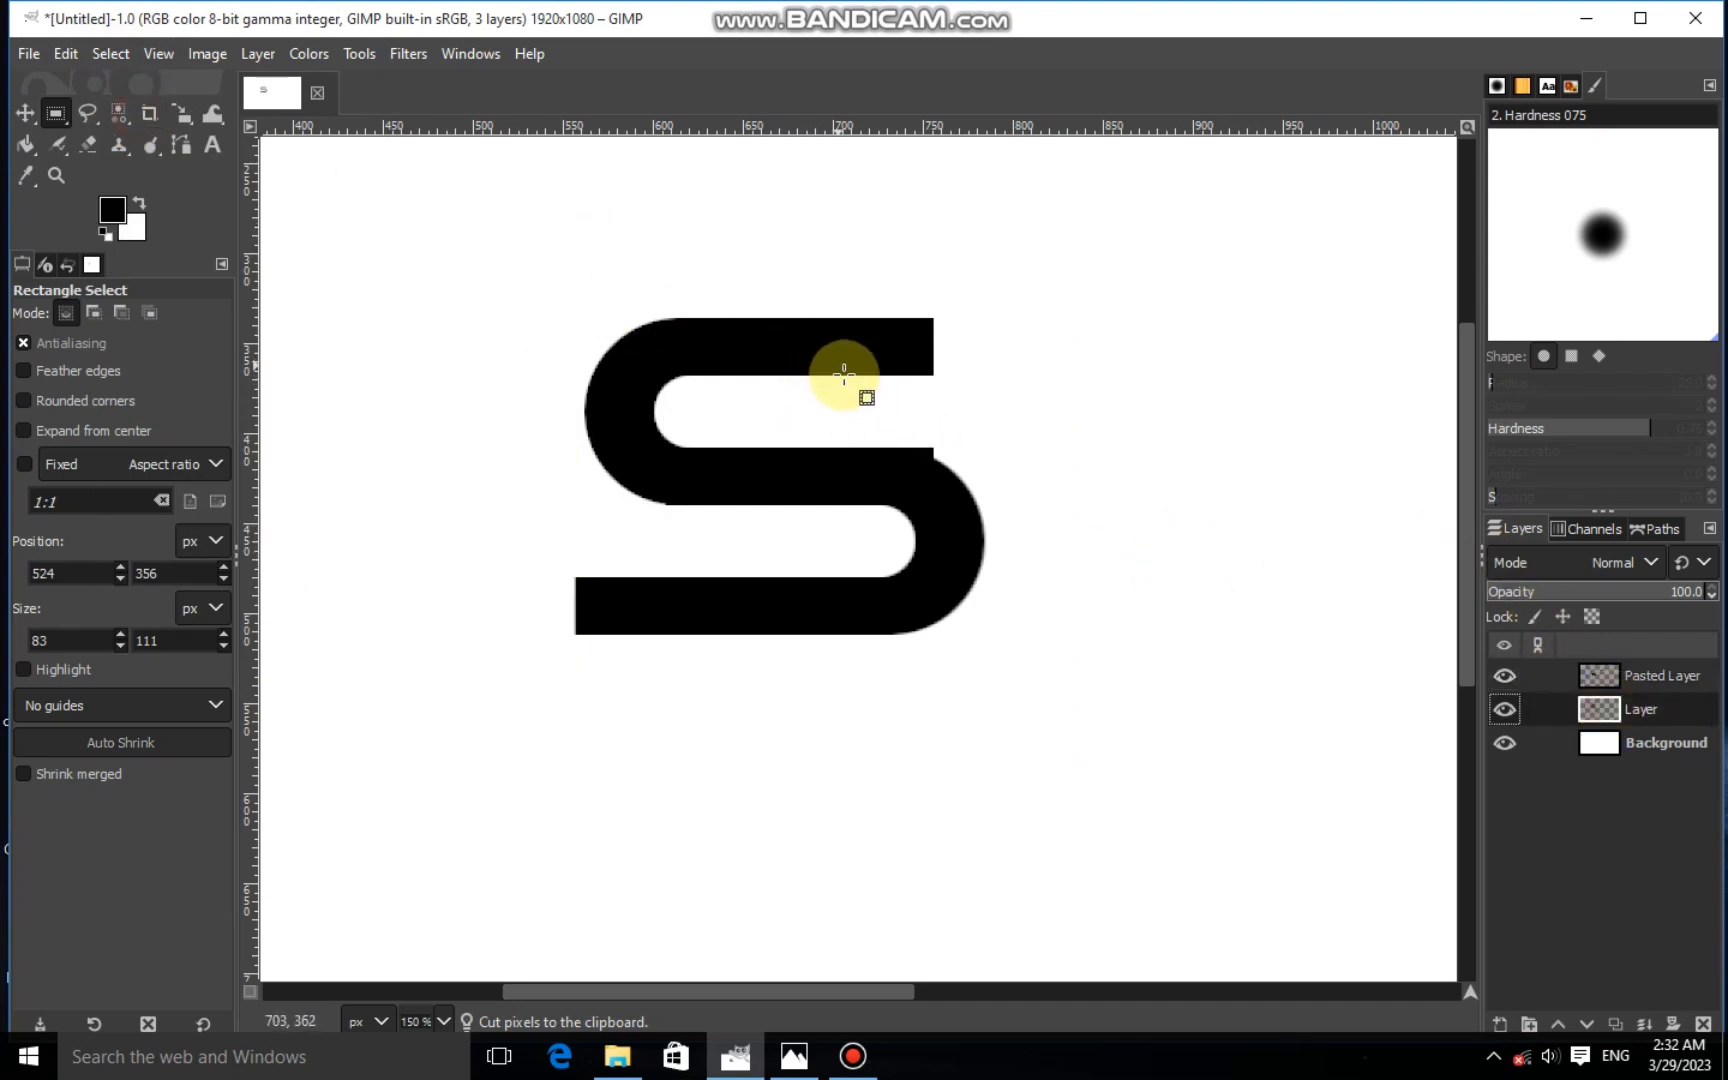
drag(843, 403, 989, 477)
right_click(937, 463)
click(866, 440)
drag(866, 440, 897, 440)
right_click(937, 463)
mouse_move(1019, 527)
click(1140, 398)
click(725, 393)
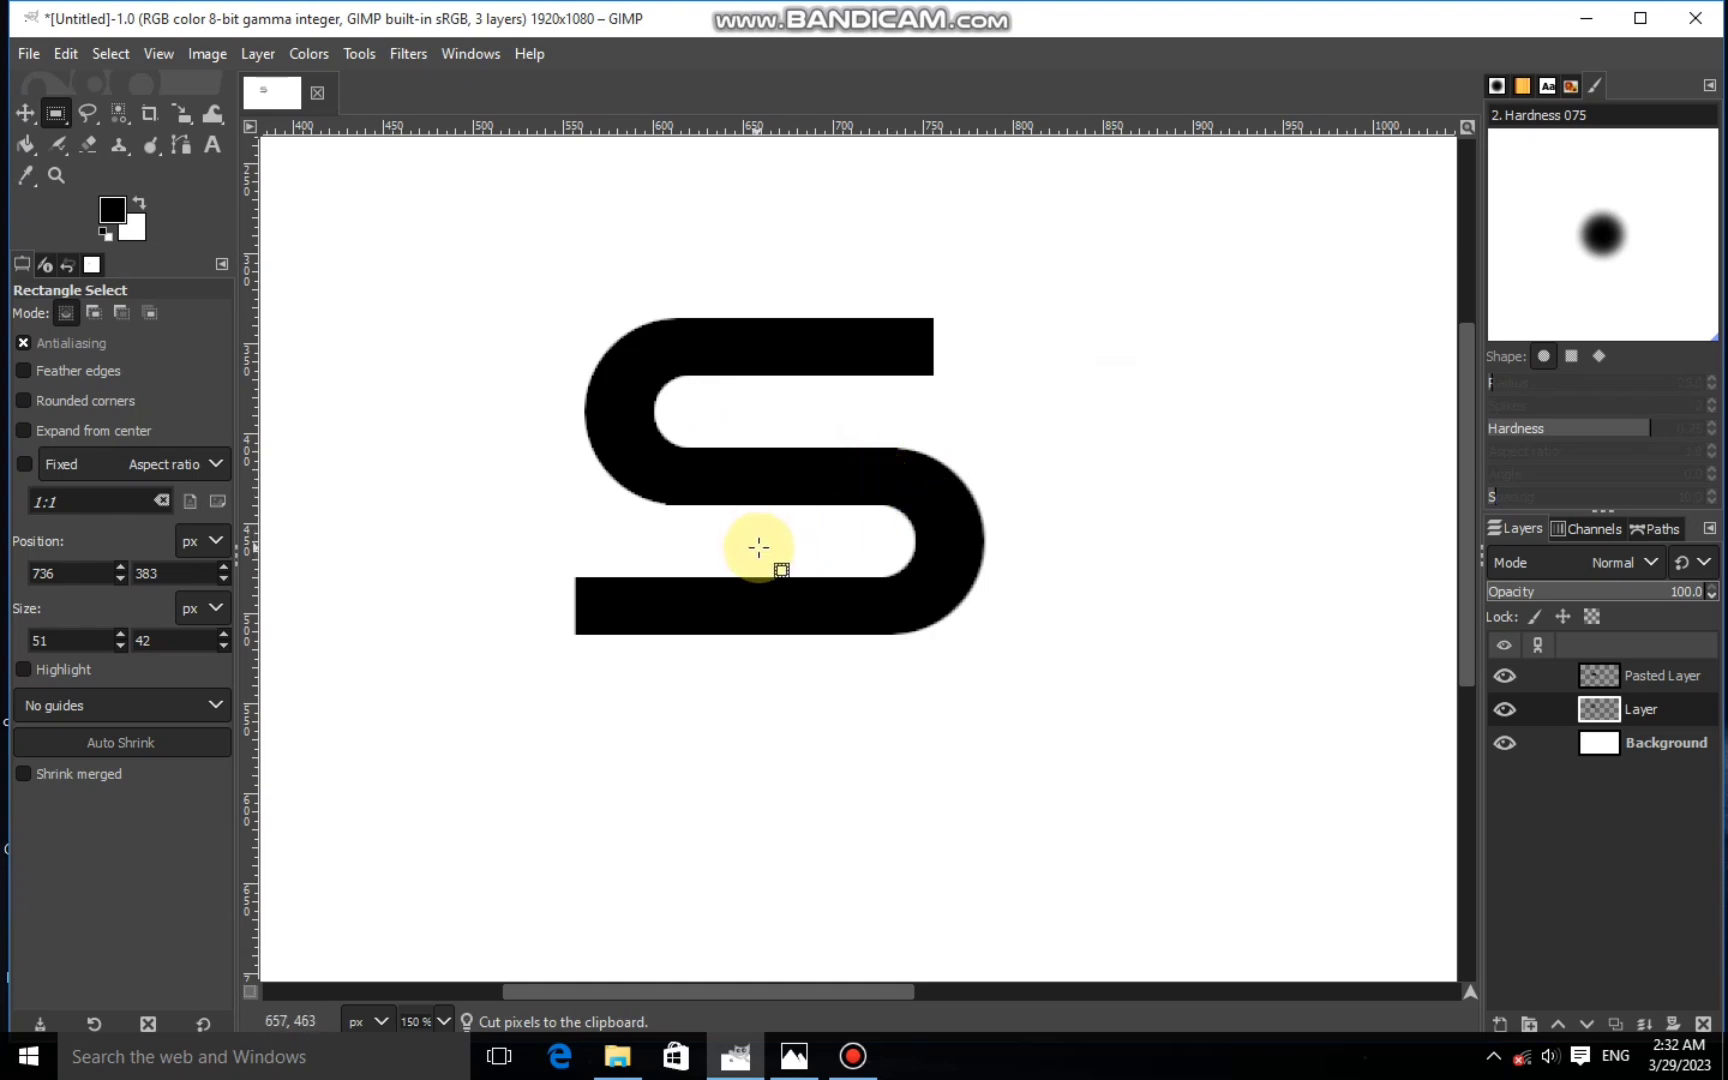
On the pasted layer, trim the left end of the S's bottom bar with a selection about 67 × 169 px, and deselect
scroll(889, 710, down, 2)
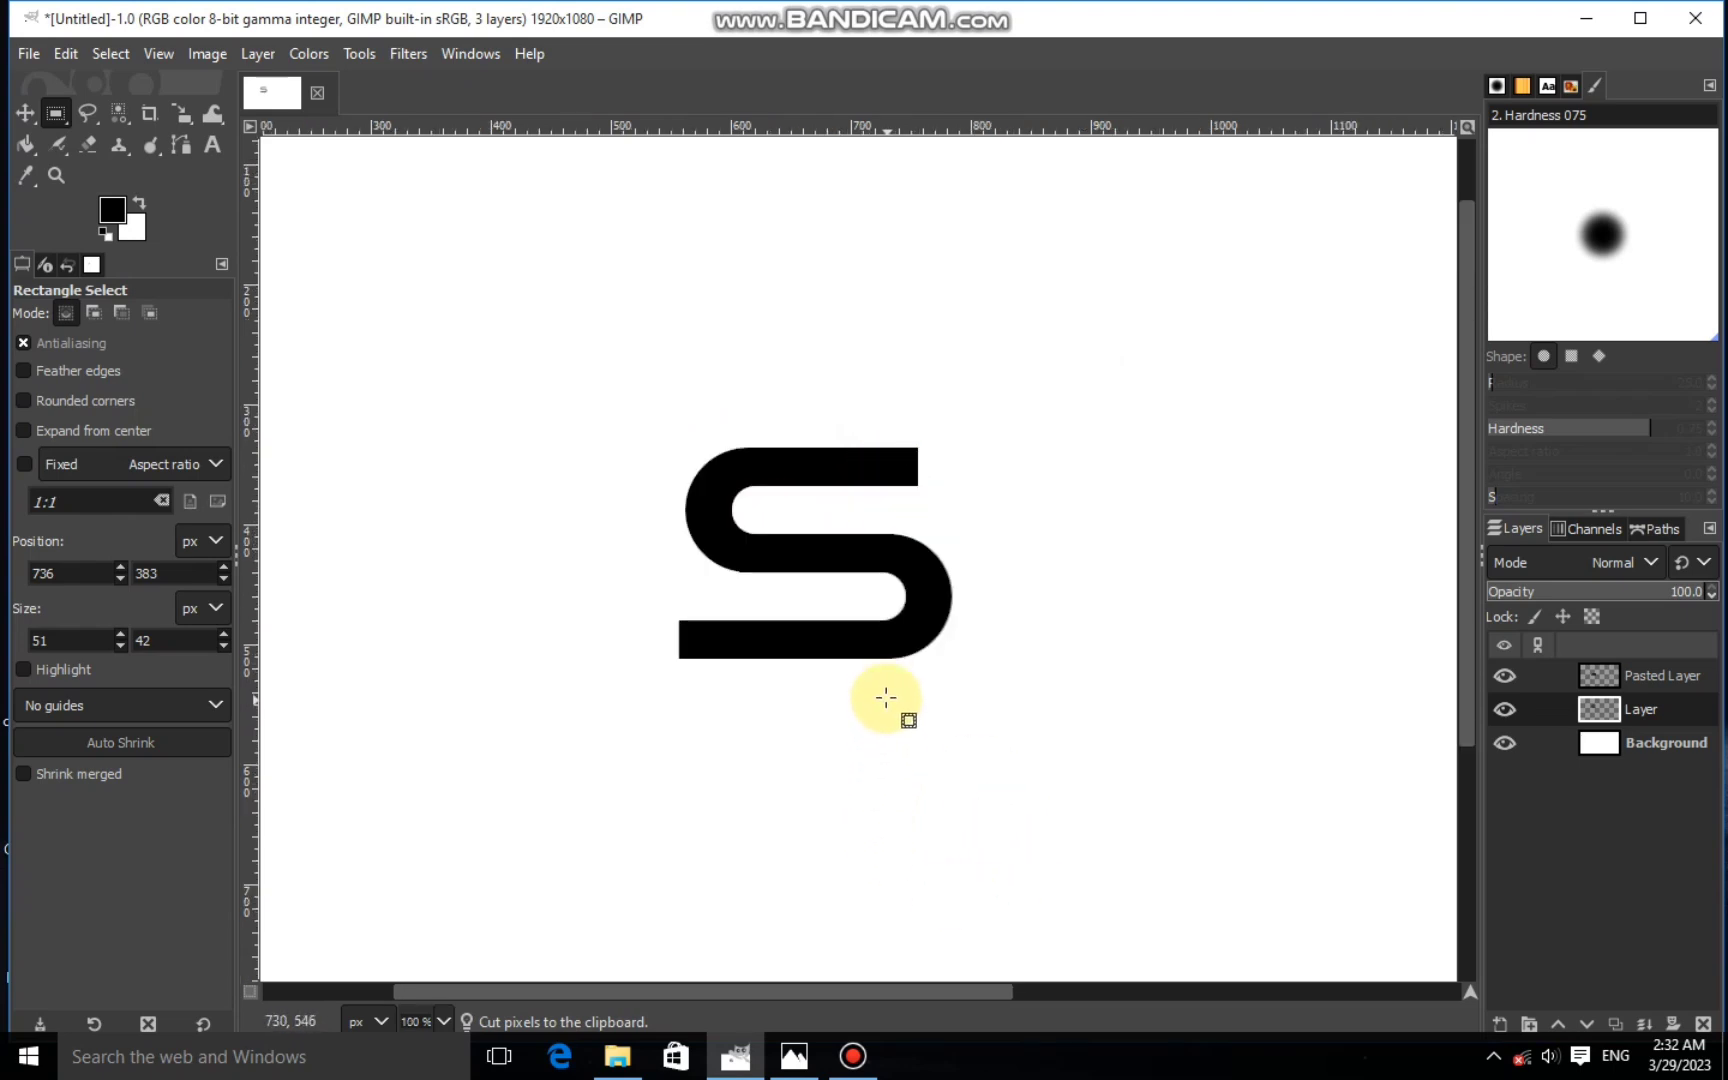
drag(706, 600, 749, 687)
click(1630, 680)
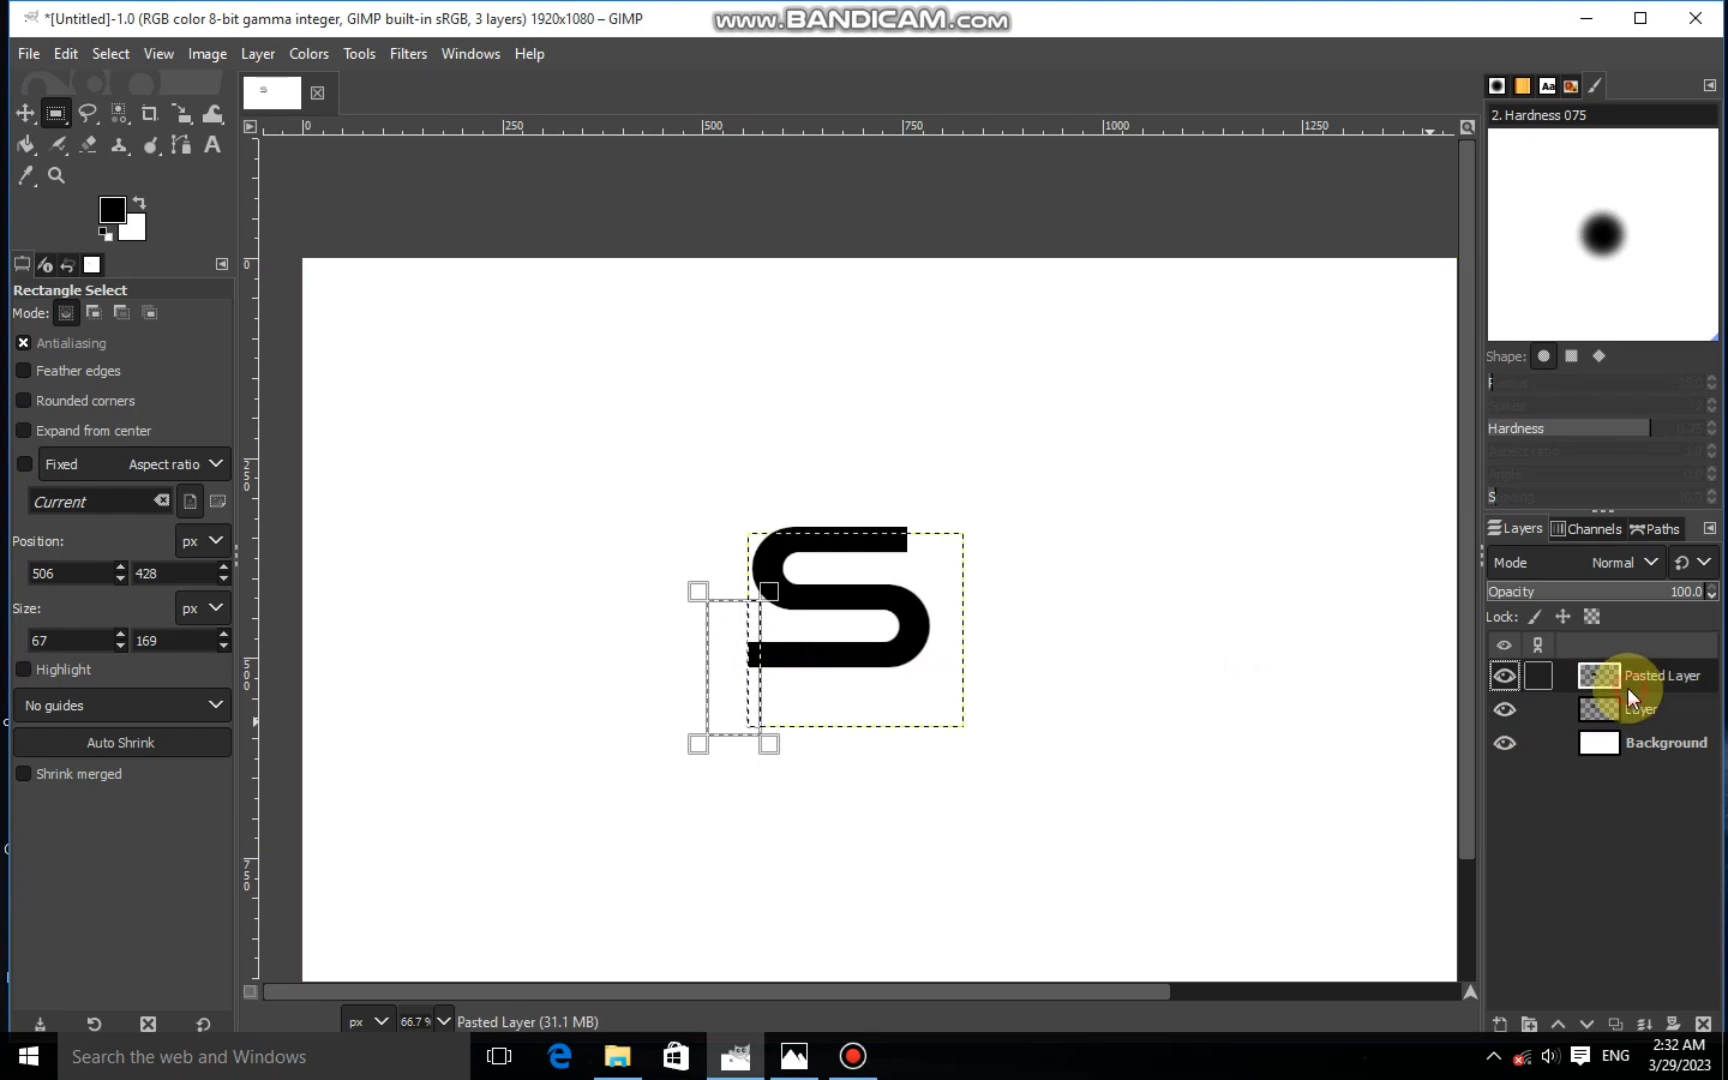
right_click(703, 660)
mouse_move(790, 726)
click(933, 395)
click(840, 557)
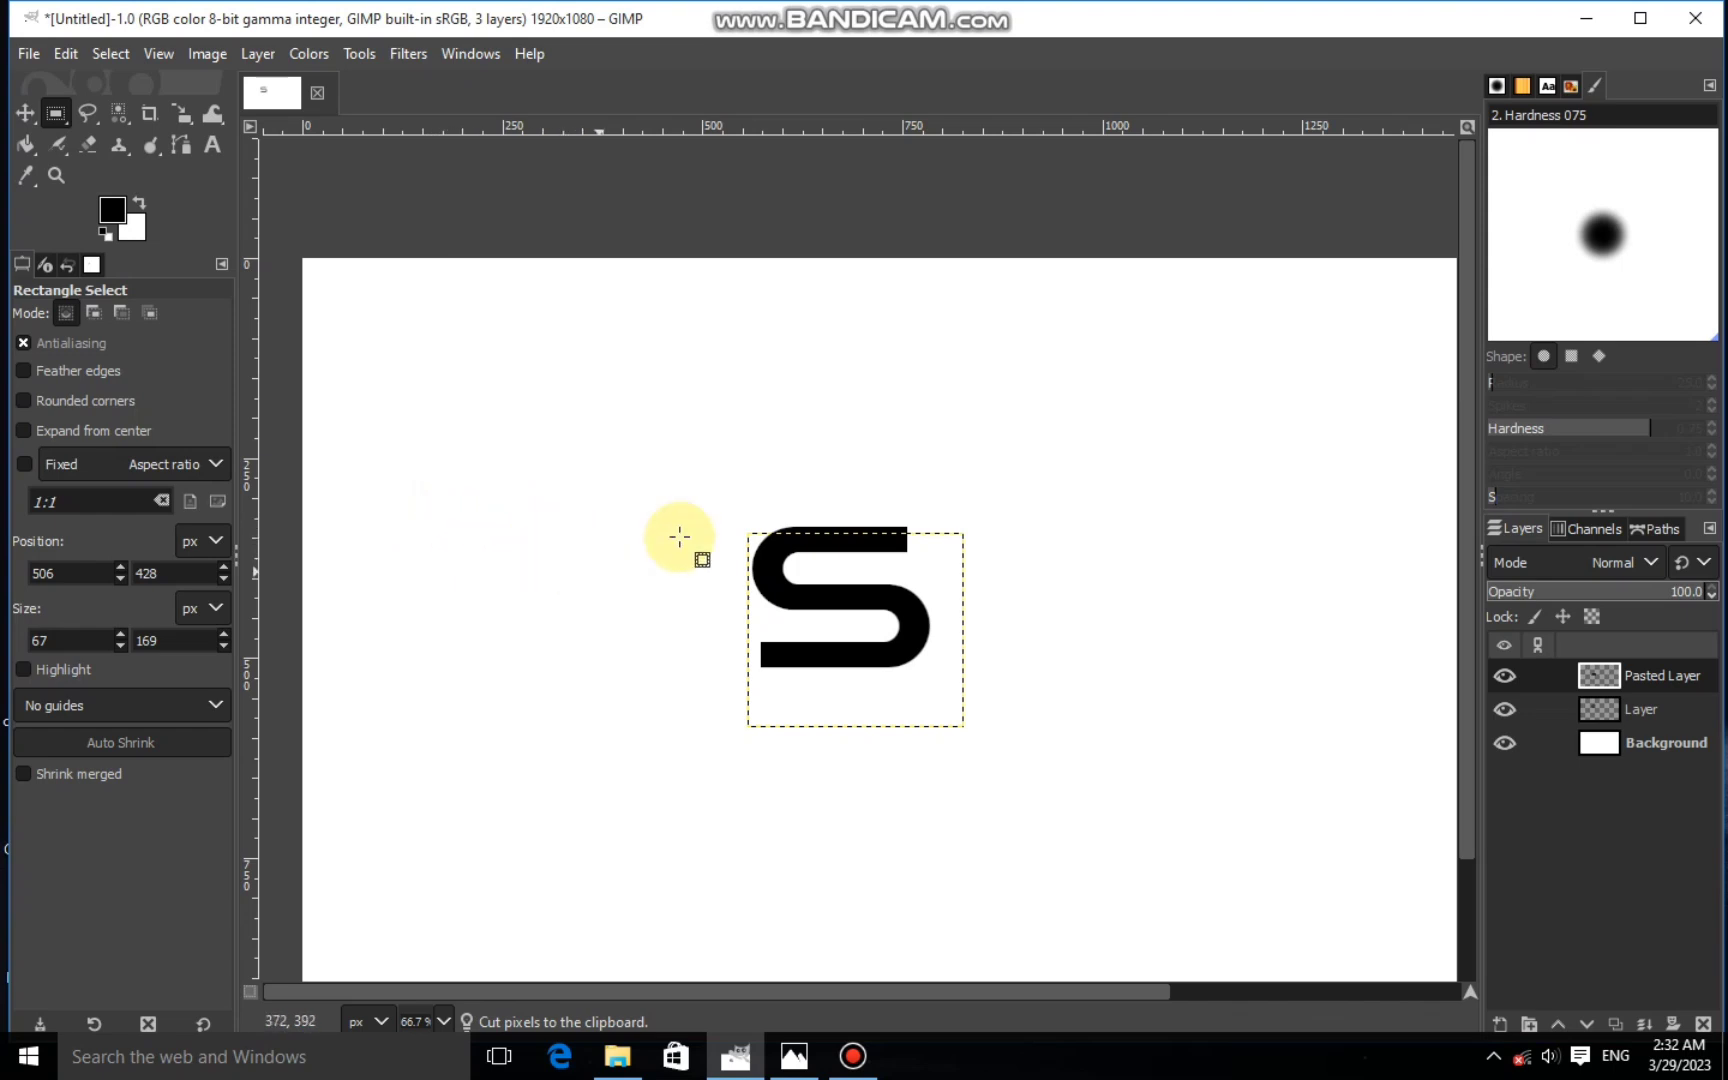
Add the text "E" to the left of the S in Tahoma Bold at 300 px
click(207, 147)
drag(515, 467, 775, 779)
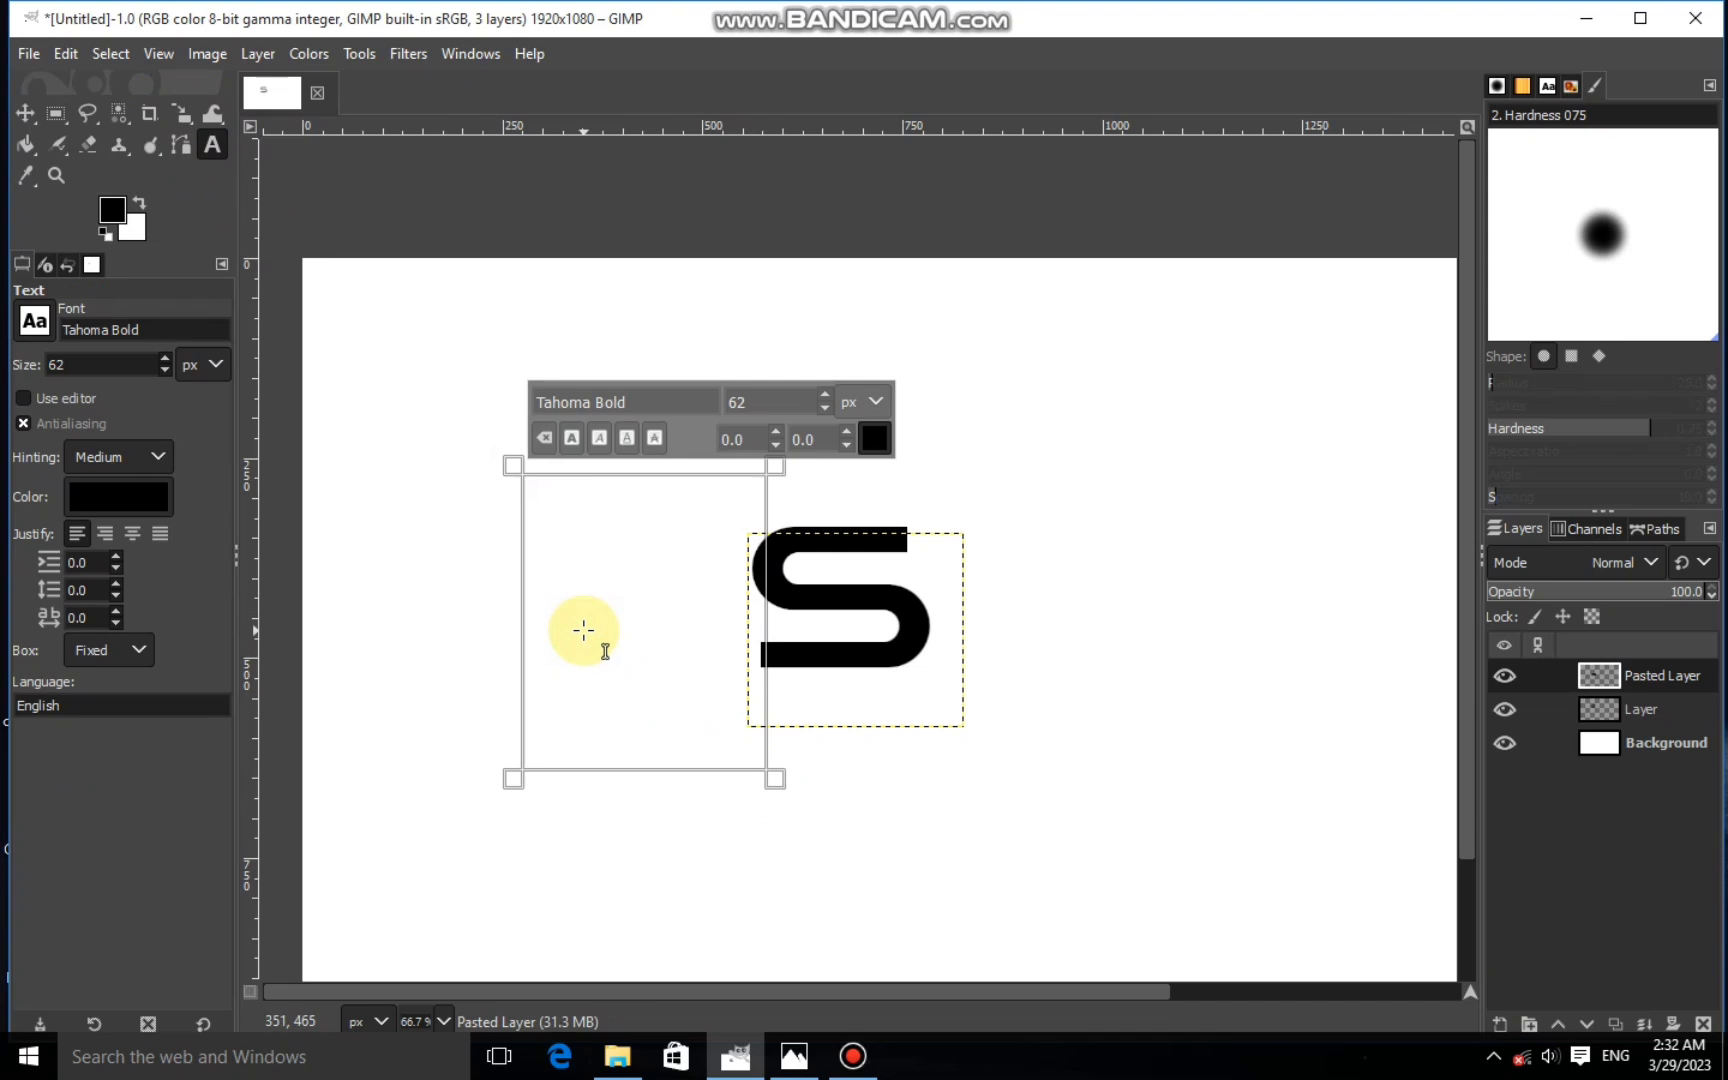
text(E)
drag(824, 392, 821, 397)
click(823, 408)
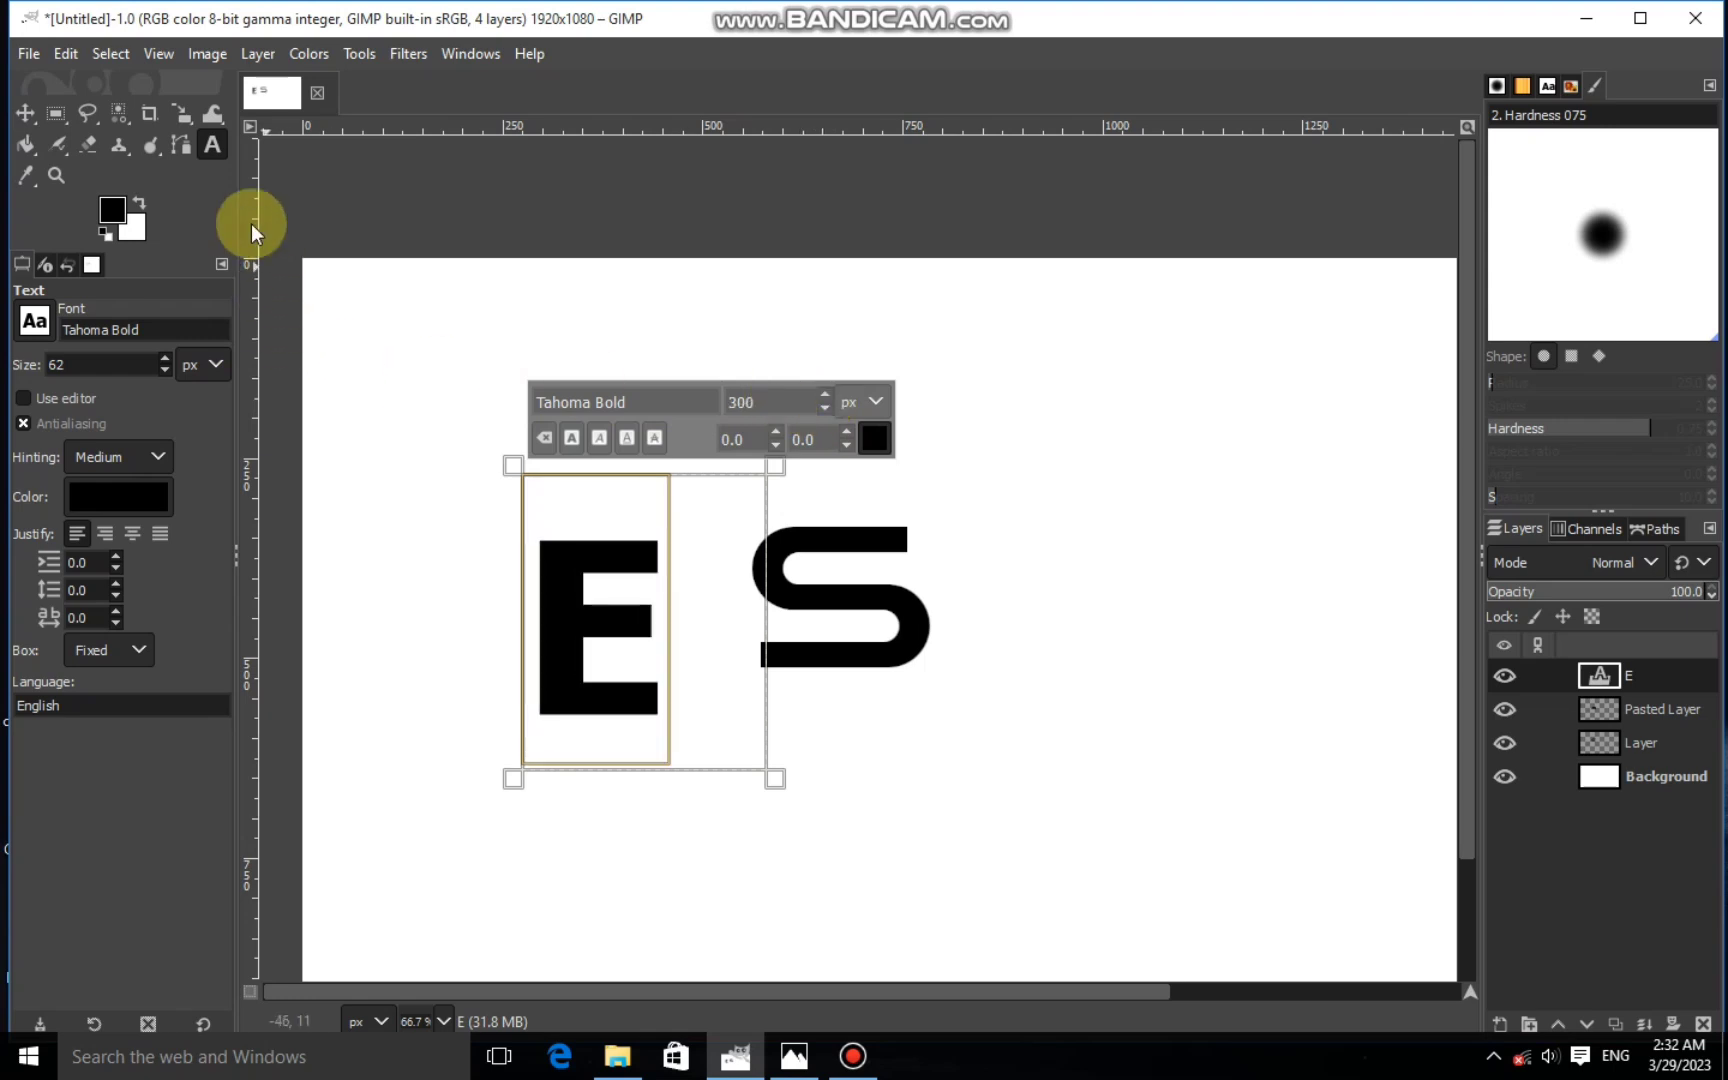
Scale the E layer to about 244 × 296 px and place it close beside the S at matching height
click(184, 116)
click(641, 621)
drag(641, 621, 716, 582)
drag(593, 431, 631, 478)
drag(733, 600, 735, 588)
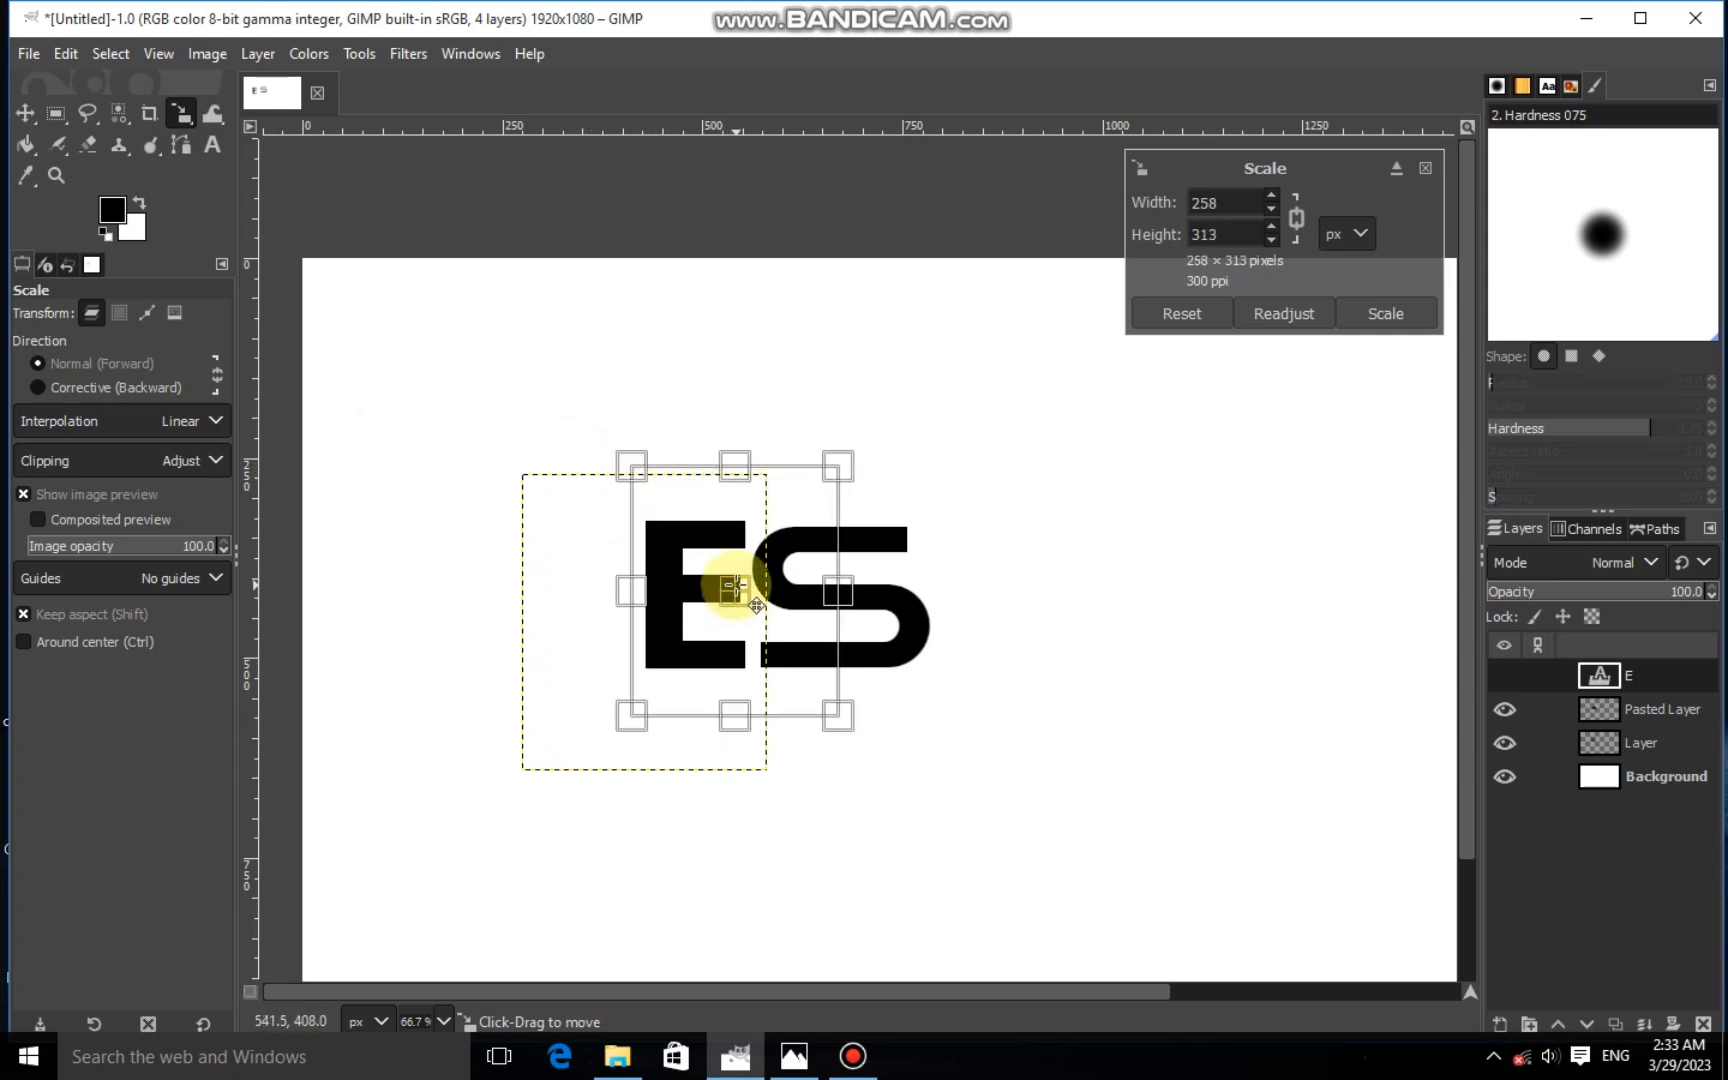
drag(841, 480, 822, 503)
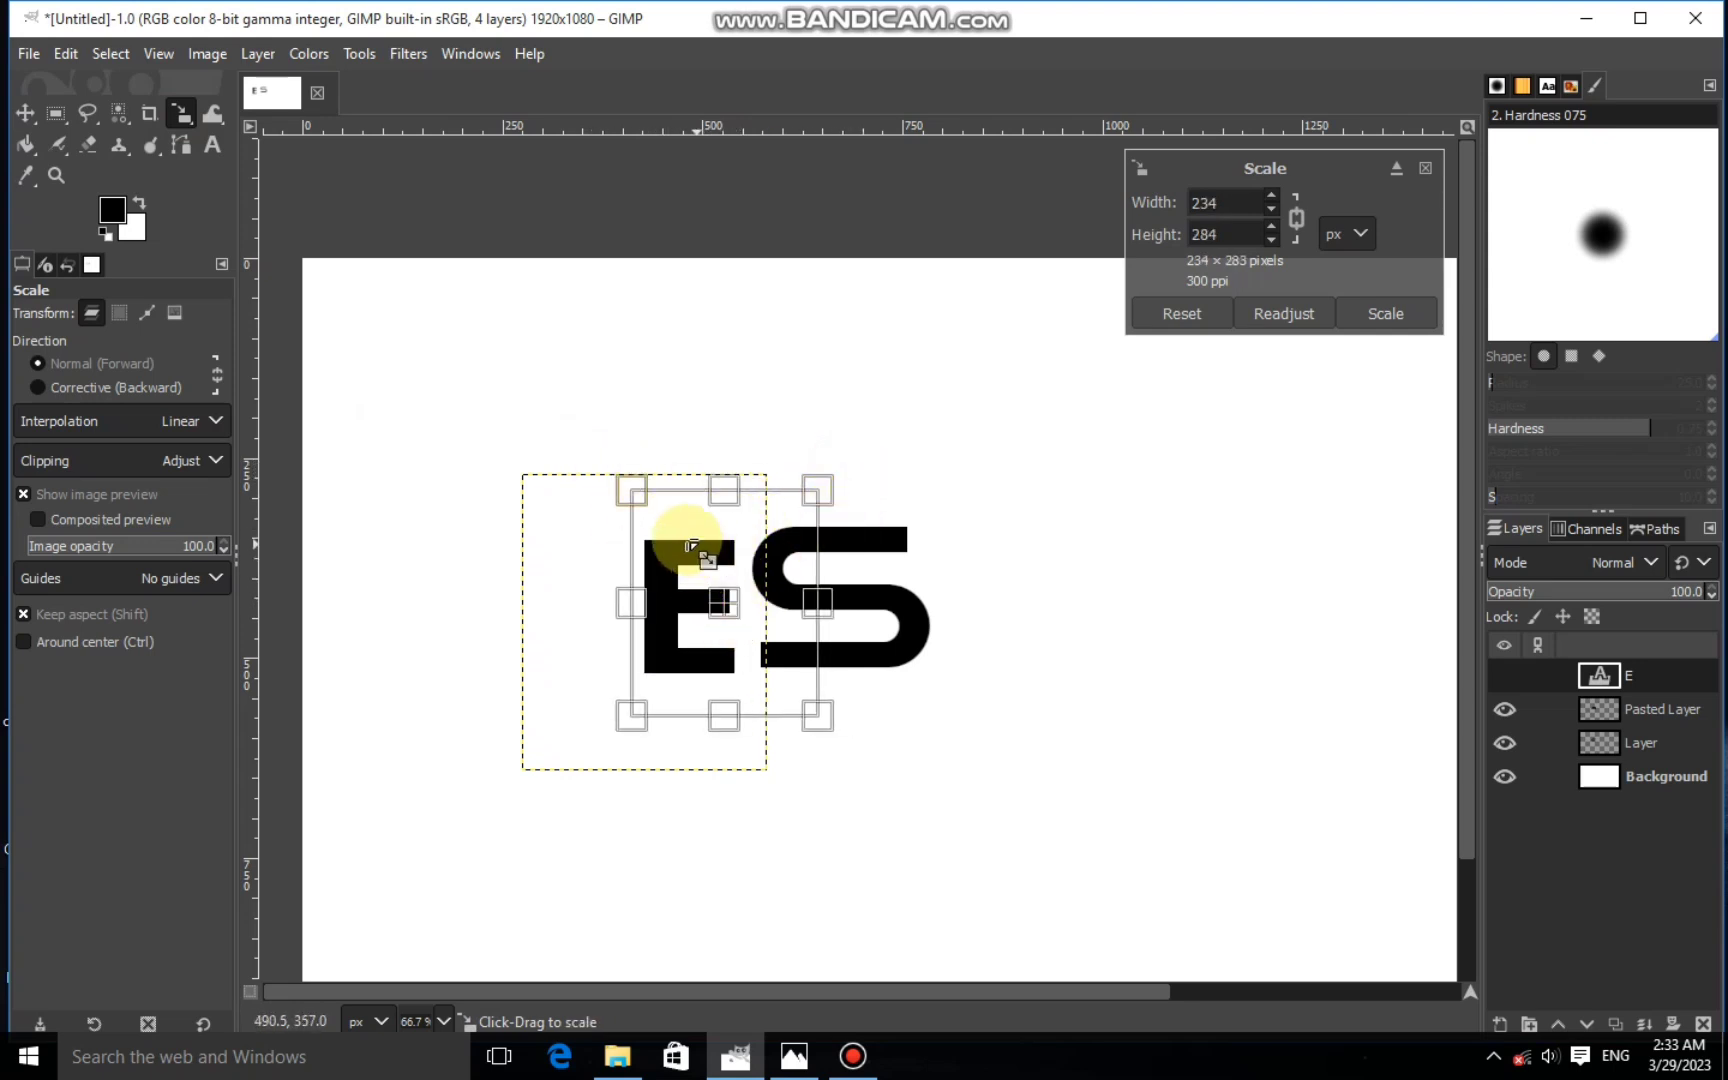
drag(687, 540, 661, 525)
drag(718, 598, 740, 597)
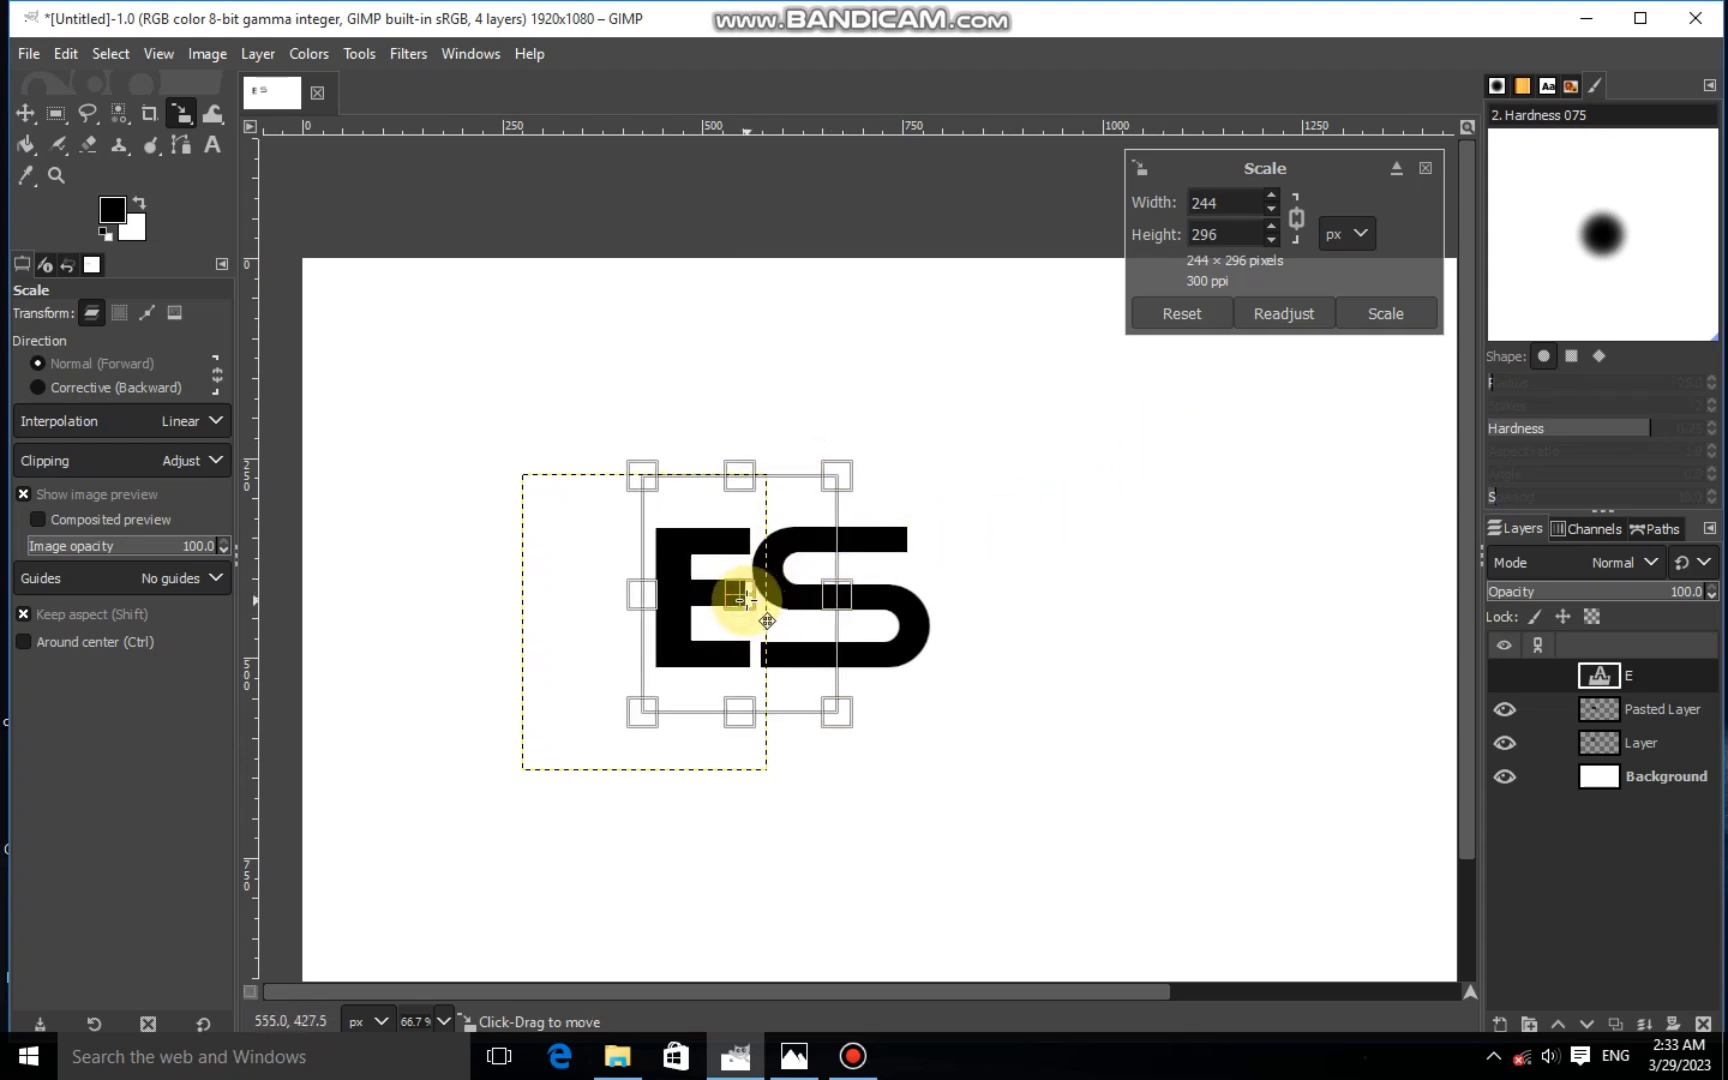
click(1375, 314)
Cut a horizontal strip through the E's stem between its top and middle bars
ctrl+scroll(791, 571, up, 2)
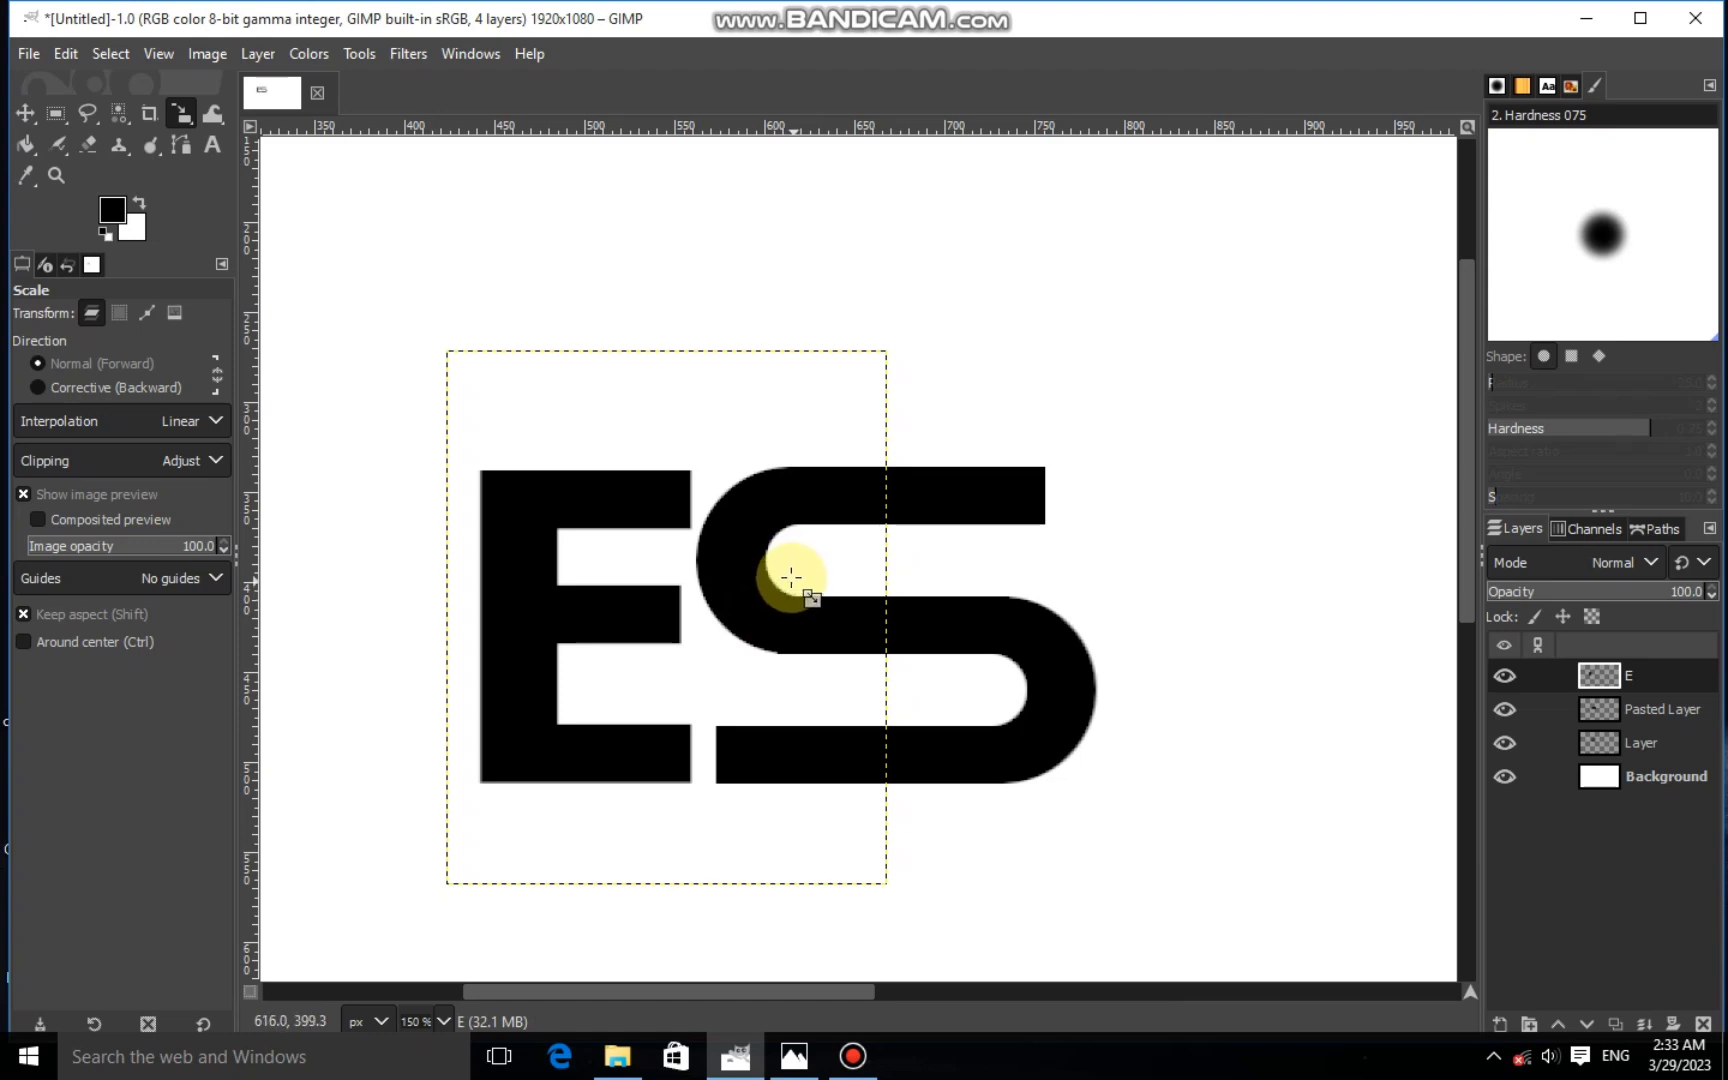
ctrl+scroll(721, 725, down, 1)
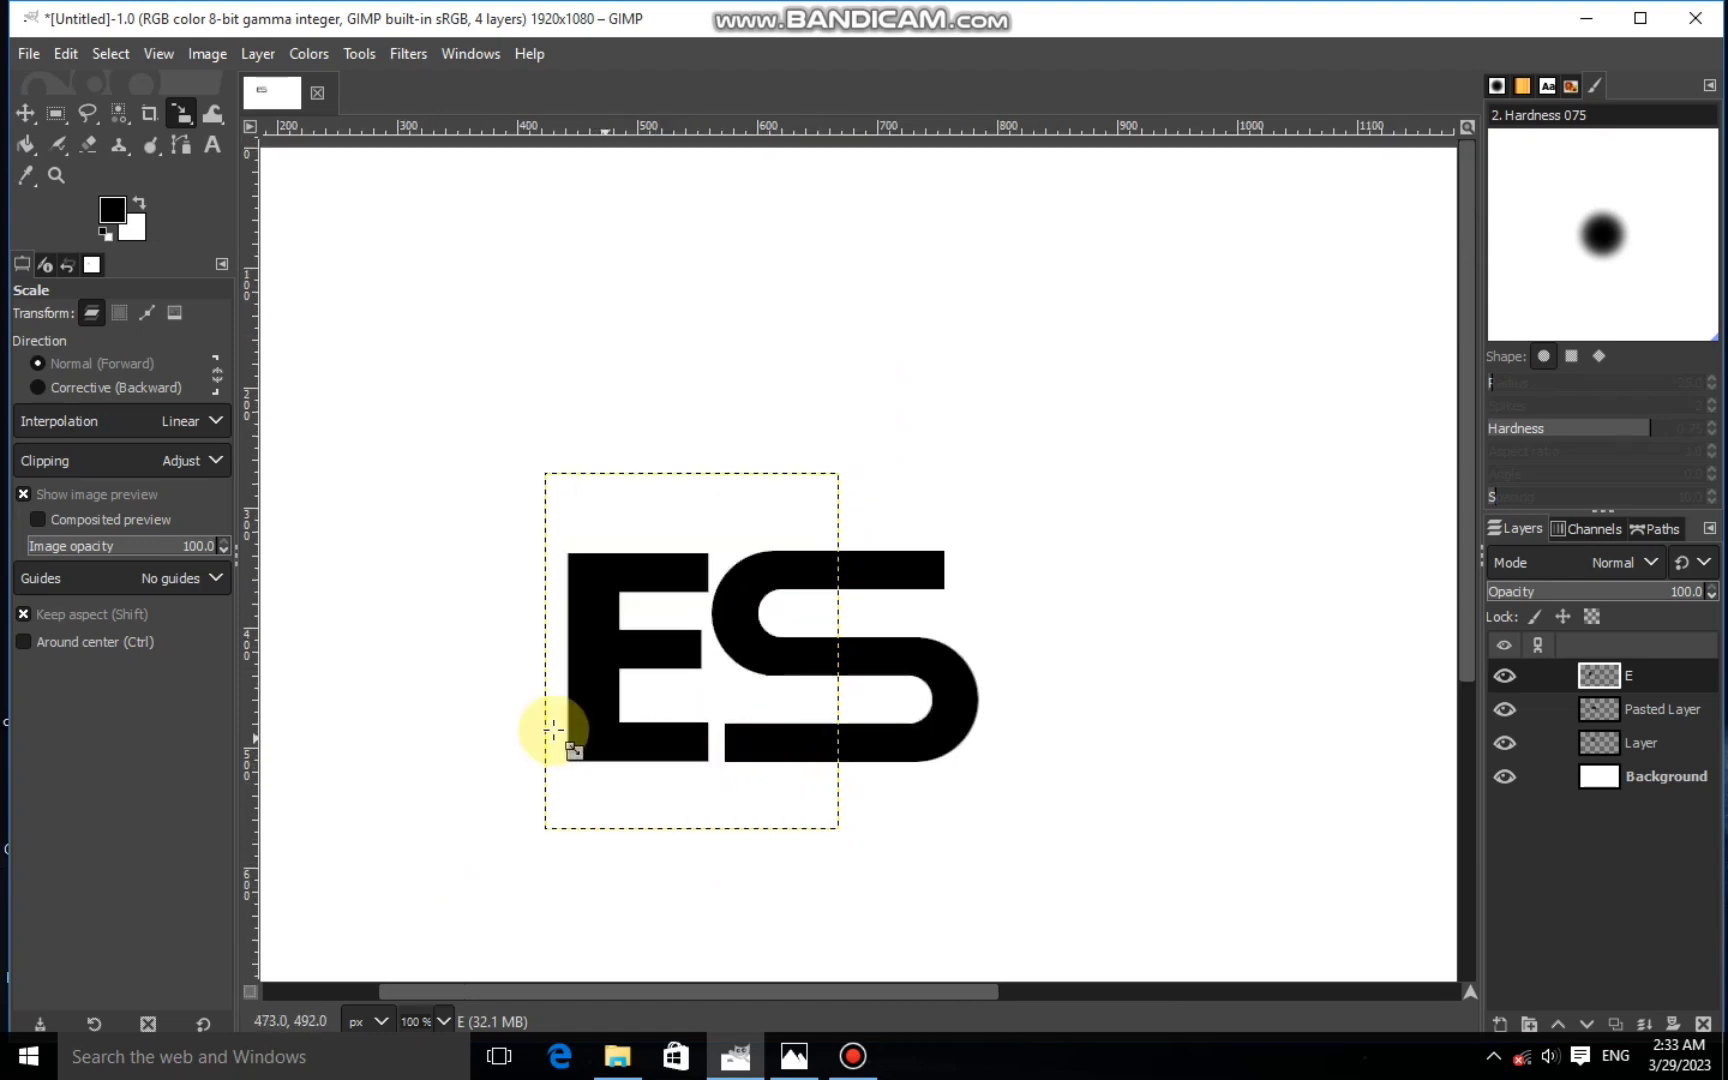
click(56, 113)
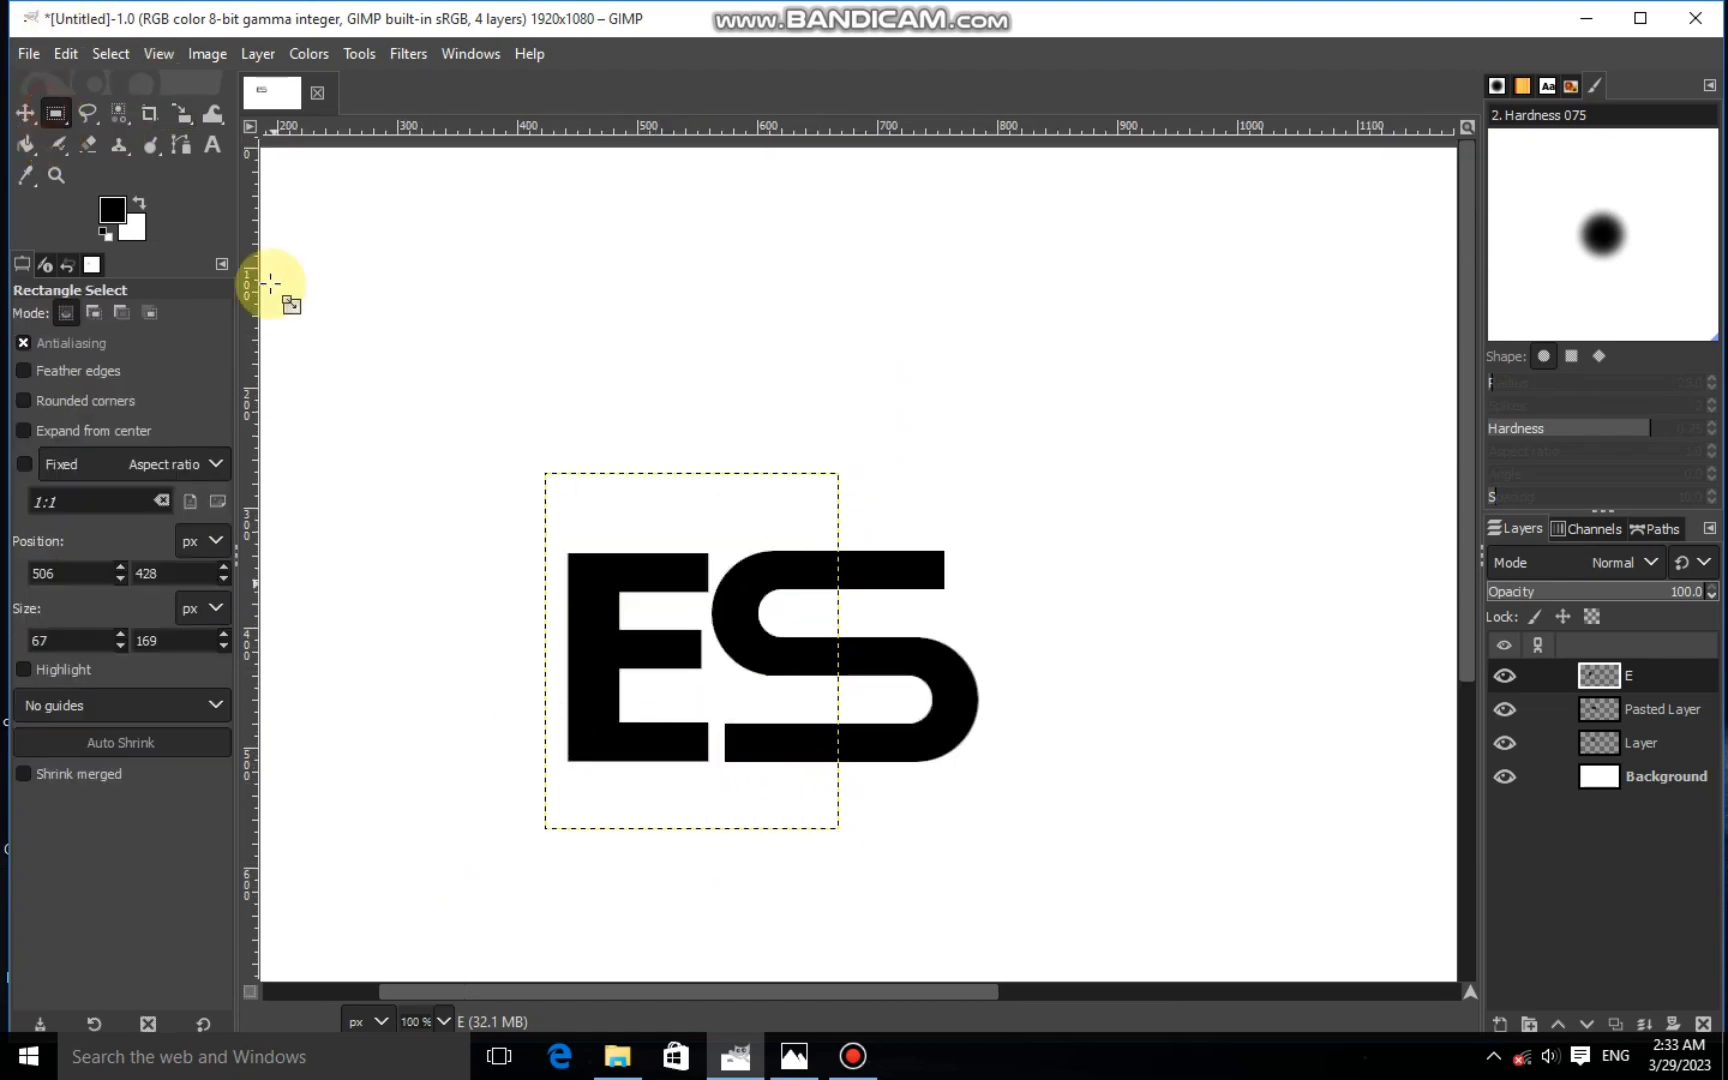
drag(528, 588, 598, 583)
ctrl+scroll(637, 645, up, 5)
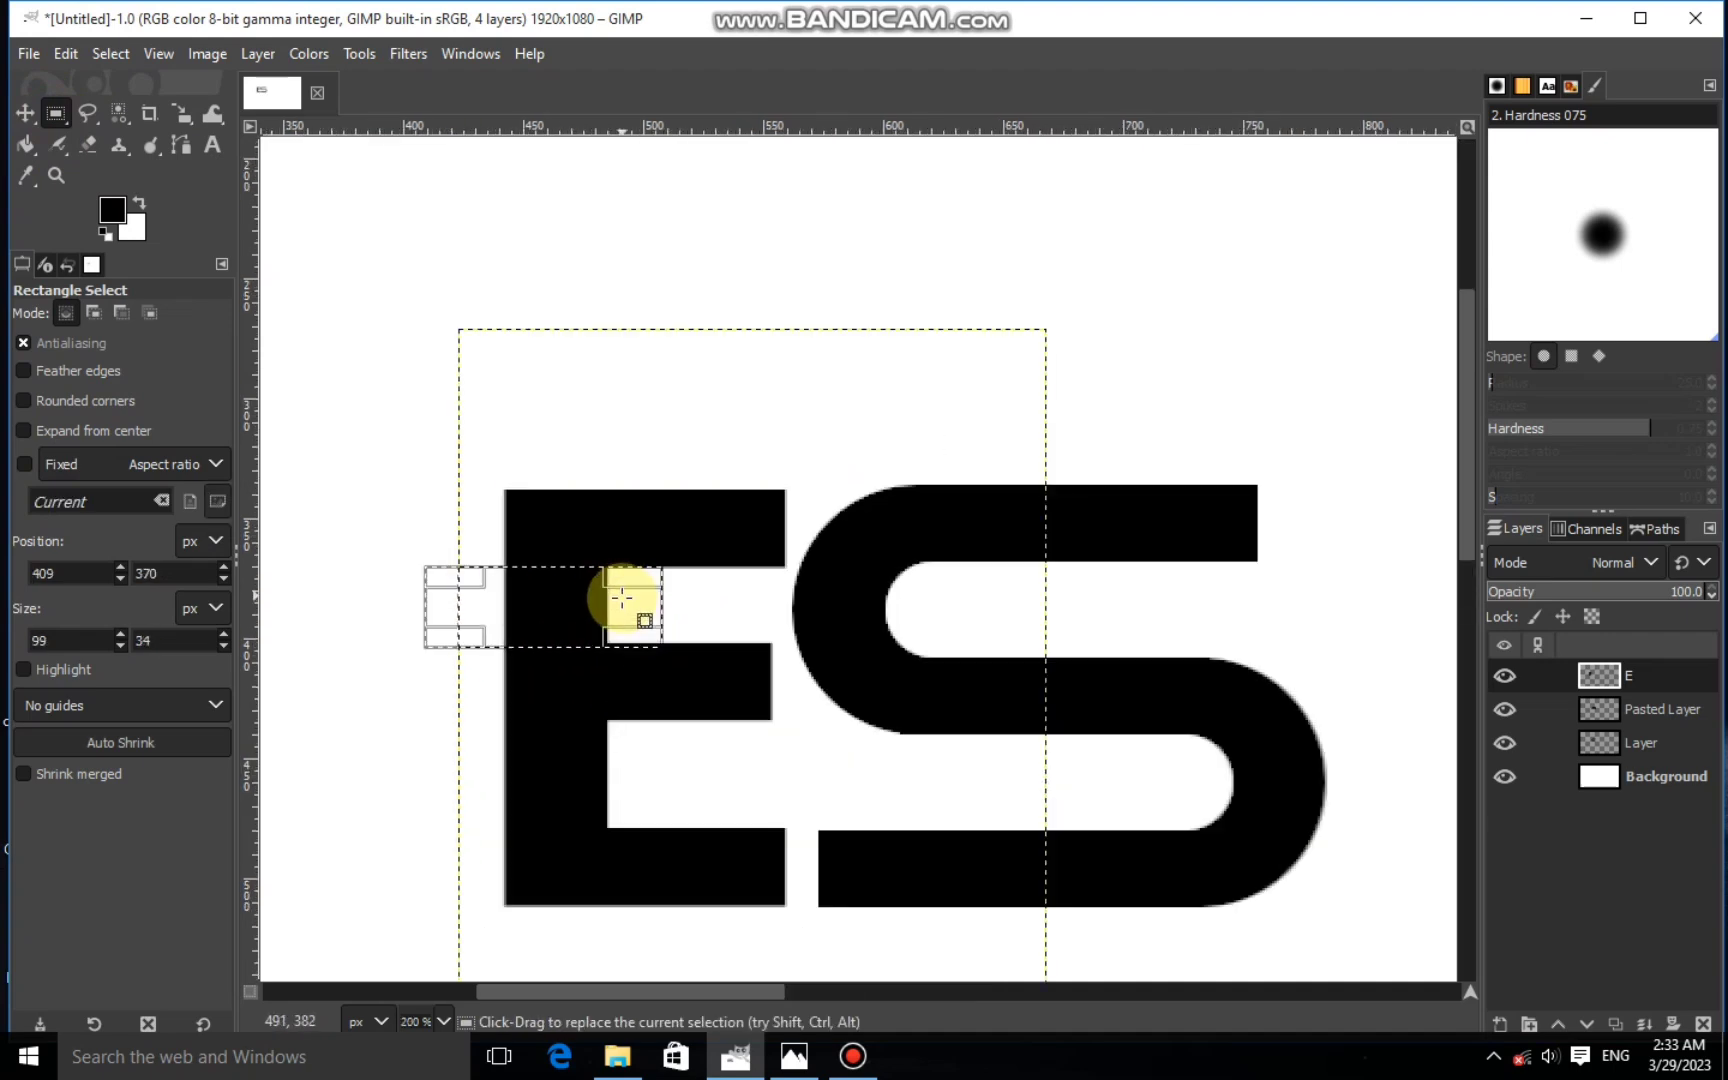
drag(513, 708, 511, 691)
drag(513, 536, 492, 888)
right_click(607, 574)
mouse_move(686, 642)
click(867, 393)
Cut a strip about 99 × 45 px through the E's stem between its middle and bottom bars, and deselect
ctrl+scroll(686, 513, down, 1)
drag(1467, 468, 1467, 520)
drag(560, 668, 559, 725)
right_click(682, 667)
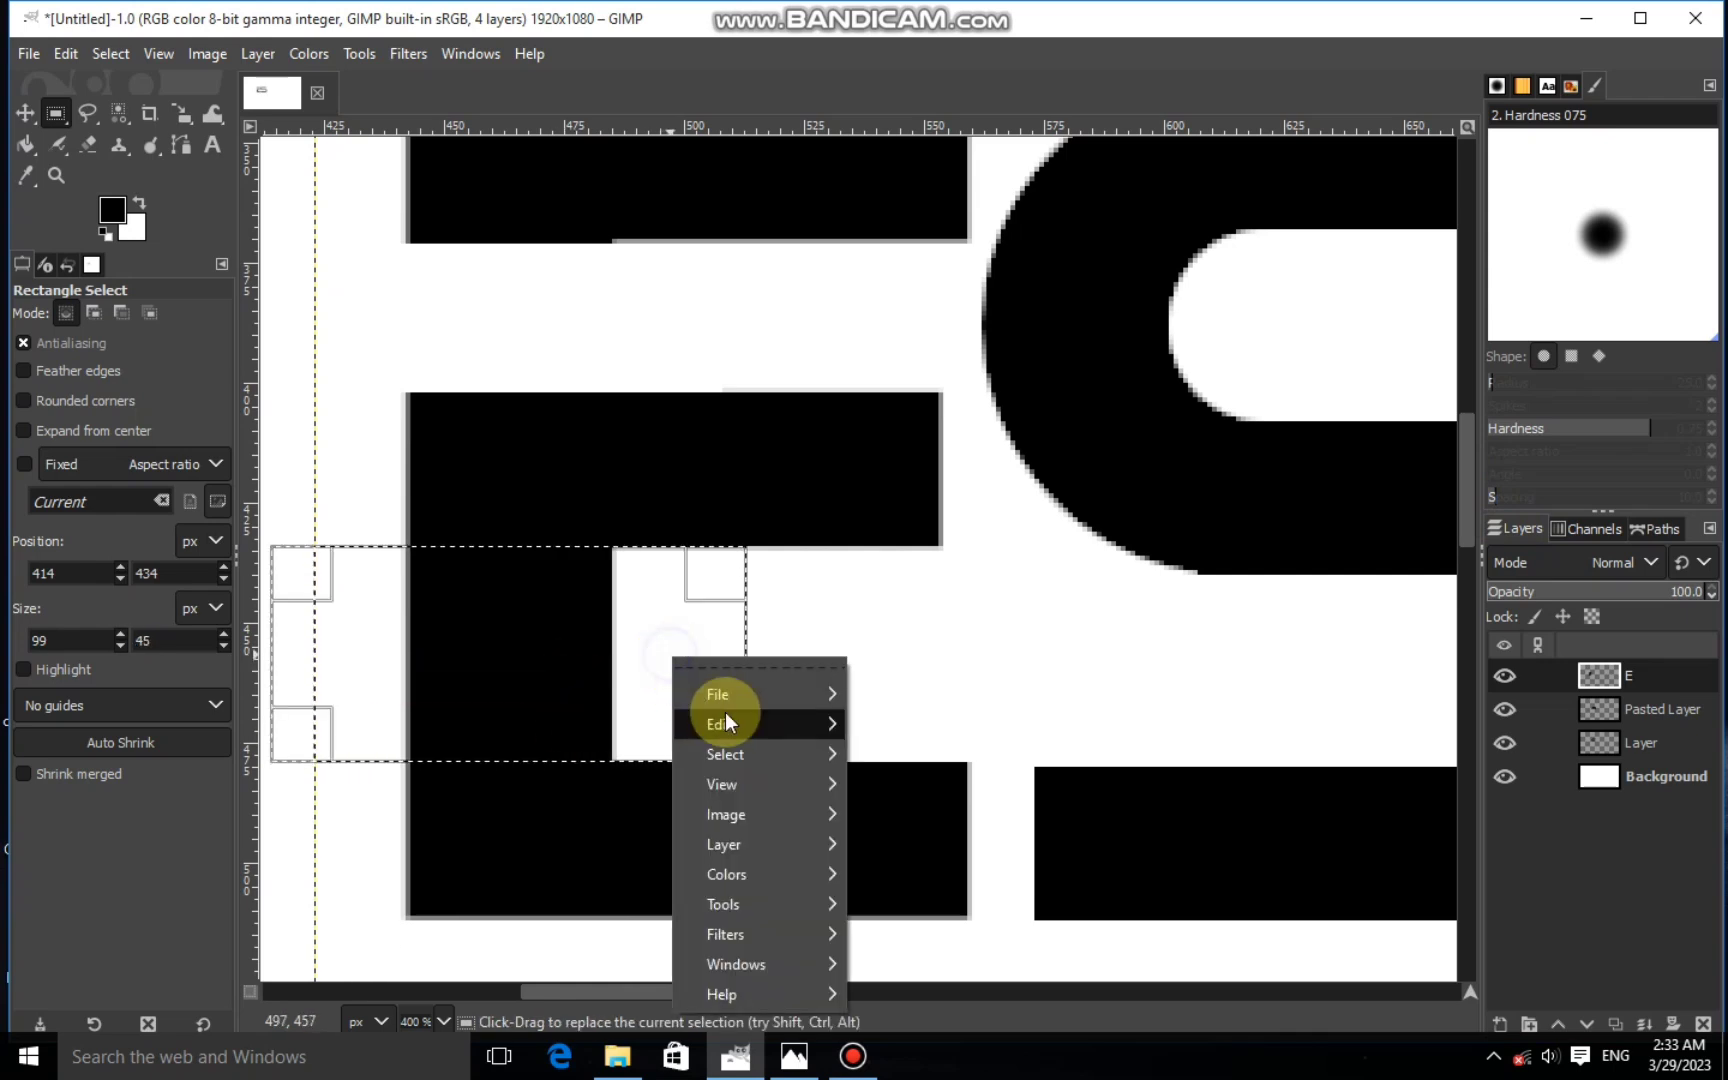
mouse_move(717, 721)
click(883, 399)
click(110, 53)
click(123, 112)
key(minus)
key(minus)
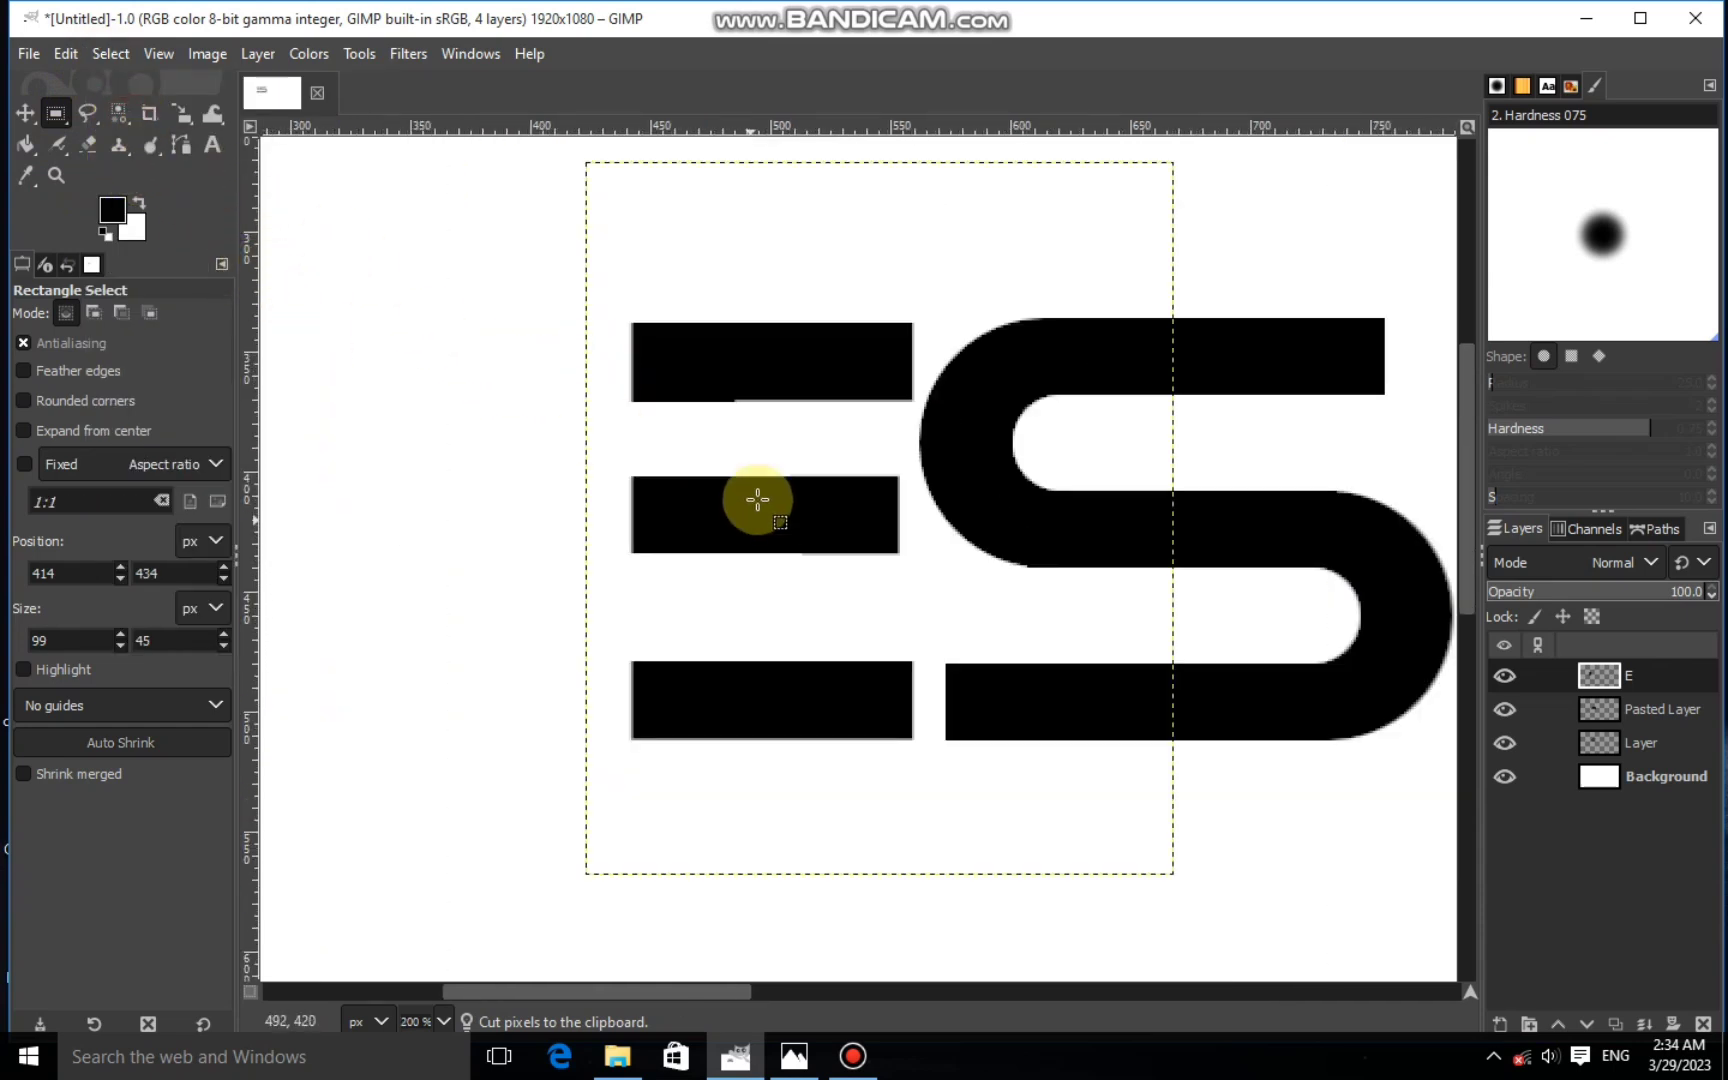
Trim the edges beneath the E's top and middle bars by cutting a selection about 124 × 21 px under each
key(plus)
key(plus)
drag(484, 301, 1078, 404)
right_click(752, 368)
mouse_move(798, 420)
click(1000, 390)
drag(735, 342, 730, 649)
right_click(730, 649)
mouse_move(822, 713)
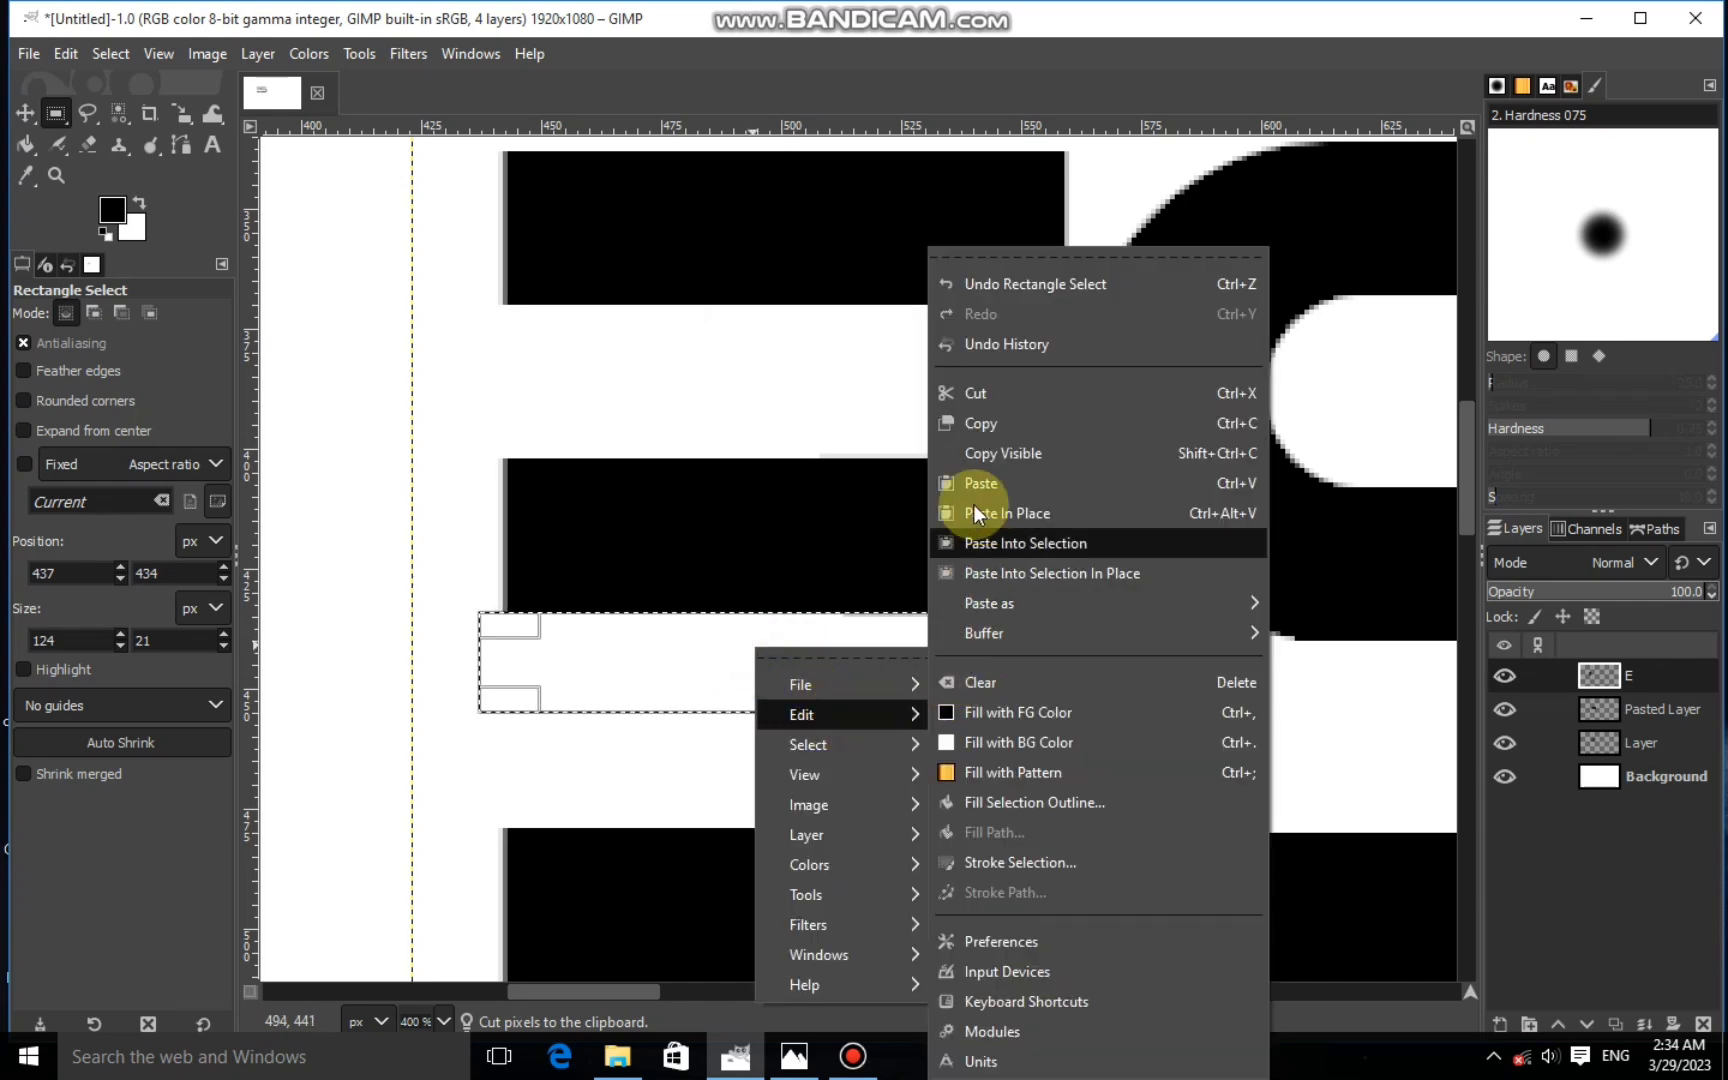
click(964, 390)
Trim the upper edge of the E's bottom bar with a cut about 151 × 21 px, and clear the selection
scroll(1470, 560, down, 5)
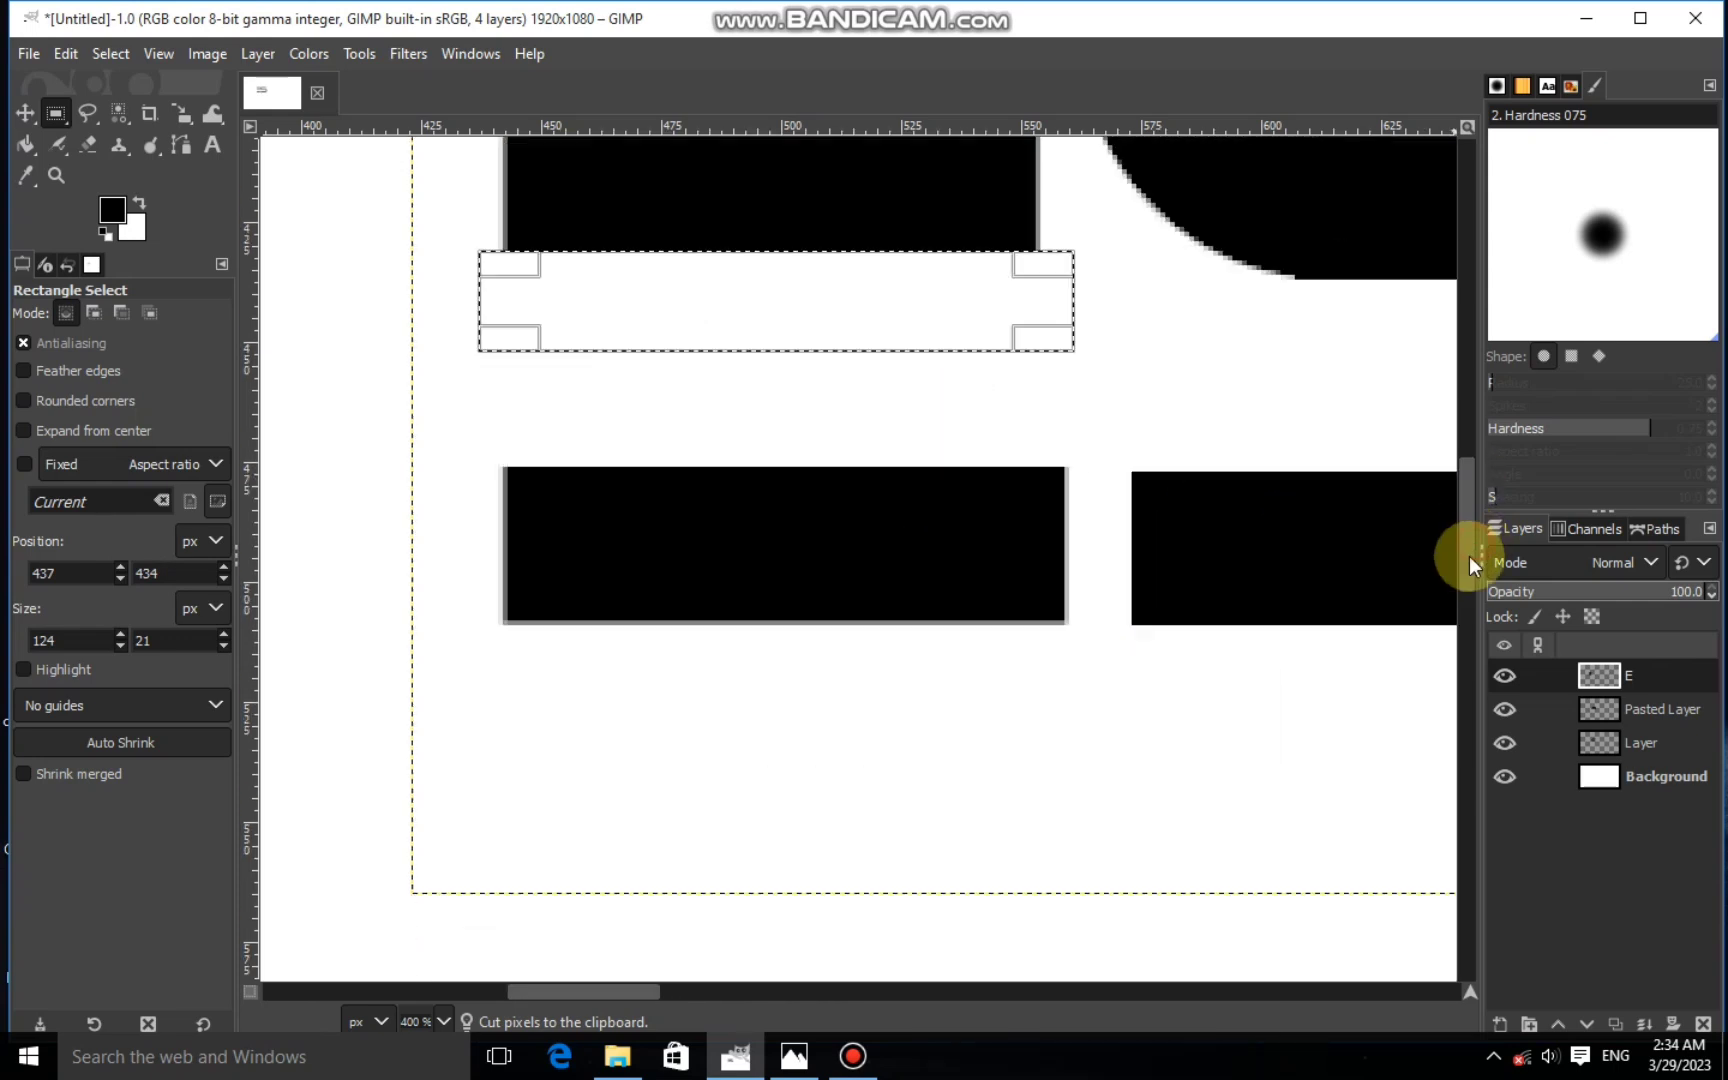
drag(900, 258, 887, 343)
drag(1062, 330, 1194, 340)
right_click(1030, 344)
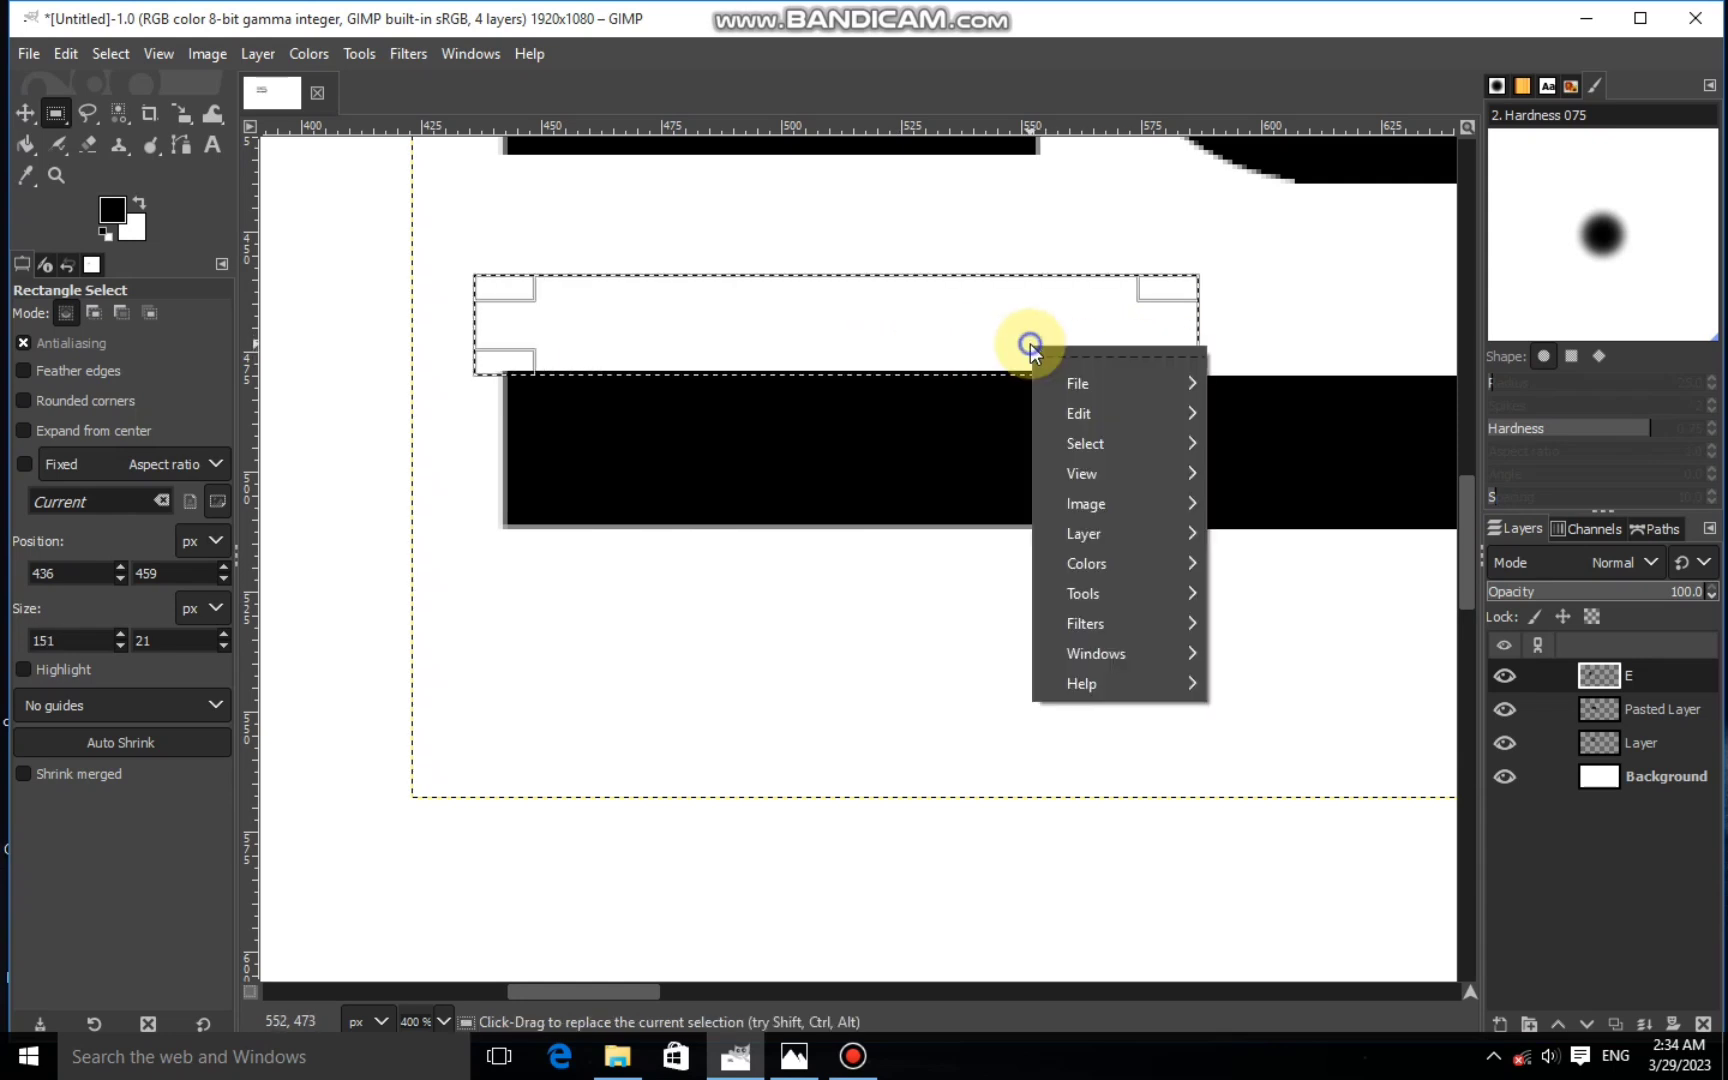
mouse_move(1103, 402)
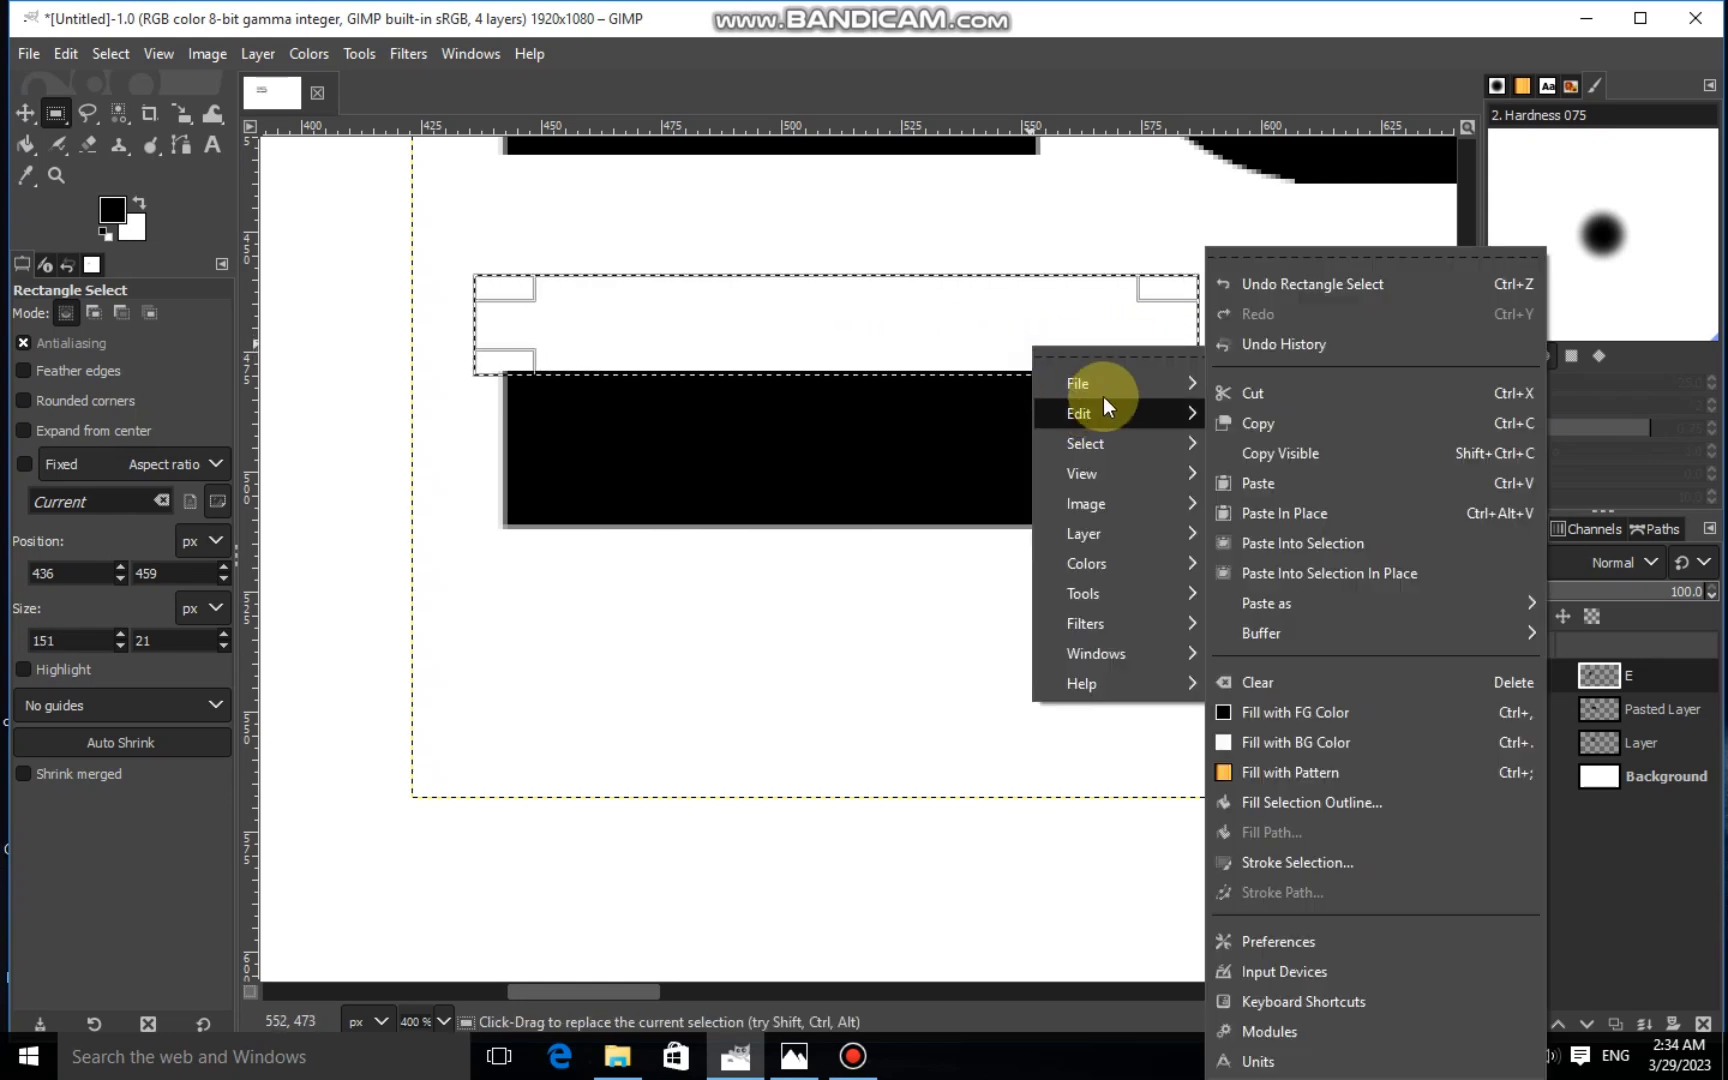
click(1245, 393)
drag(902, 306, 888, 557)
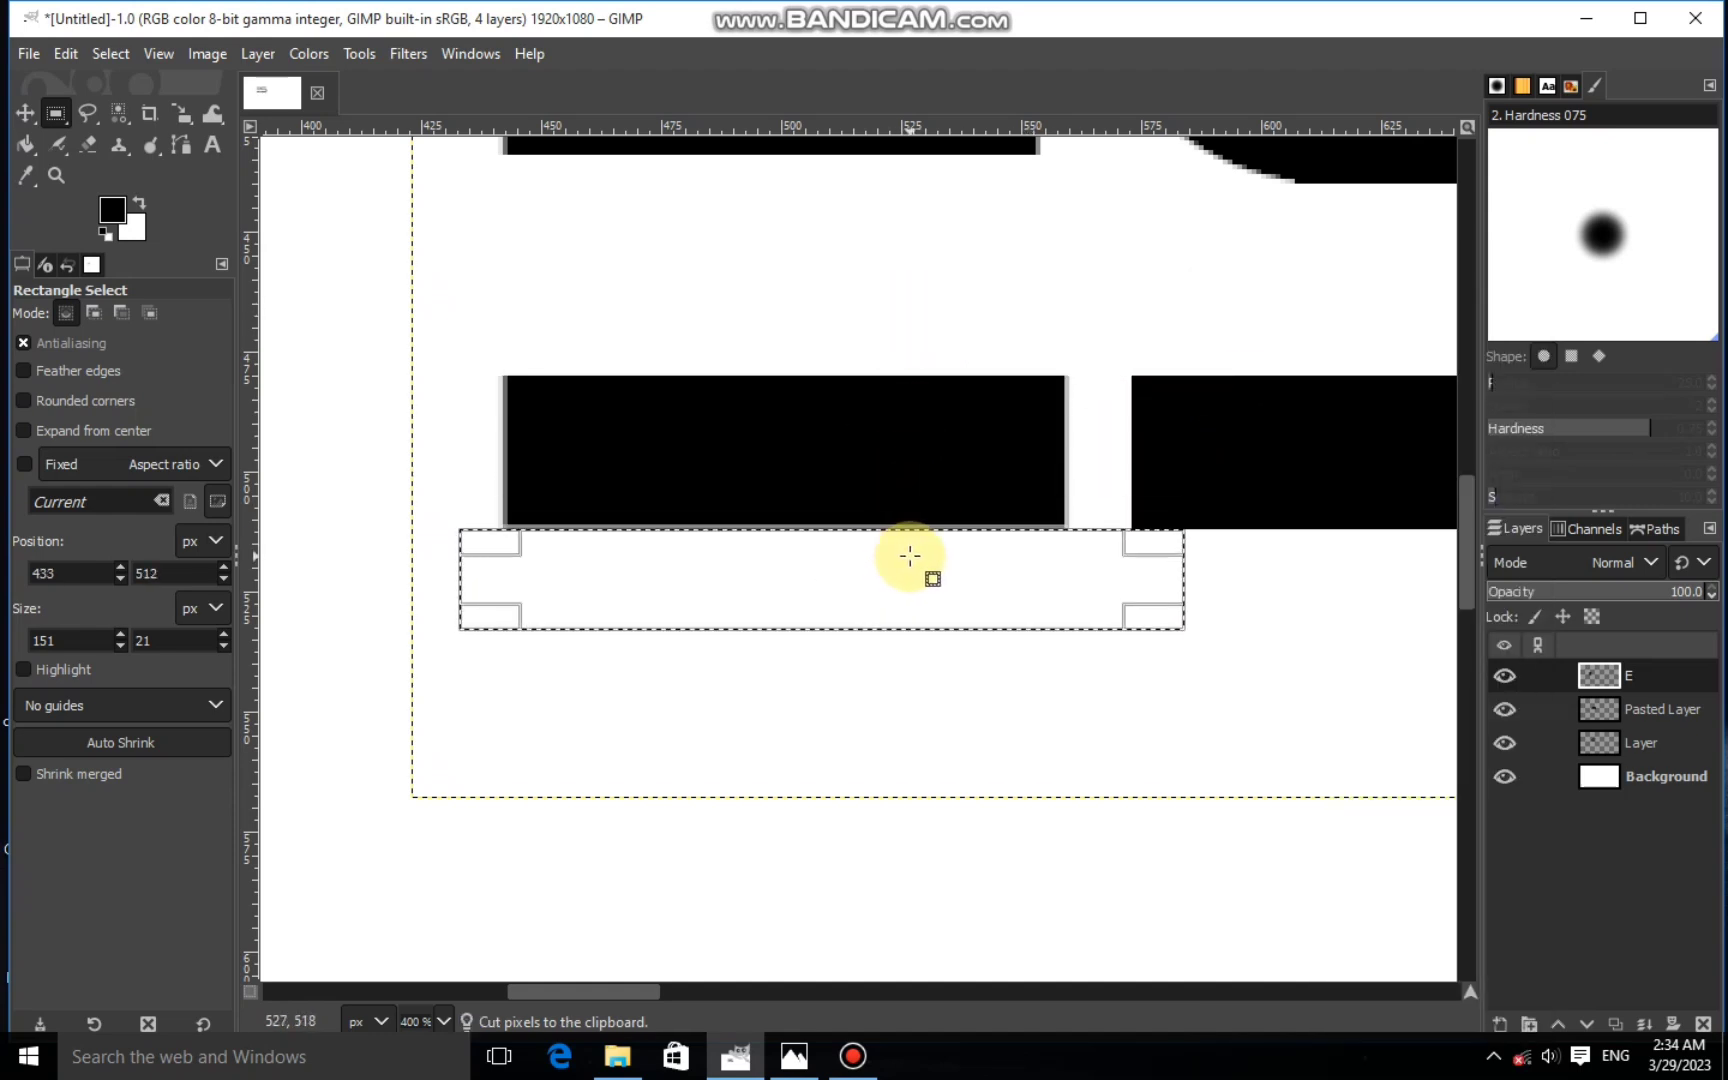
click(25, 117)
drag(390, 355, 416, 338)
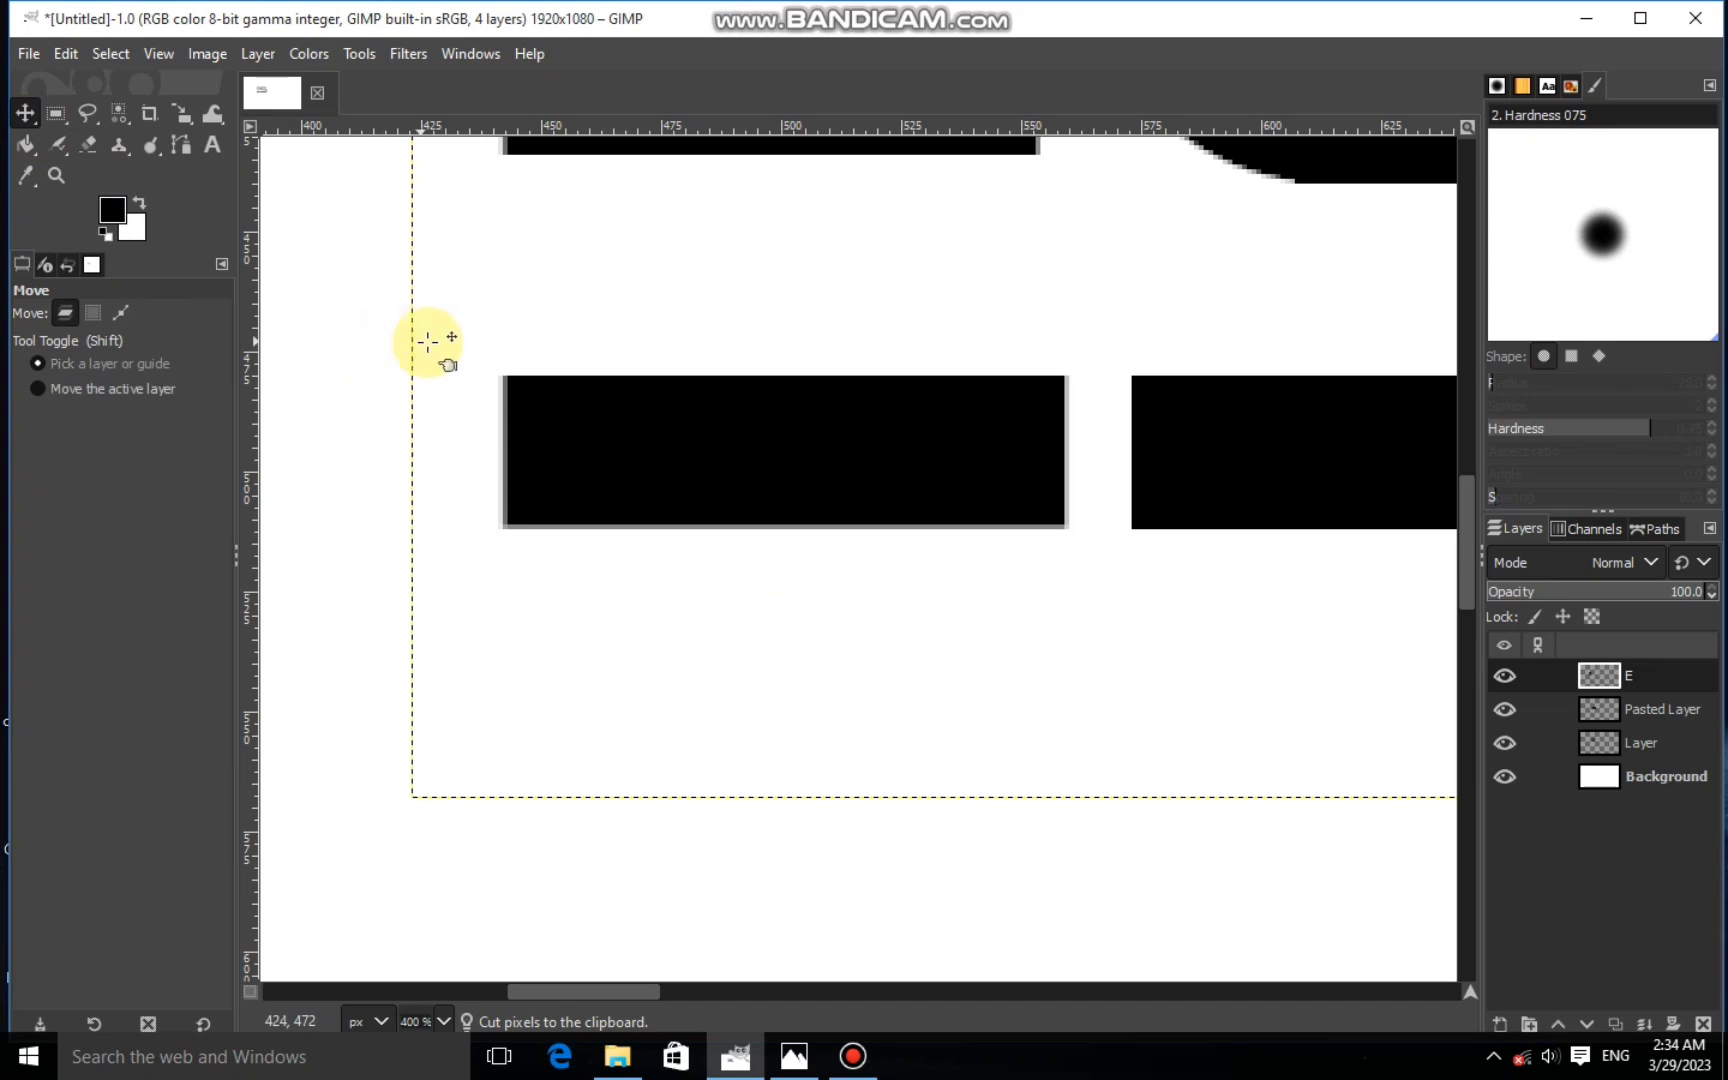
Cut a free-form triangle off the right end of the E's top bar to give it a slanted edge
scroll(456, 335, down, 6)
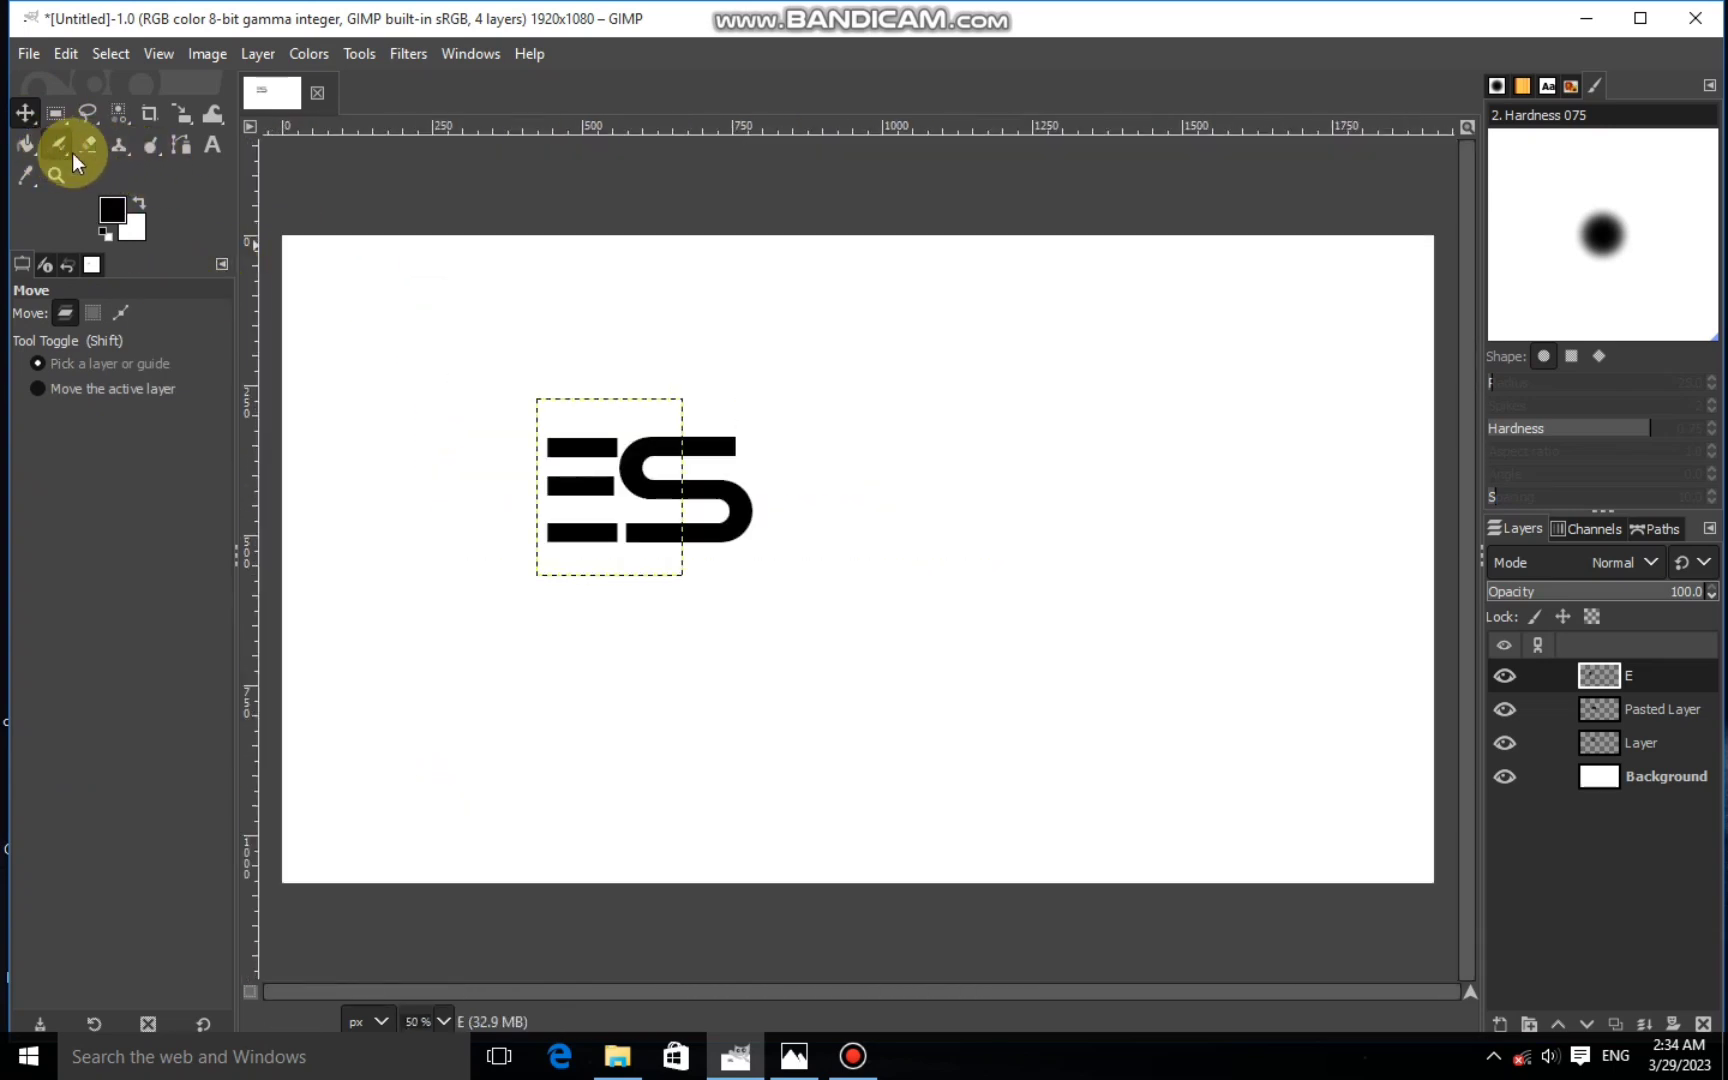
click(92, 118)
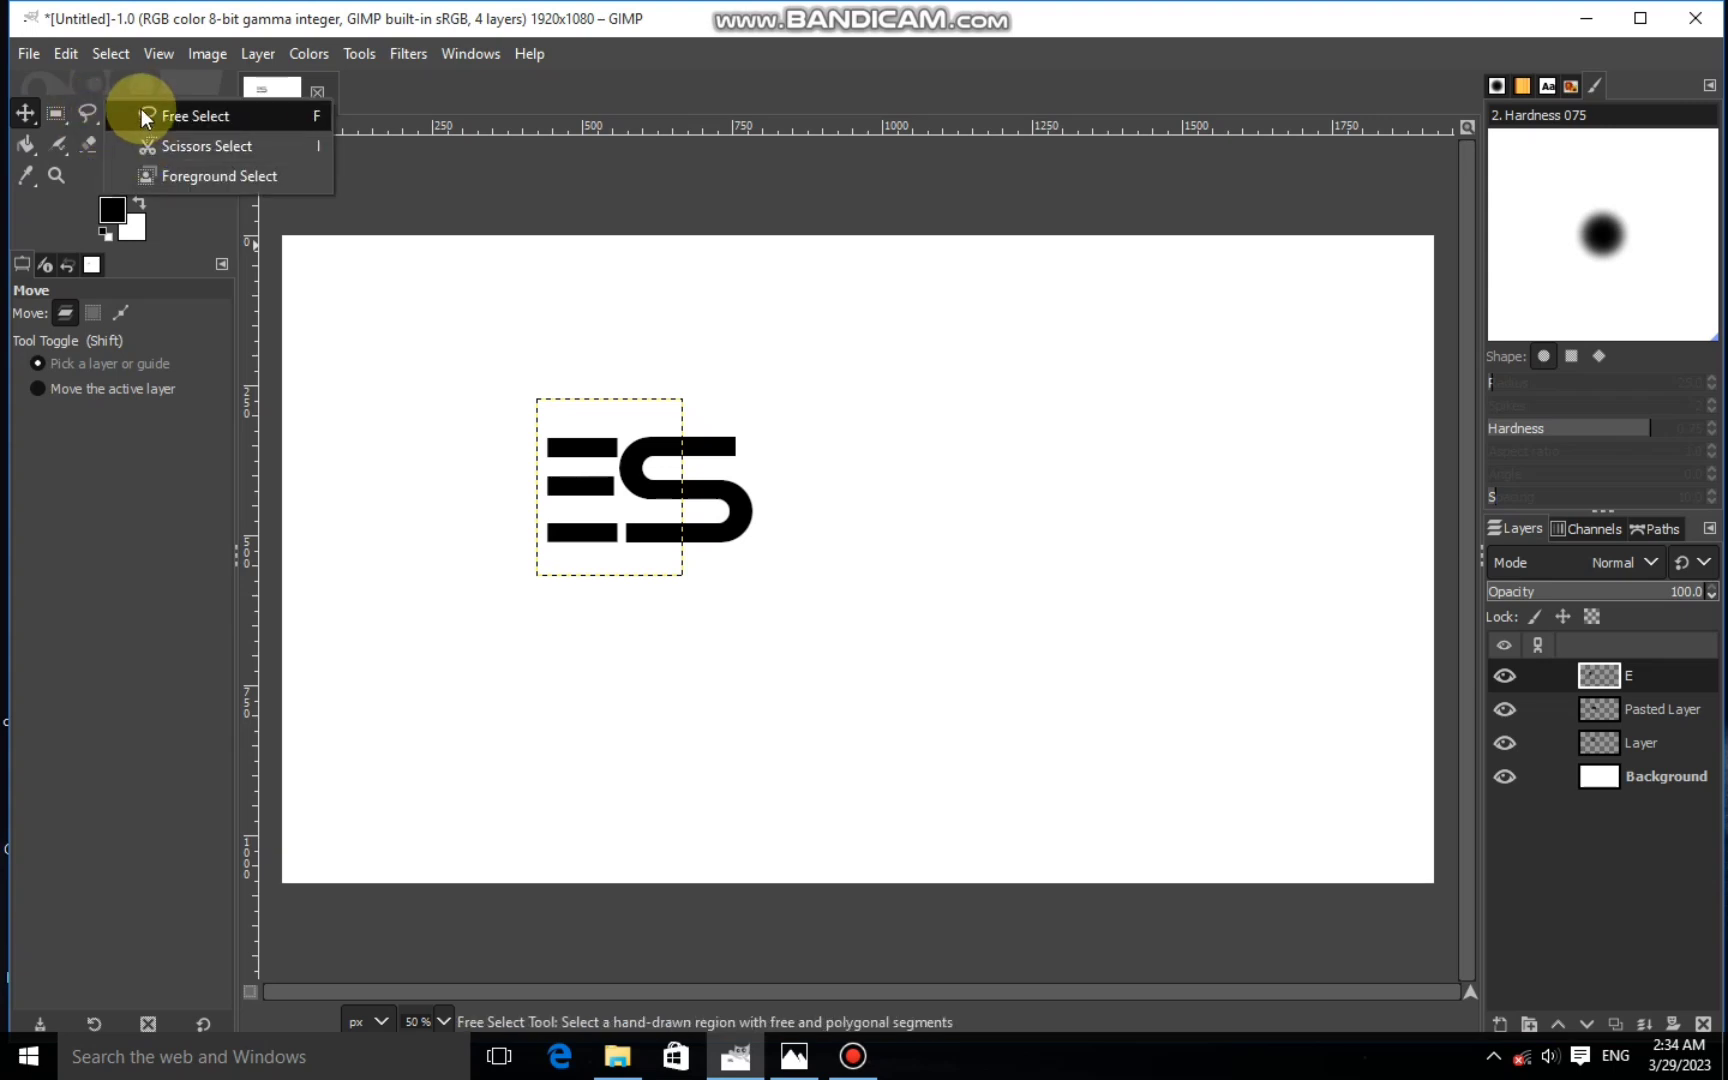
click(140, 110)
scroll(613, 442, up, 2)
scroll(629, 466, up, 3)
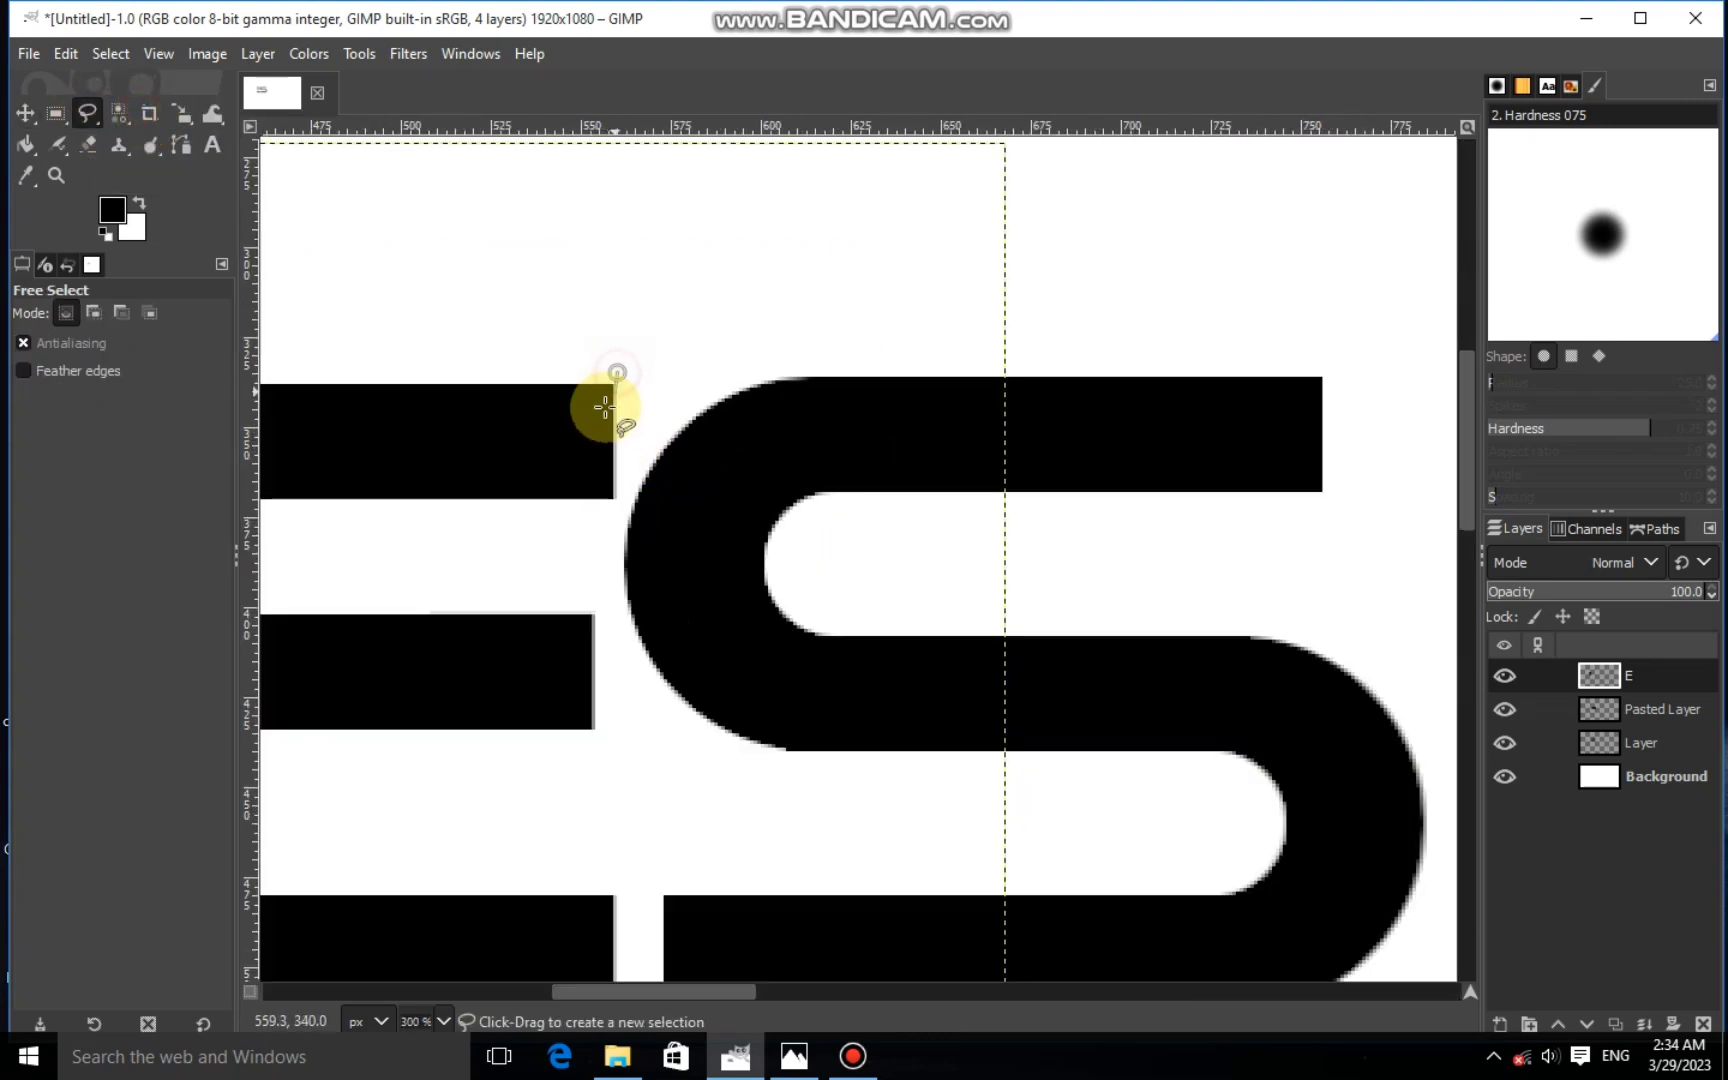
click(617, 373)
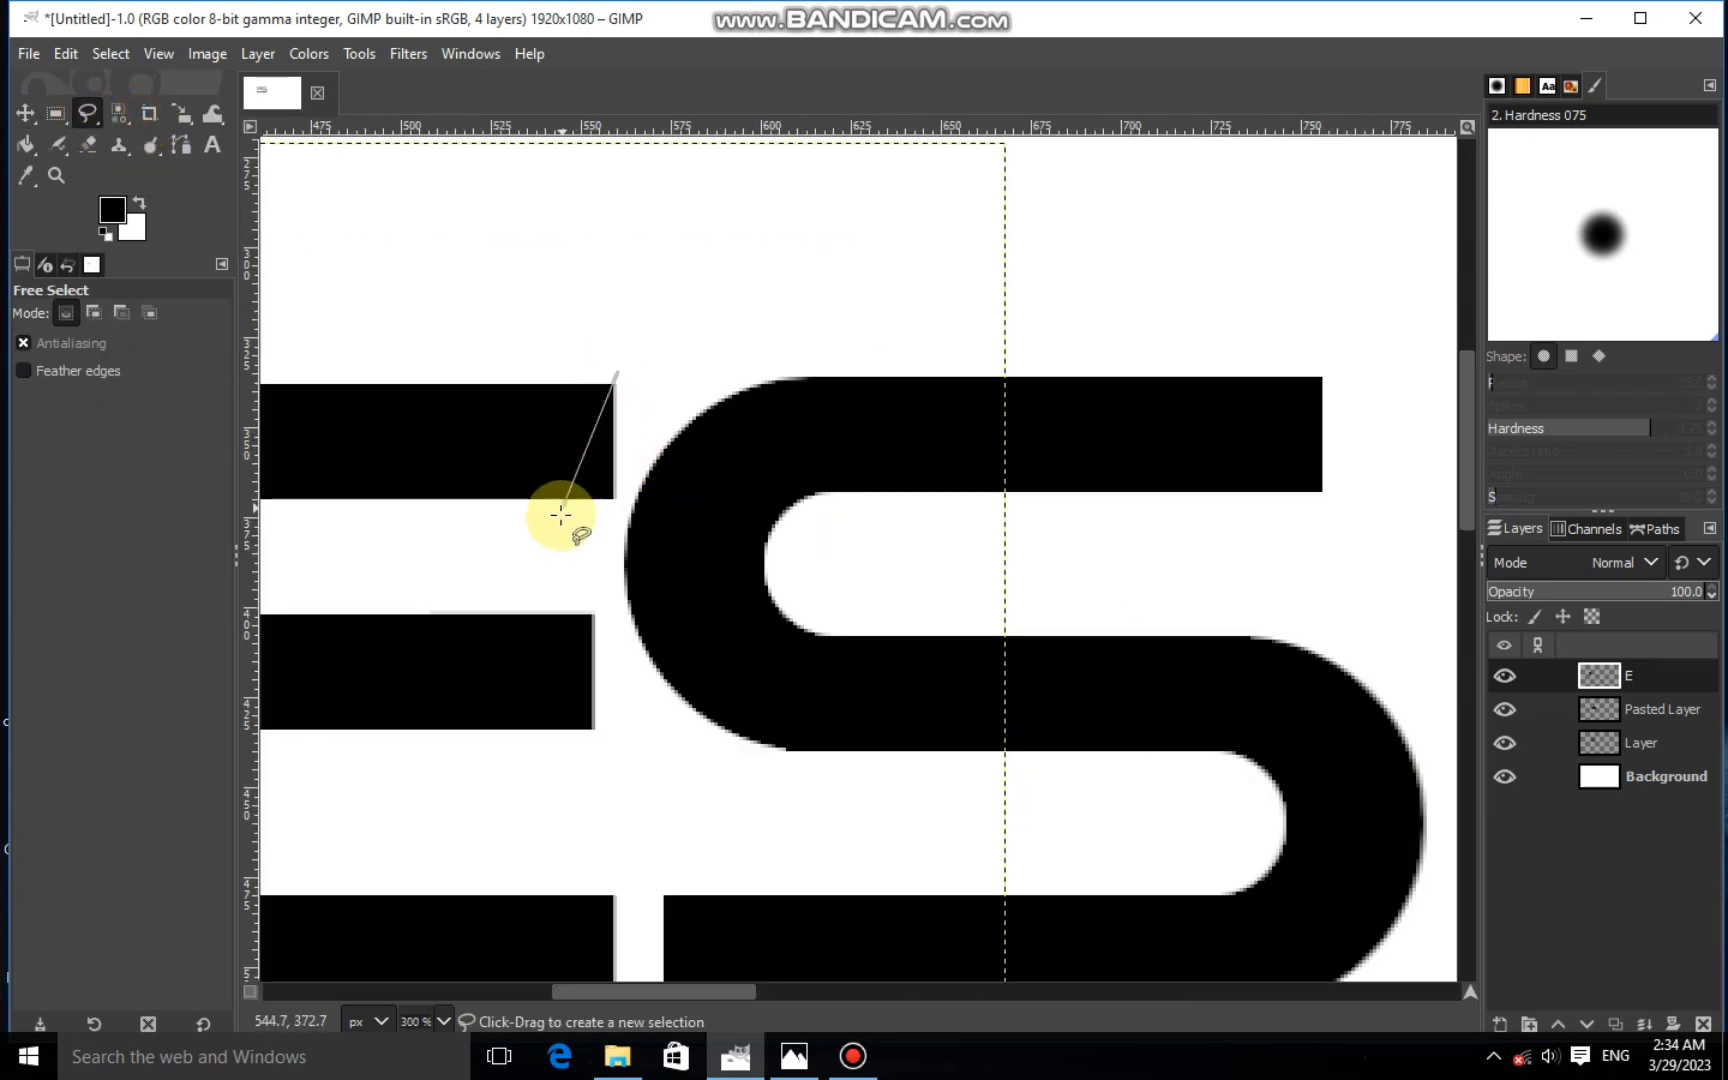
click(629, 515)
click(617, 374)
right_click(634, 473)
mouse_move(713, 542)
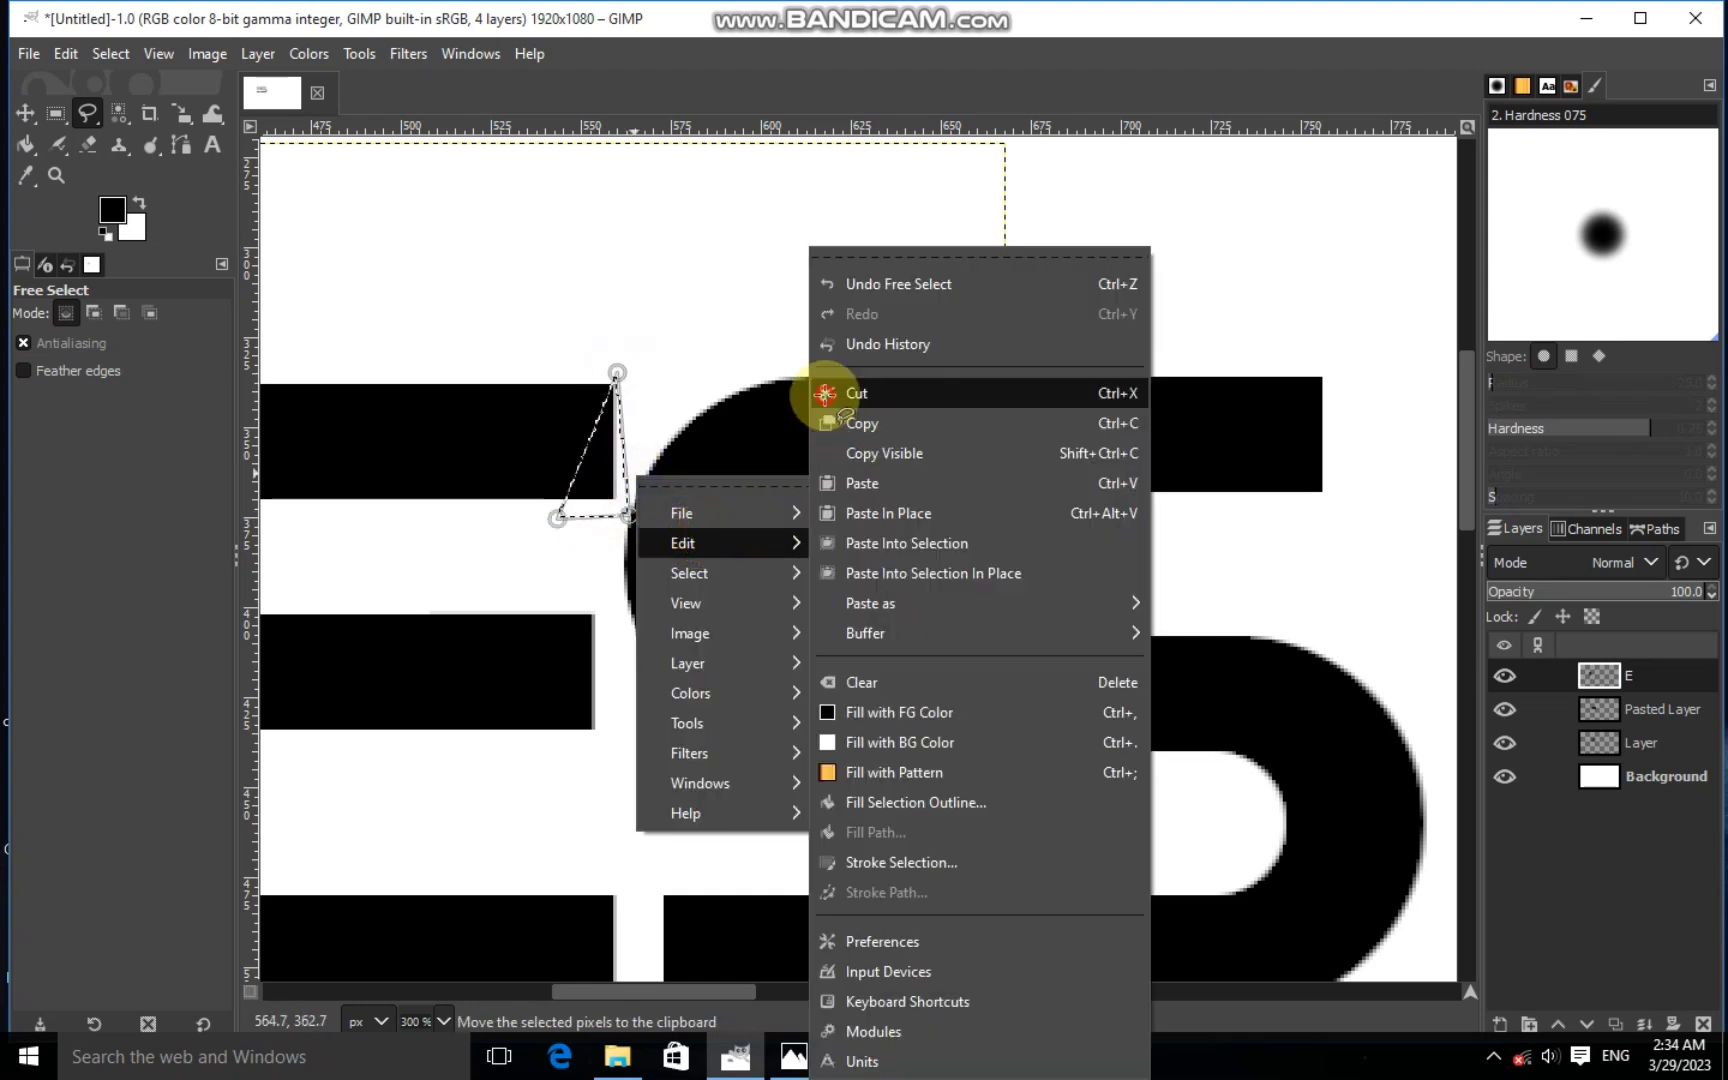
click(825, 392)
Slant the right end of the E's middle bar by cutting a matching free-form triangle from it
click(600, 607)
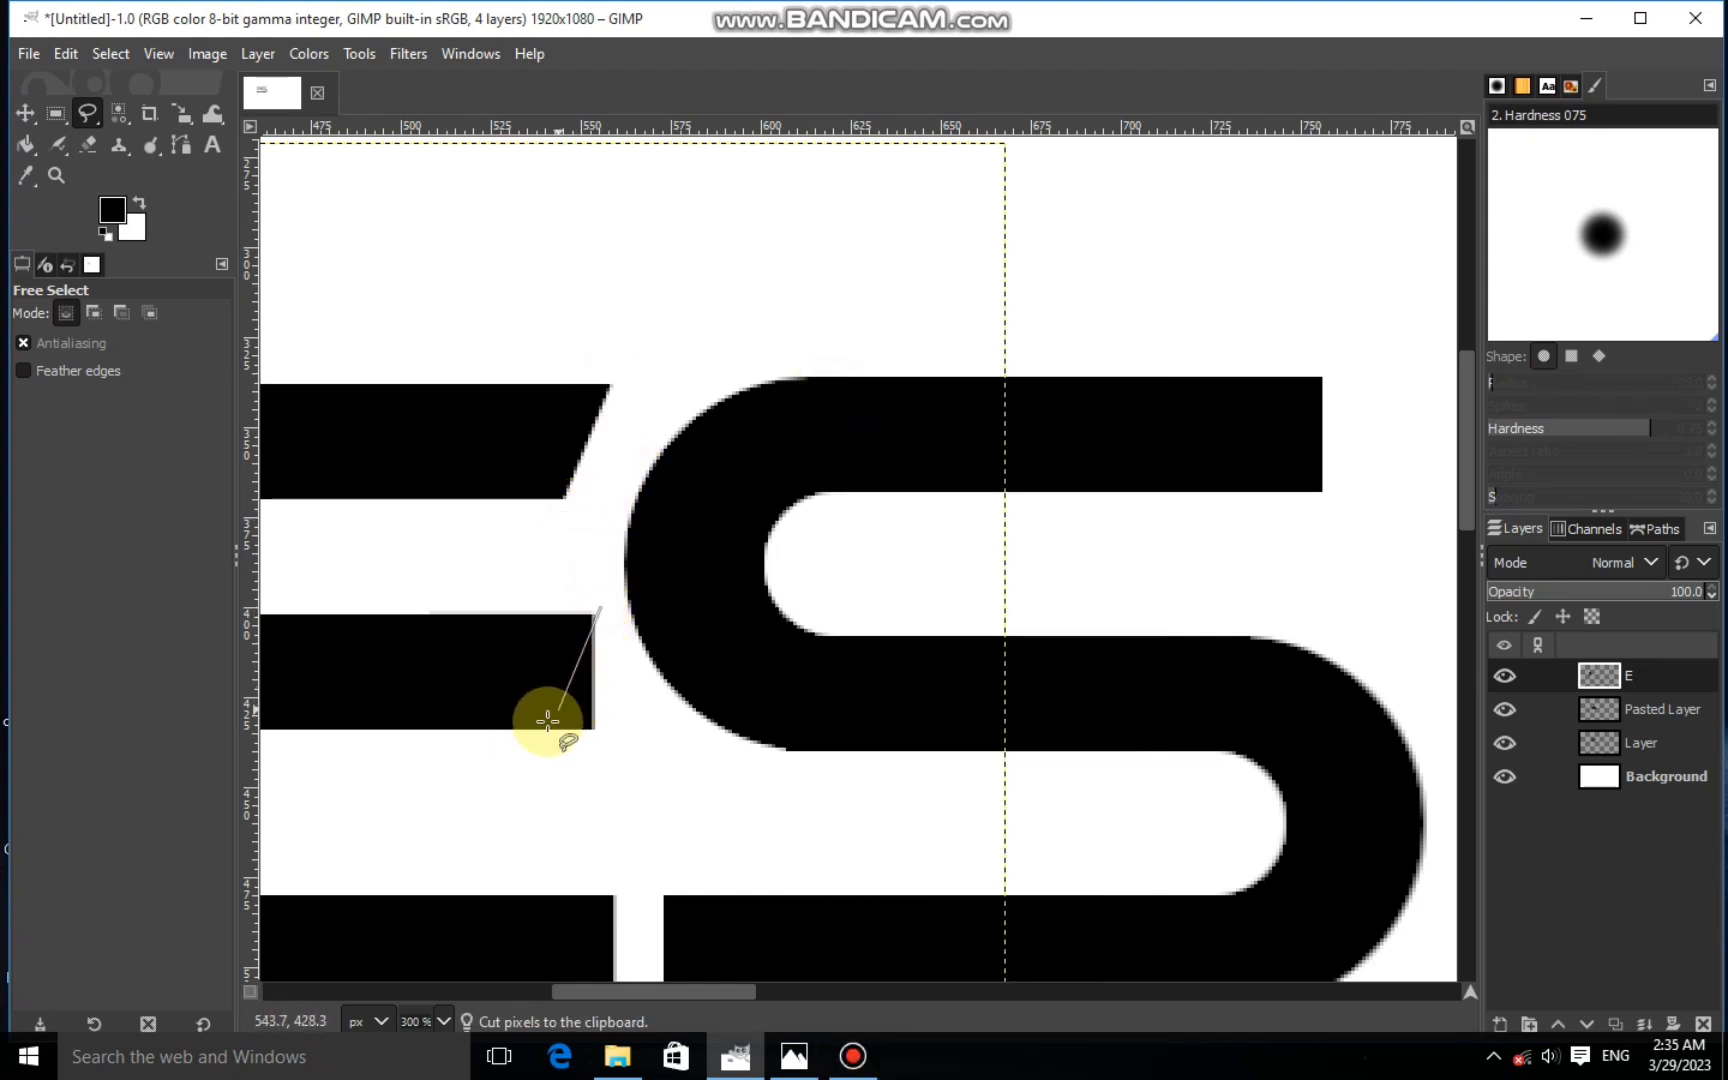
click(538, 746)
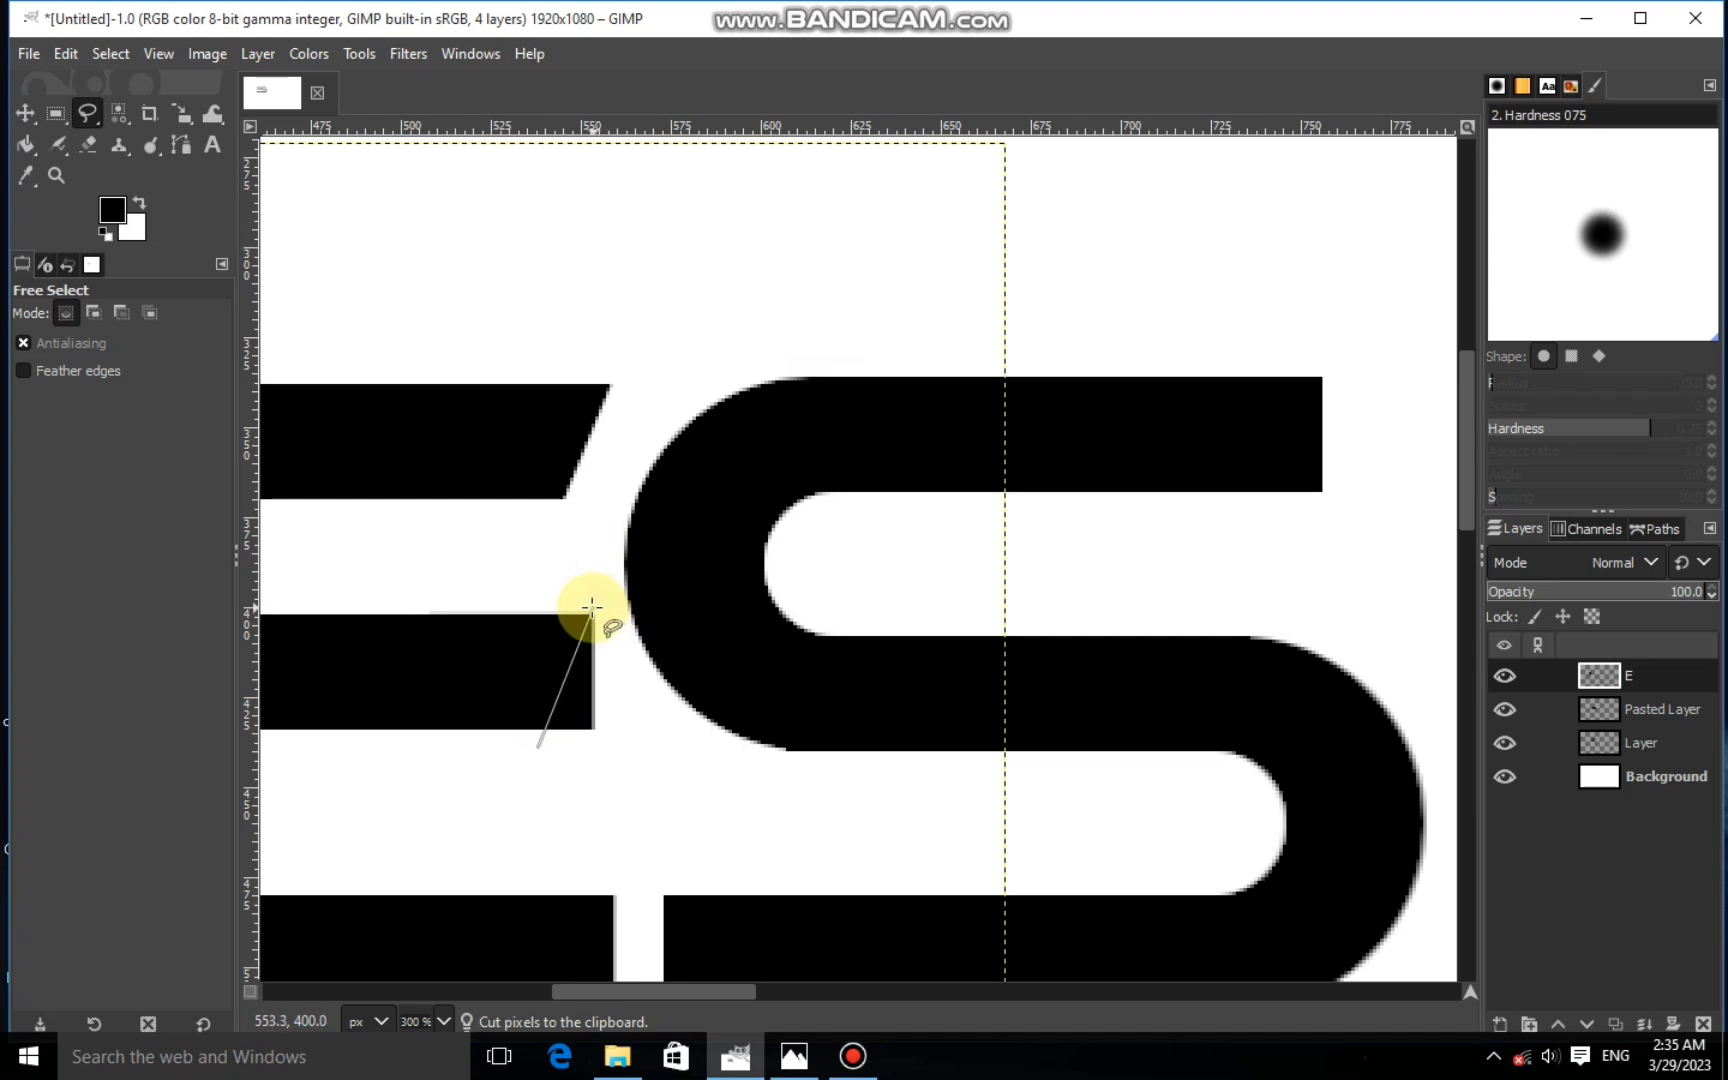
click(539, 747)
click(624, 735)
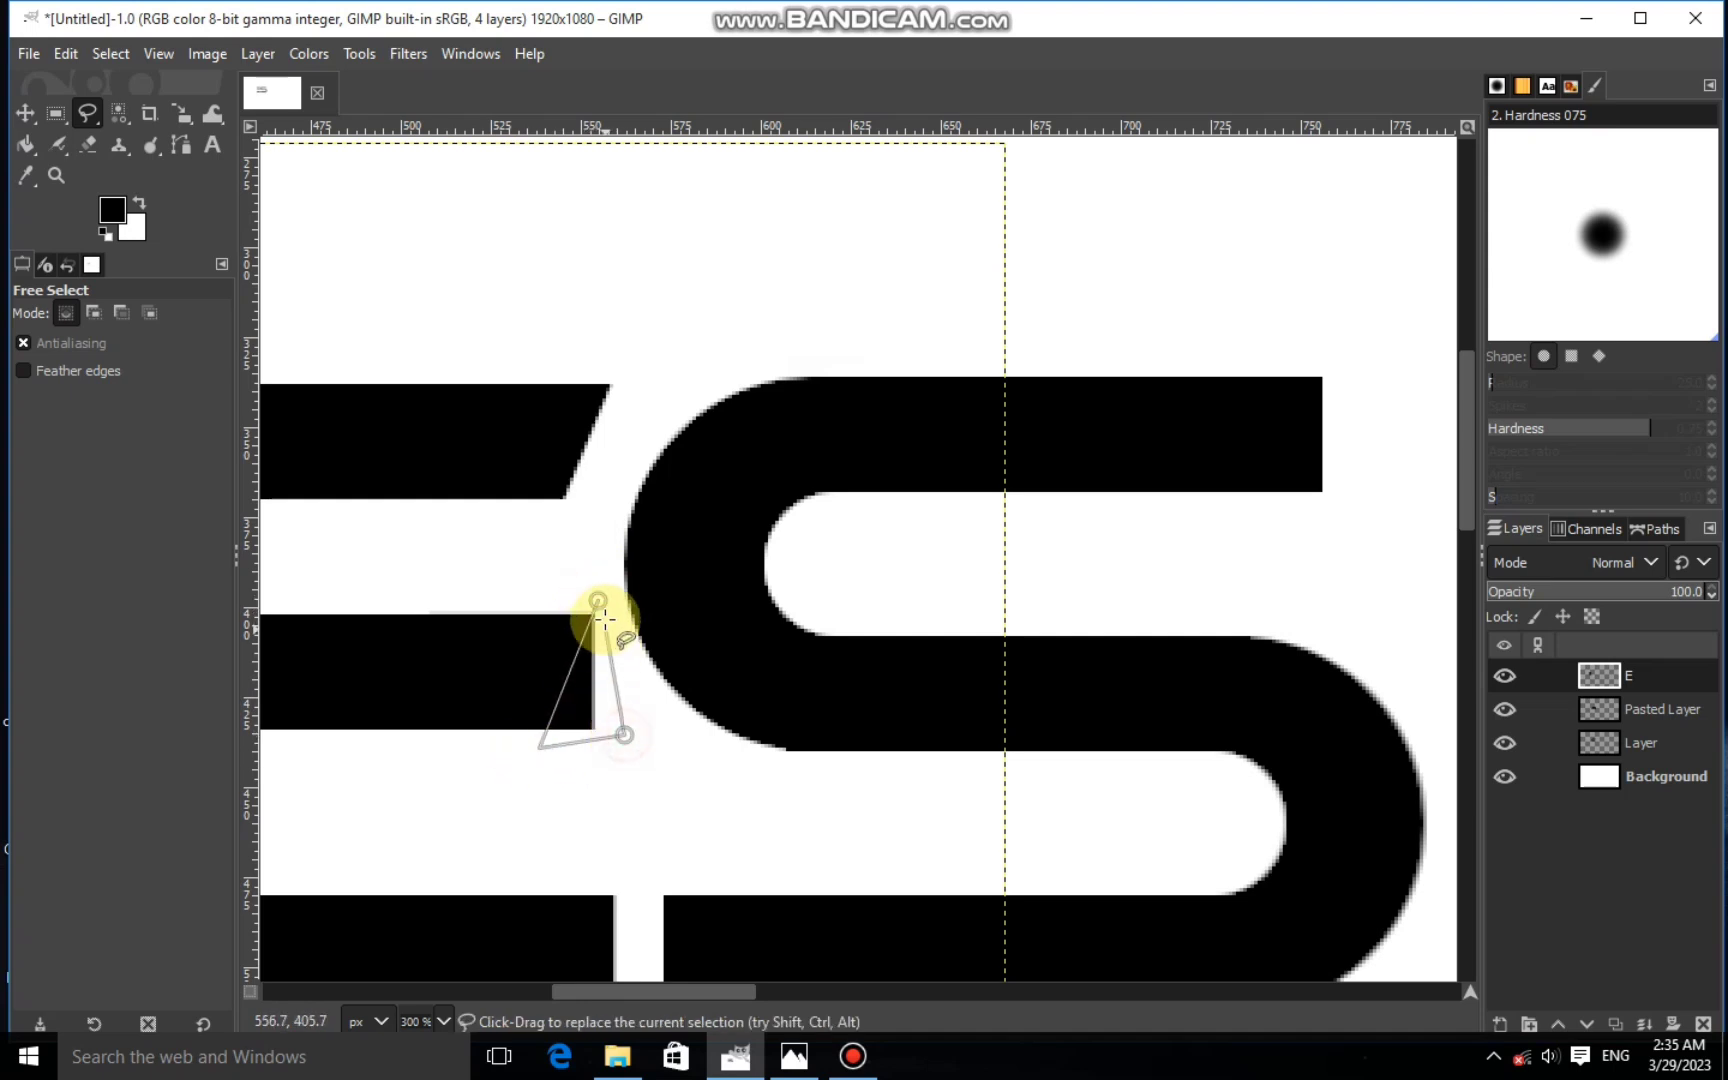
click(597, 597)
right_click(612, 655)
mouse_move(670, 705)
click(830, 398)
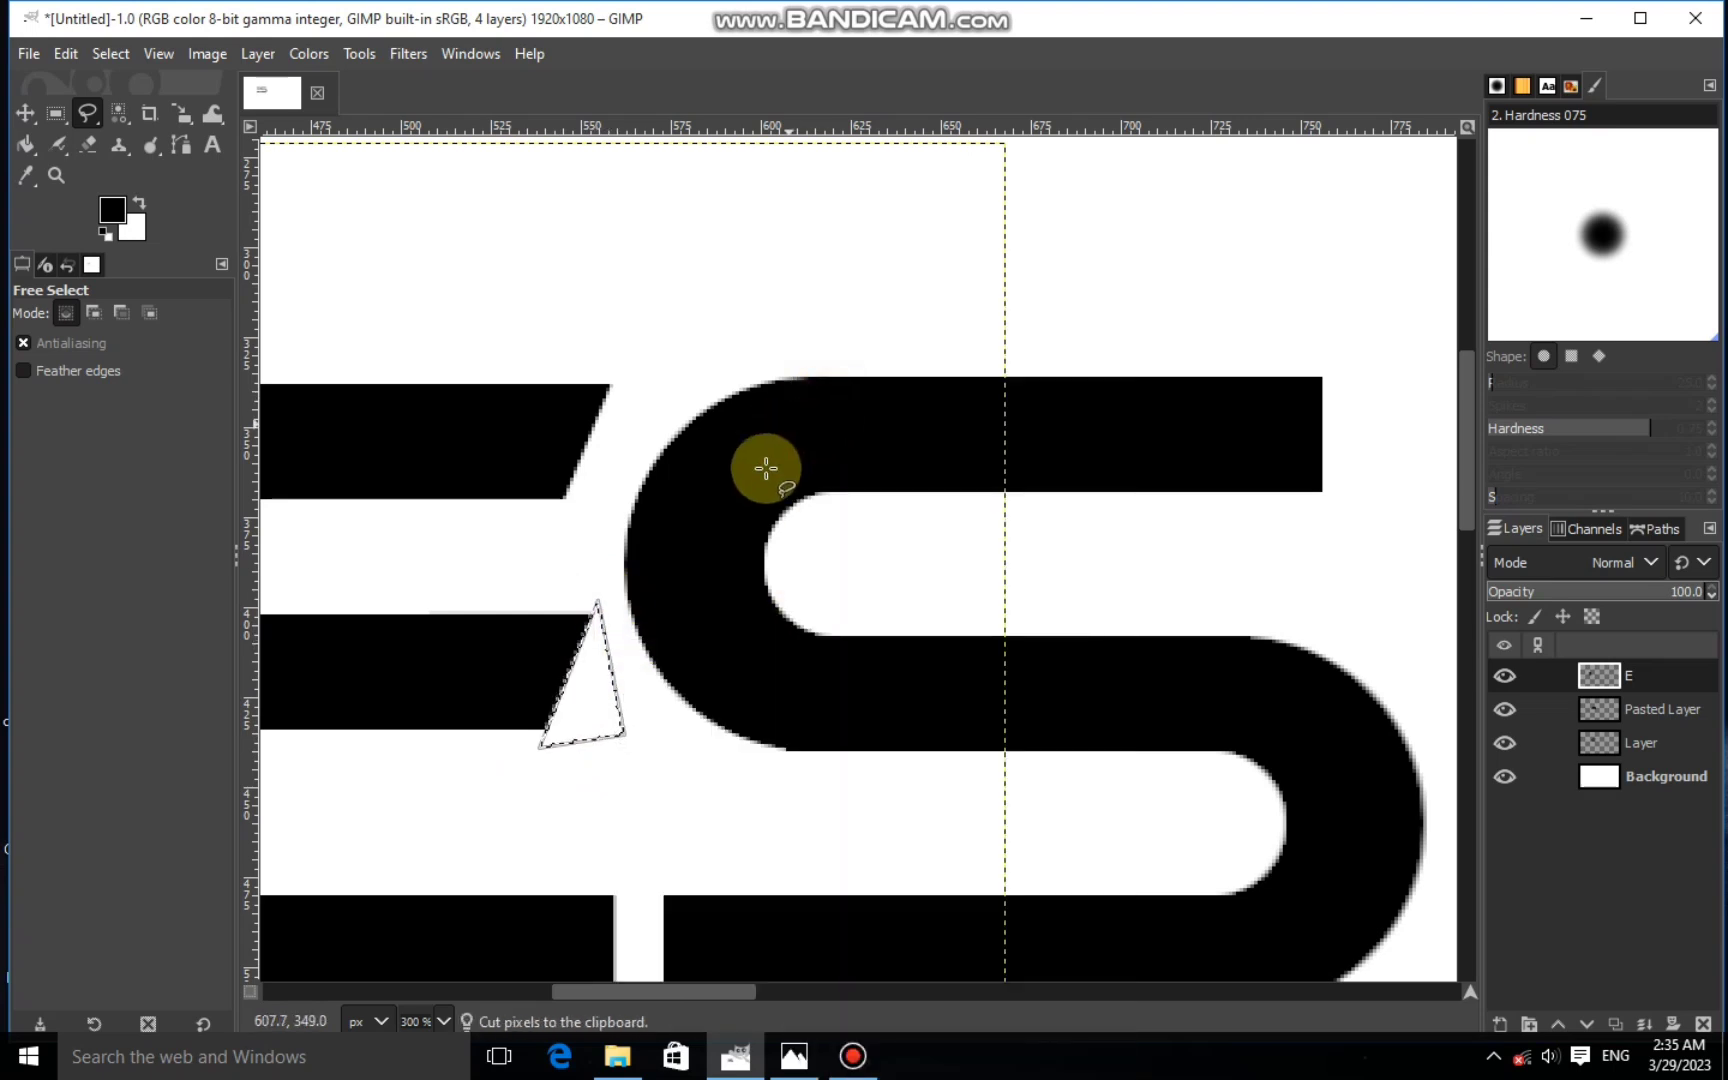
scroll(844, 512, down, 3)
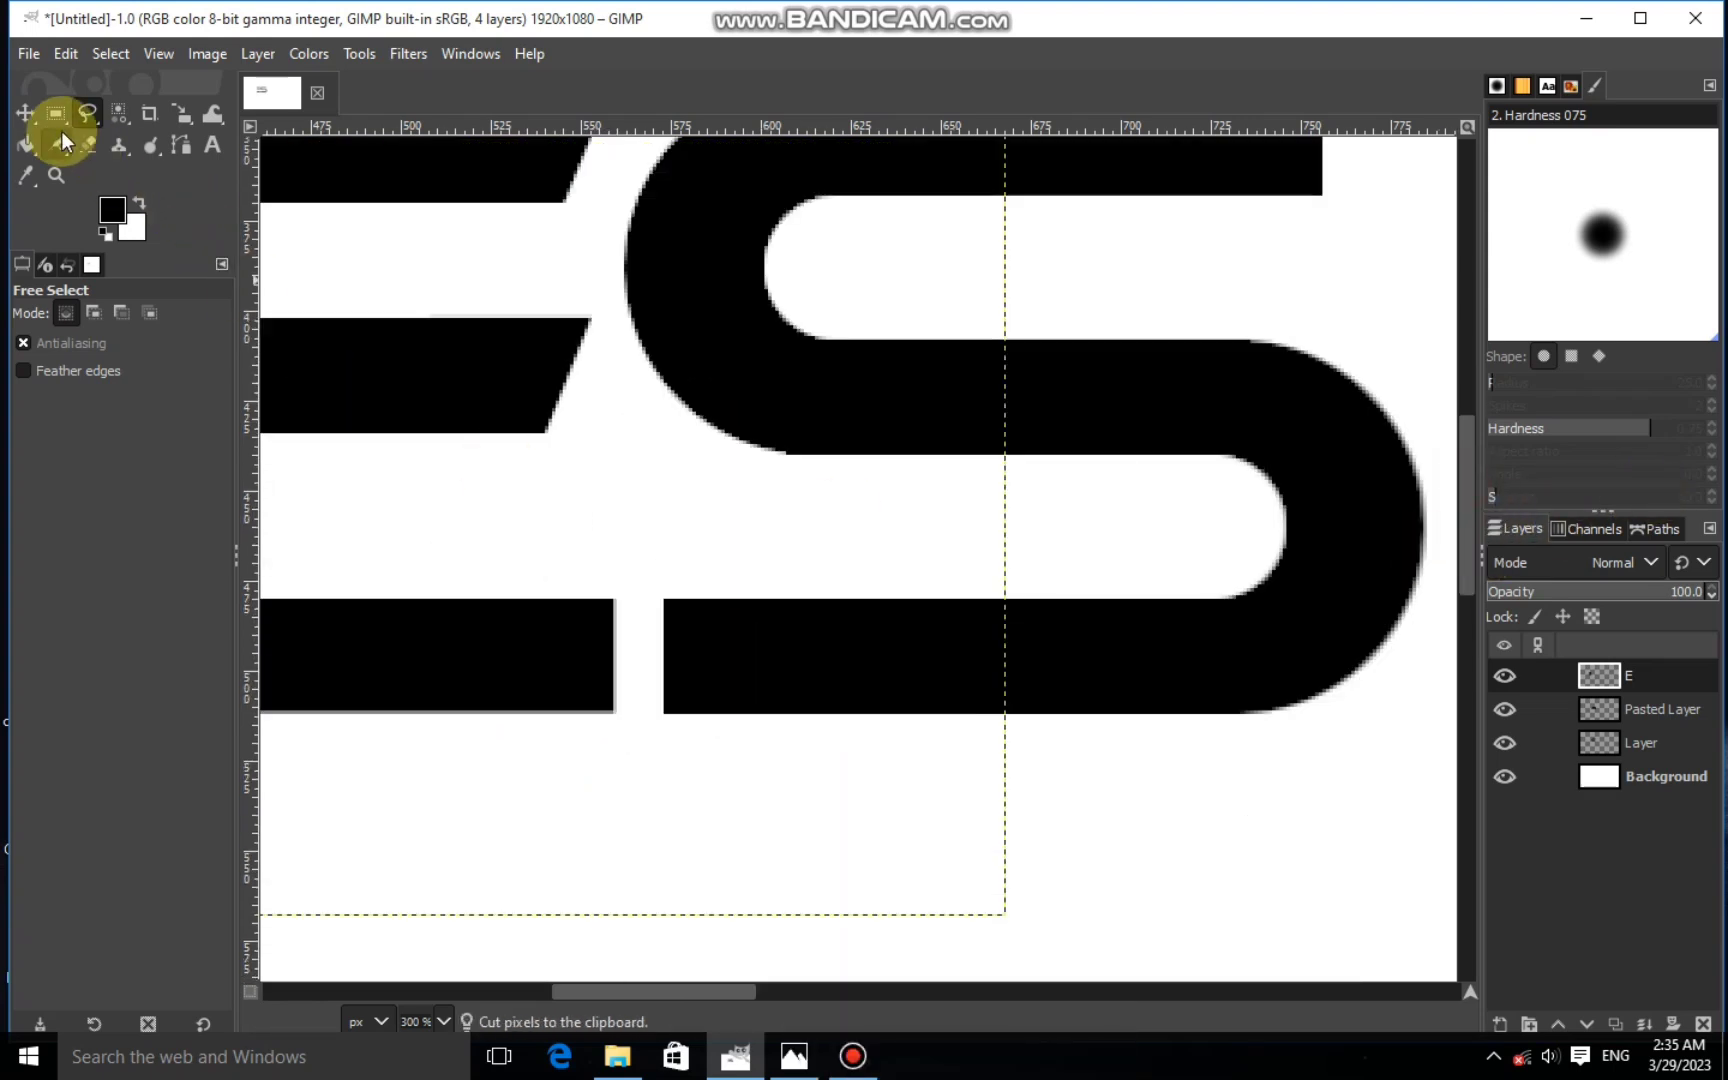
Join the bottom bars of the E and S with a black-filled rectangle about 149 × 32 px, and deselect
click(56, 113)
drag(563, 602, 728, 713)
drag(586, 637, 309, 650)
drag(697, 995, 649, 995)
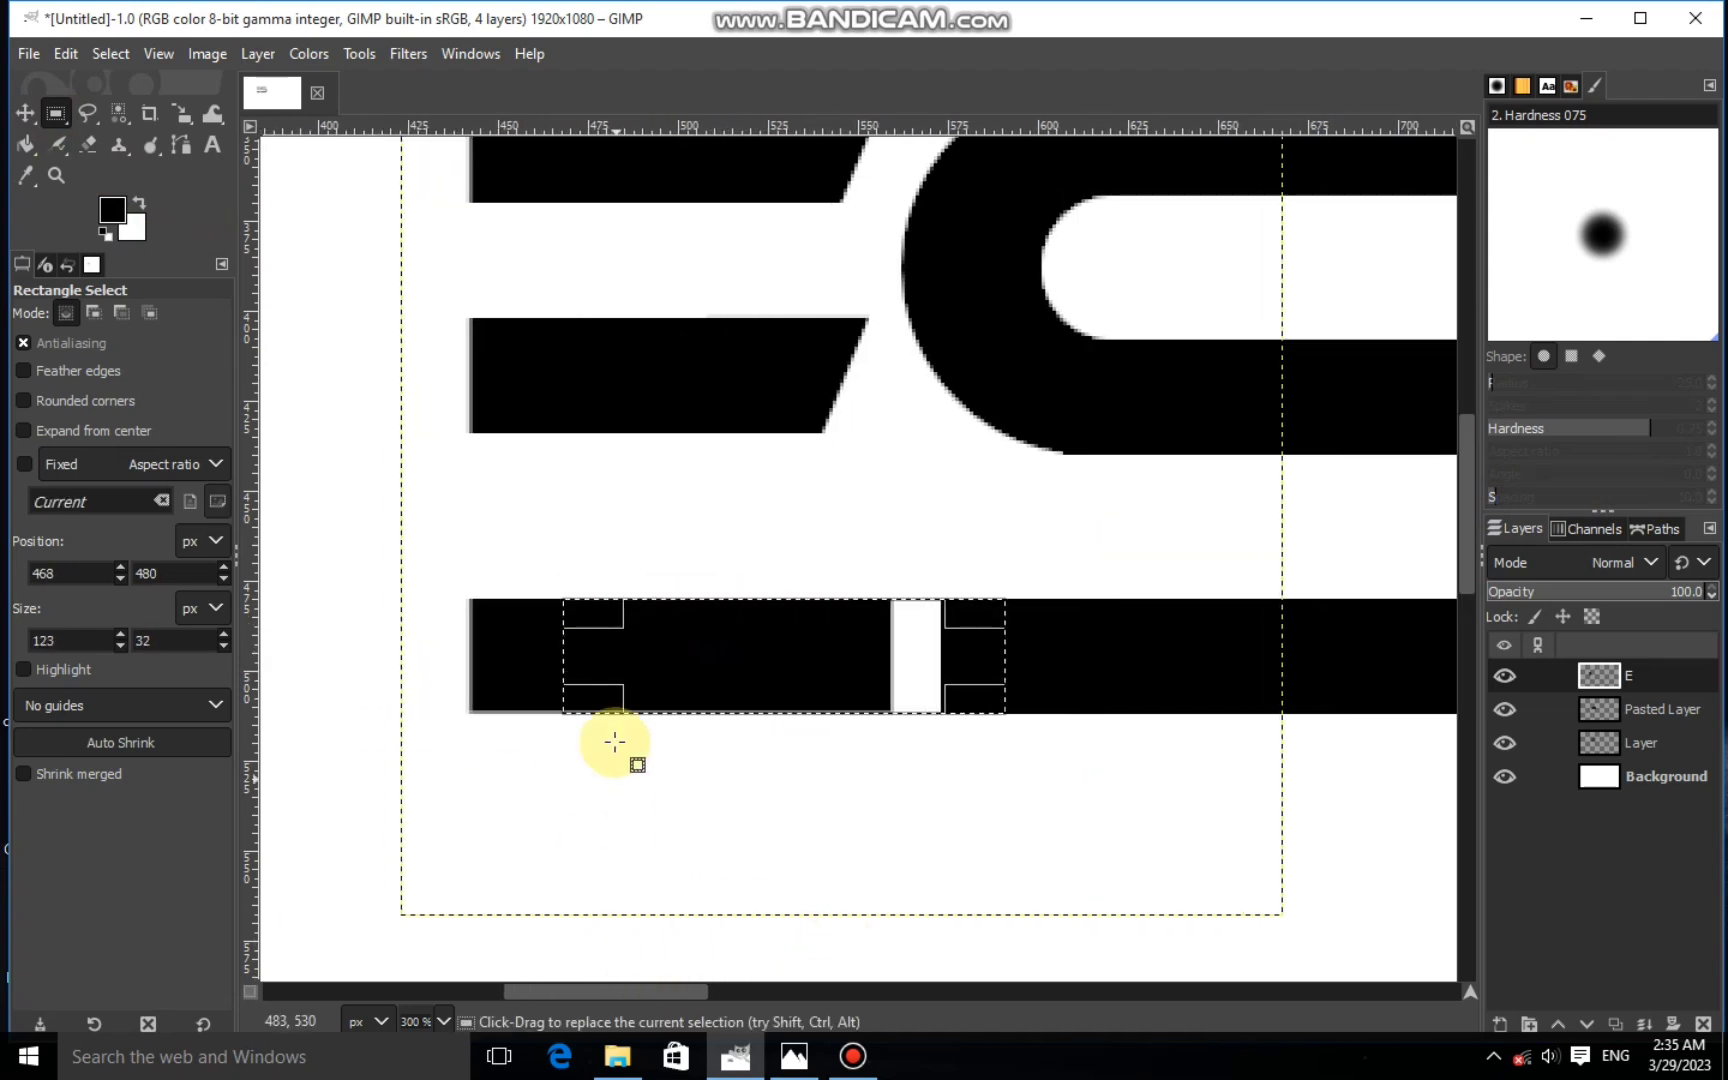
drag(598, 656, 521, 662)
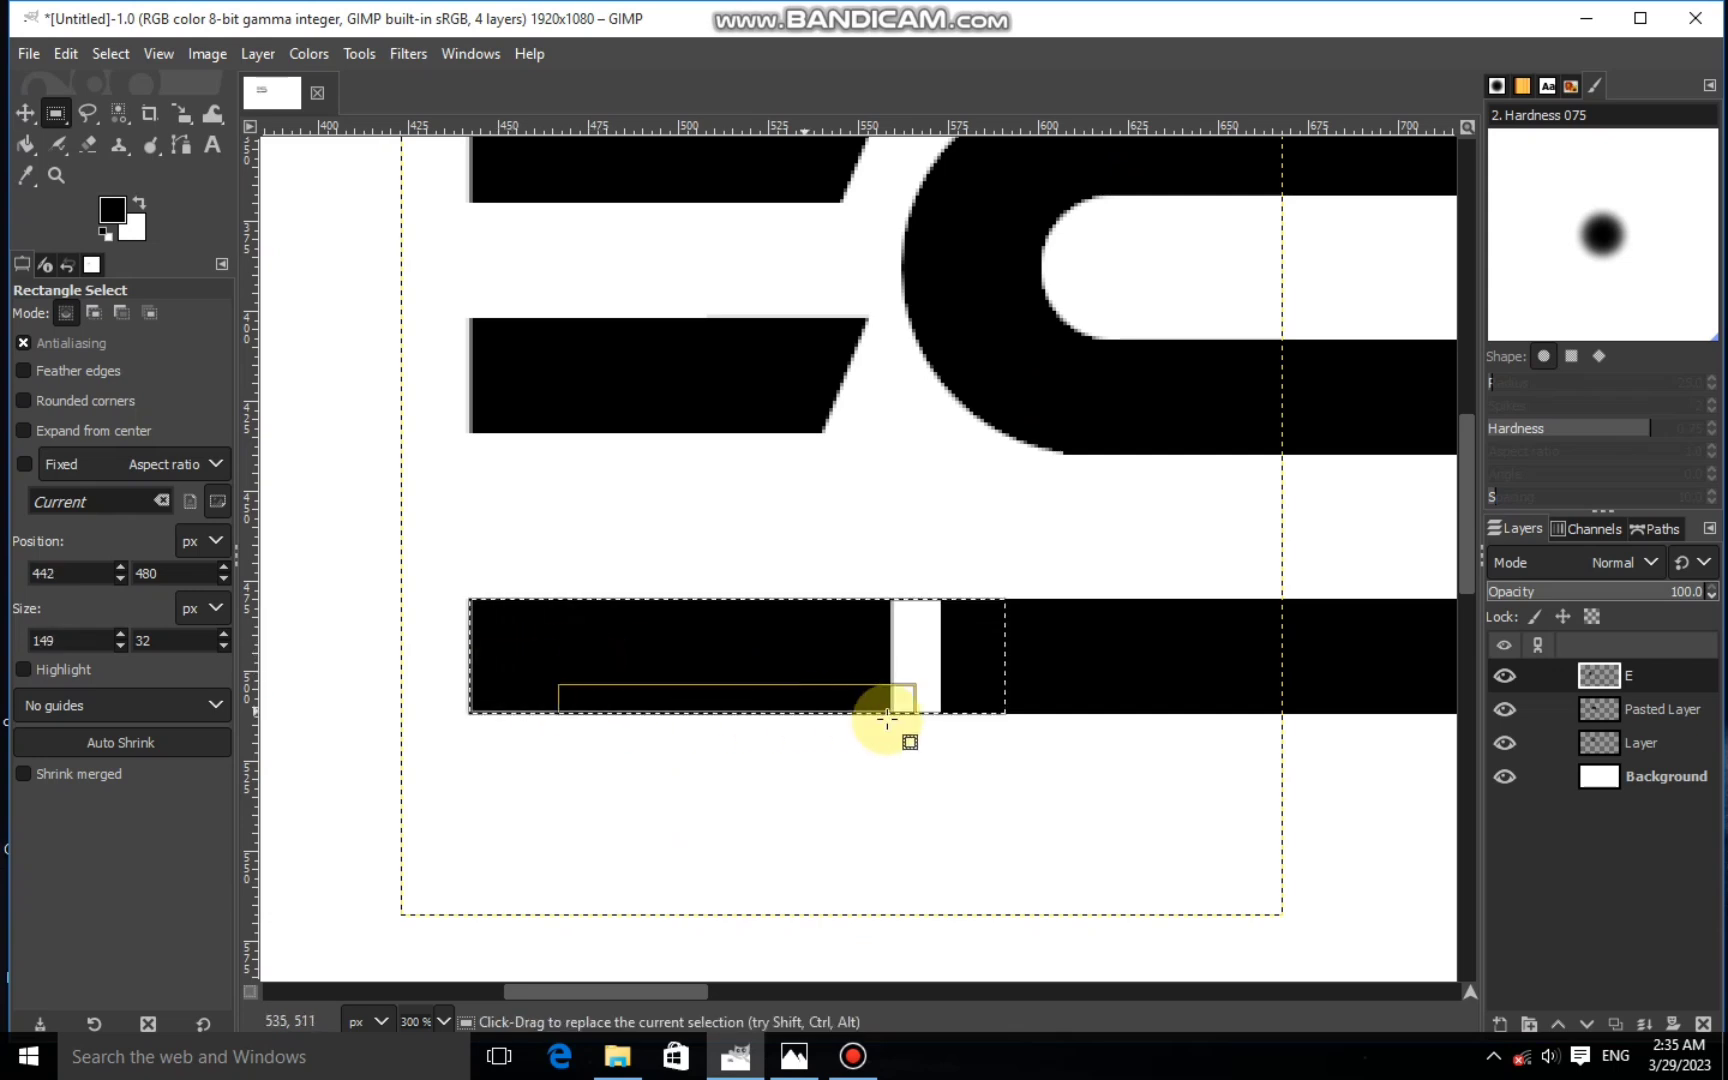
scroll(895, 725, up, 4)
right_click(871, 551)
mouse_move(972, 609)
click(1091, 690)
key(ctrl+shift+a)
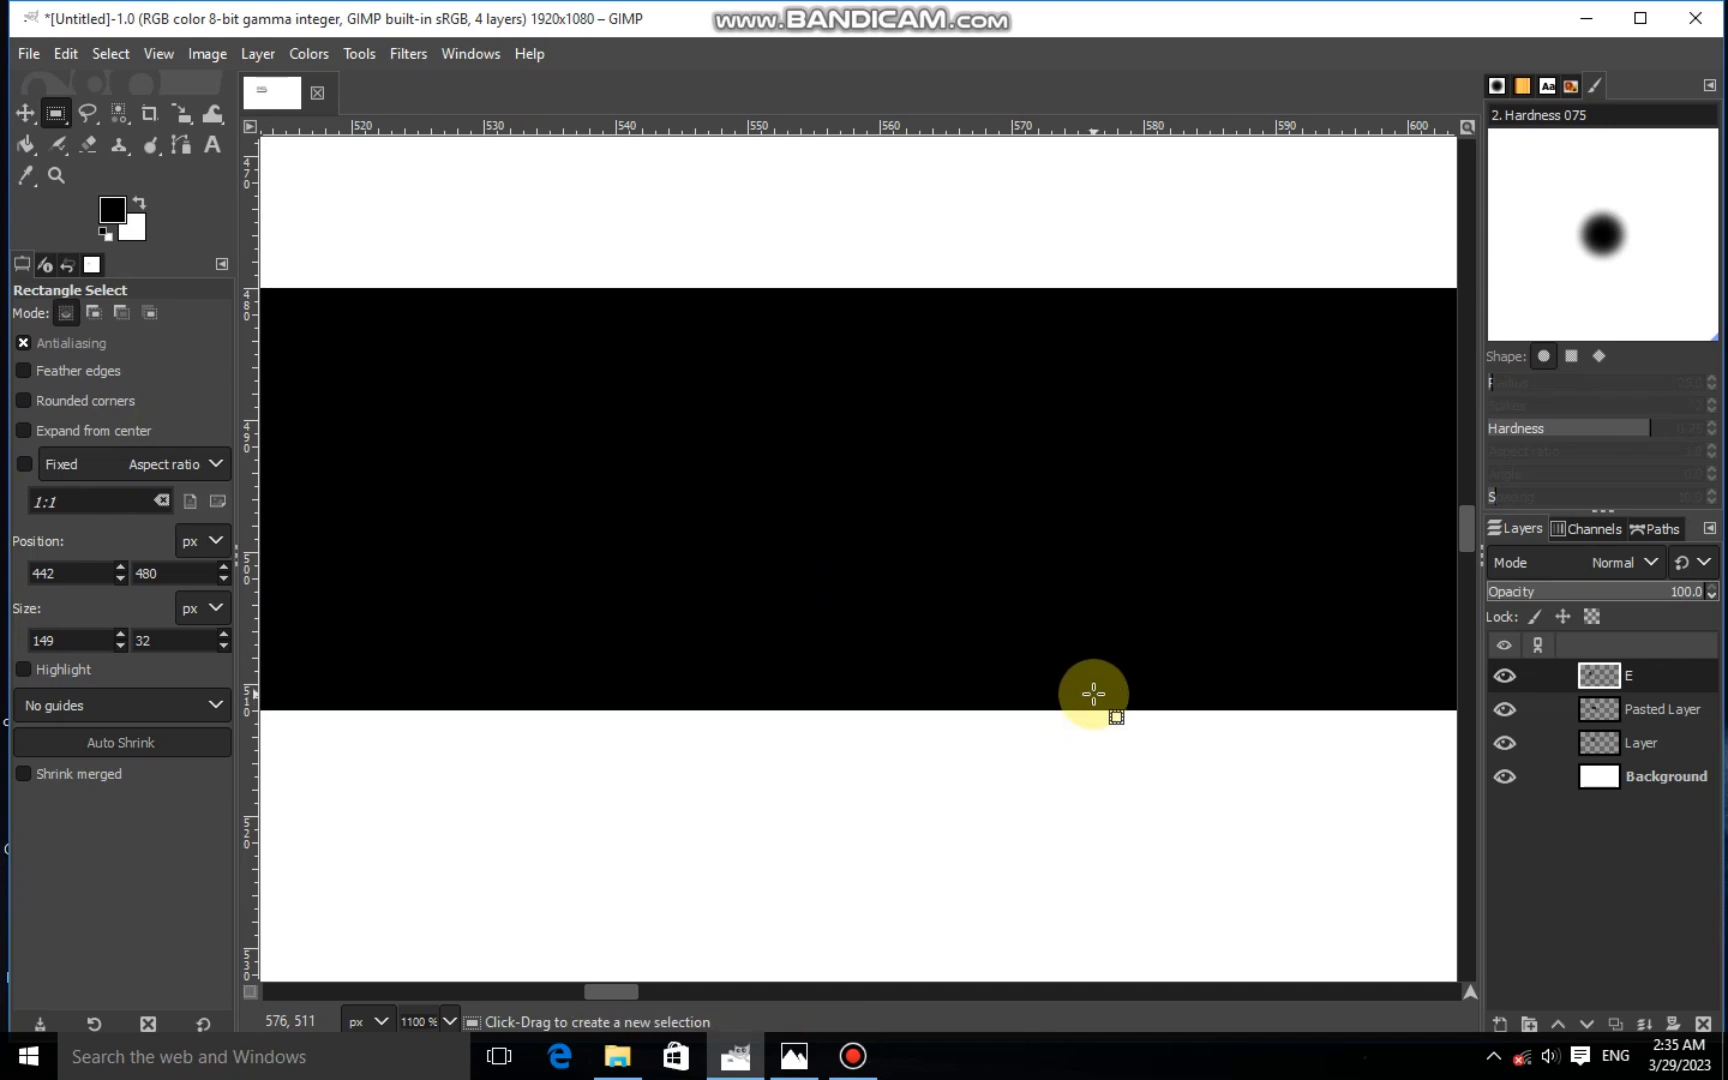
scroll(1093, 693, down, 9)
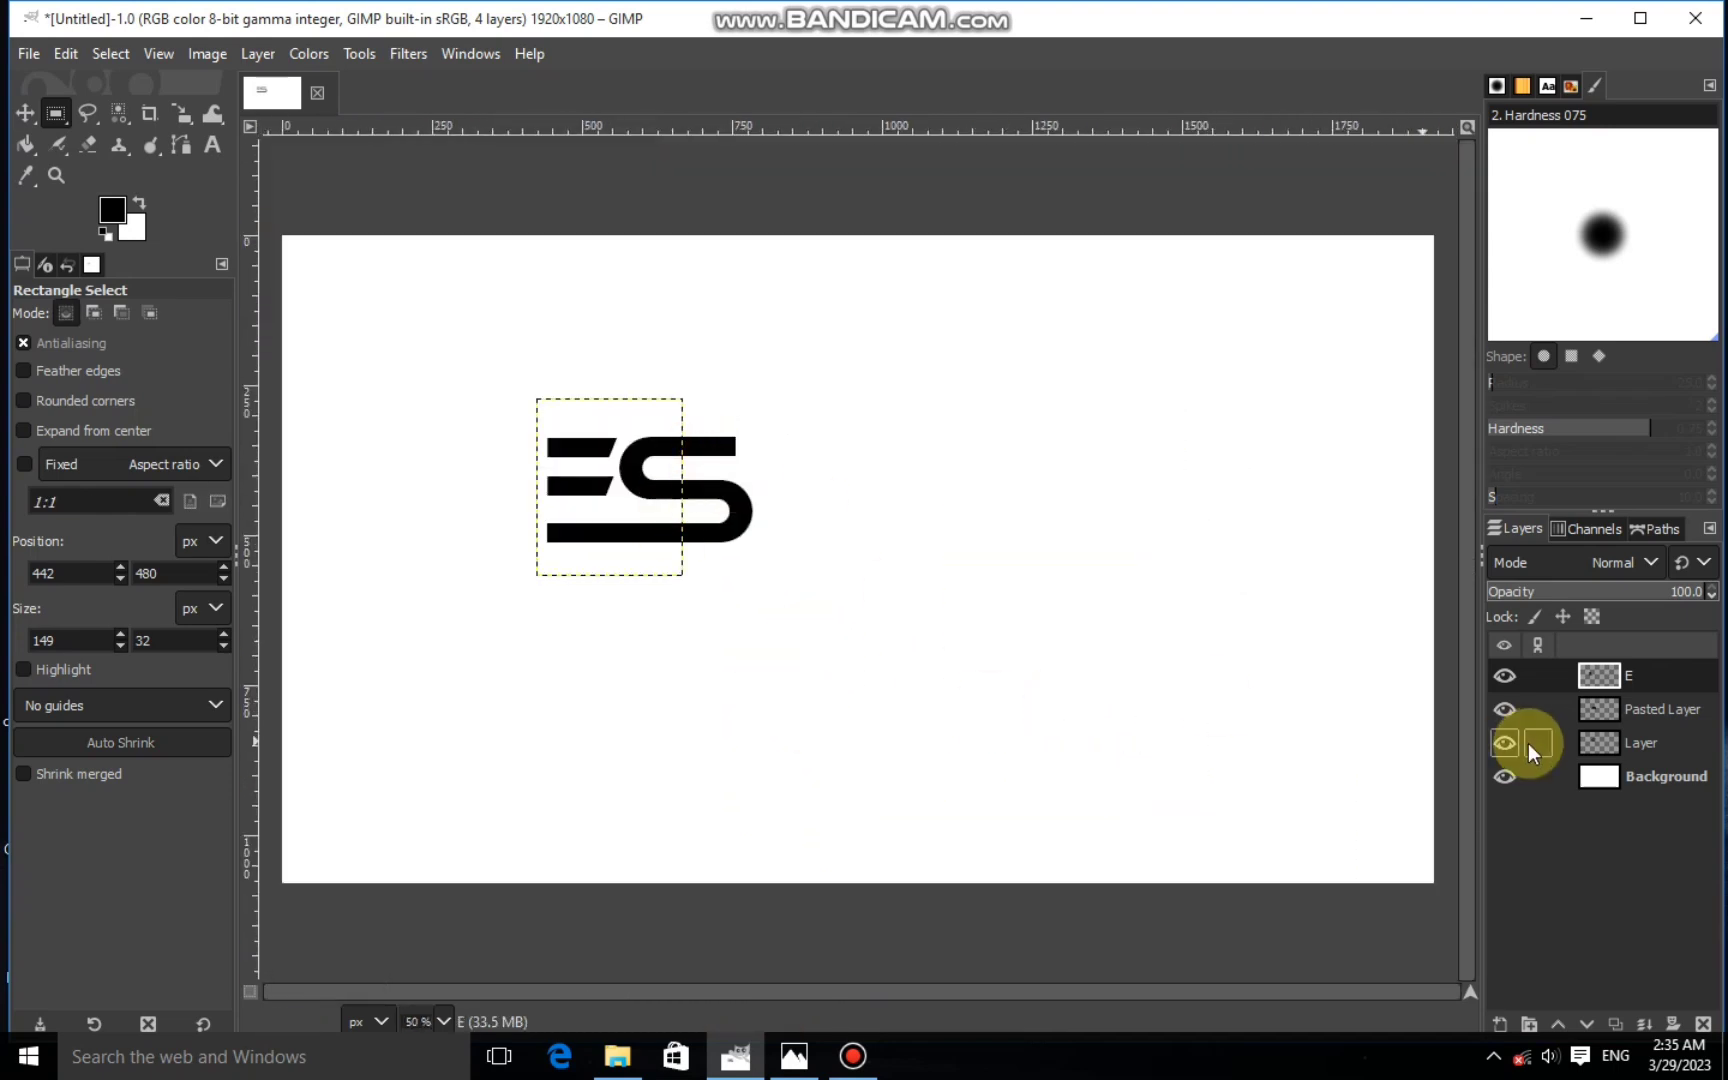
Add a new layer and fill an ellipse about 174 × 172 px with black to the right of the S
click(1500, 1025)
click(1520, 991)
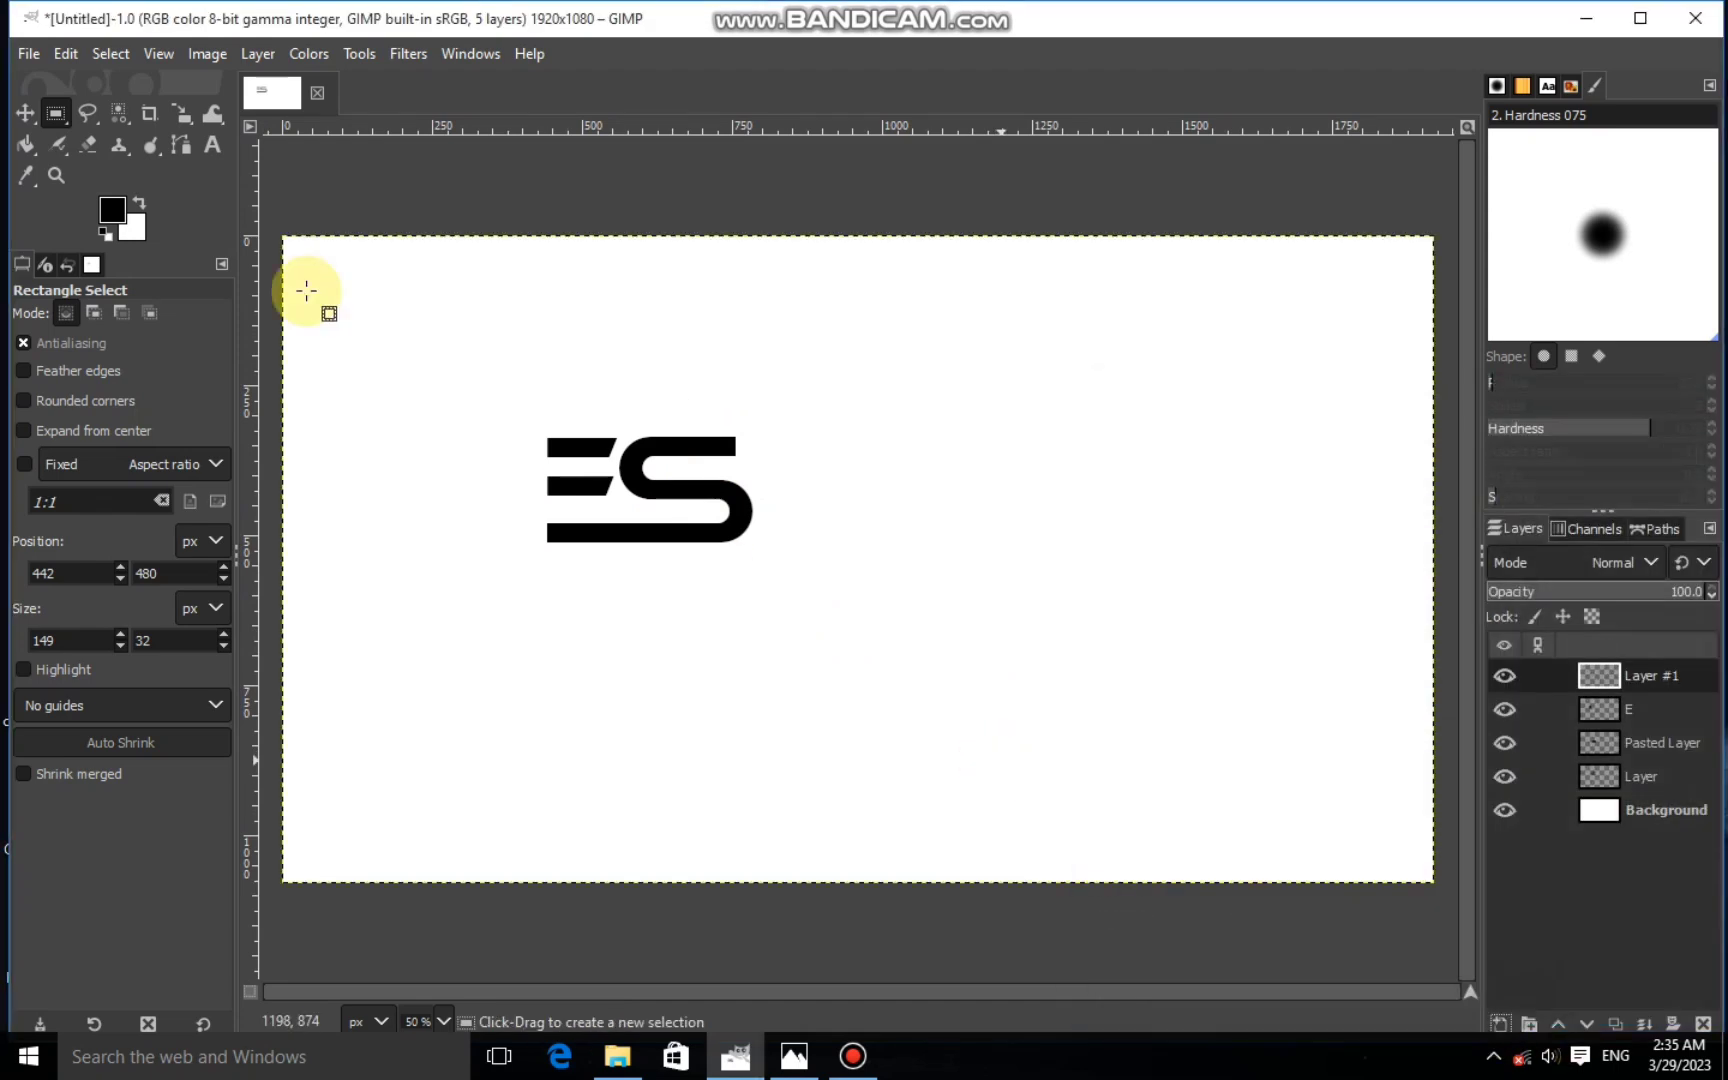
drag(56, 113, 130, 147)
drag(780, 438, 885, 541)
right_click(845, 502)
mouse_move(880, 544)
click(1063, 708)
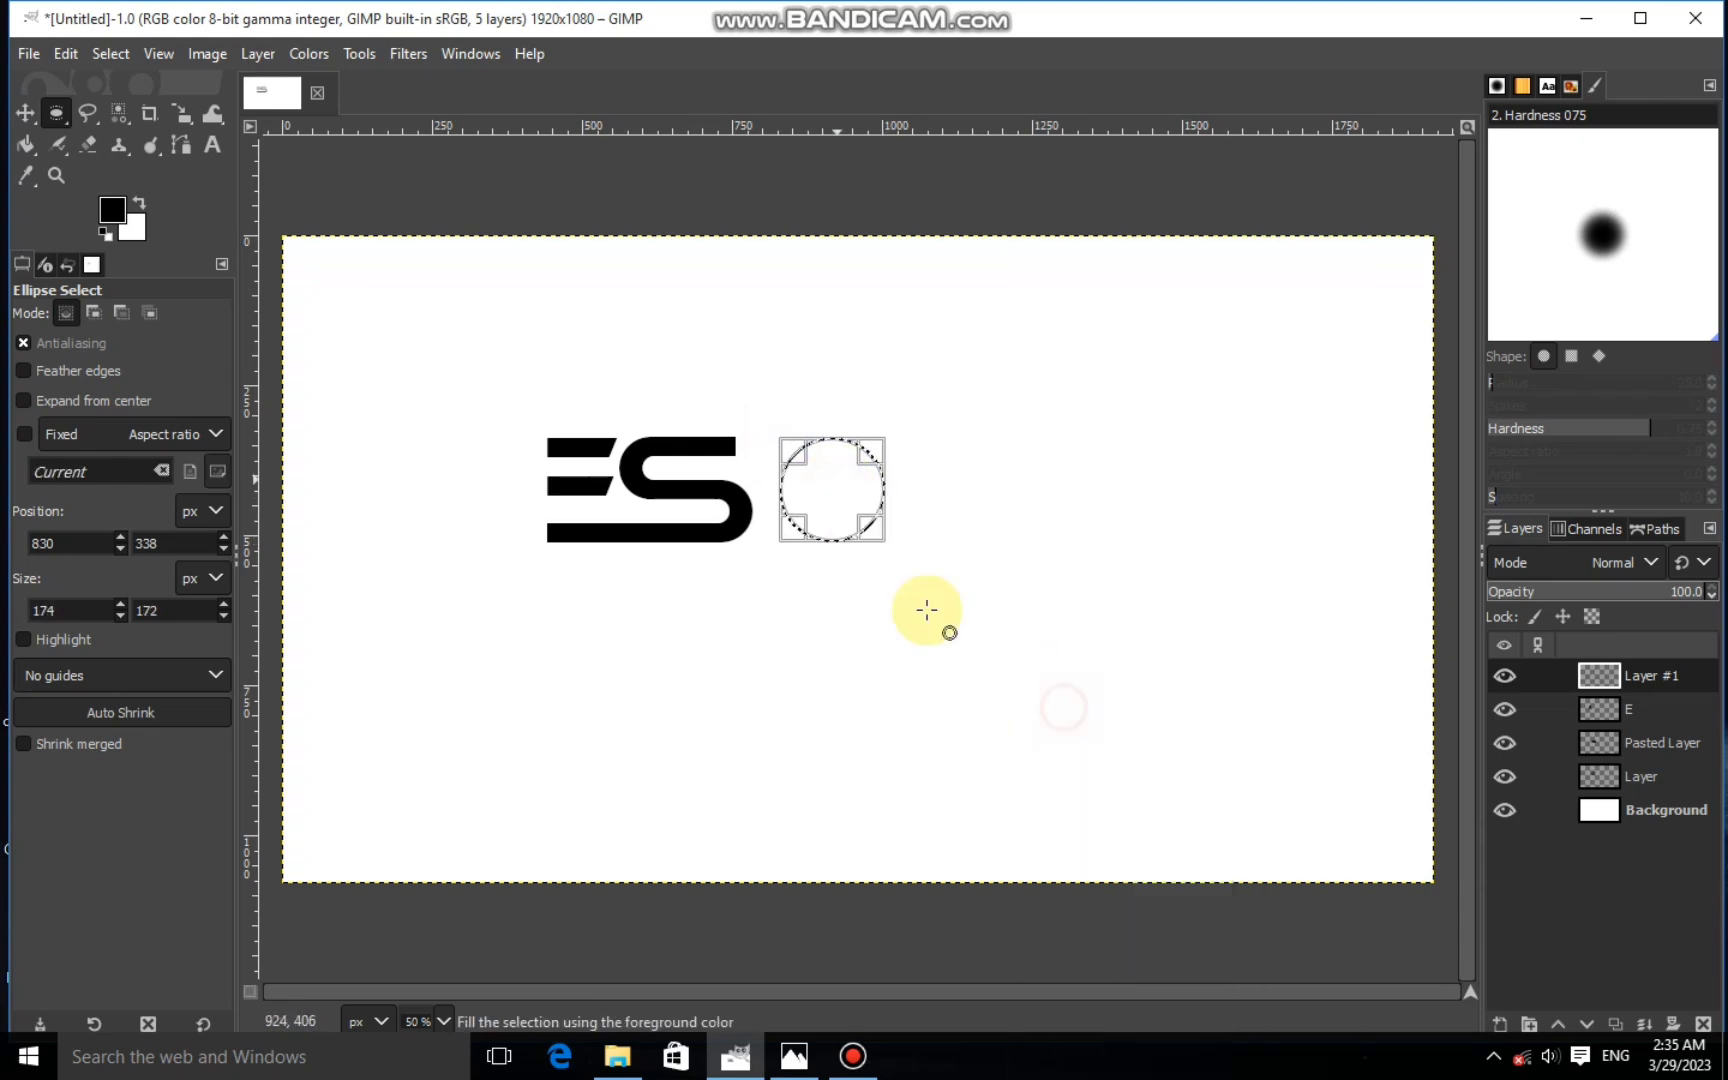
Hollow the black circle into a thin ring by cutting a centred ellipse about 162 × 160 px, and deselect
click(24, 400)
drag(866, 533, 863, 533)
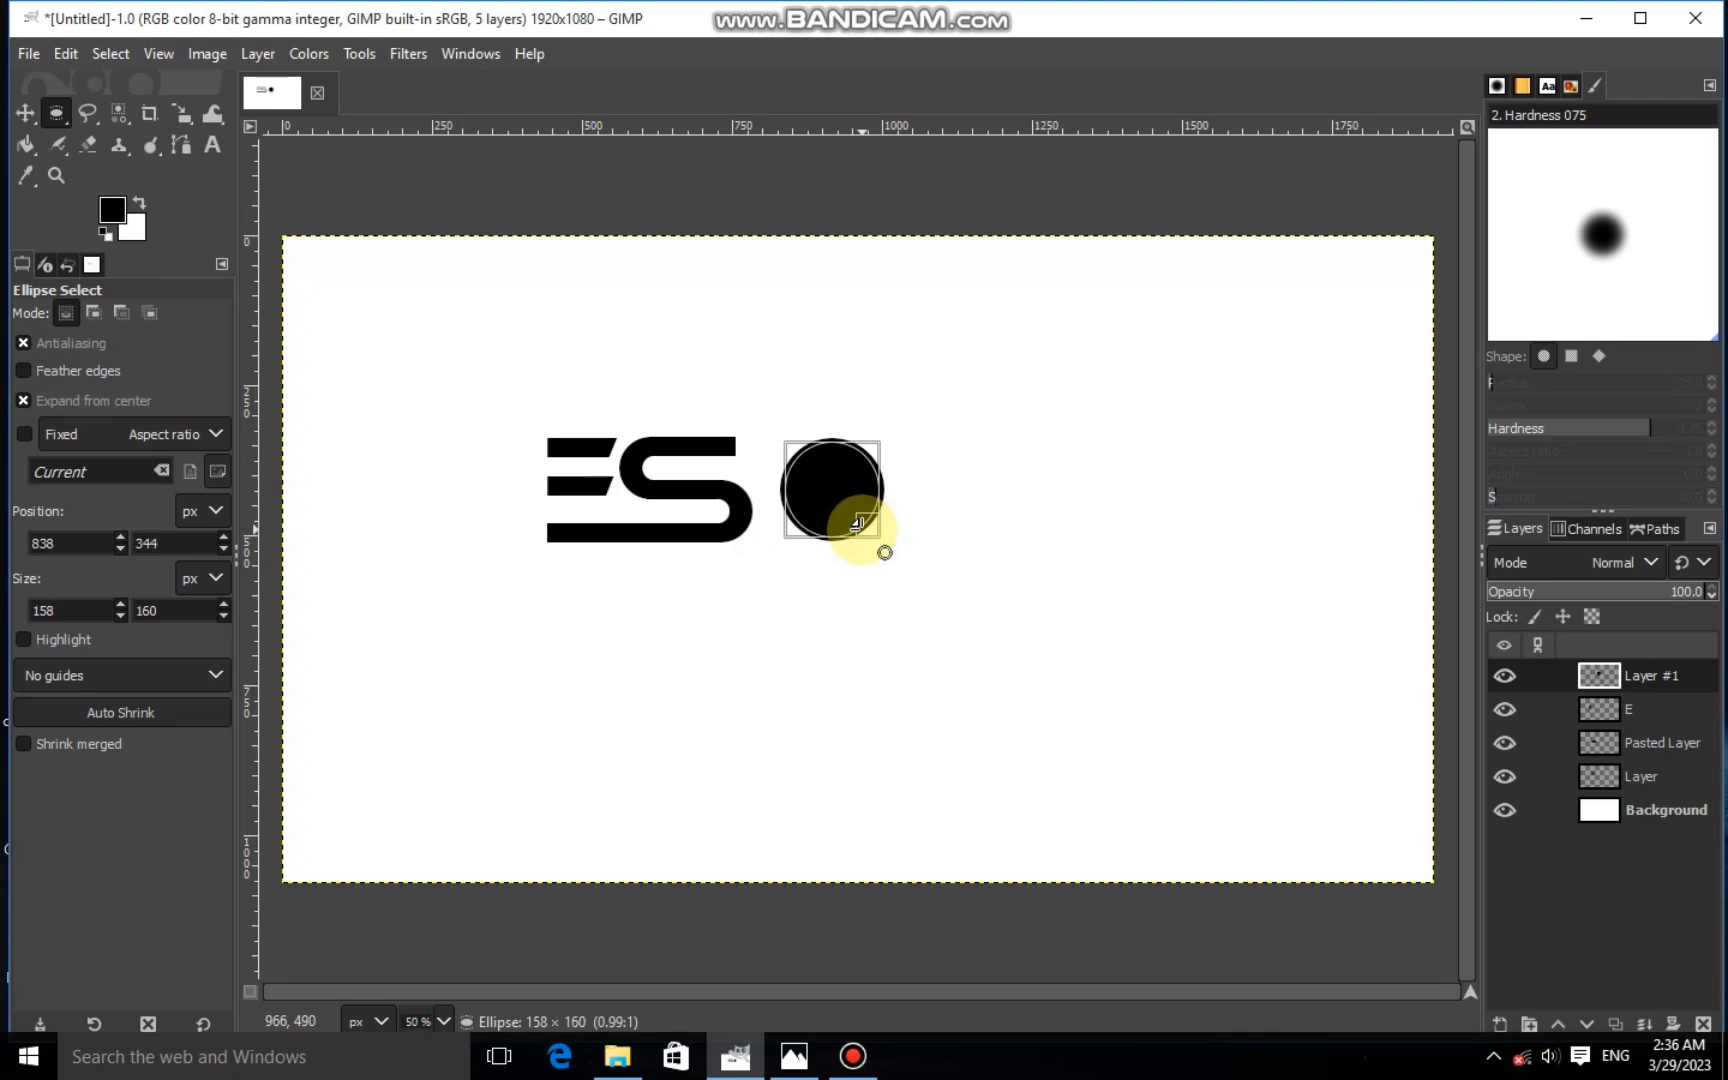
right_click(835, 508)
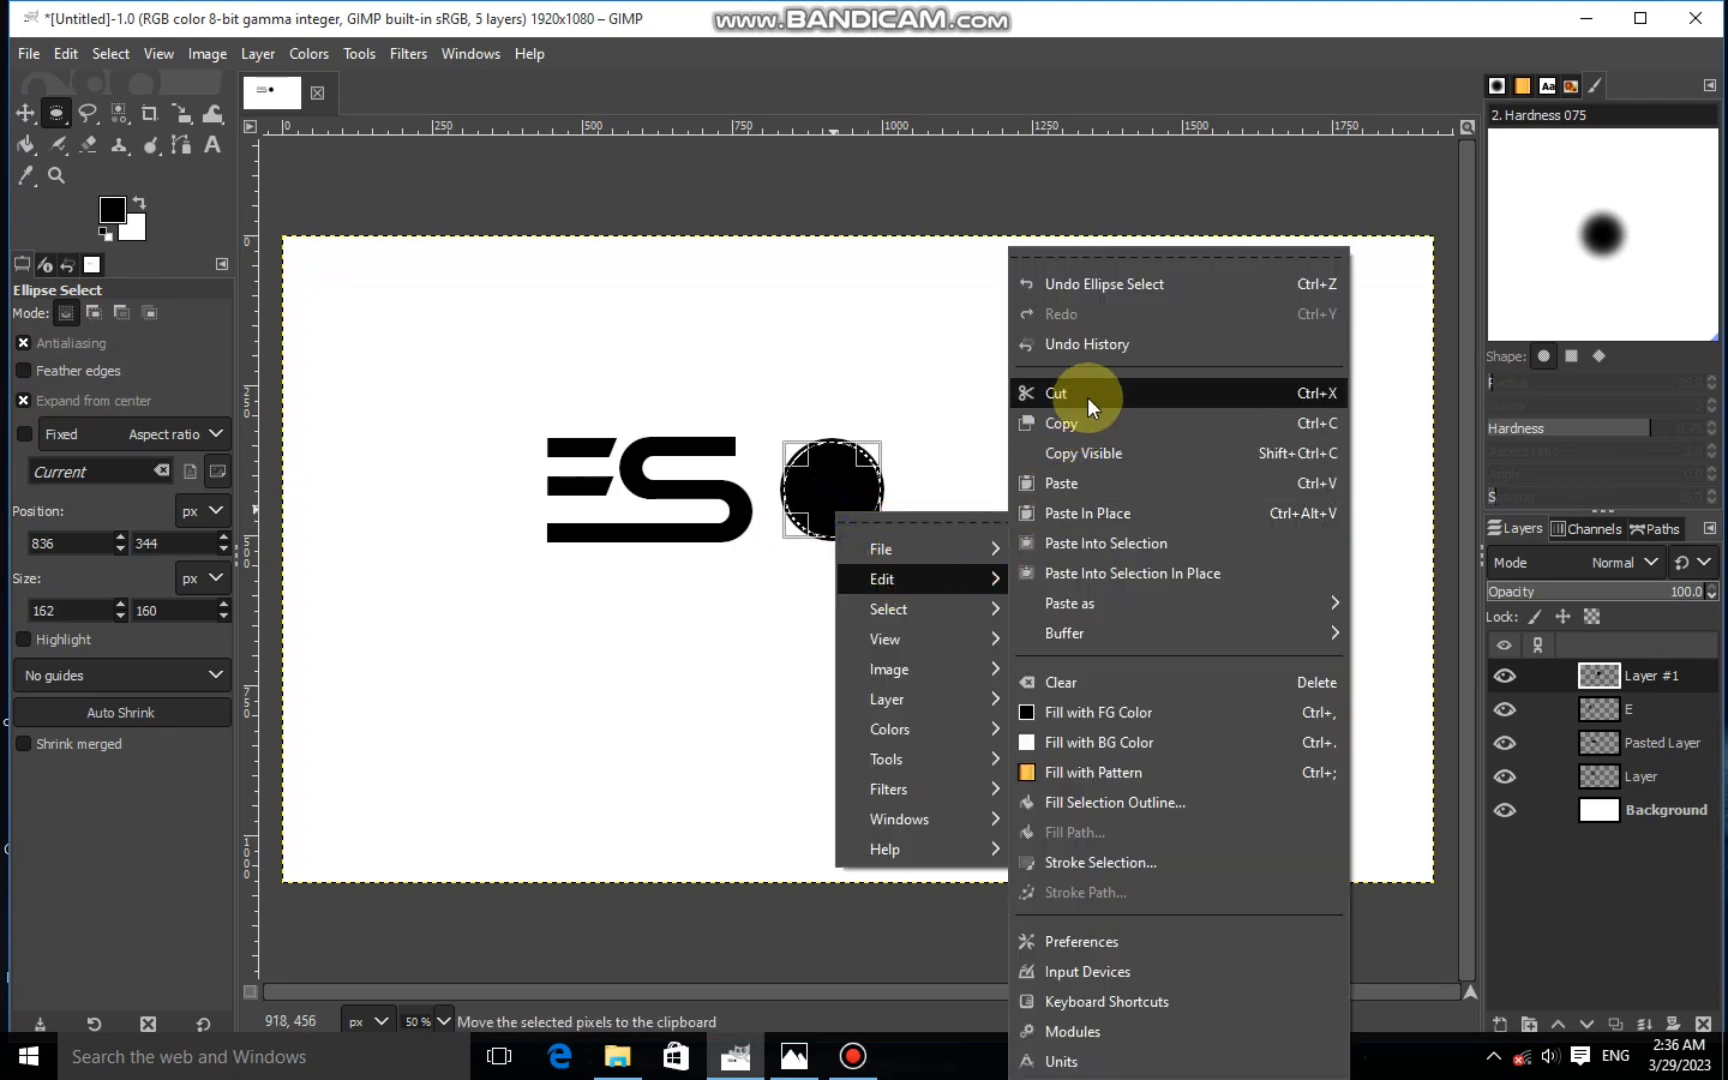
click(1085, 406)
click(90, 55)
click(135, 117)
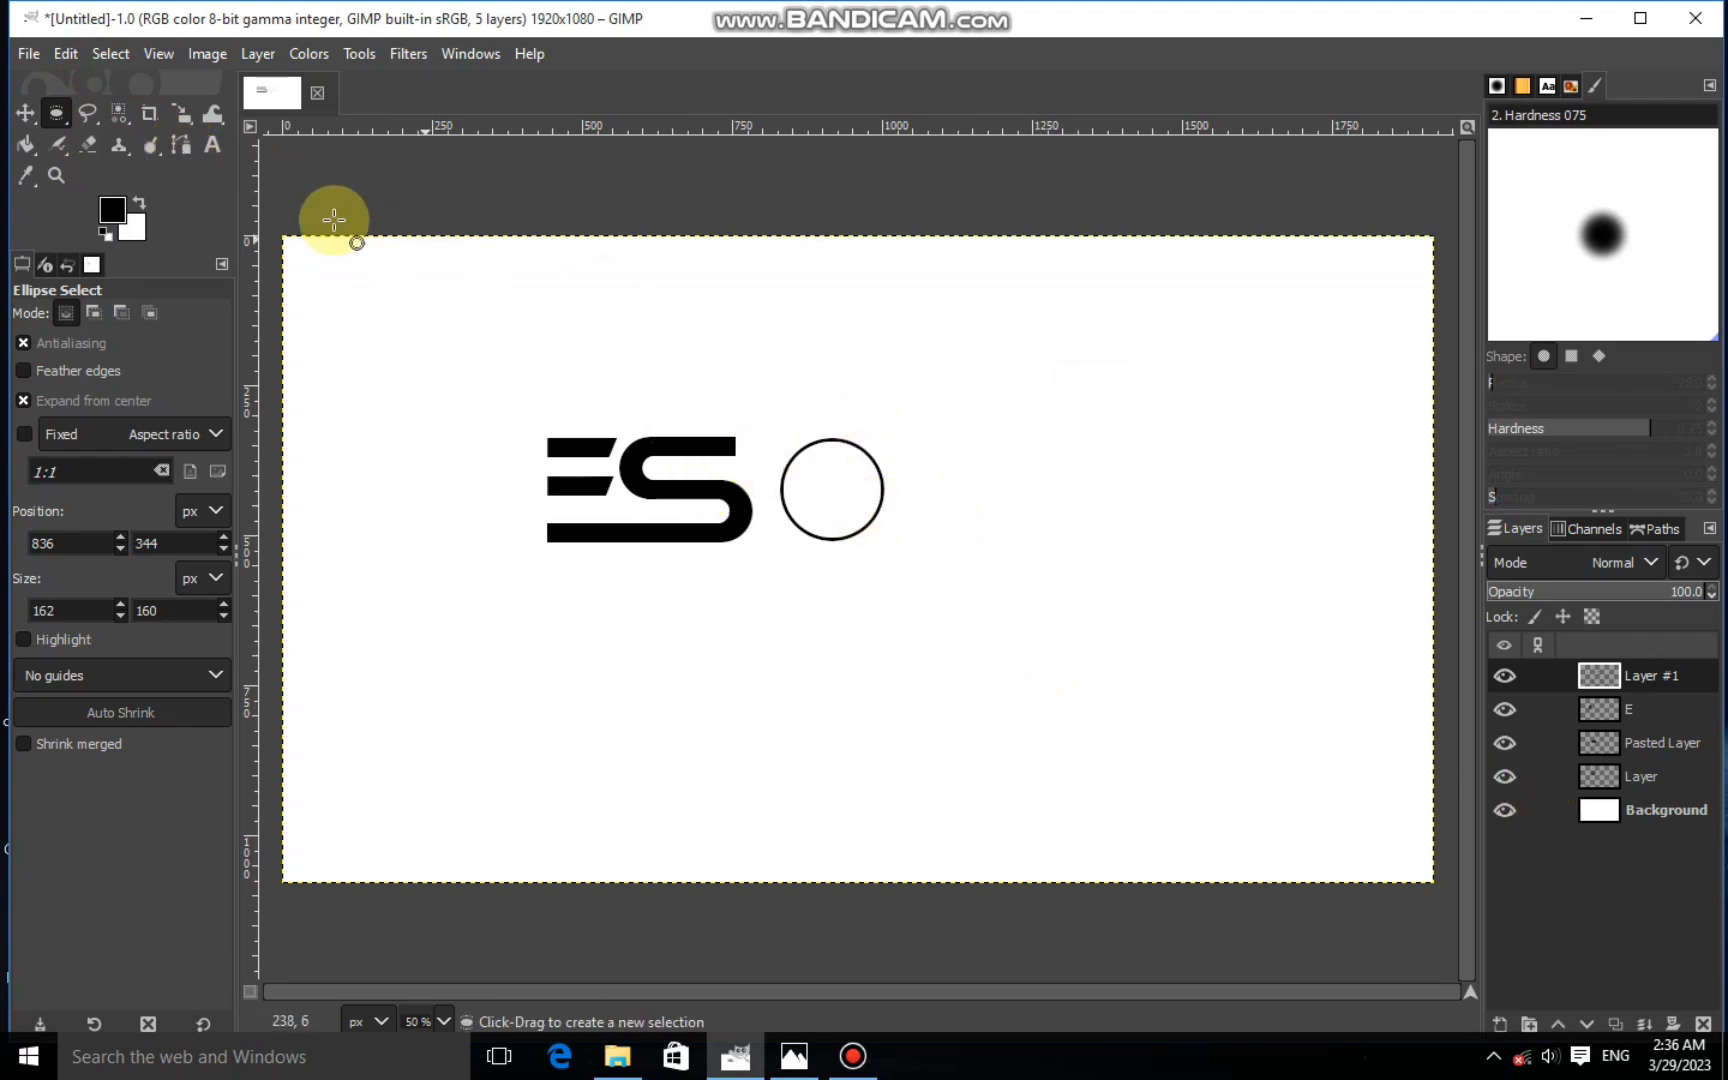
Fill a rounded rectangle about 128 × 64 px with black above the lettermark, using a corner radius of 49.6, and deselect
drag(80, 120, 125, 116)
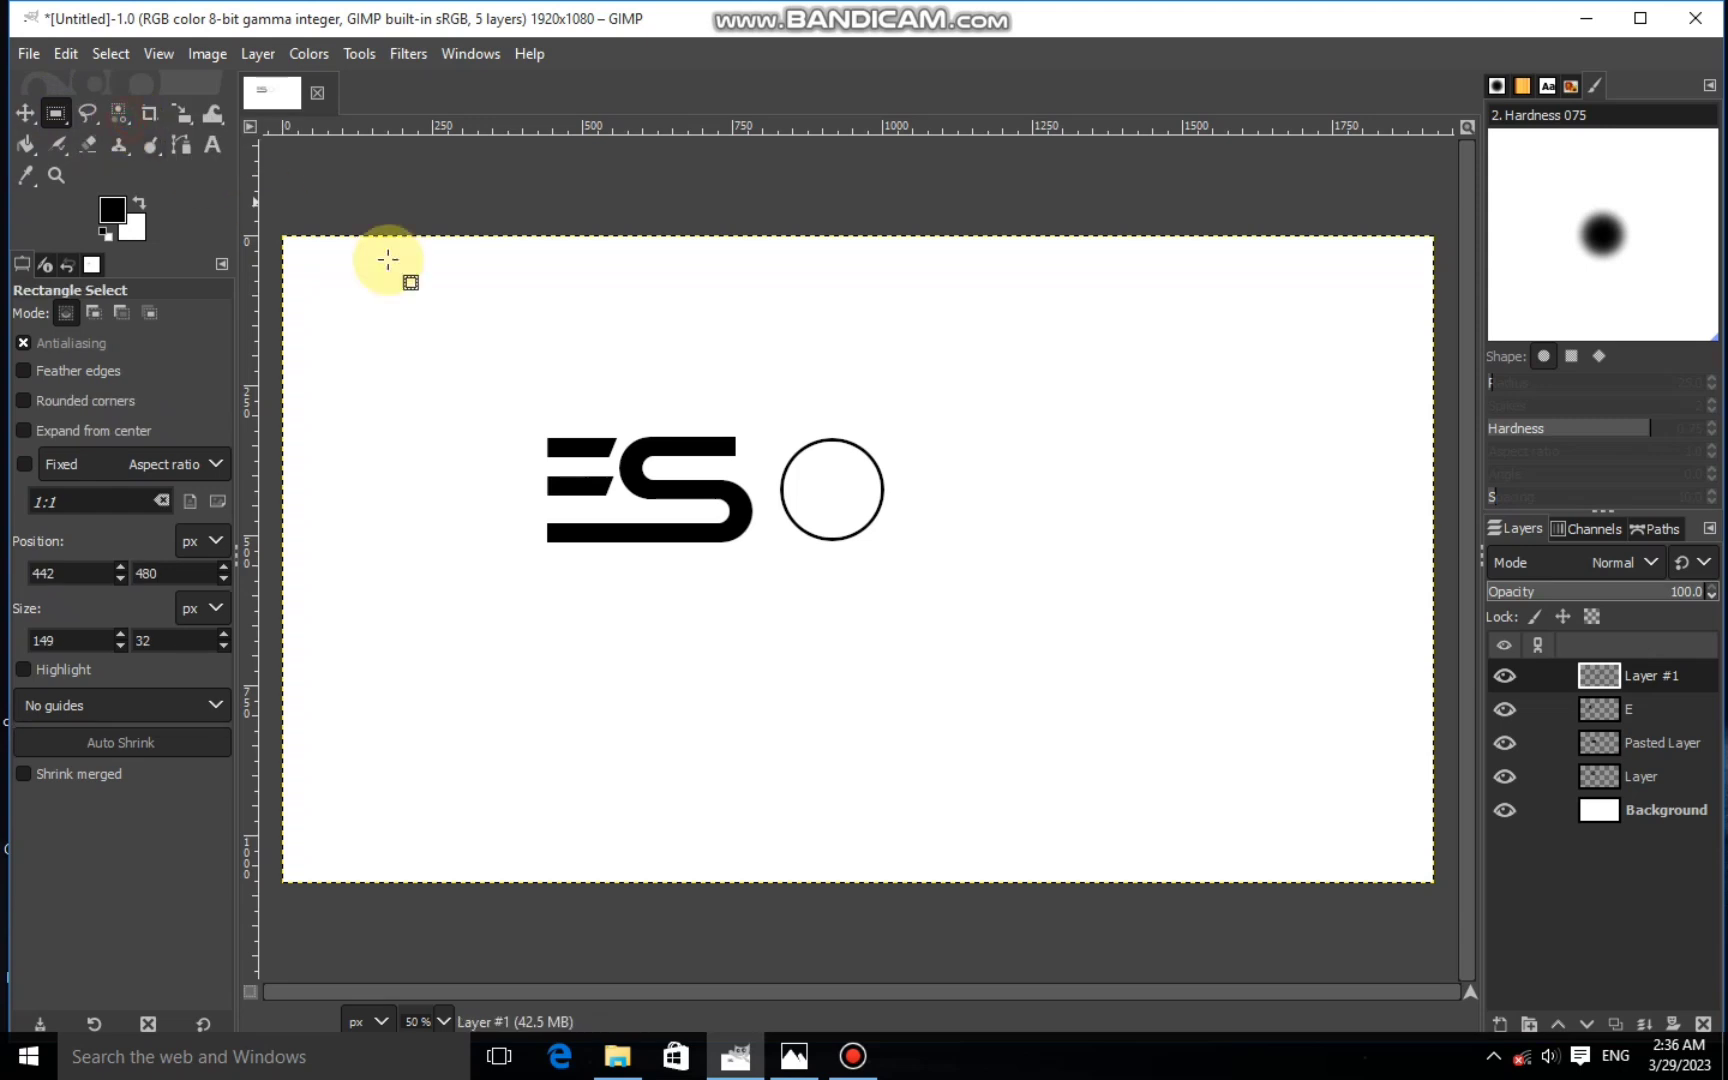
click(24, 401)
drag(613, 291, 701, 333)
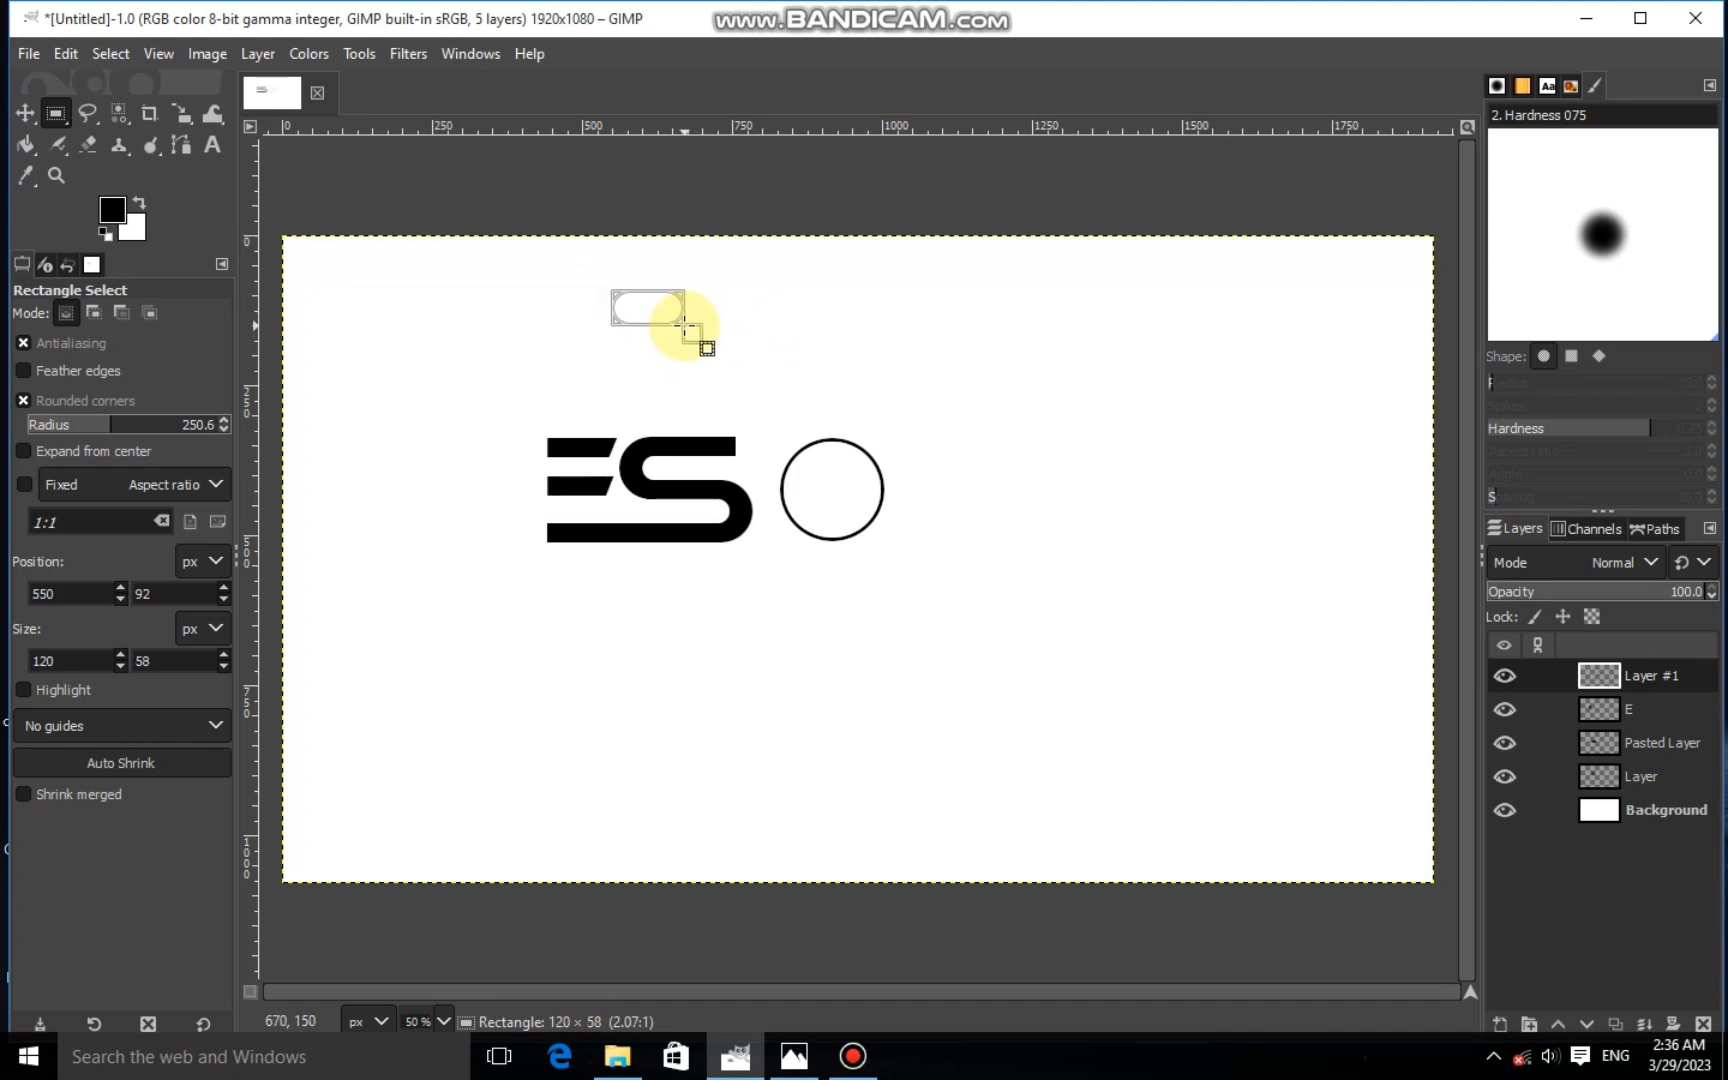
drag(684, 324, 697, 338)
drag(224, 416, 80, 426)
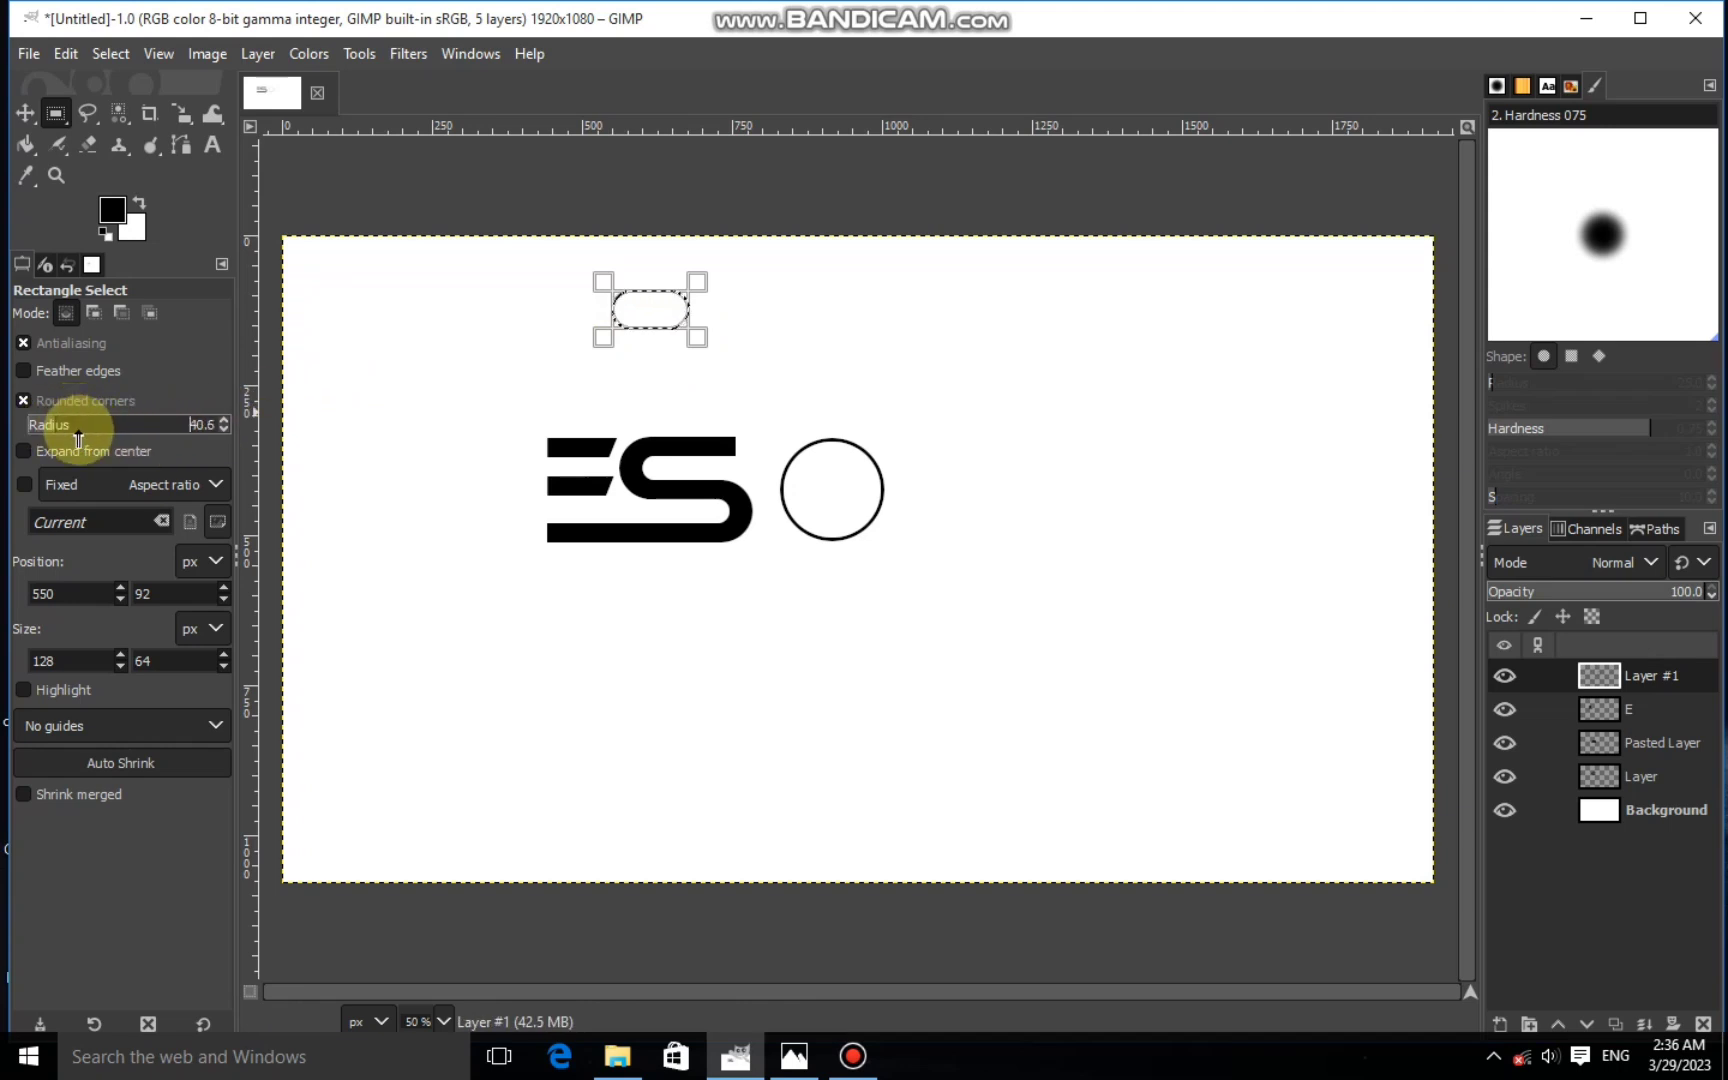
drag(46, 430, 54, 432)
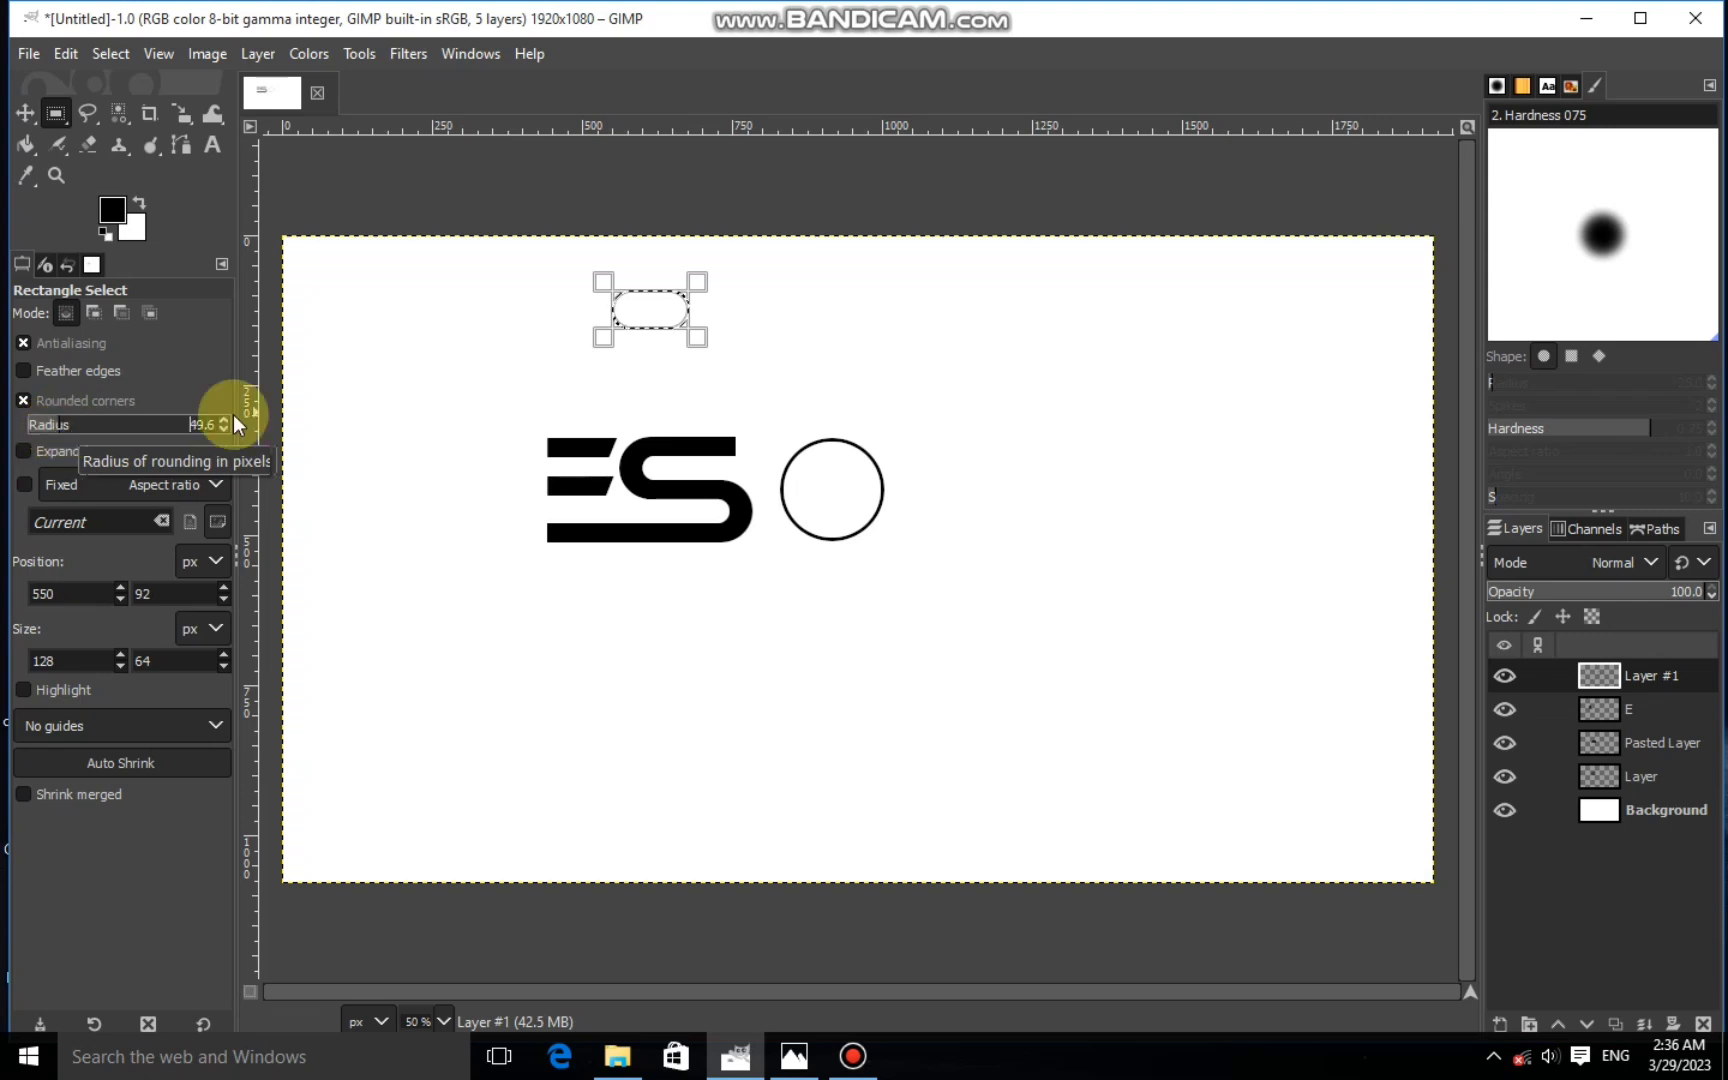
right_click(648, 318)
mouse_move(697, 396)
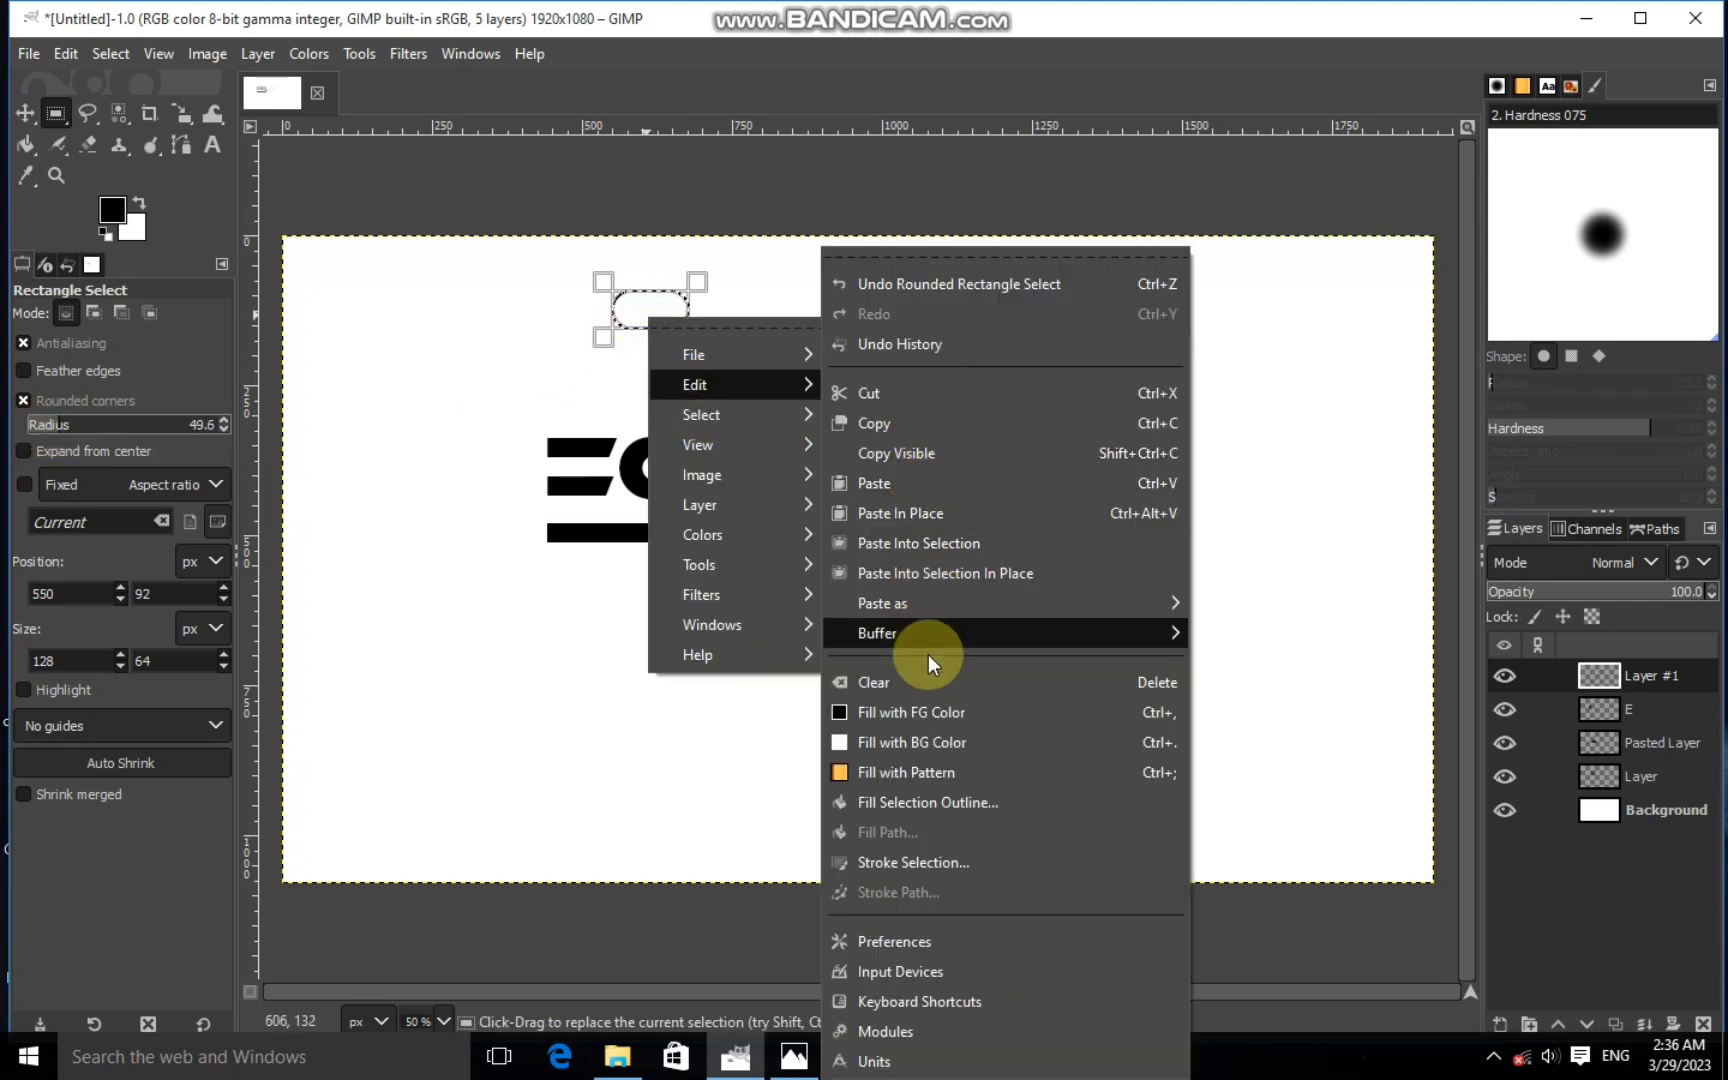
click(910, 712)
click(700, 312)
Cut a vertical strip about 4 × 80 px through the middle of the black rounded rectangle
ctrl+scroll(680, 314, up, 2)
ctrl+scroll(643, 290, up, 1)
drag(601, 241, 607, 381)
right_click(625, 390)
click(870, 394)
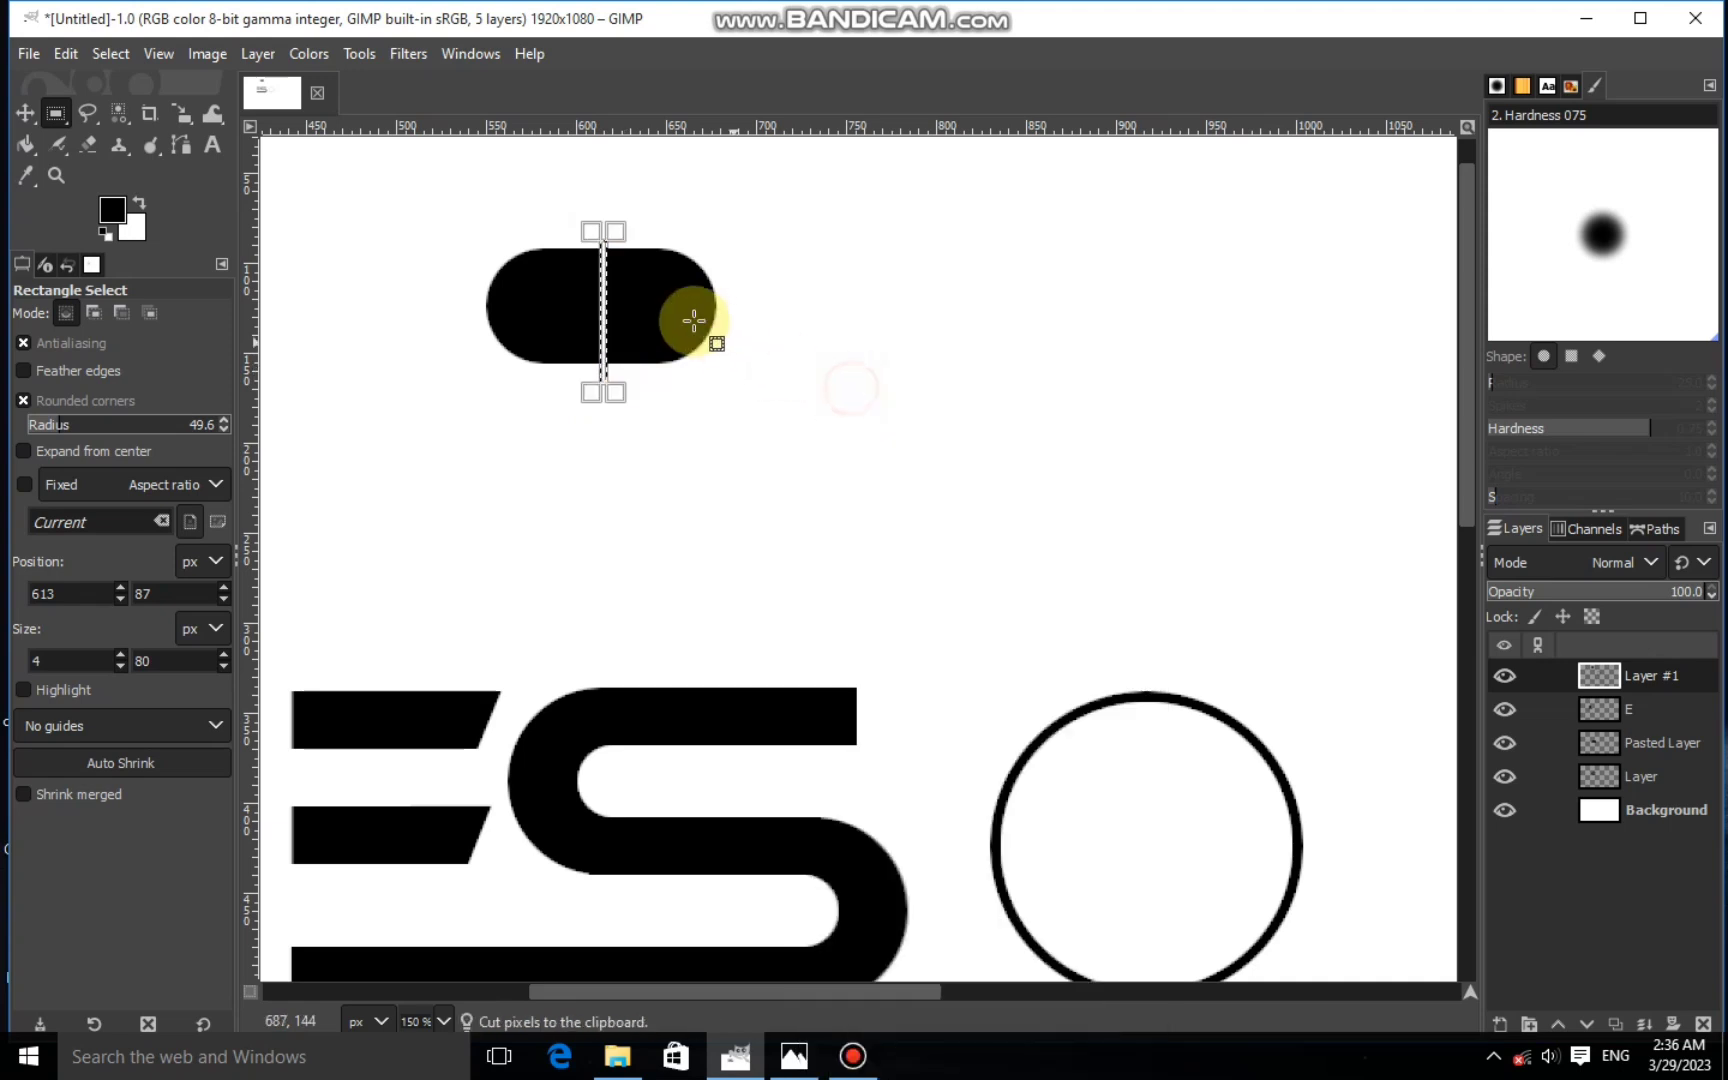
Split the right half of the rounded rectangle by cutting a horizontal strip about 64 × 4 px through it
drag(605, 291, 720, 304)
right_click(715, 323)
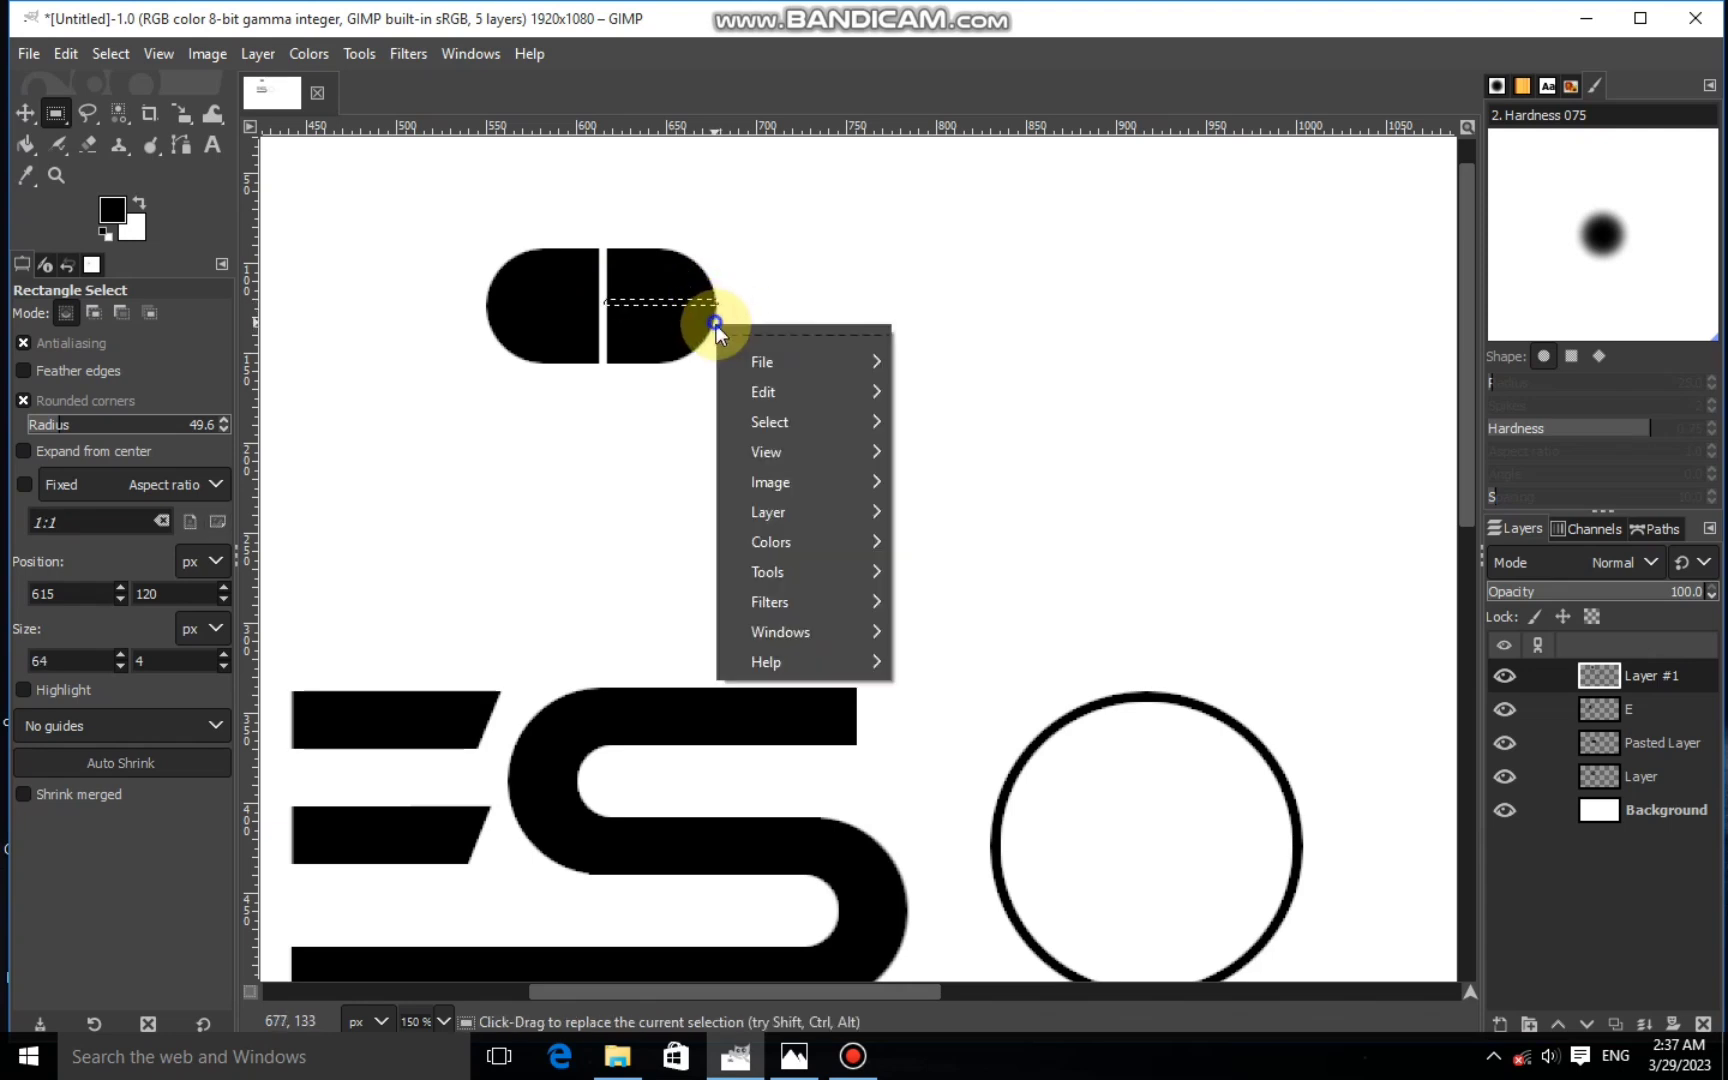
mouse_move(933, 376)
click(985, 416)
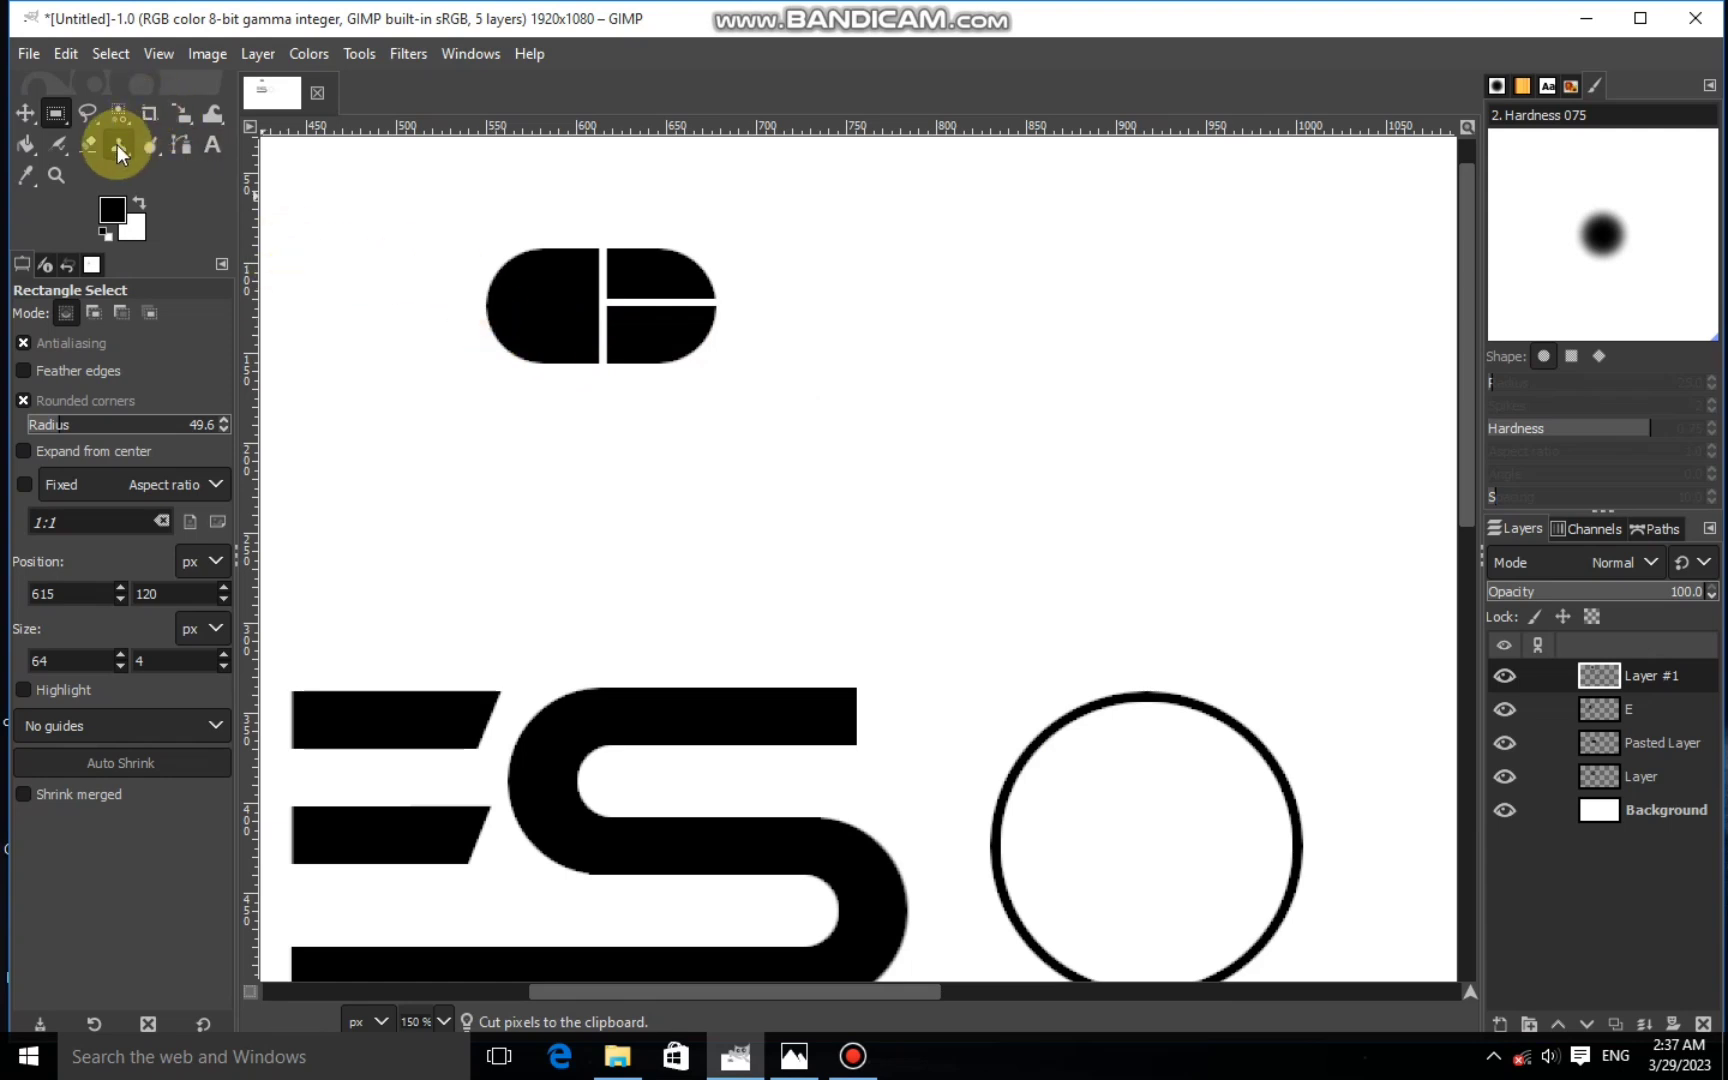
click(118, 116)
click(572, 312)
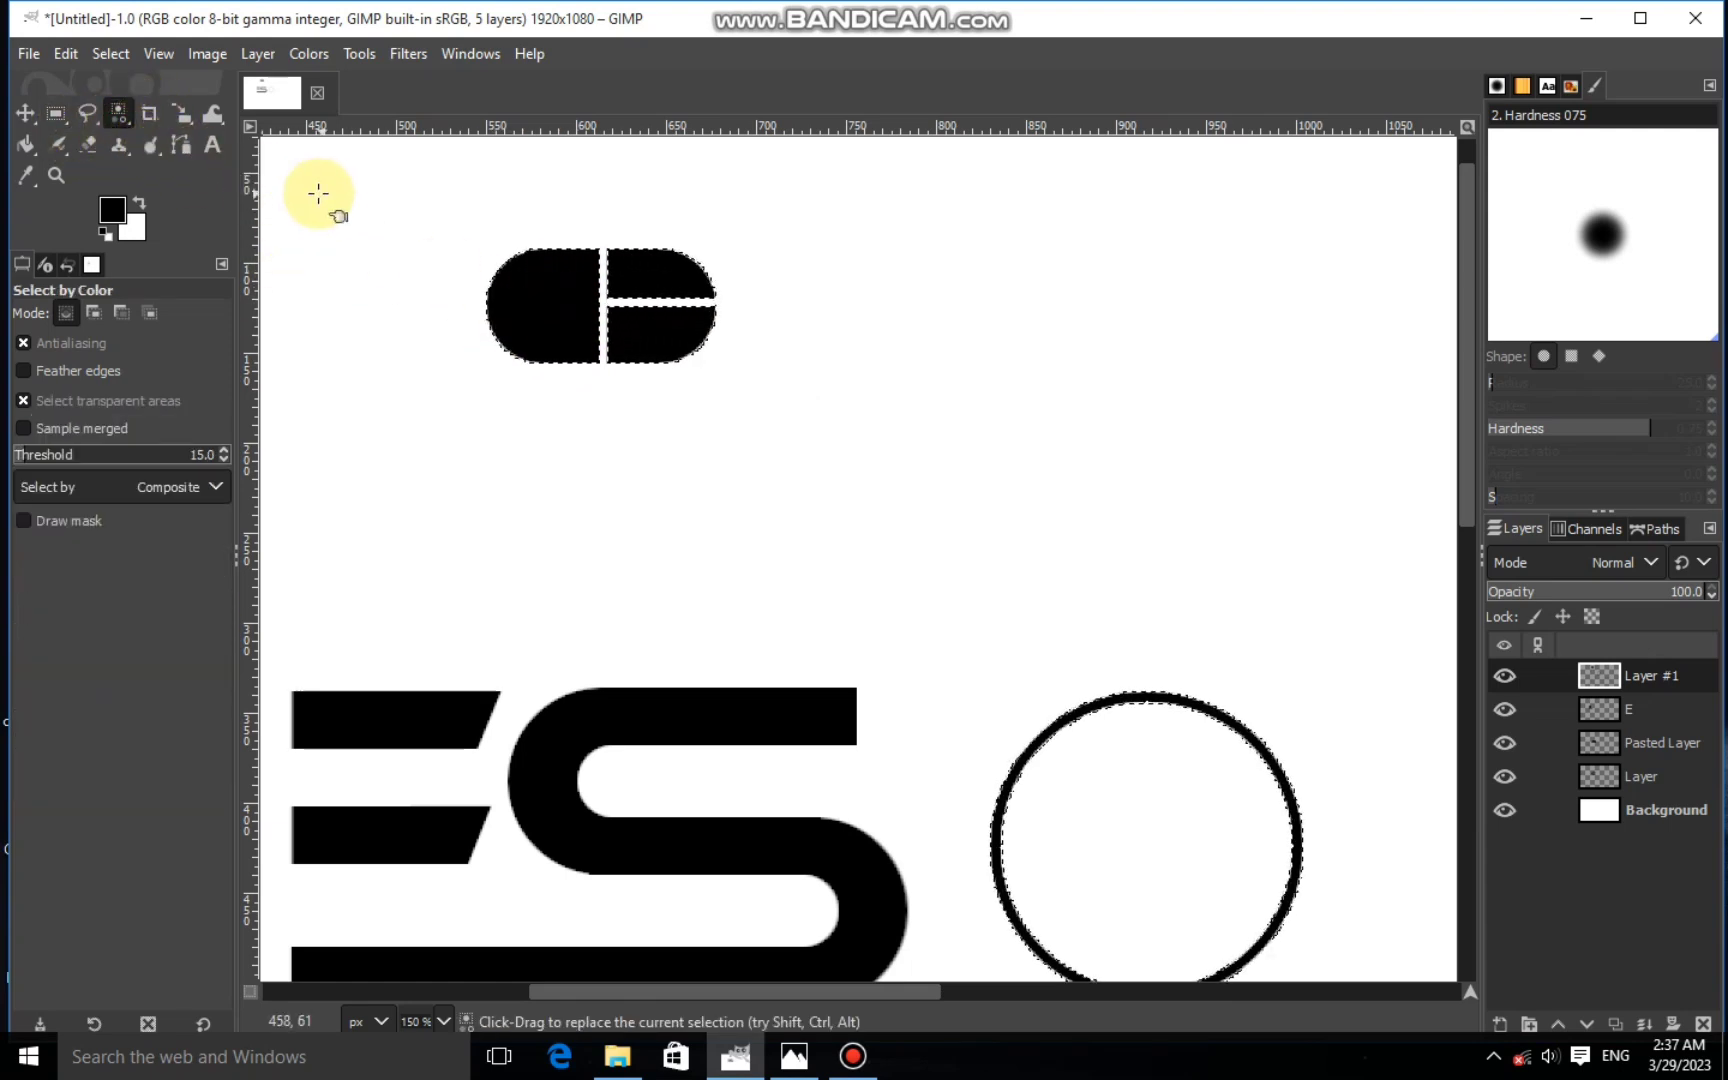
scroll(318, 193, down, 2)
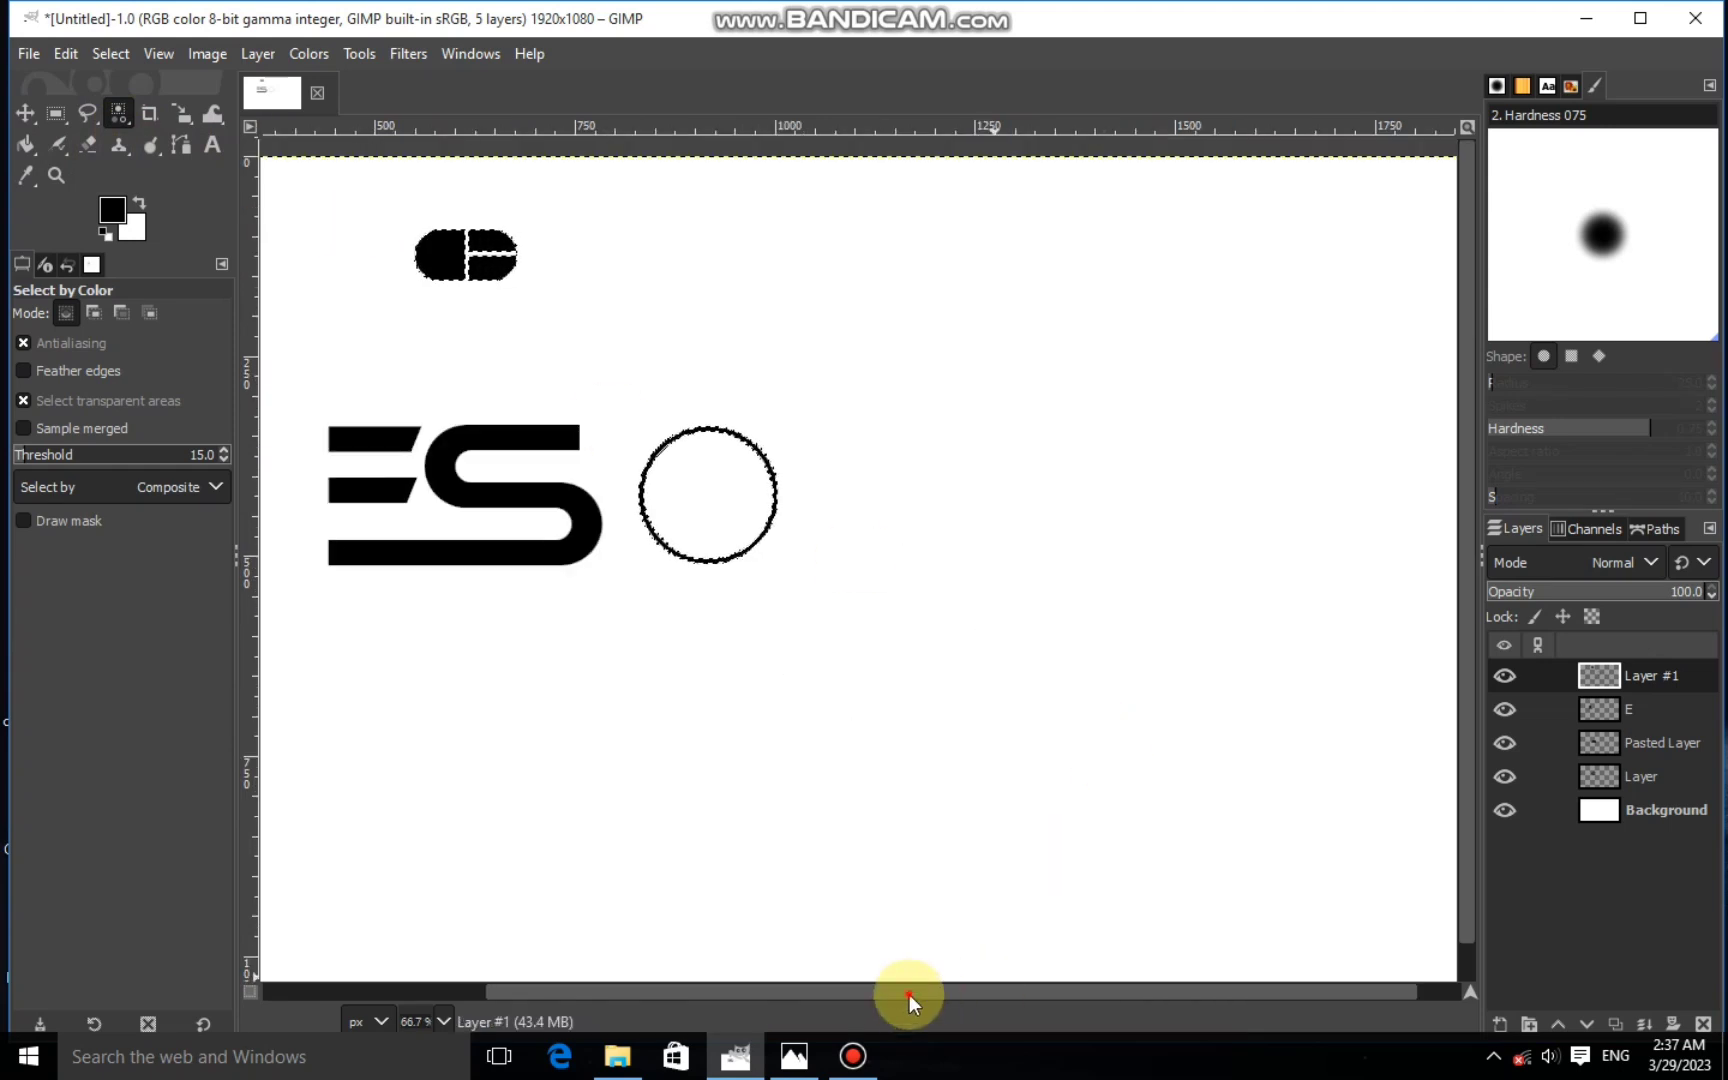
drag(910, 1000, 764, 996)
key(ctrl+shift+a)
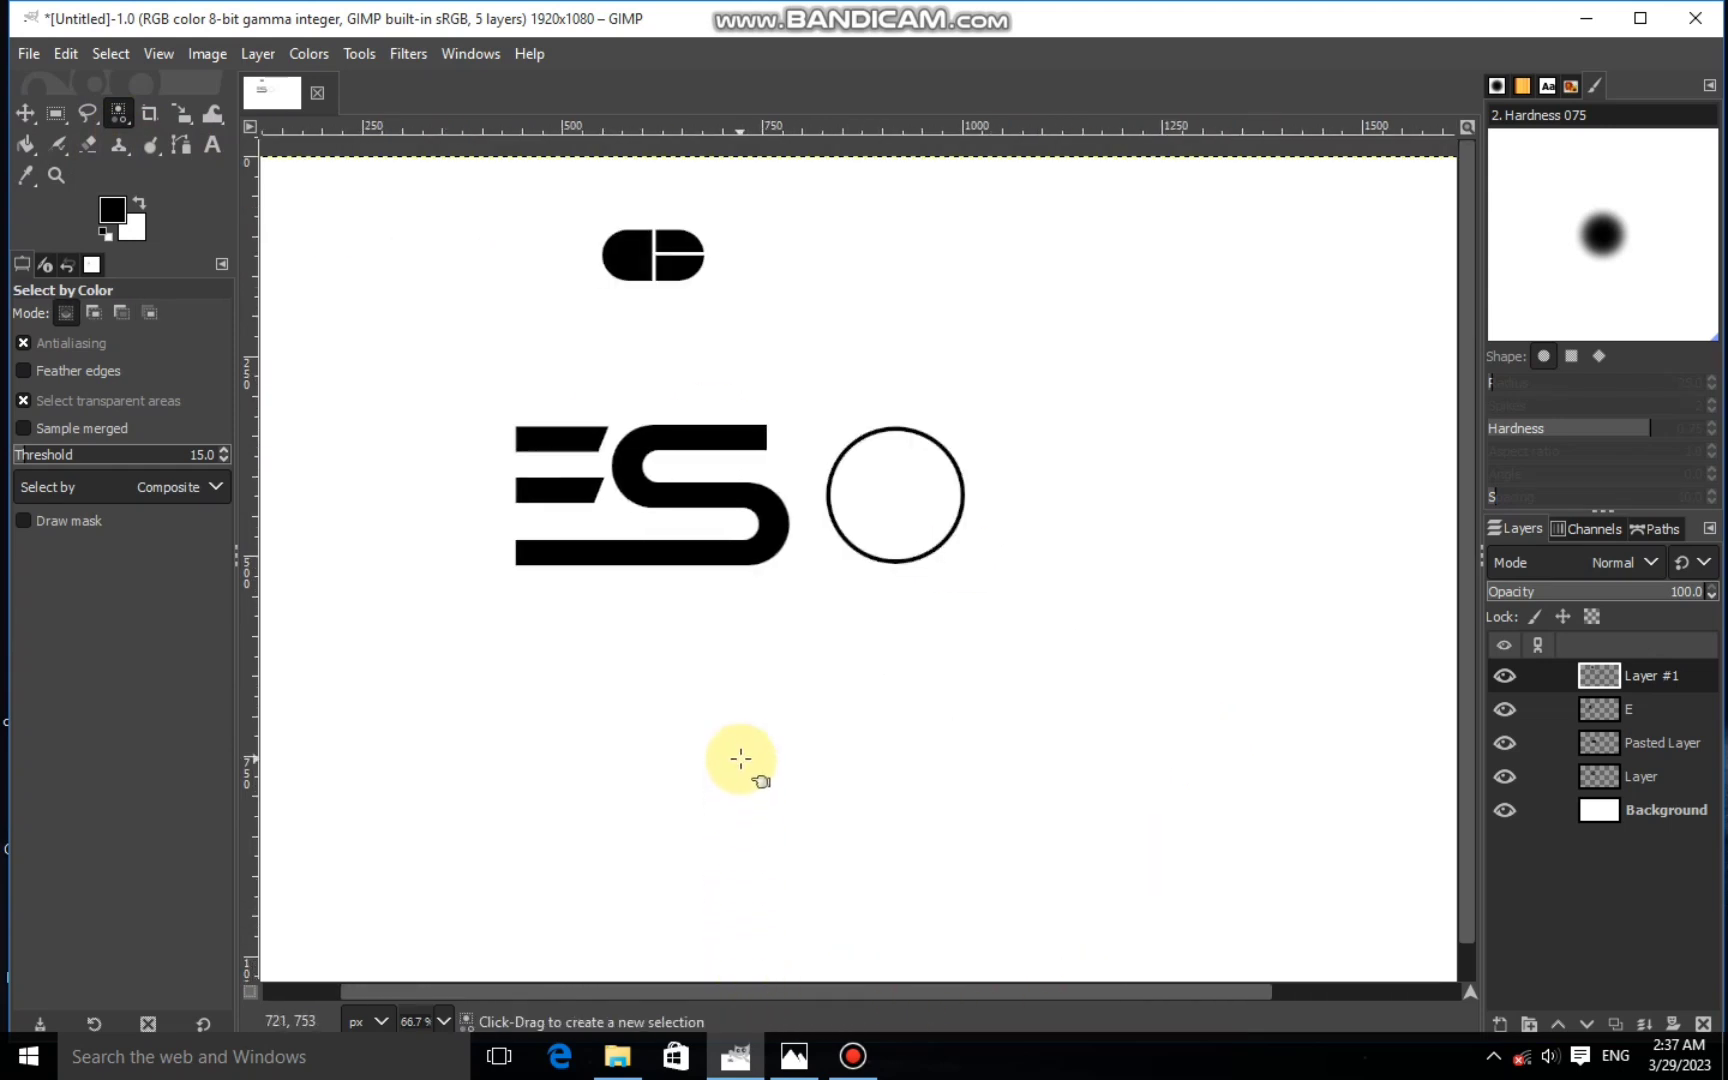
Cut an area about 288 × 152 px around the divided rounded shape and paste it in as a new layer
click(56, 115)
drag(550, 188, 779, 308)
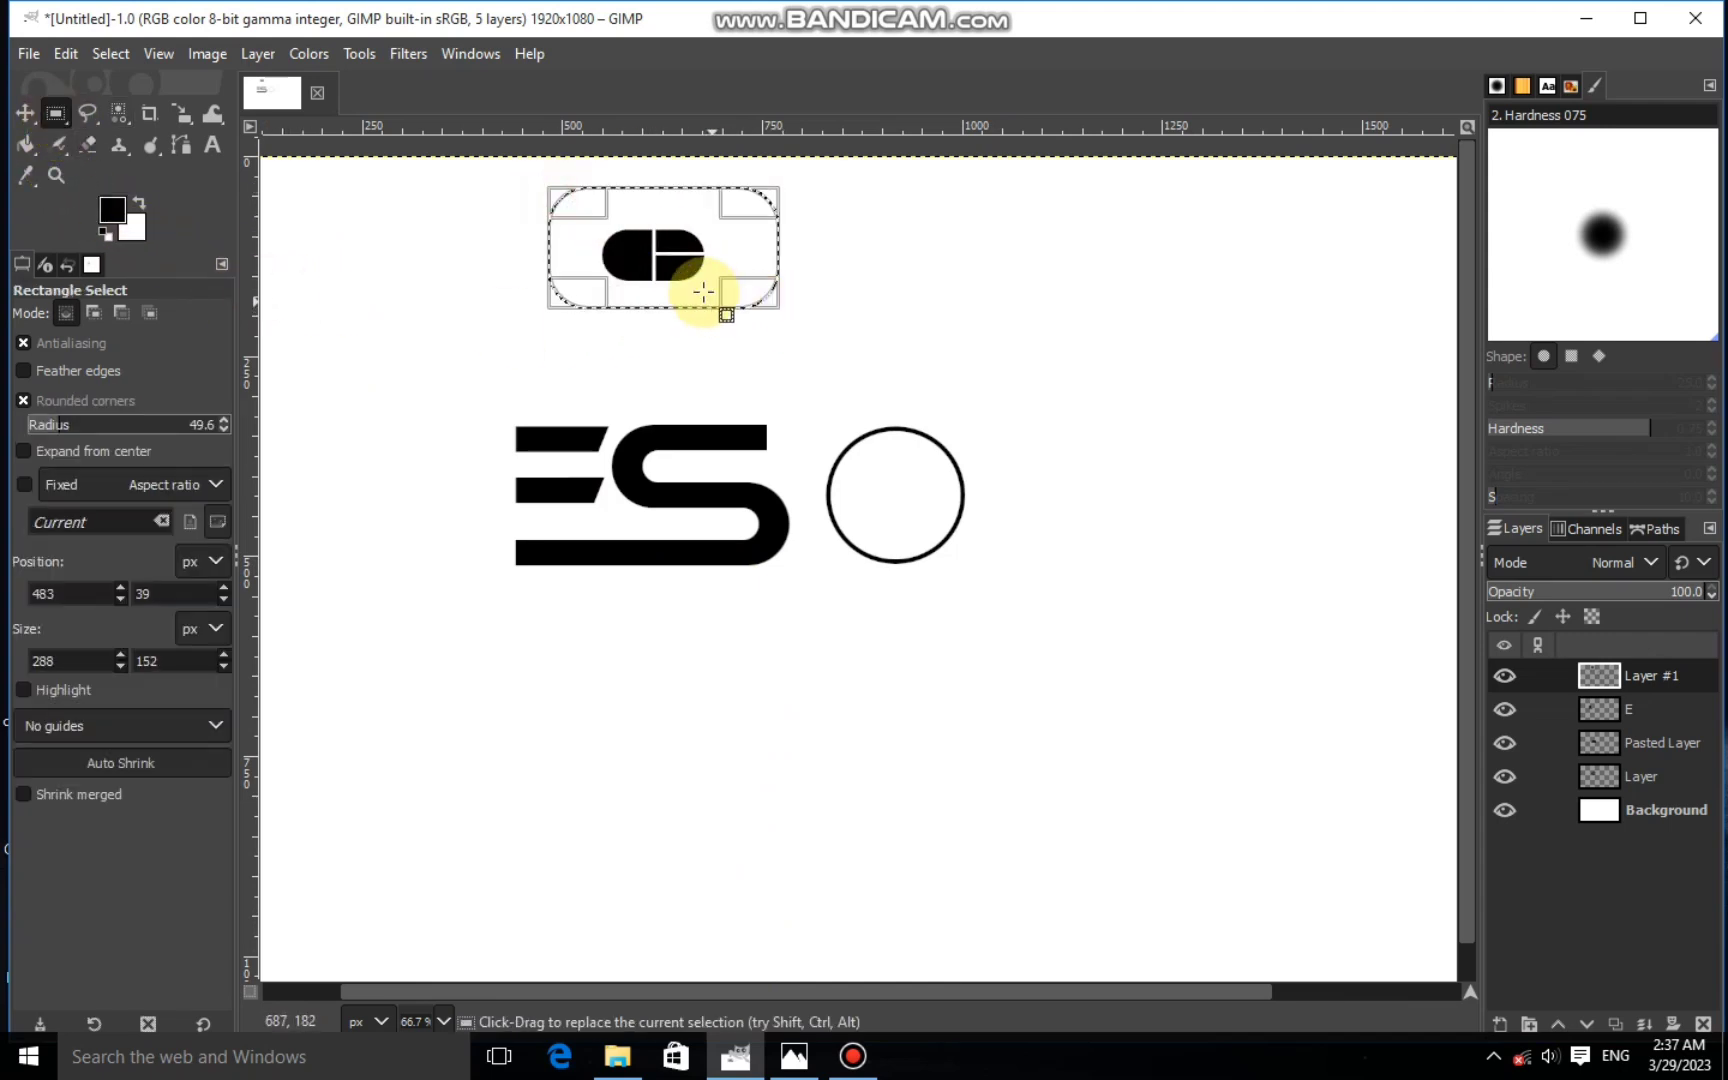
right_click(681, 259)
mouse_move(730, 324)
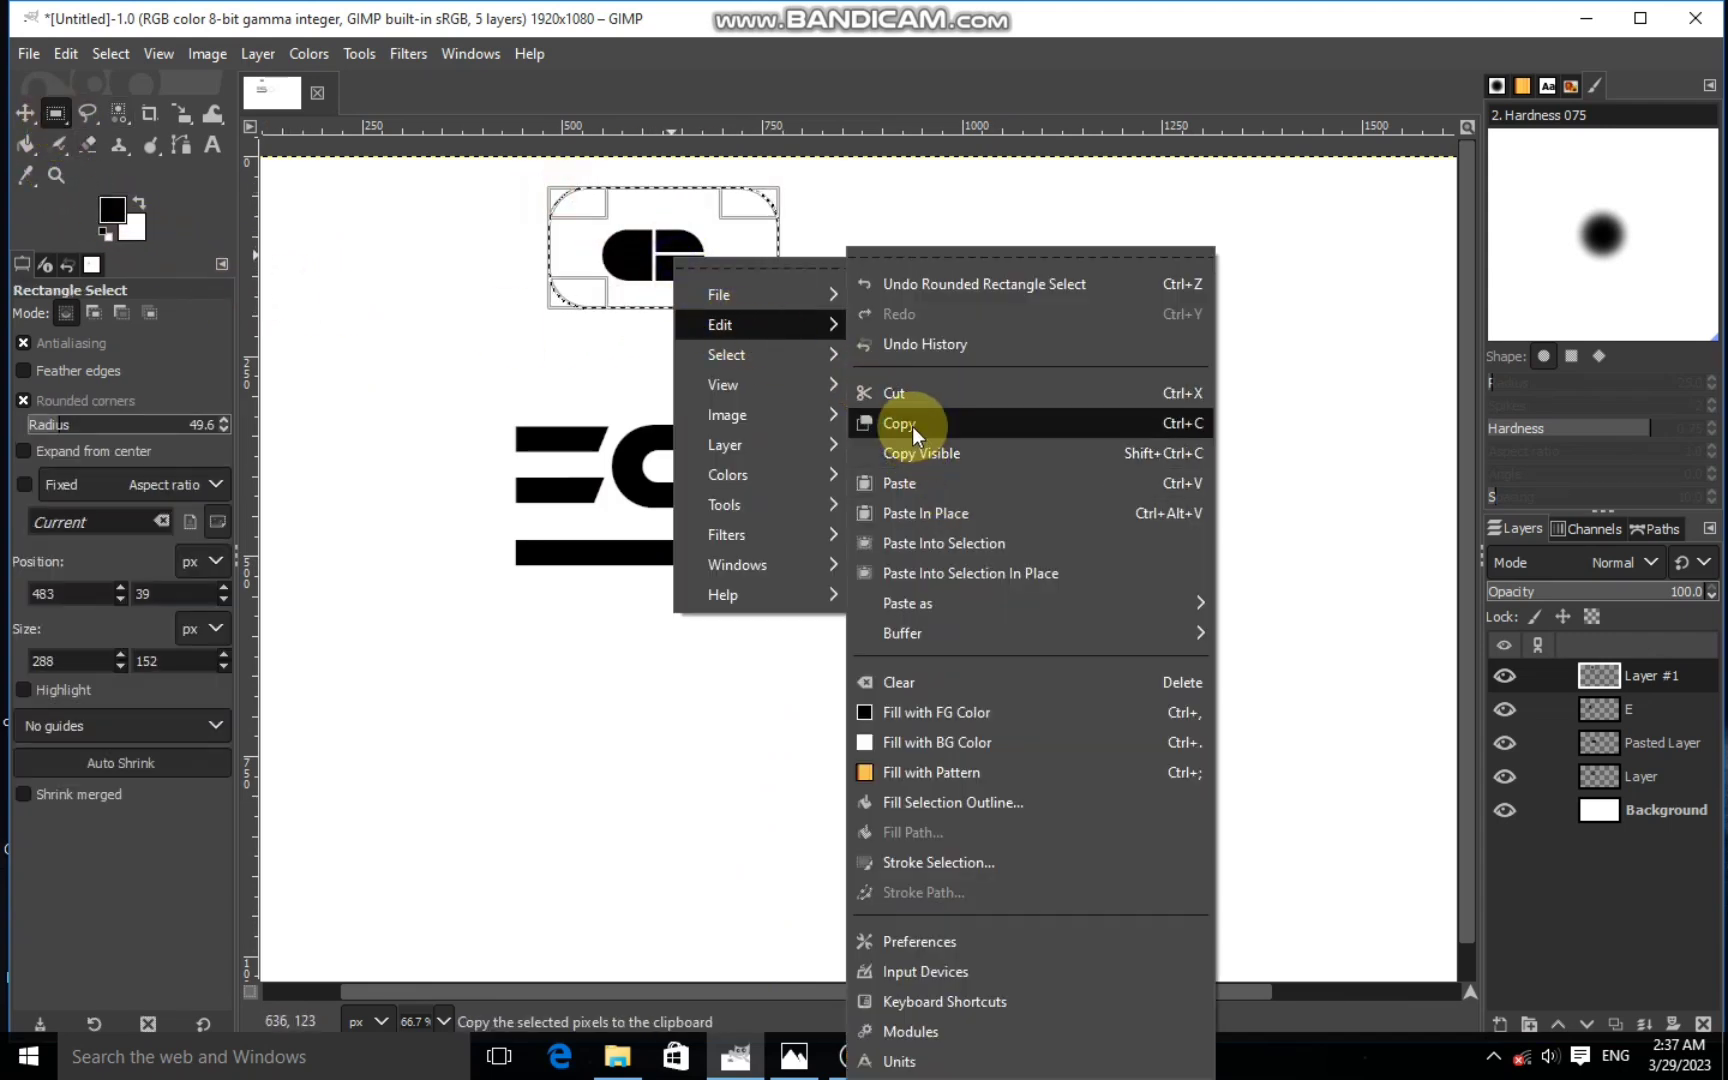
click(895, 395)
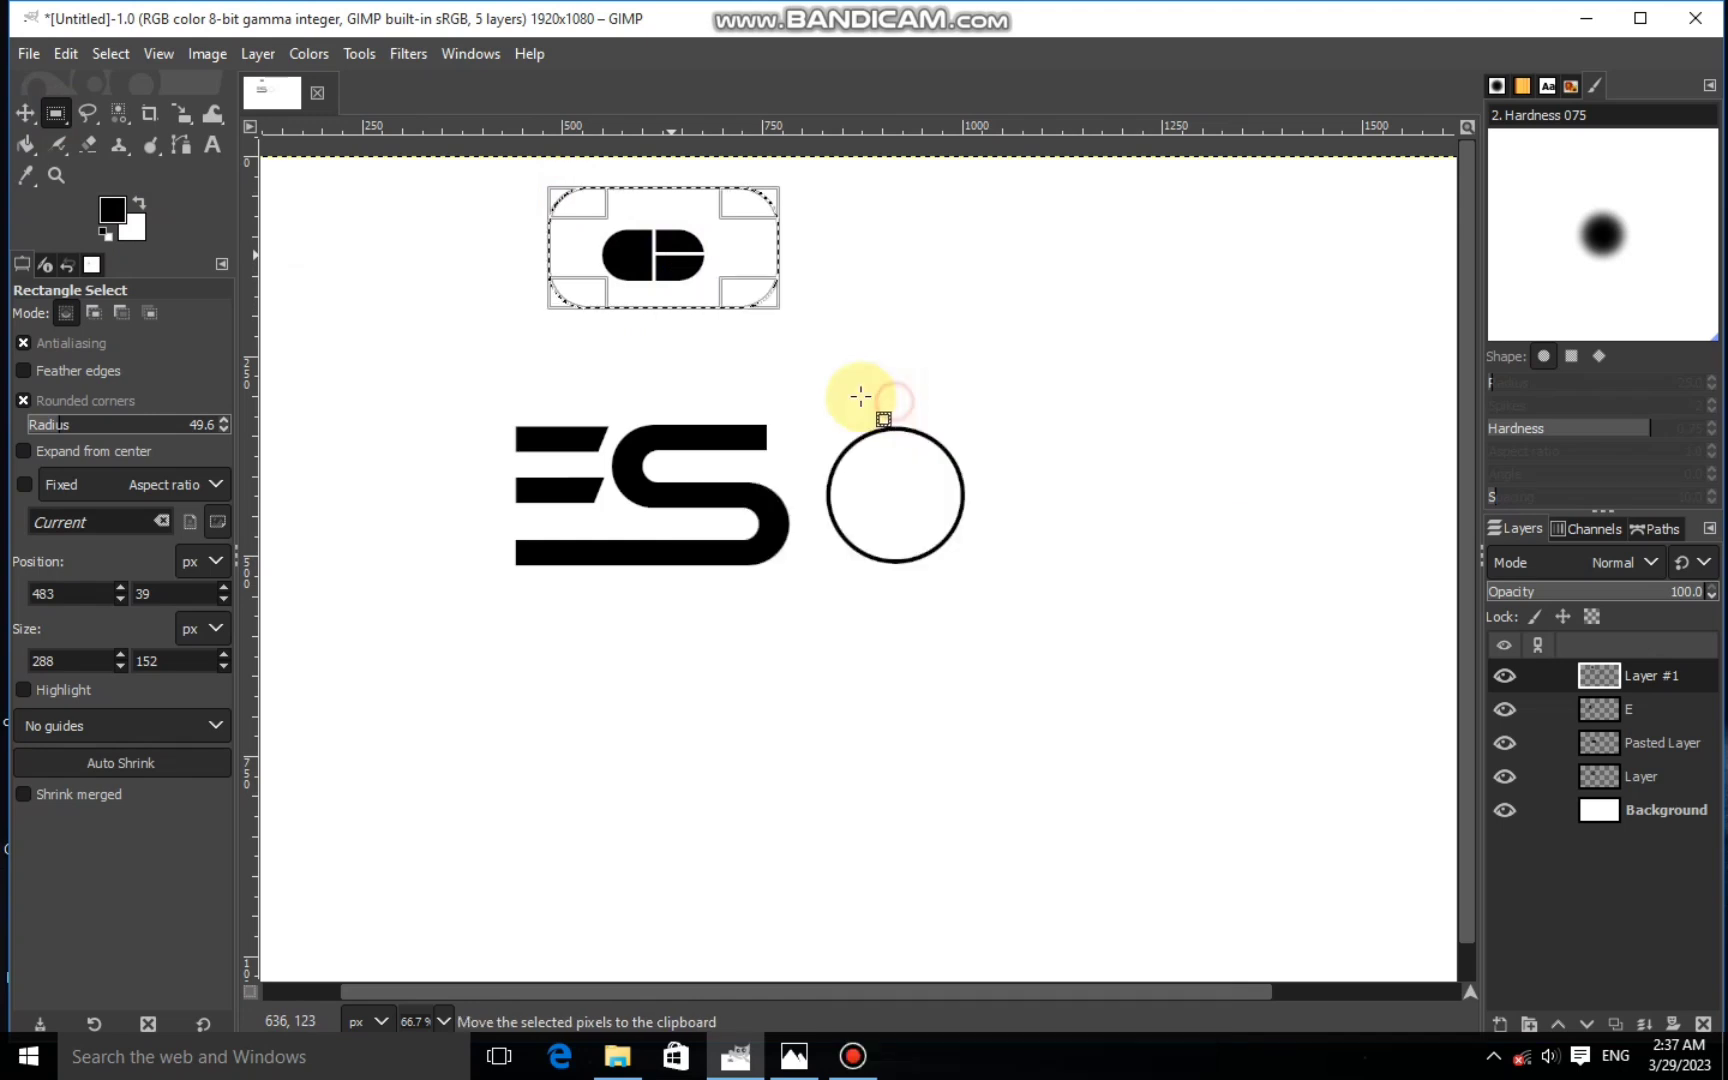
right_click(795, 338)
mouse_move(822, 390)
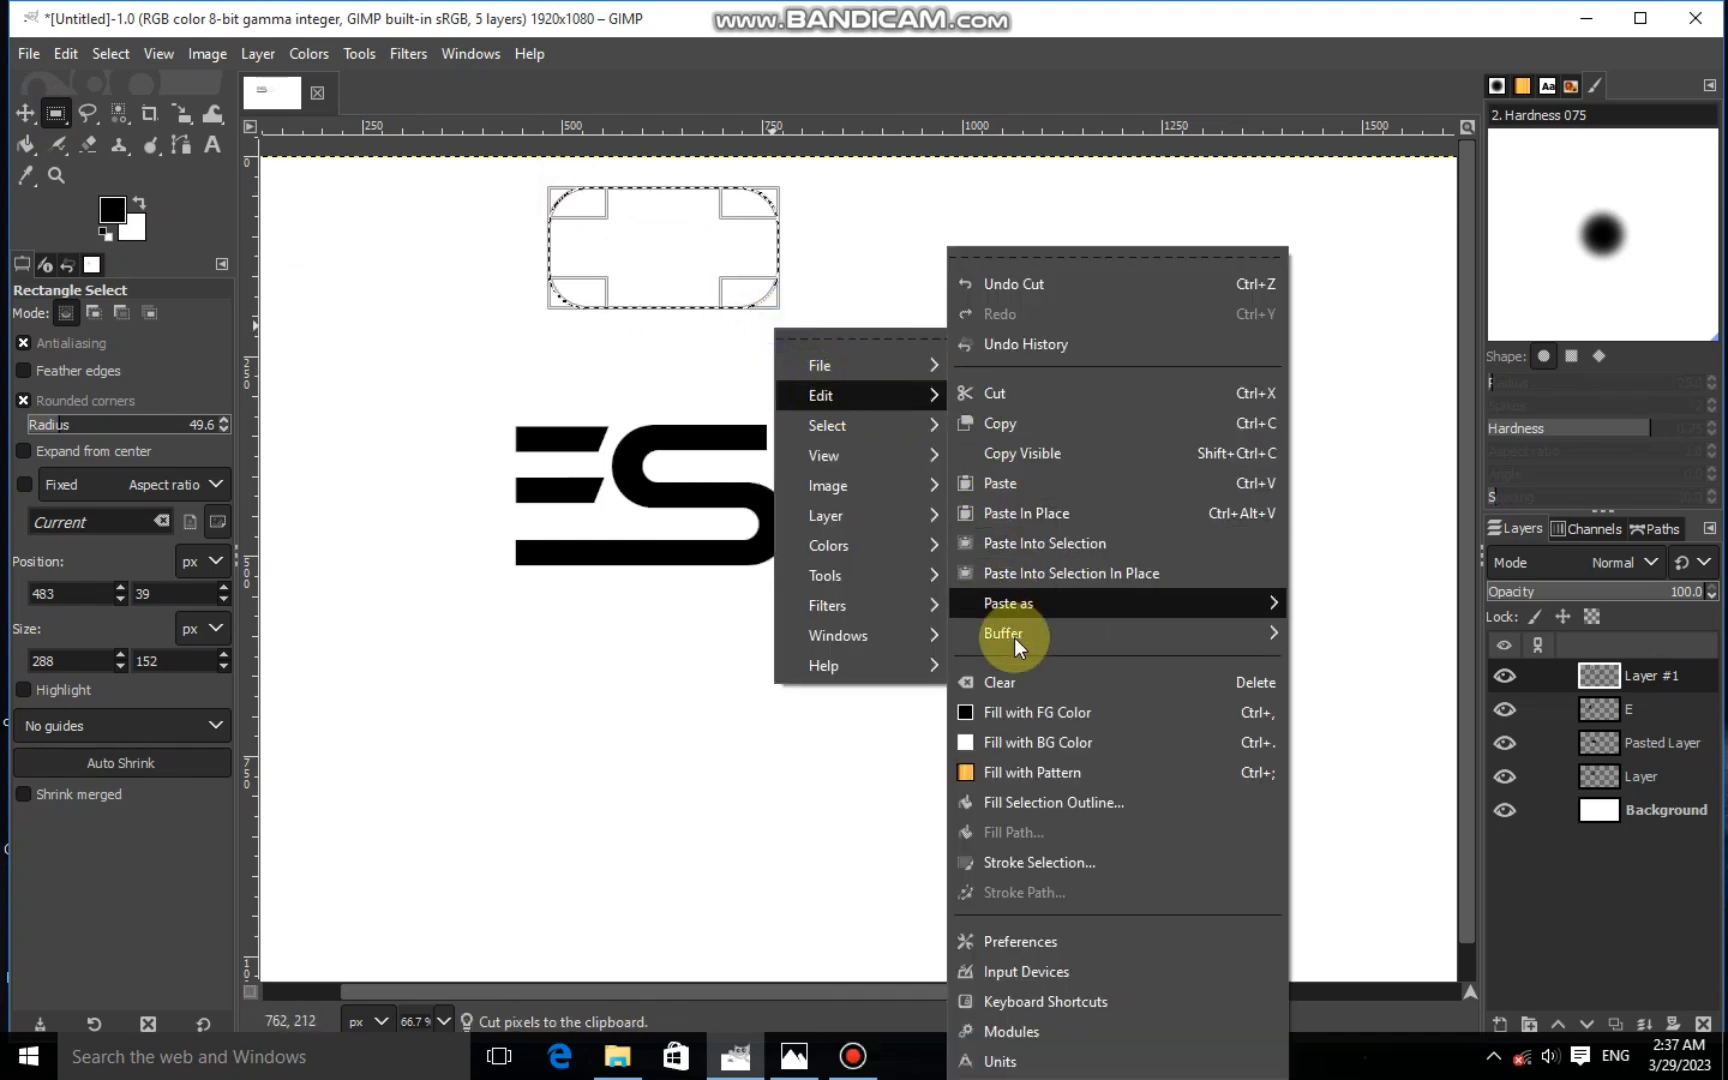
click(983, 487)
click(1500, 1020)
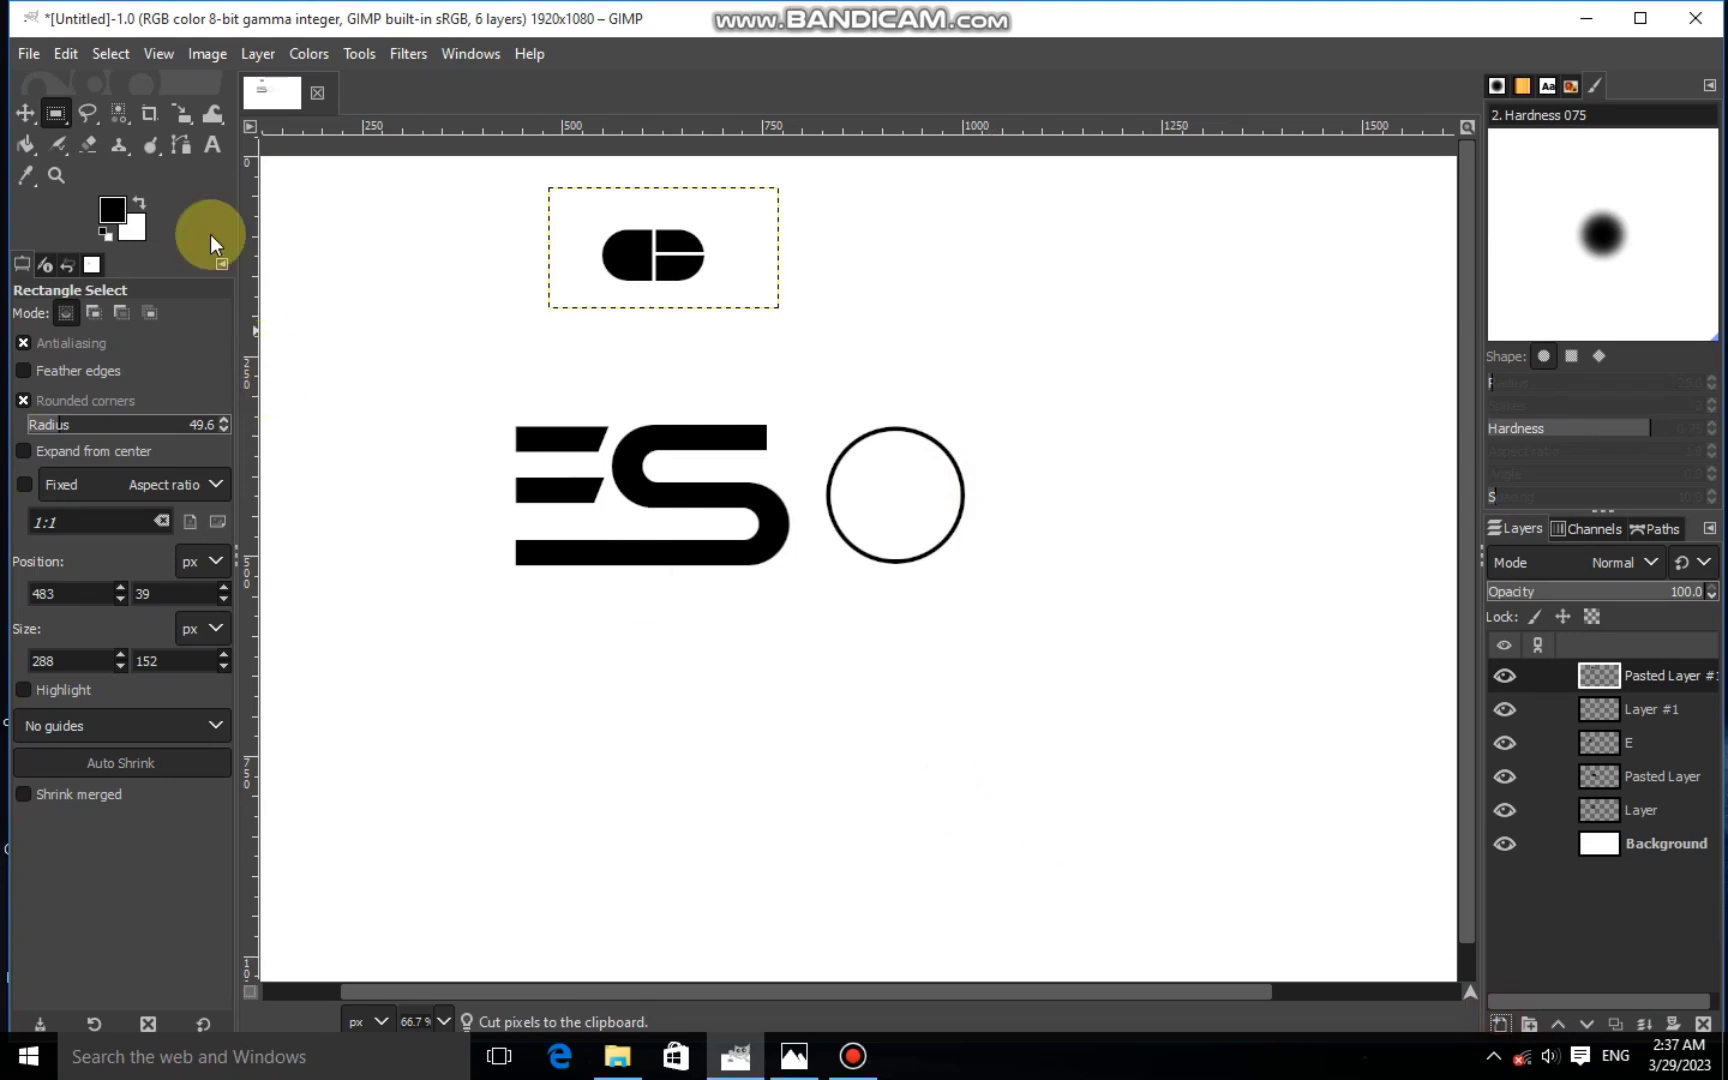
Reposition the pasted divided rounded shape inside the ring at its current 288 × 152 px layer size
click(181, 112)
click(655, 256)
drag(675, 270, 895, 494)
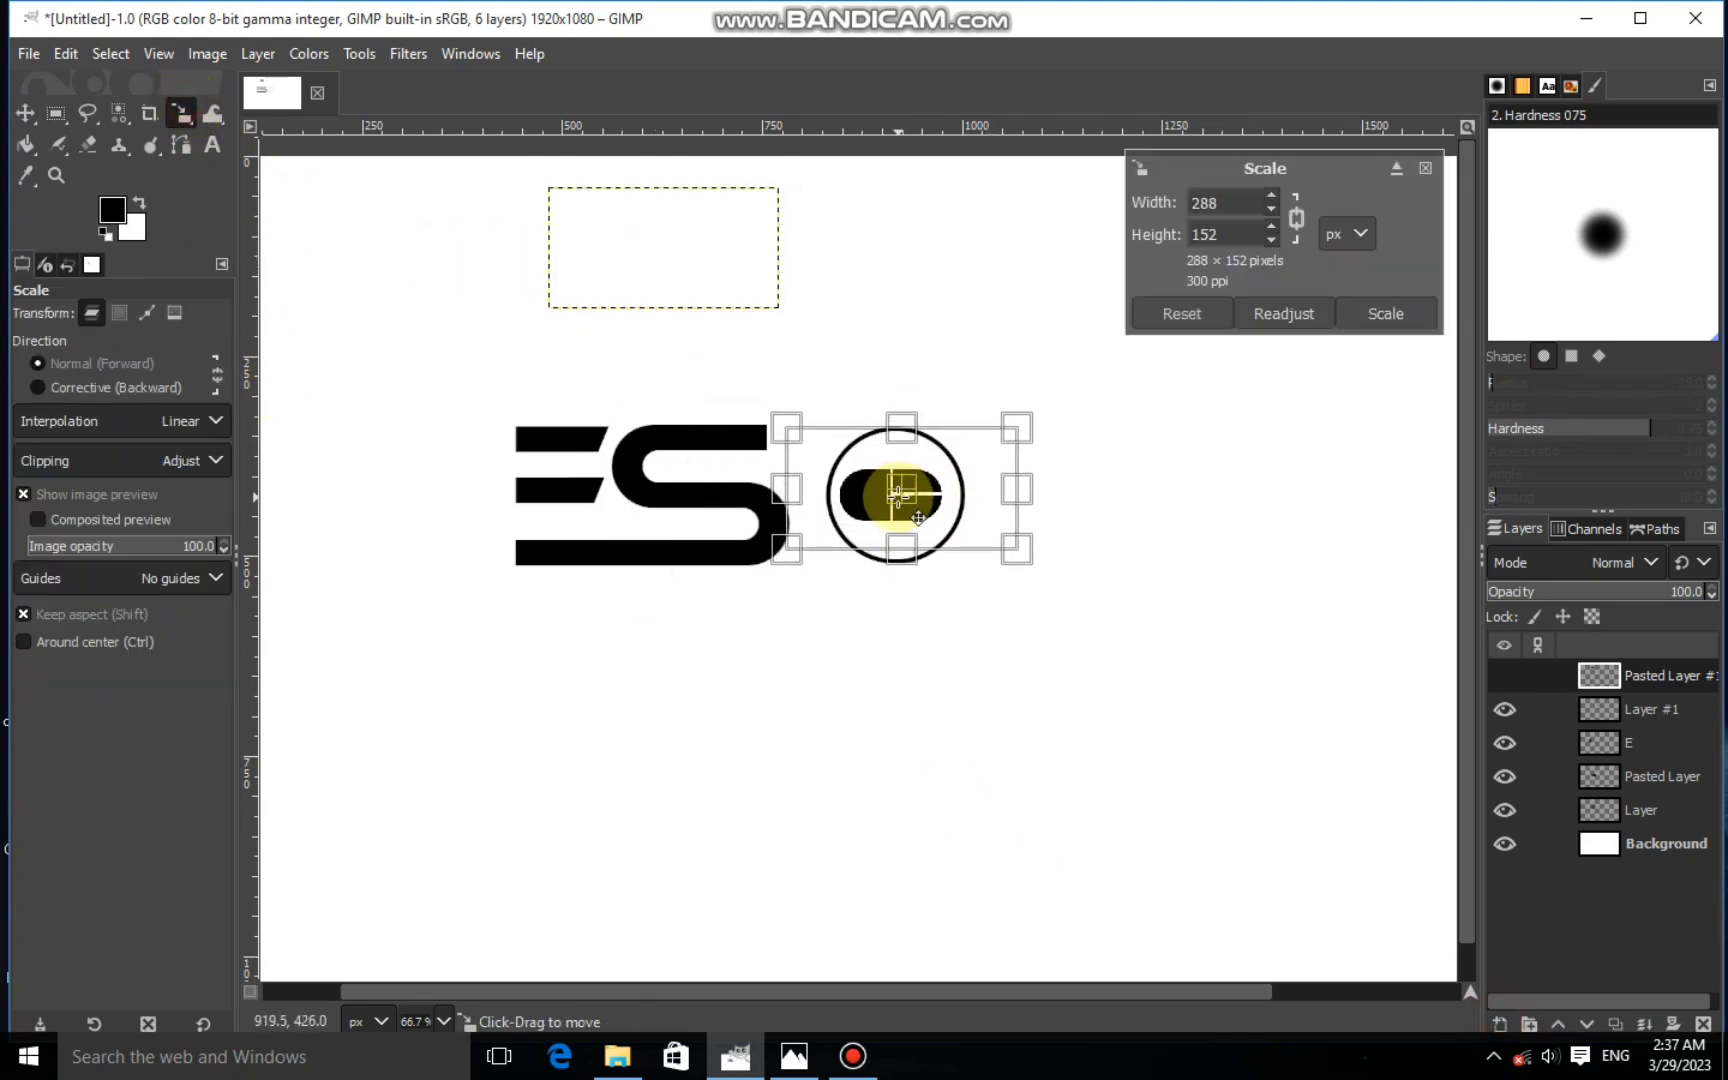
click(1386, 313)
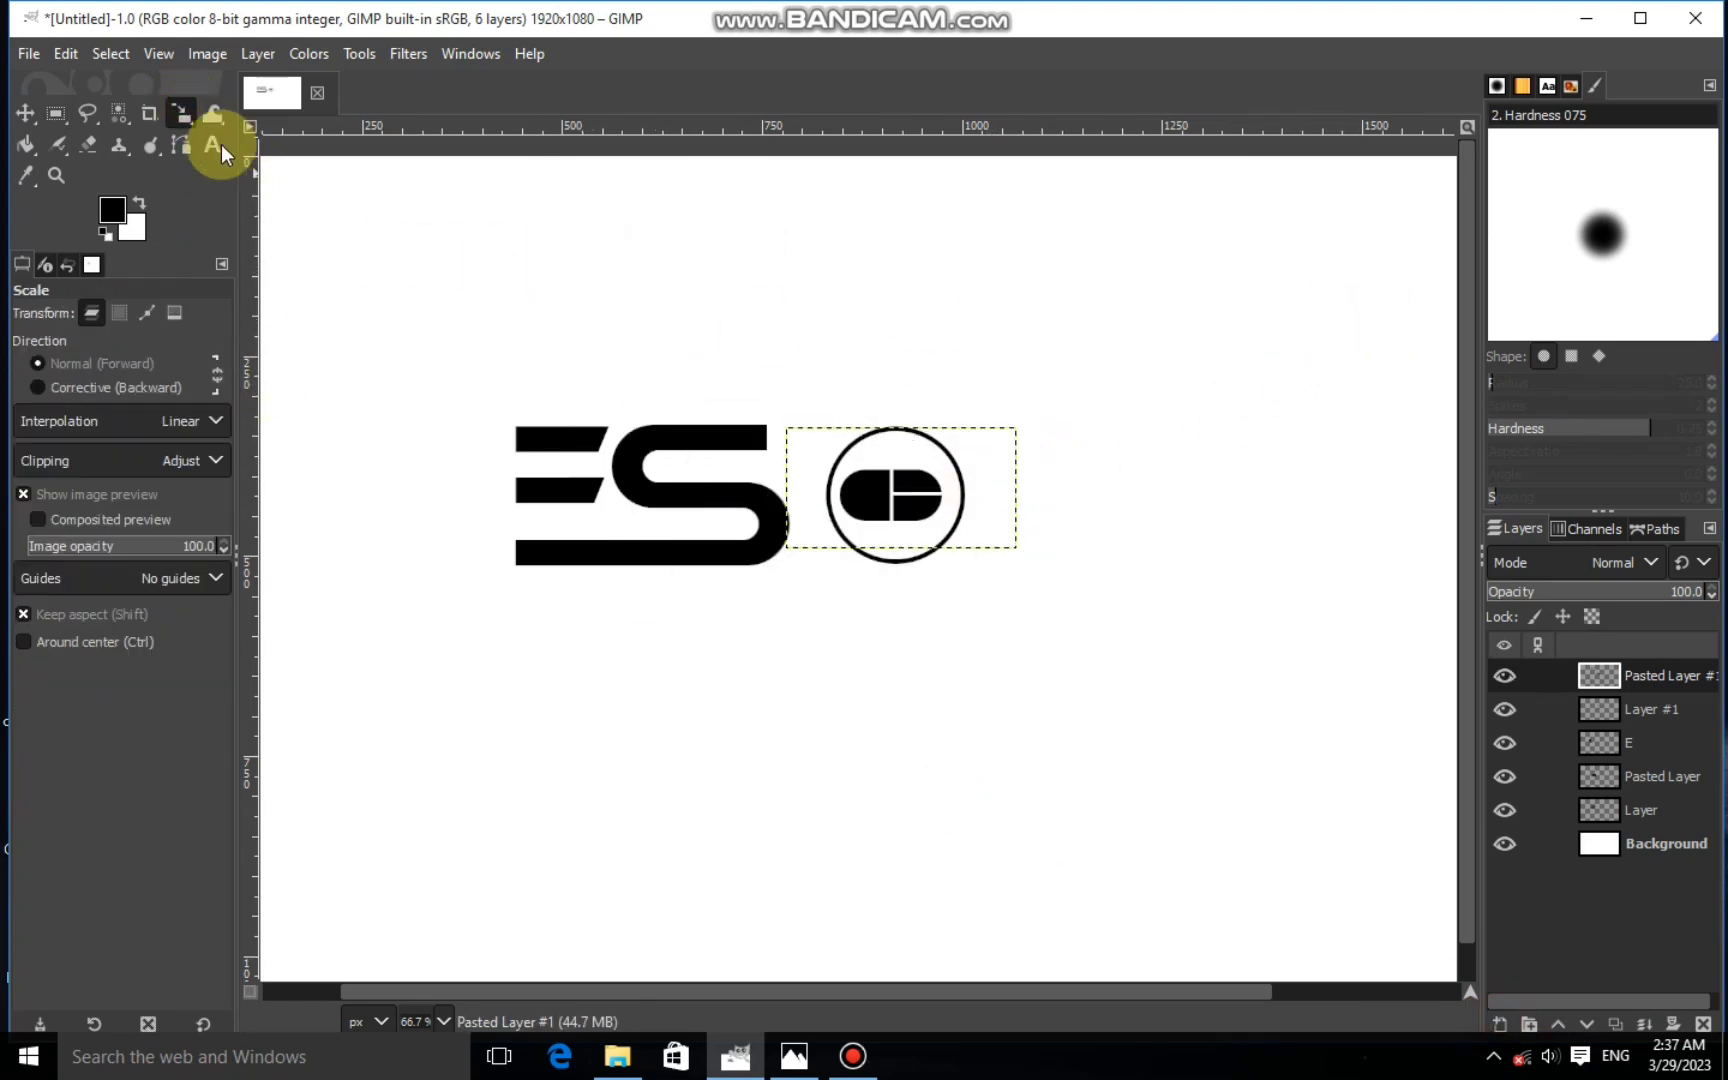
Rotate the divided rounded shape counter-clockwise to a diagonal so its split half points up toward the right of the ring
drag(188, 108, 270, 154)
drag(822, 490, 829, 532)
click(1388, 340)
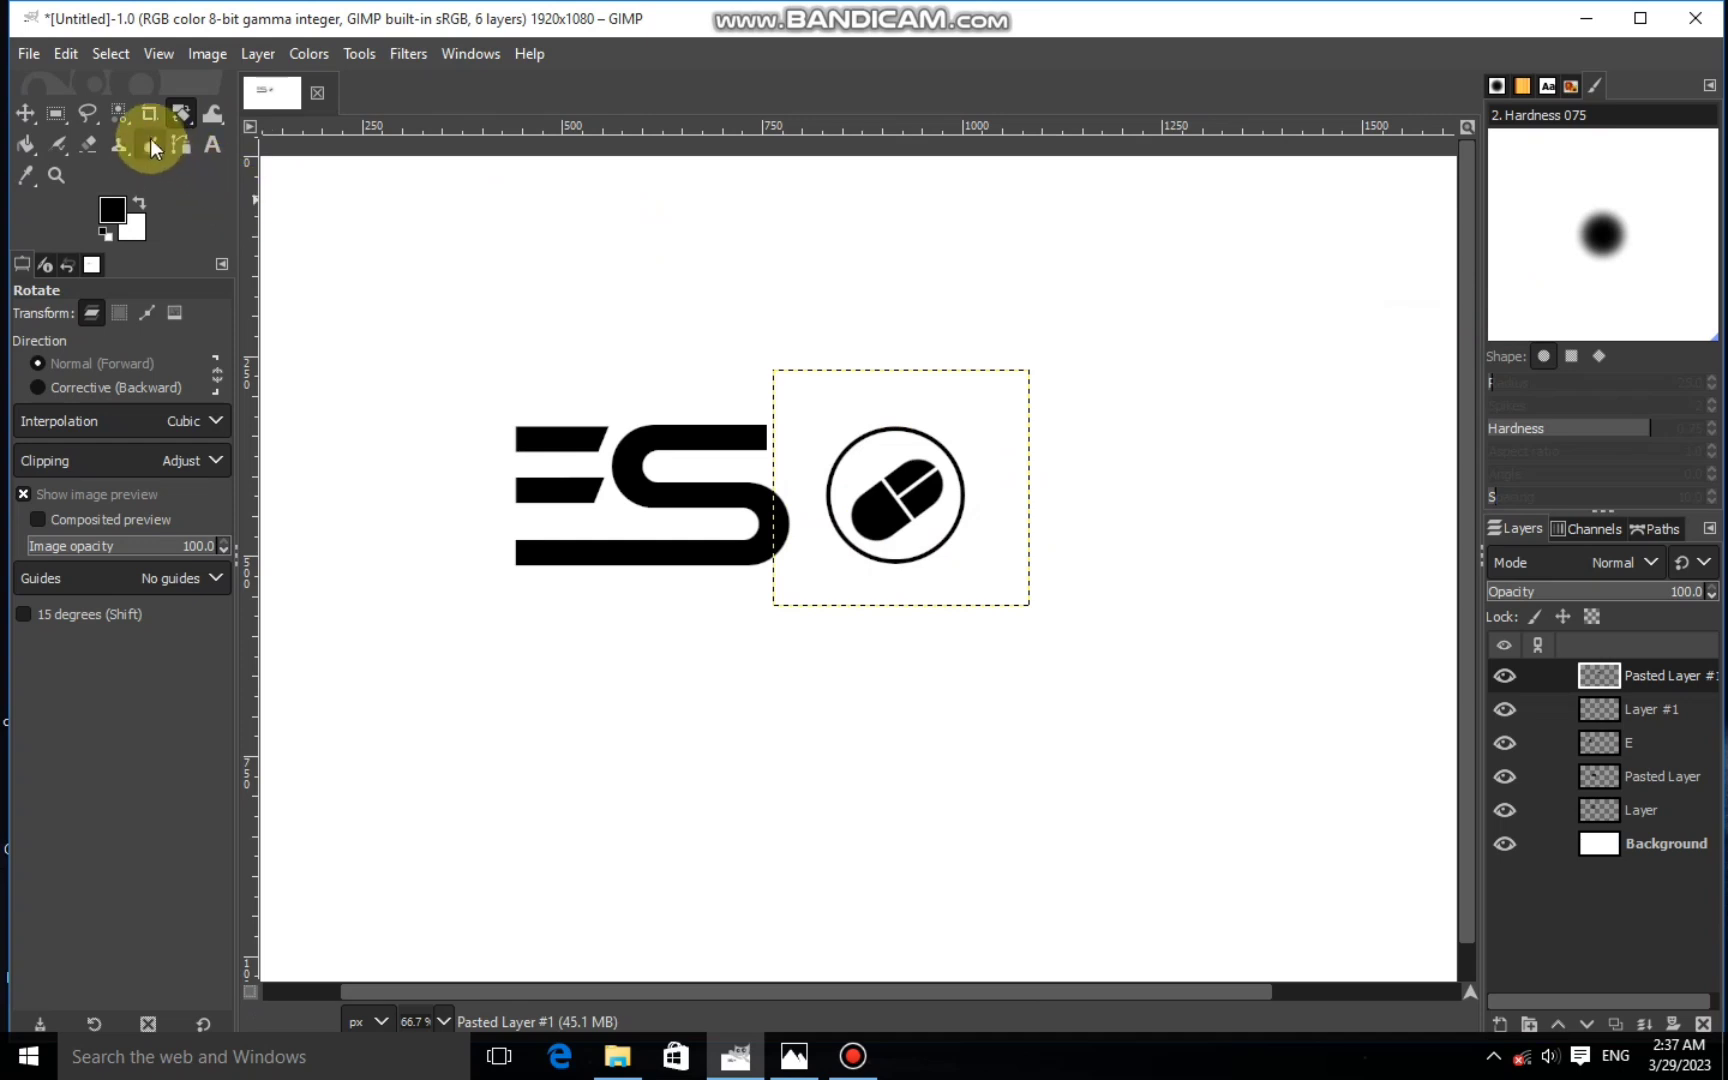
Nudge the rotated divided shape slightly so it sits centred within the ring, keeping its size
drag(178, 111, 252, 180)
click(950, 482)
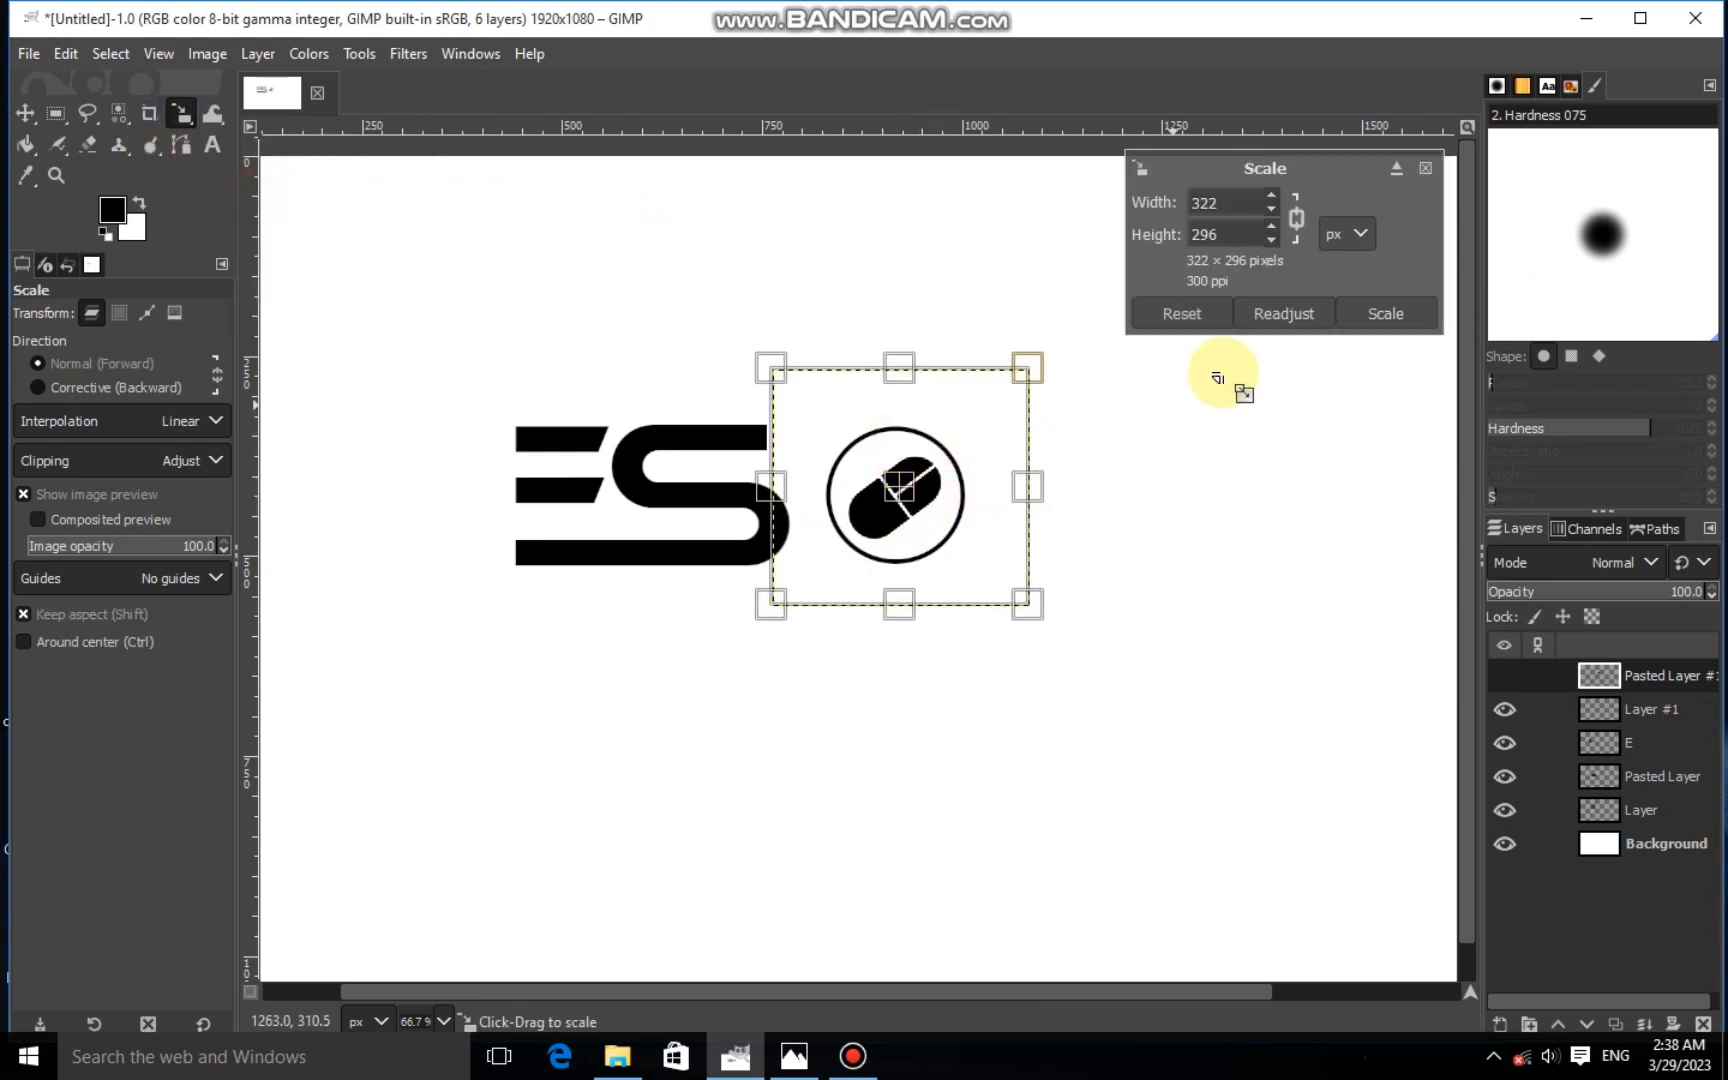
click(1361, 318)
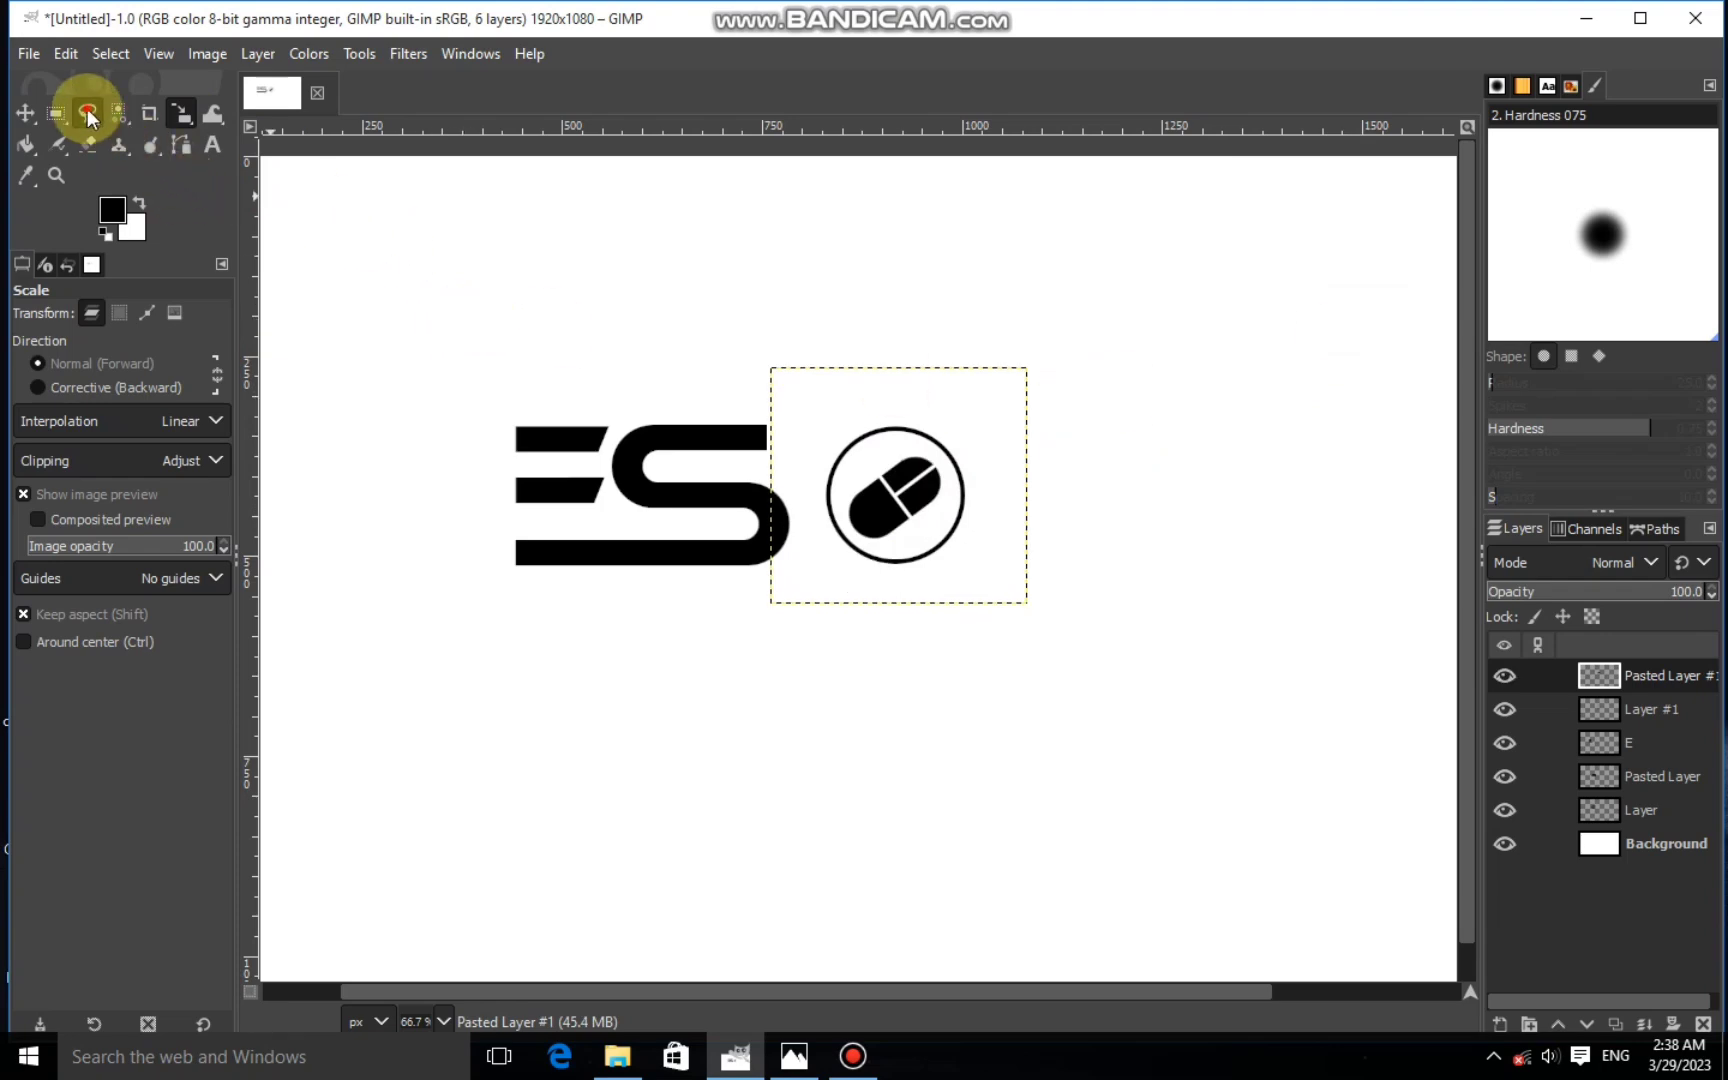
click(86, 108)
scroll(876, 436, up, 6)
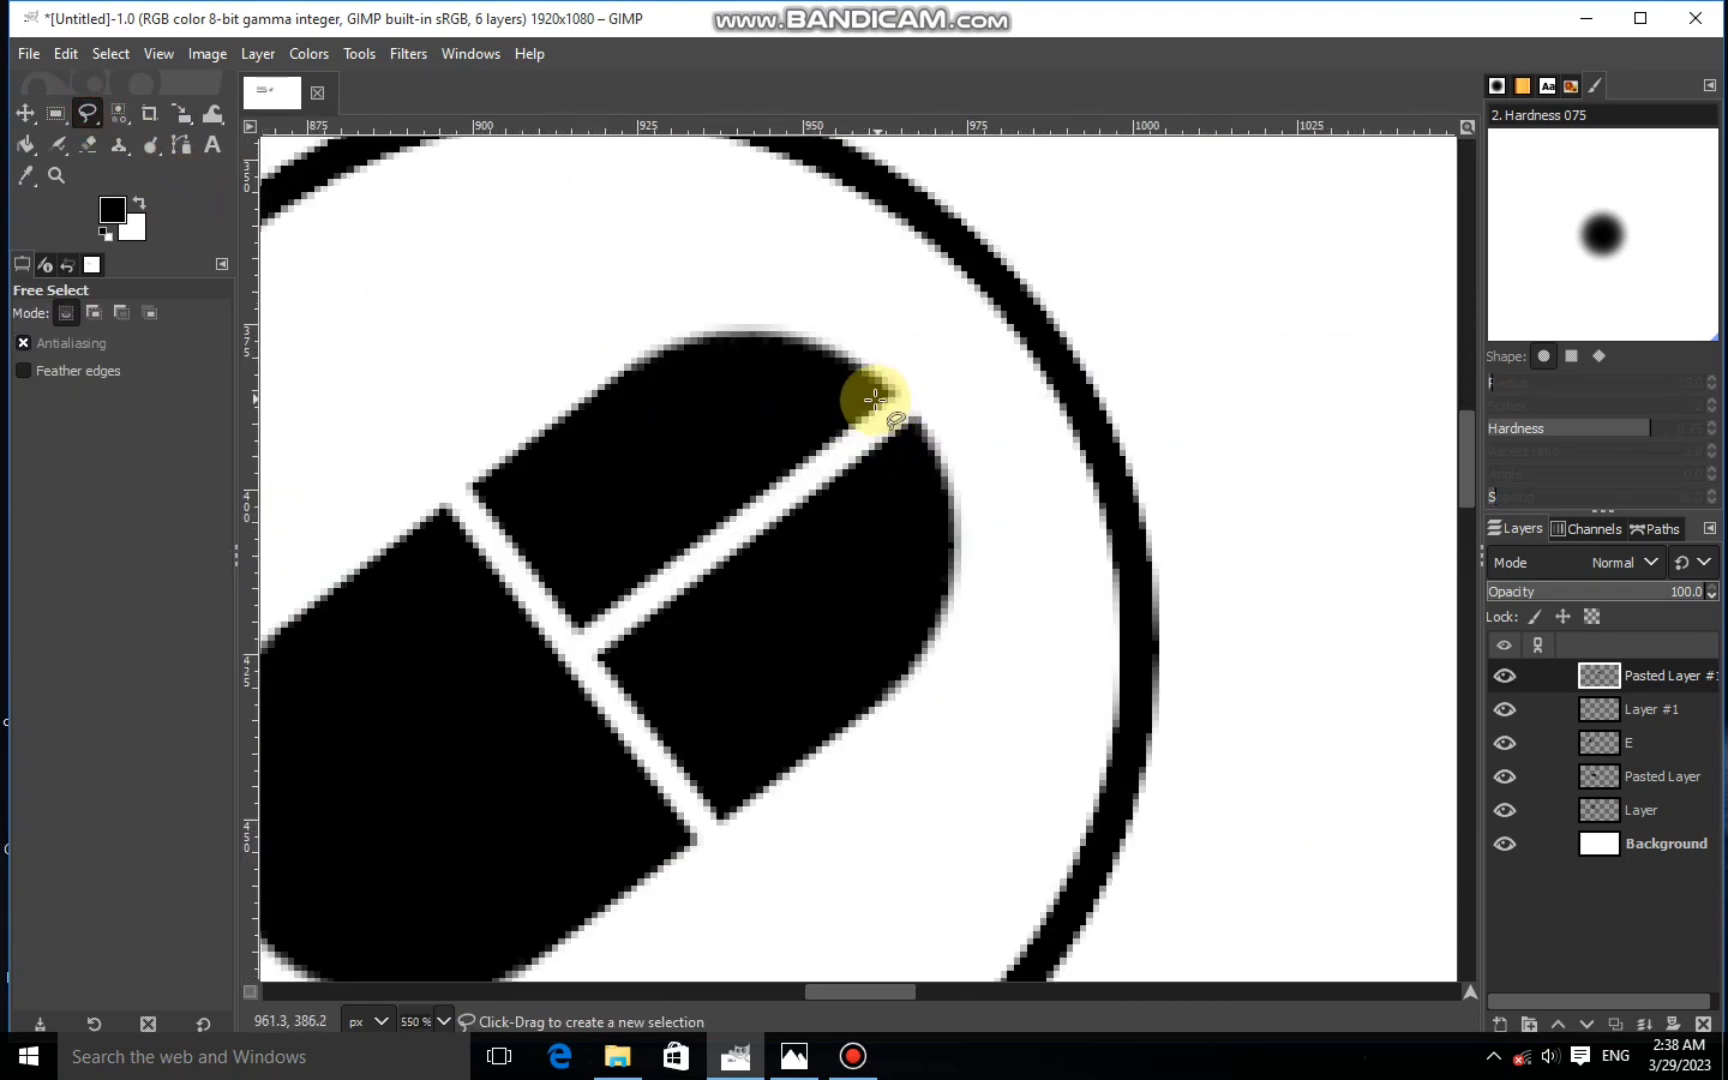
click(843, 425)
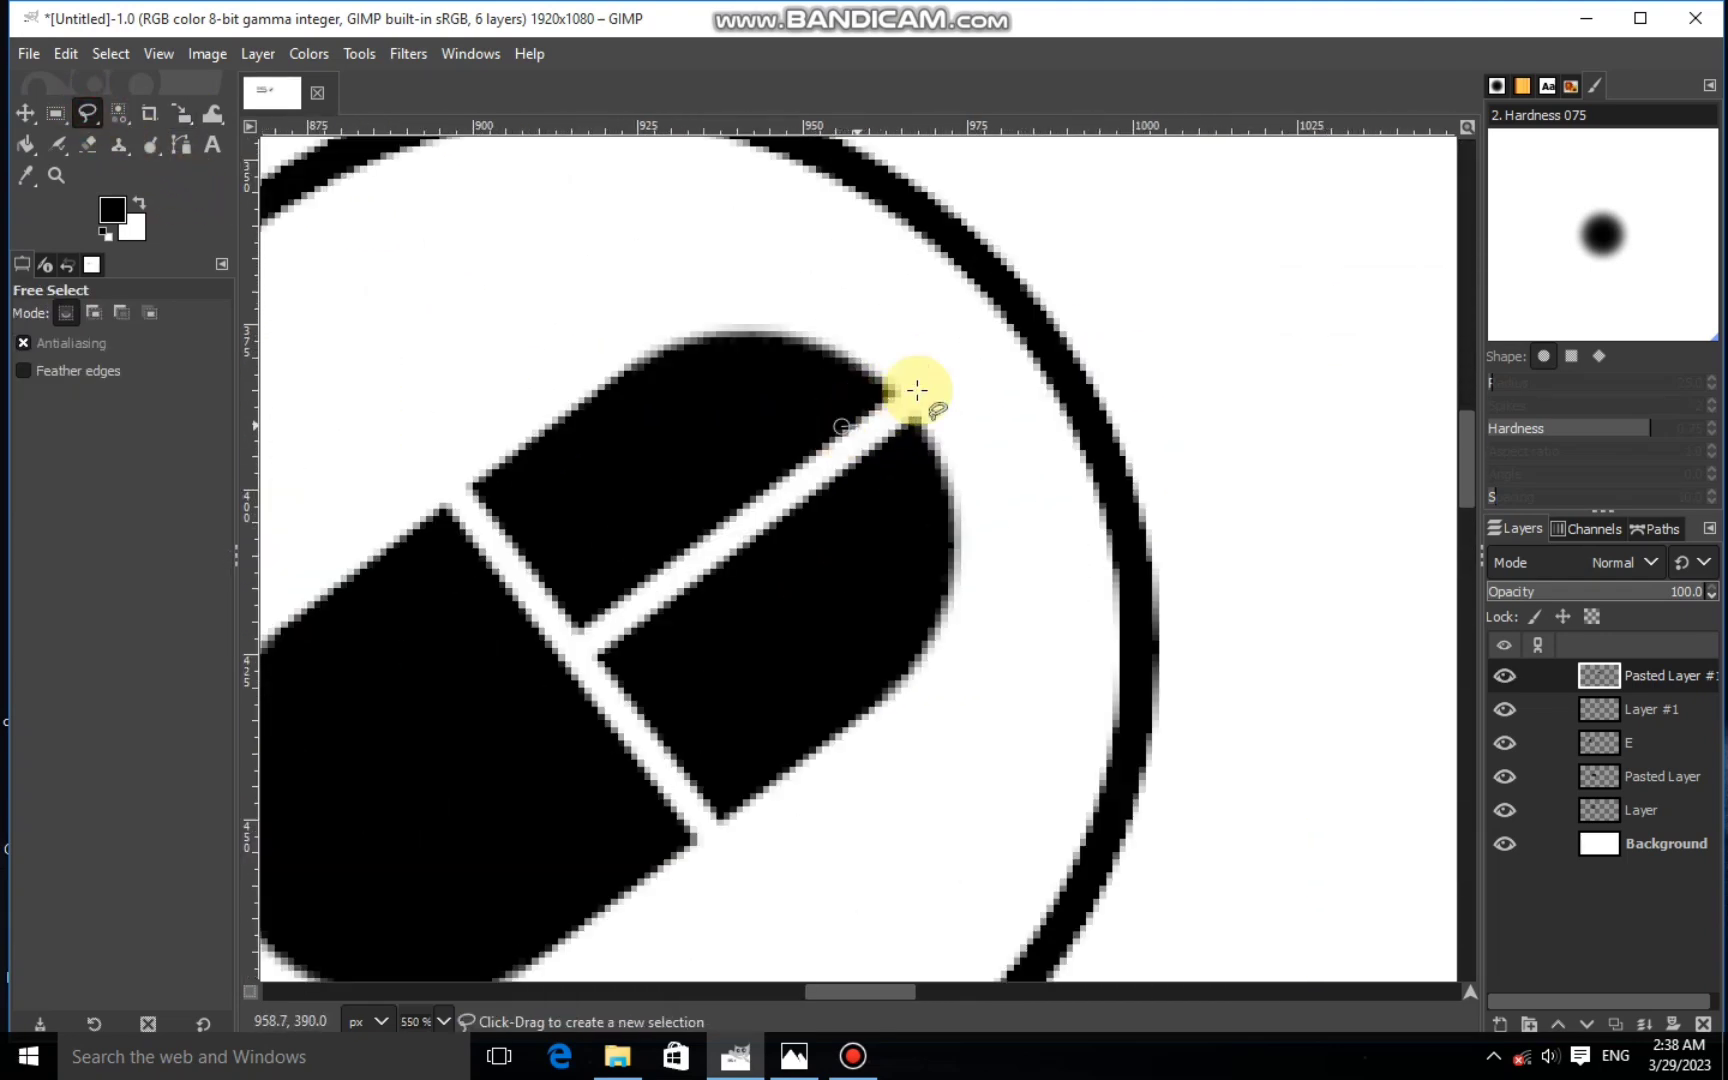
click(1010, 290)
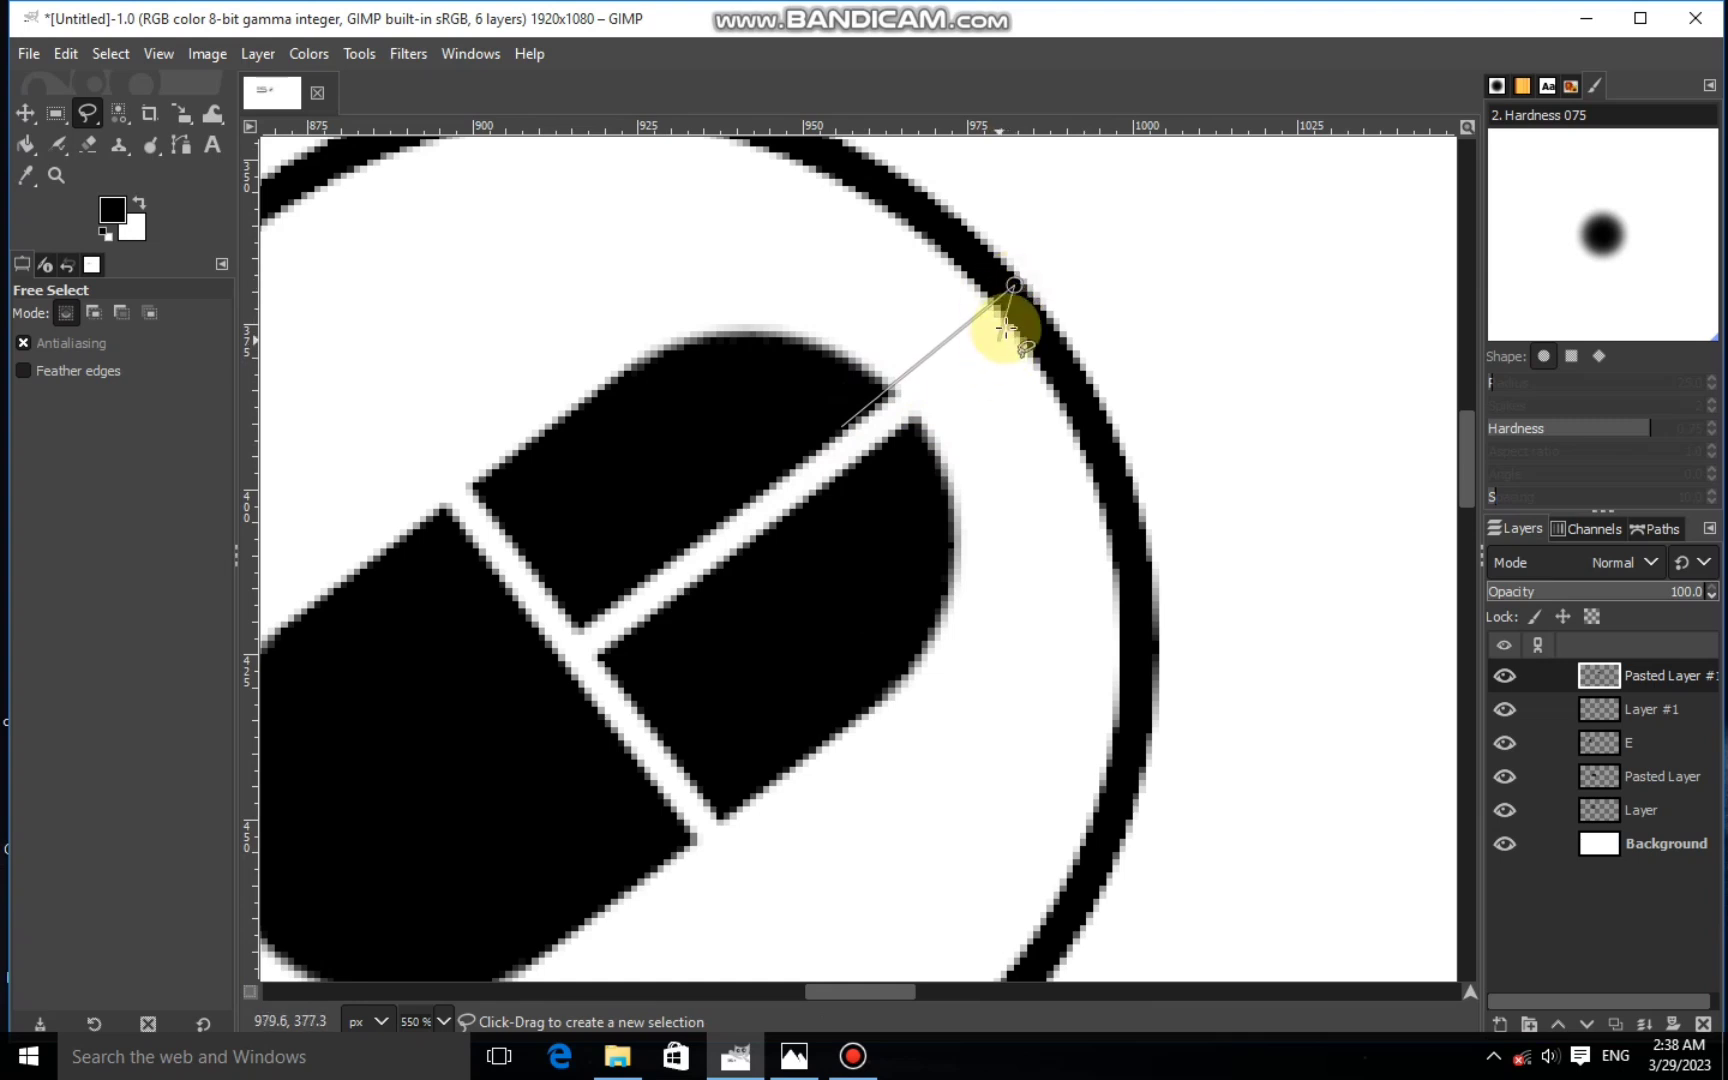
Draw a straight path from the upper split segment's tip to the ring and stroke it in white, 5 px wide
click(190, 150)
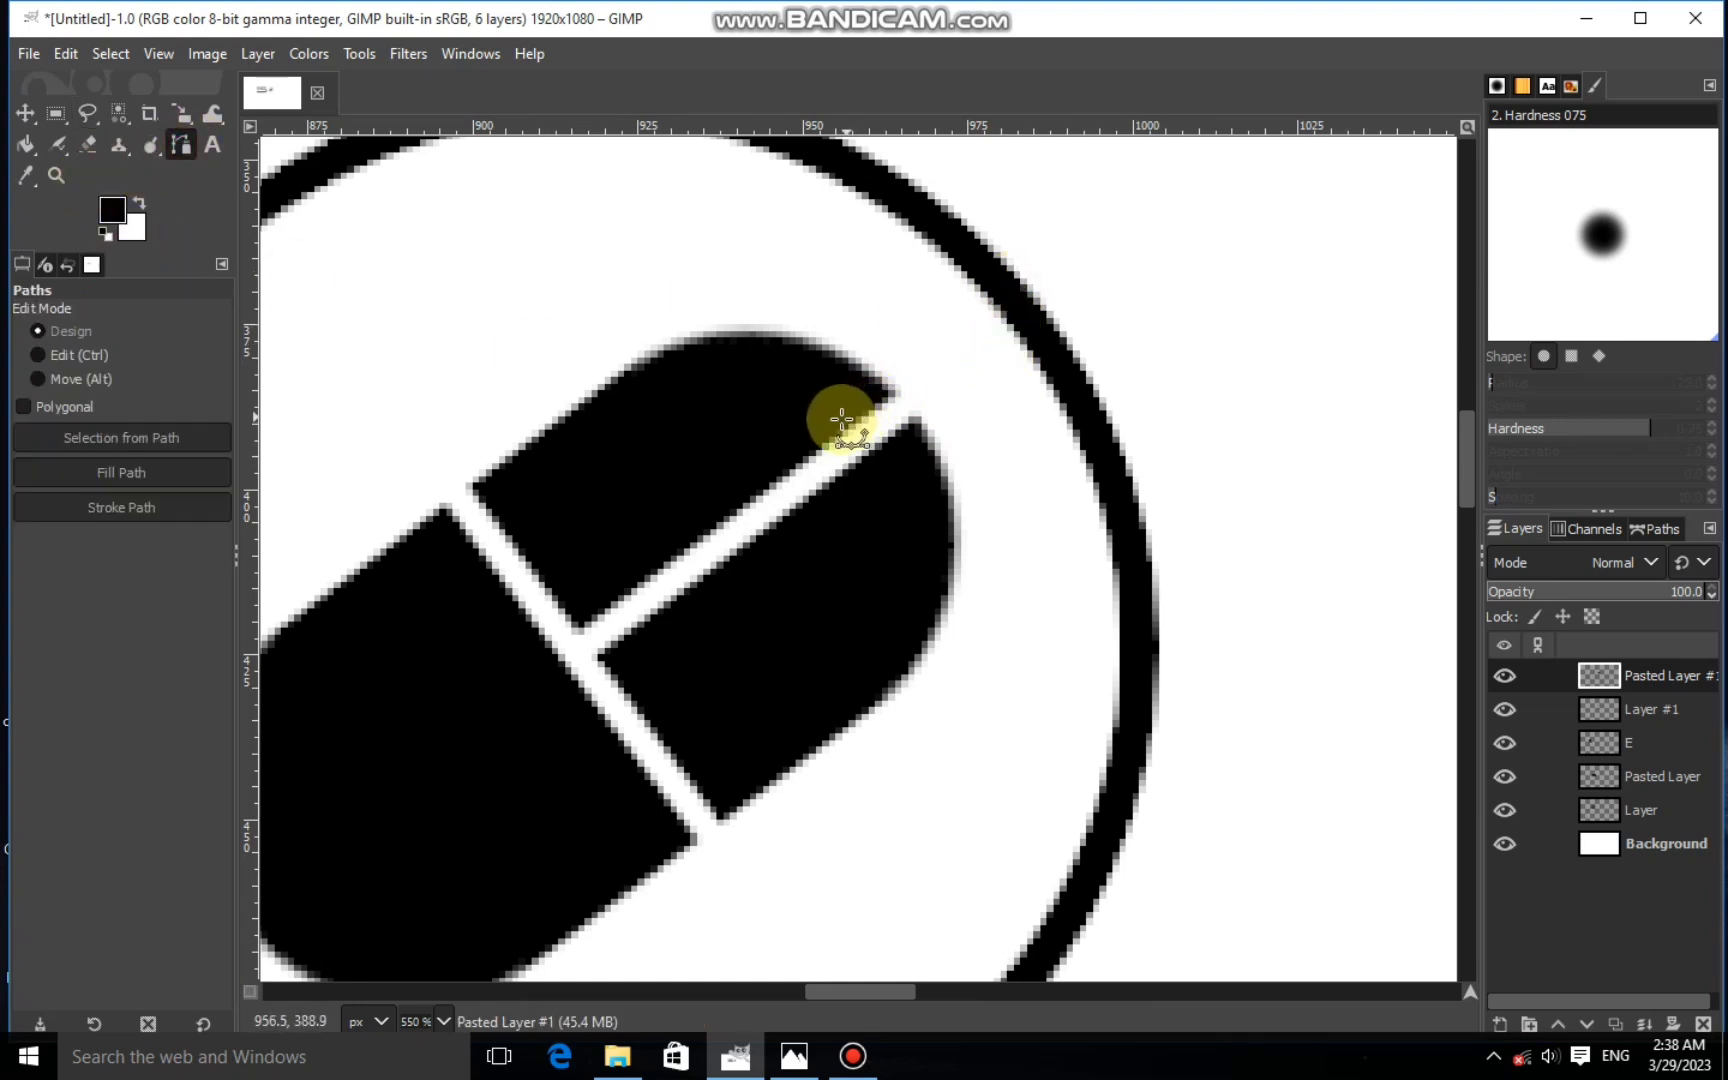
click(839, 420)
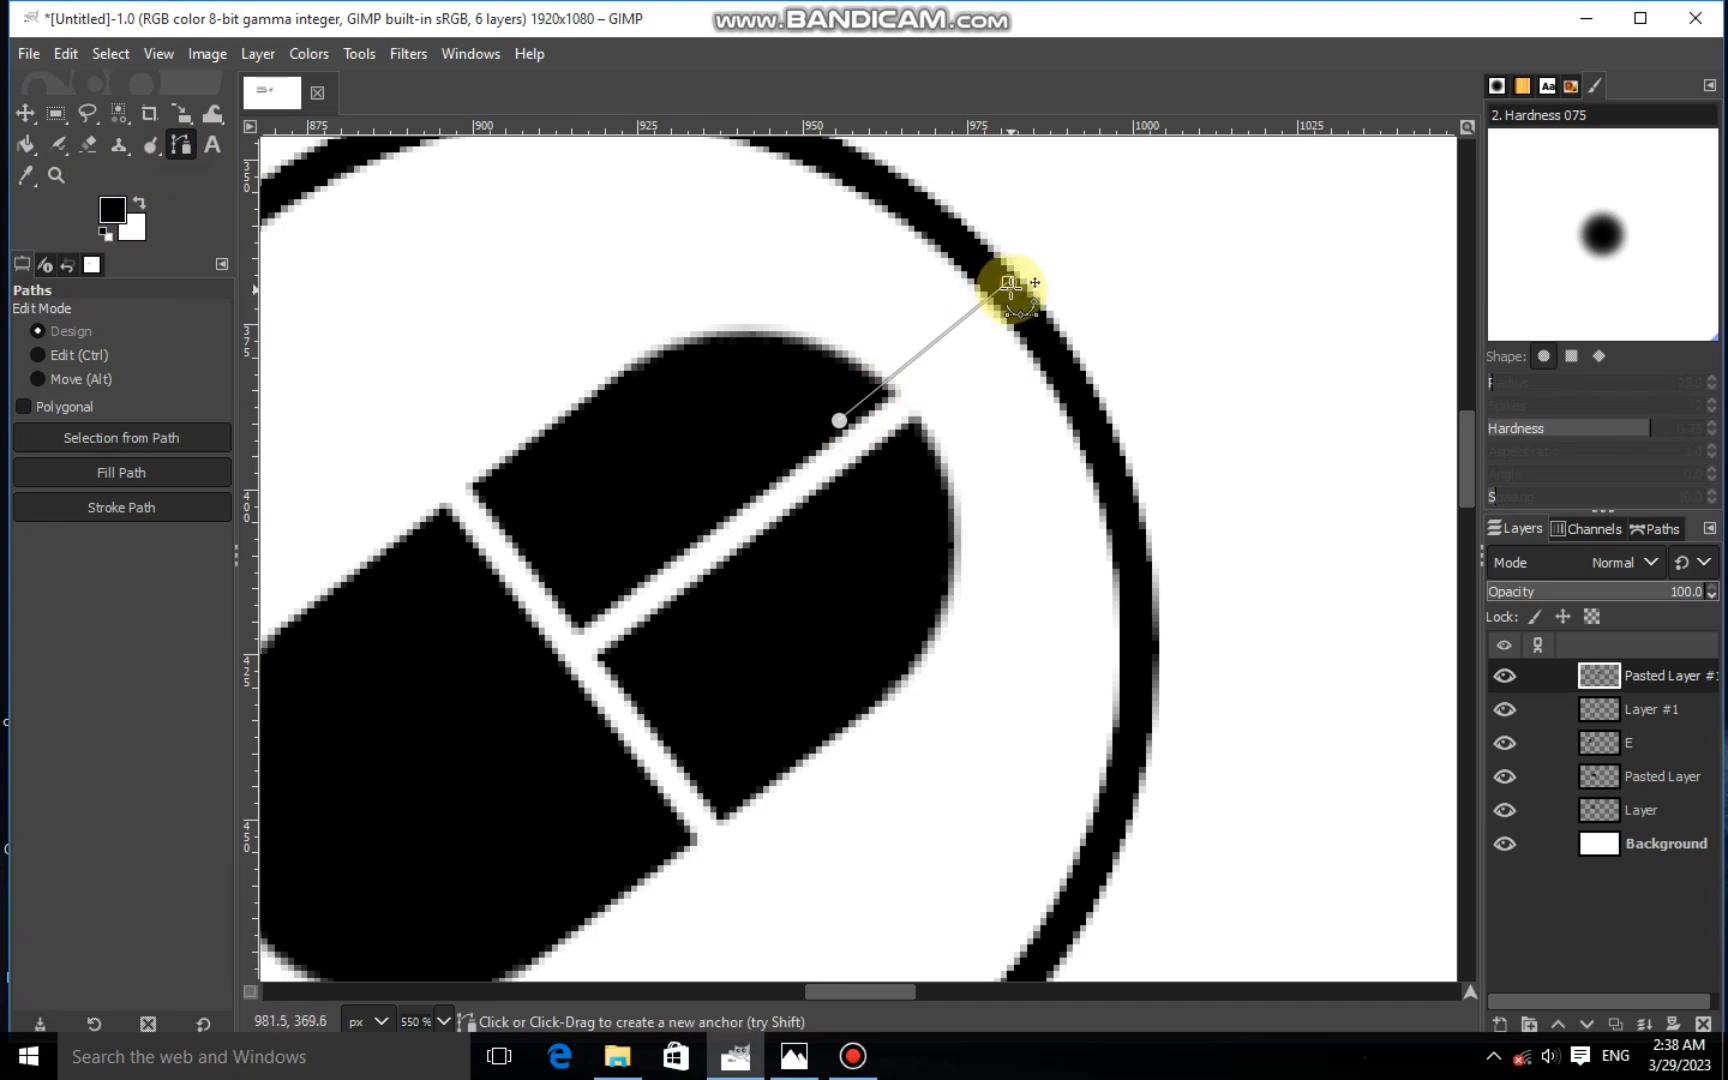
right_click(1011, 293)
mouse_move(1076, 365)
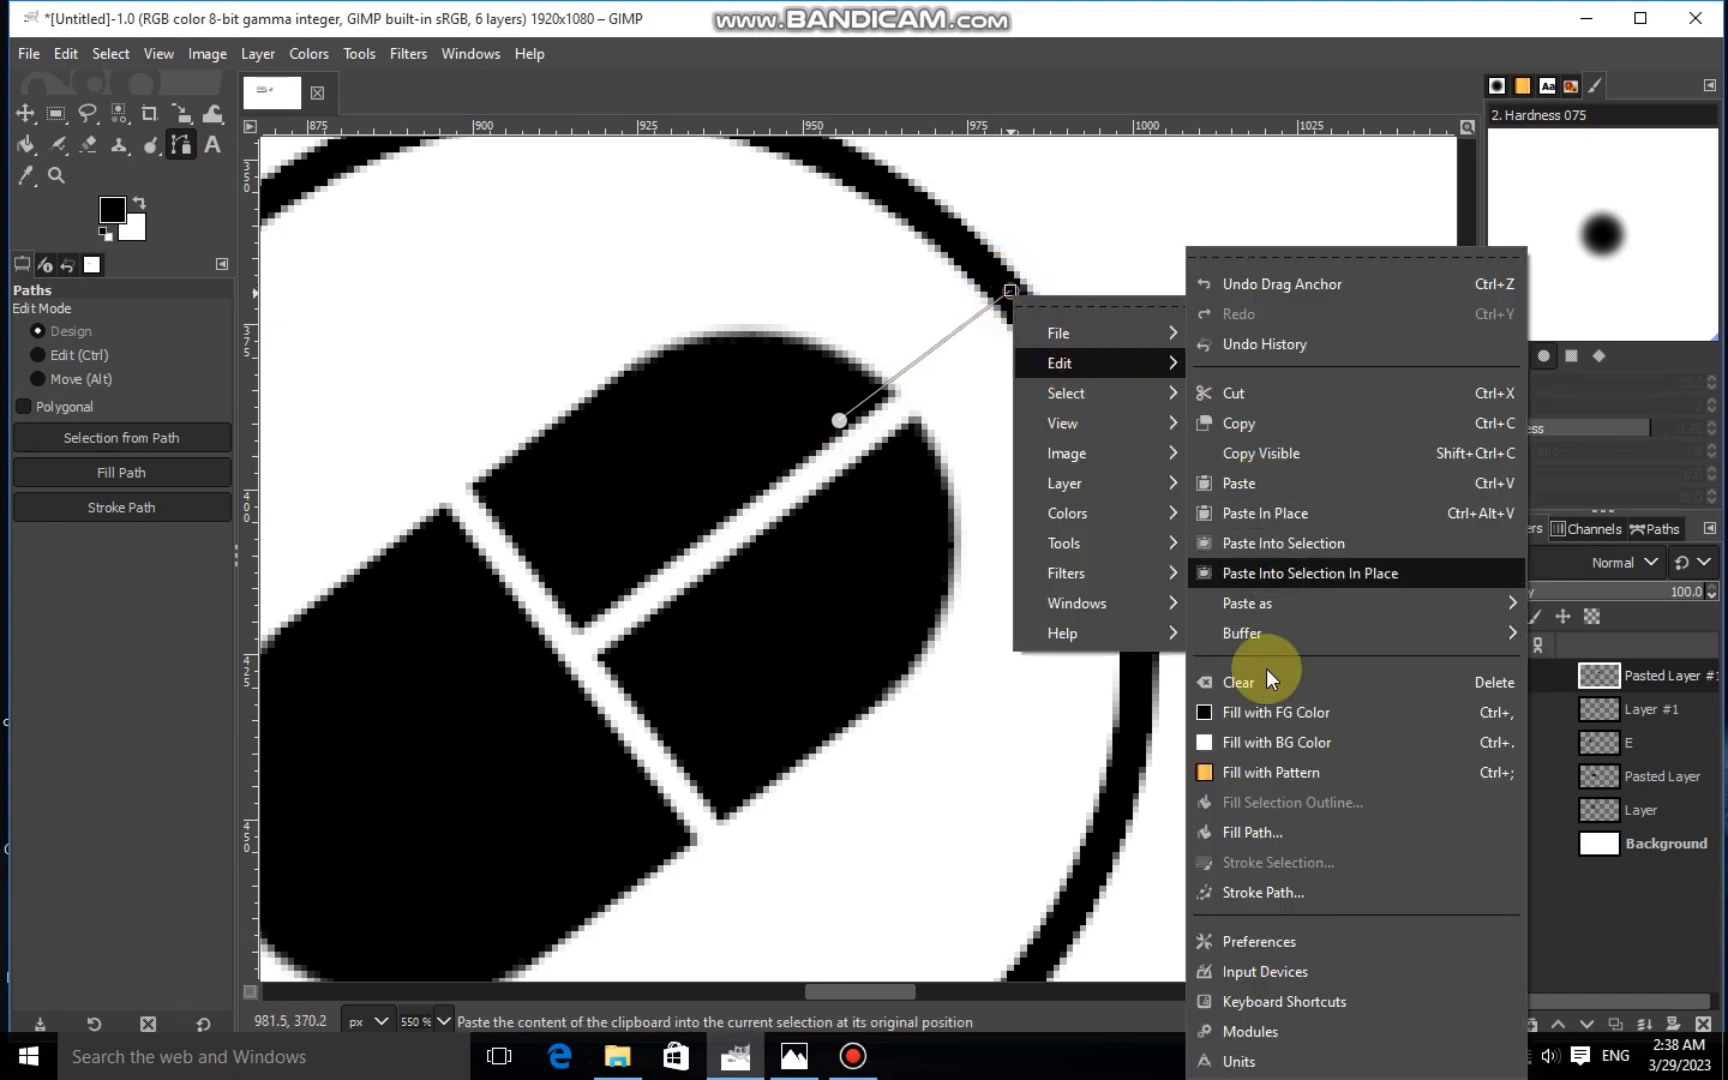
click(1266, 890)
click(1208, 786)
click(1210, 785)
click(1210, 784)
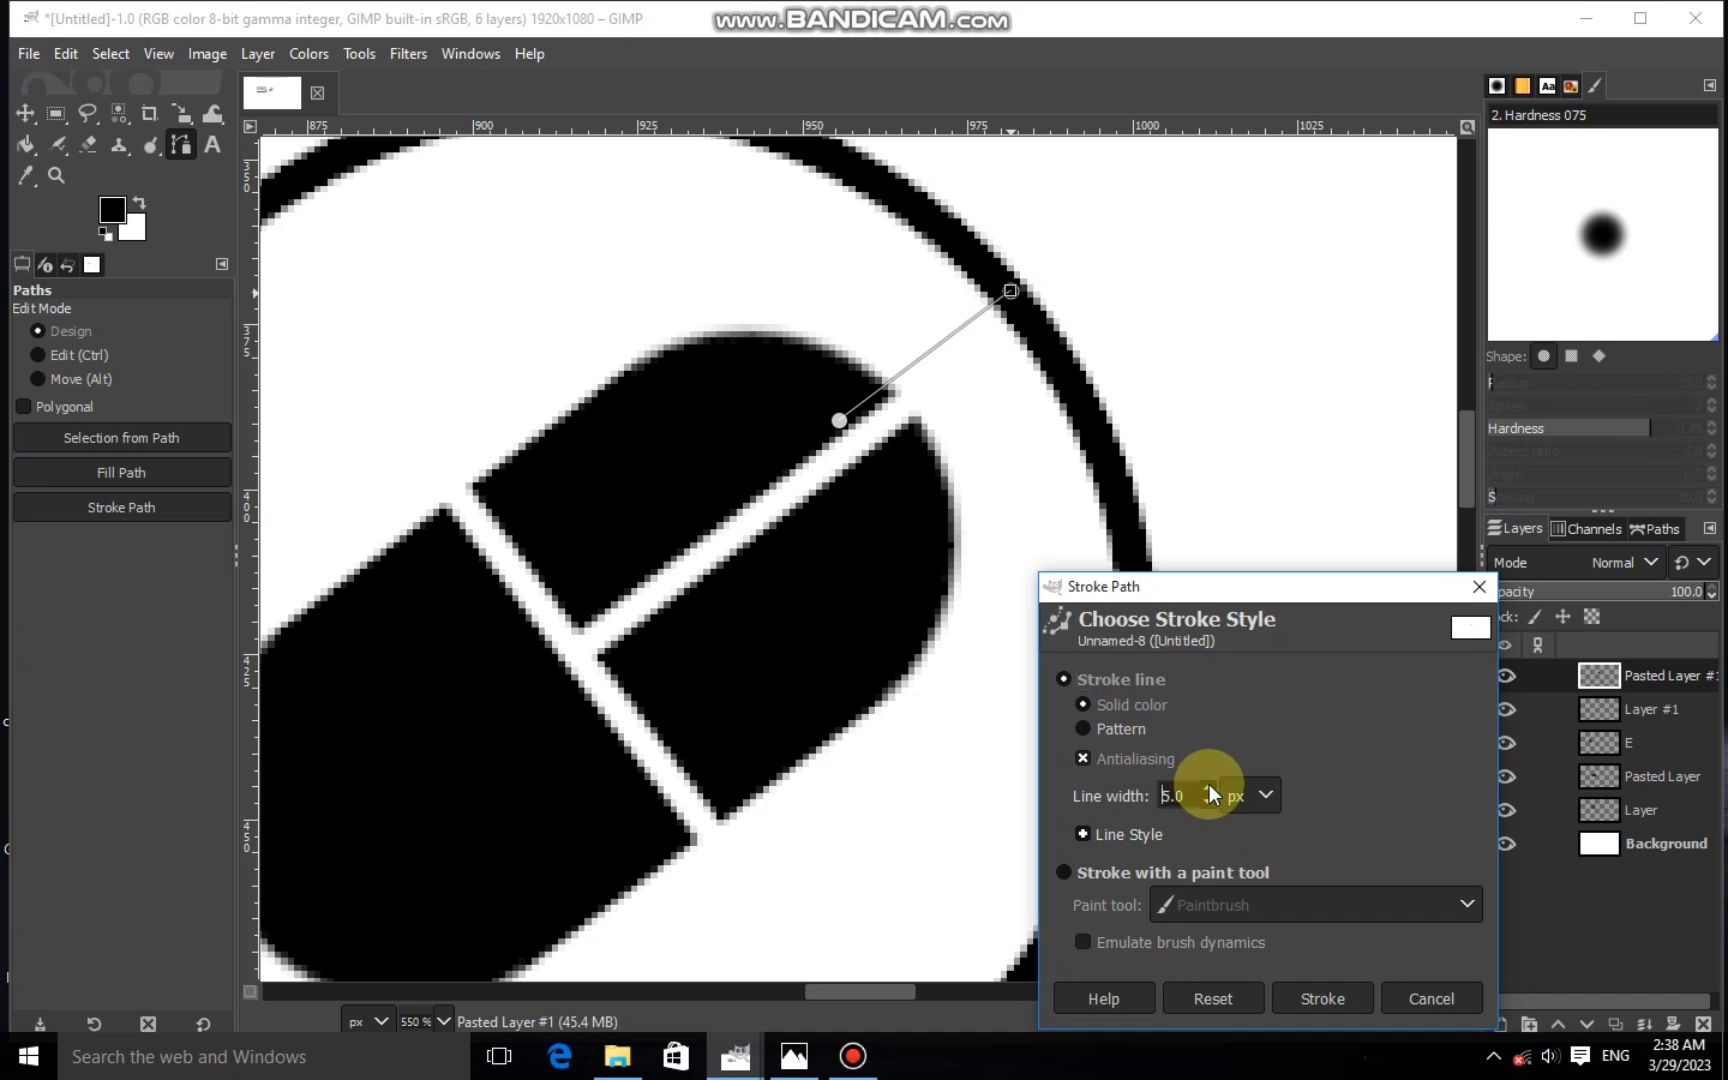
click(139, 203)
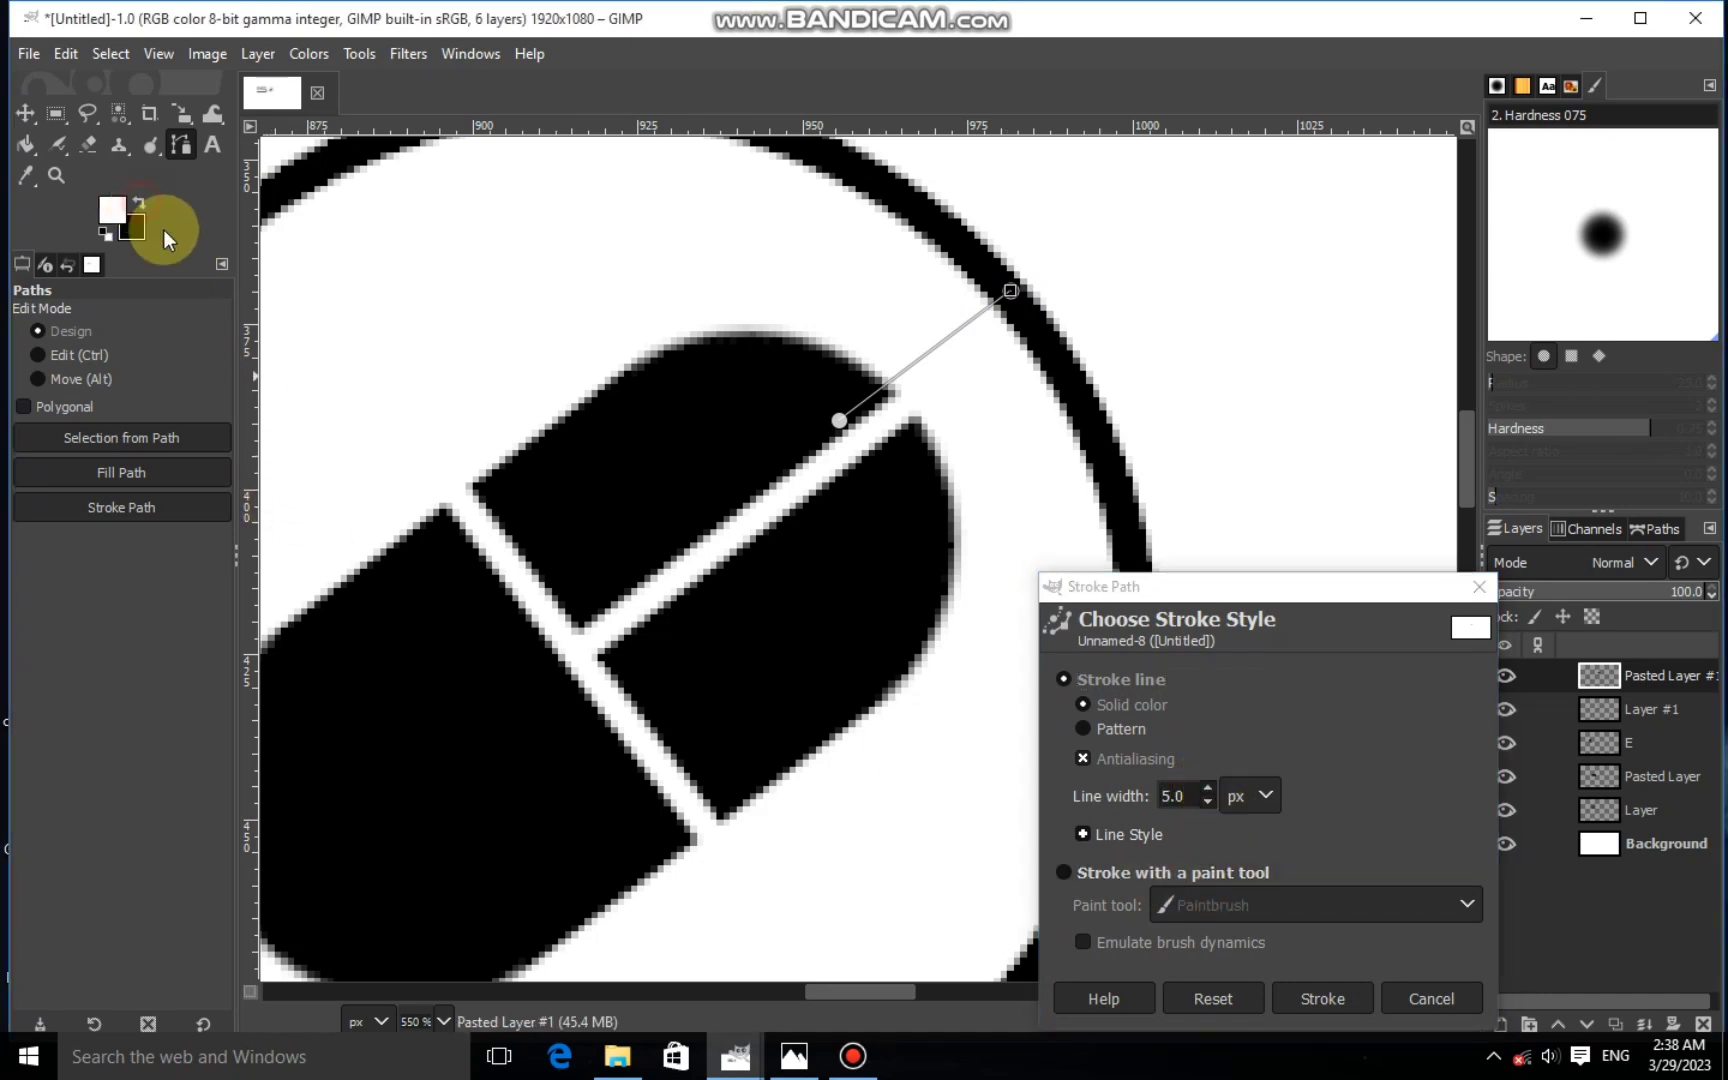
click(1316, 1000)
Restore black as the foreground colour and stroke the same path again with a 5 px solid line
click(139, 205)
right_click(986, 412)
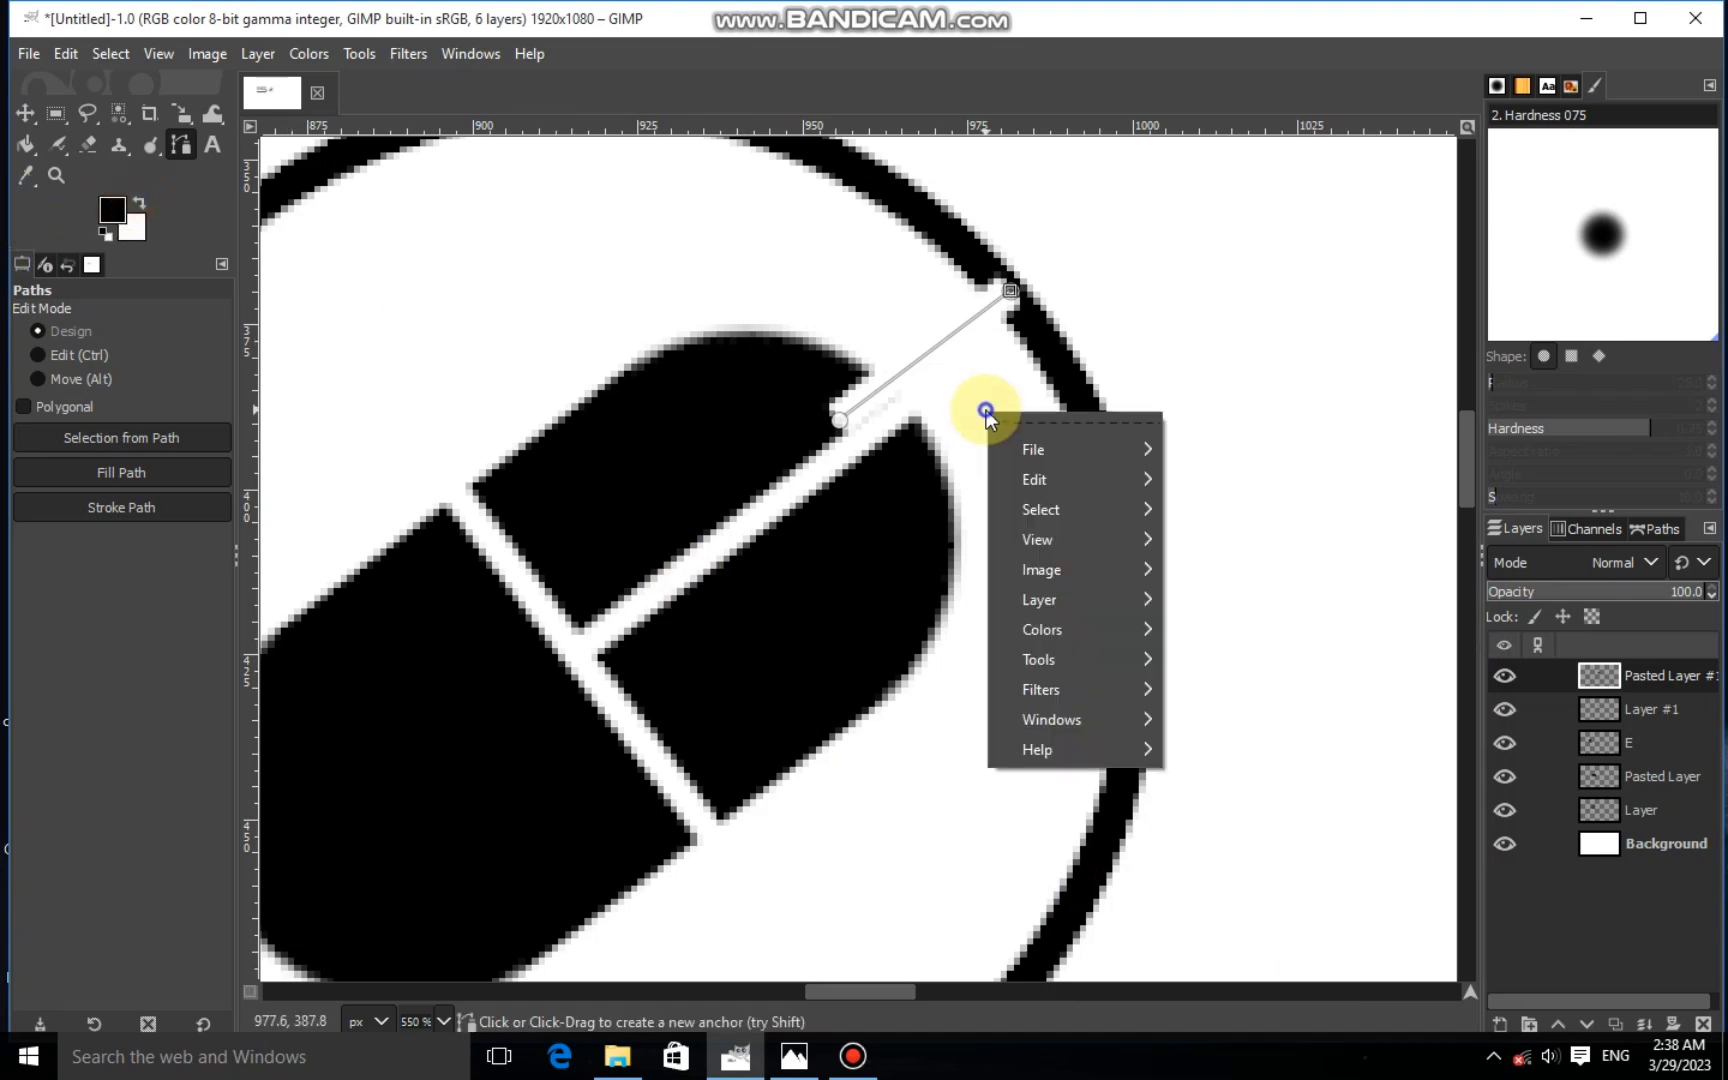
mouse_move(1033, 470)
click(1235, 873)
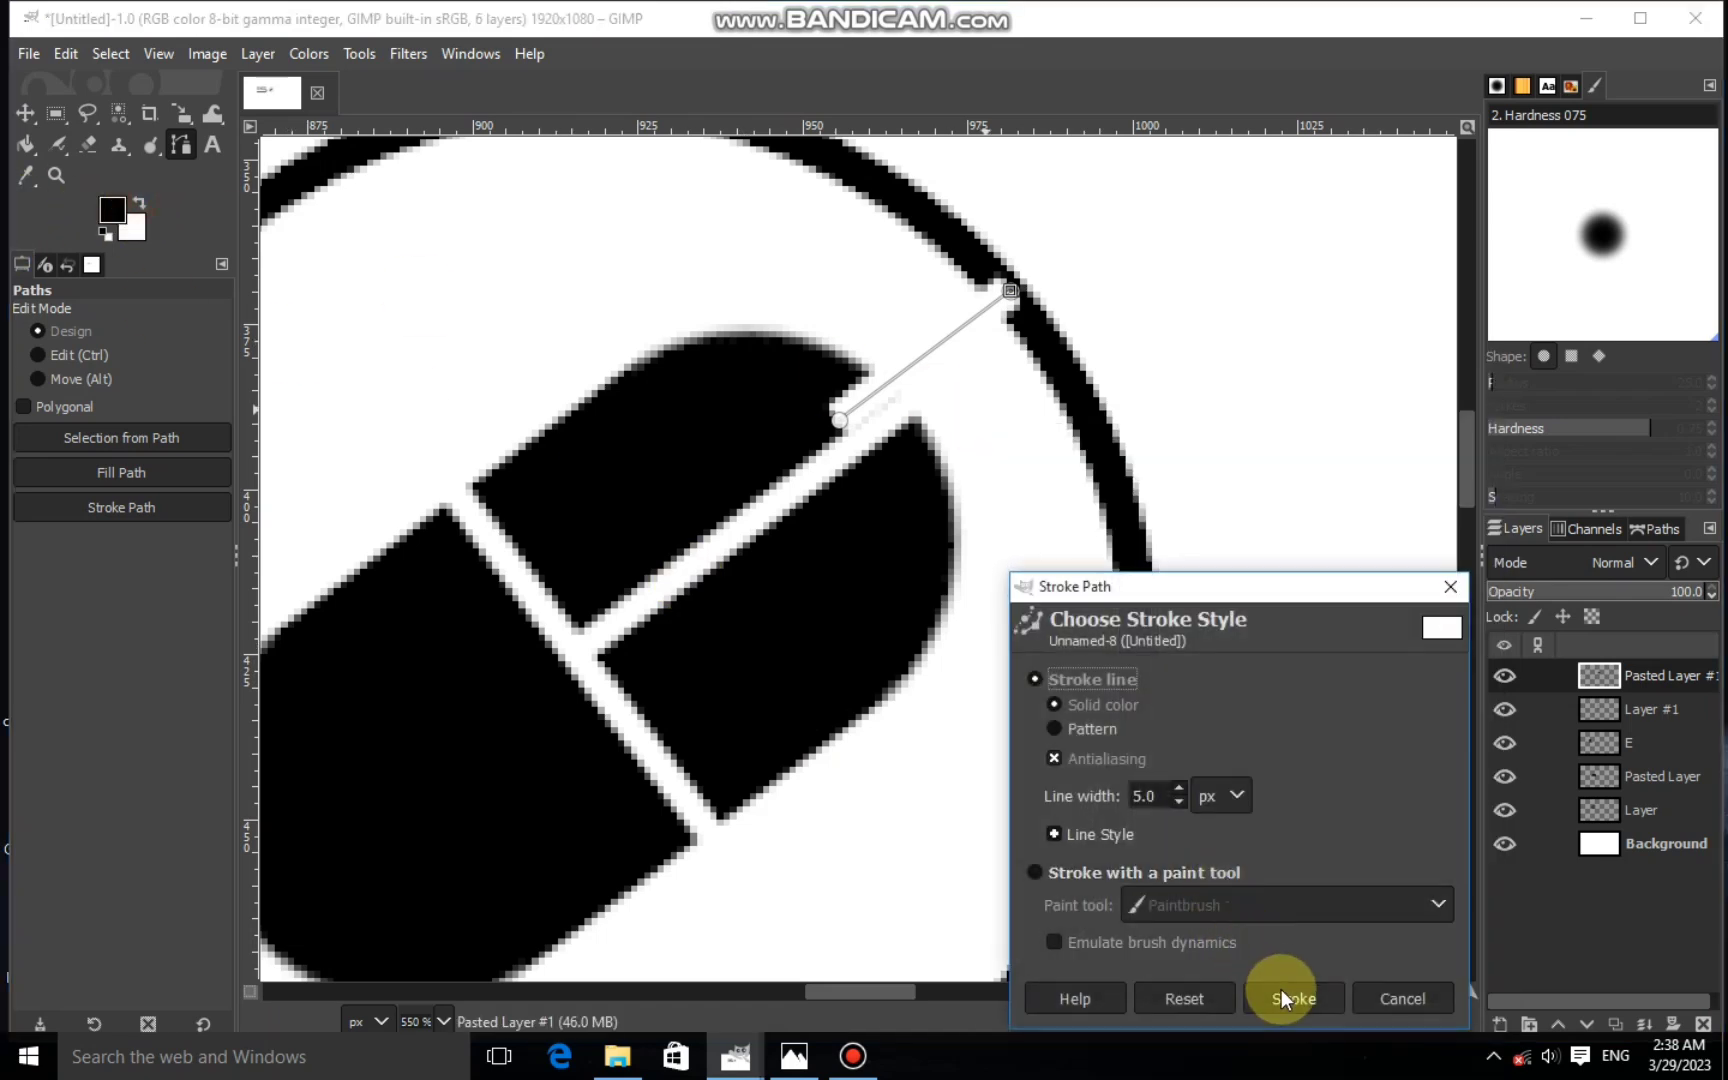
click(1281, 995)
click(26, 113)
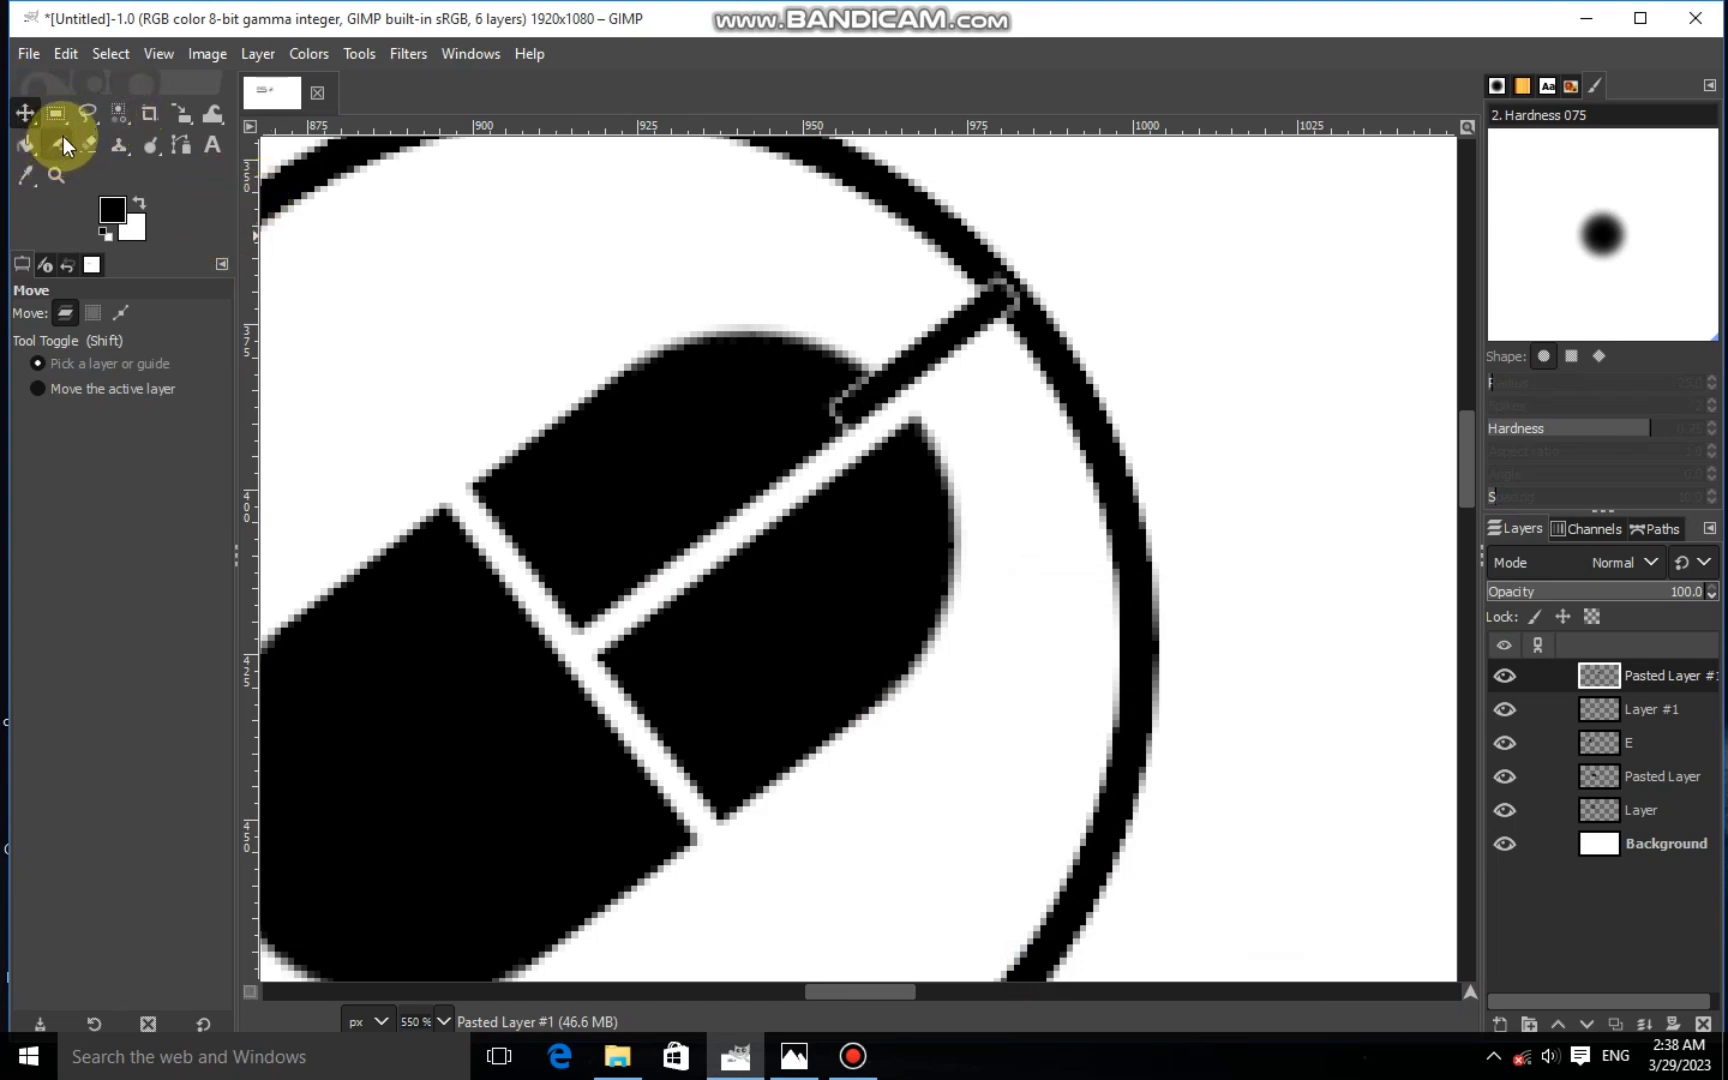
Cut a small four-sided freehand selection out of the ring on Layer #1, just below the connecting line's outer end
click(89, 113)
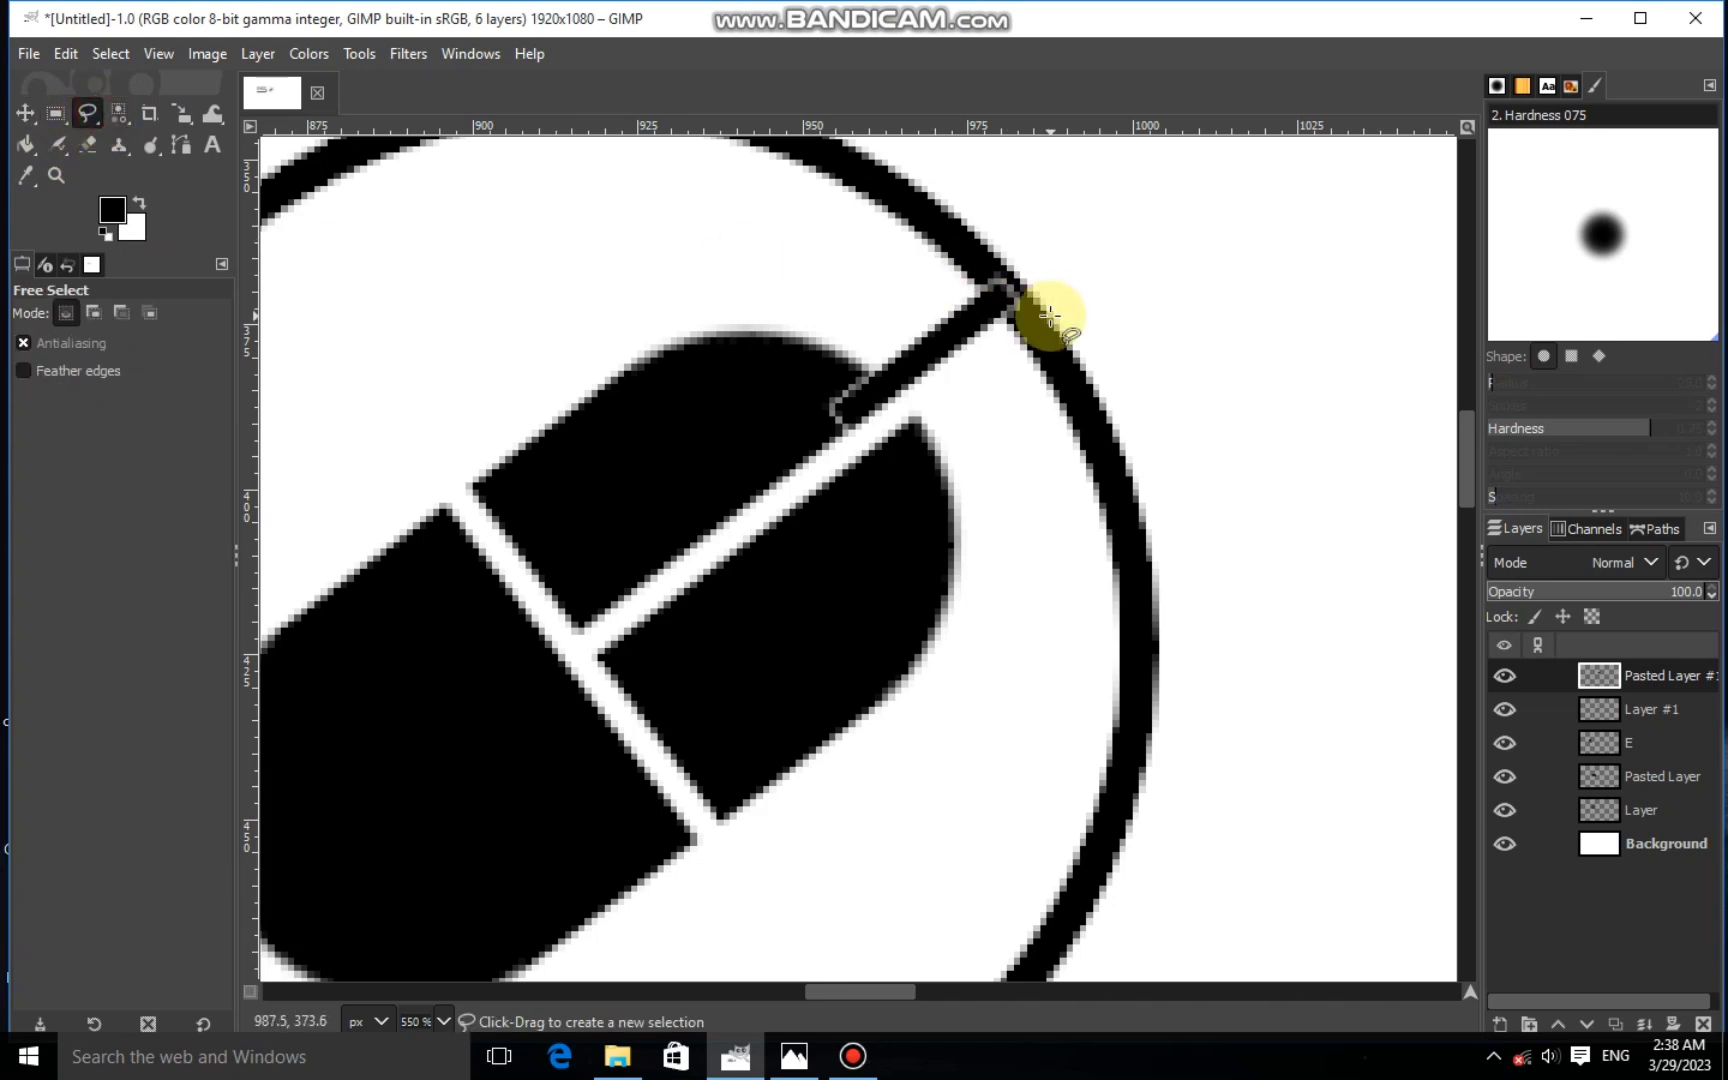
click(1045, 284)
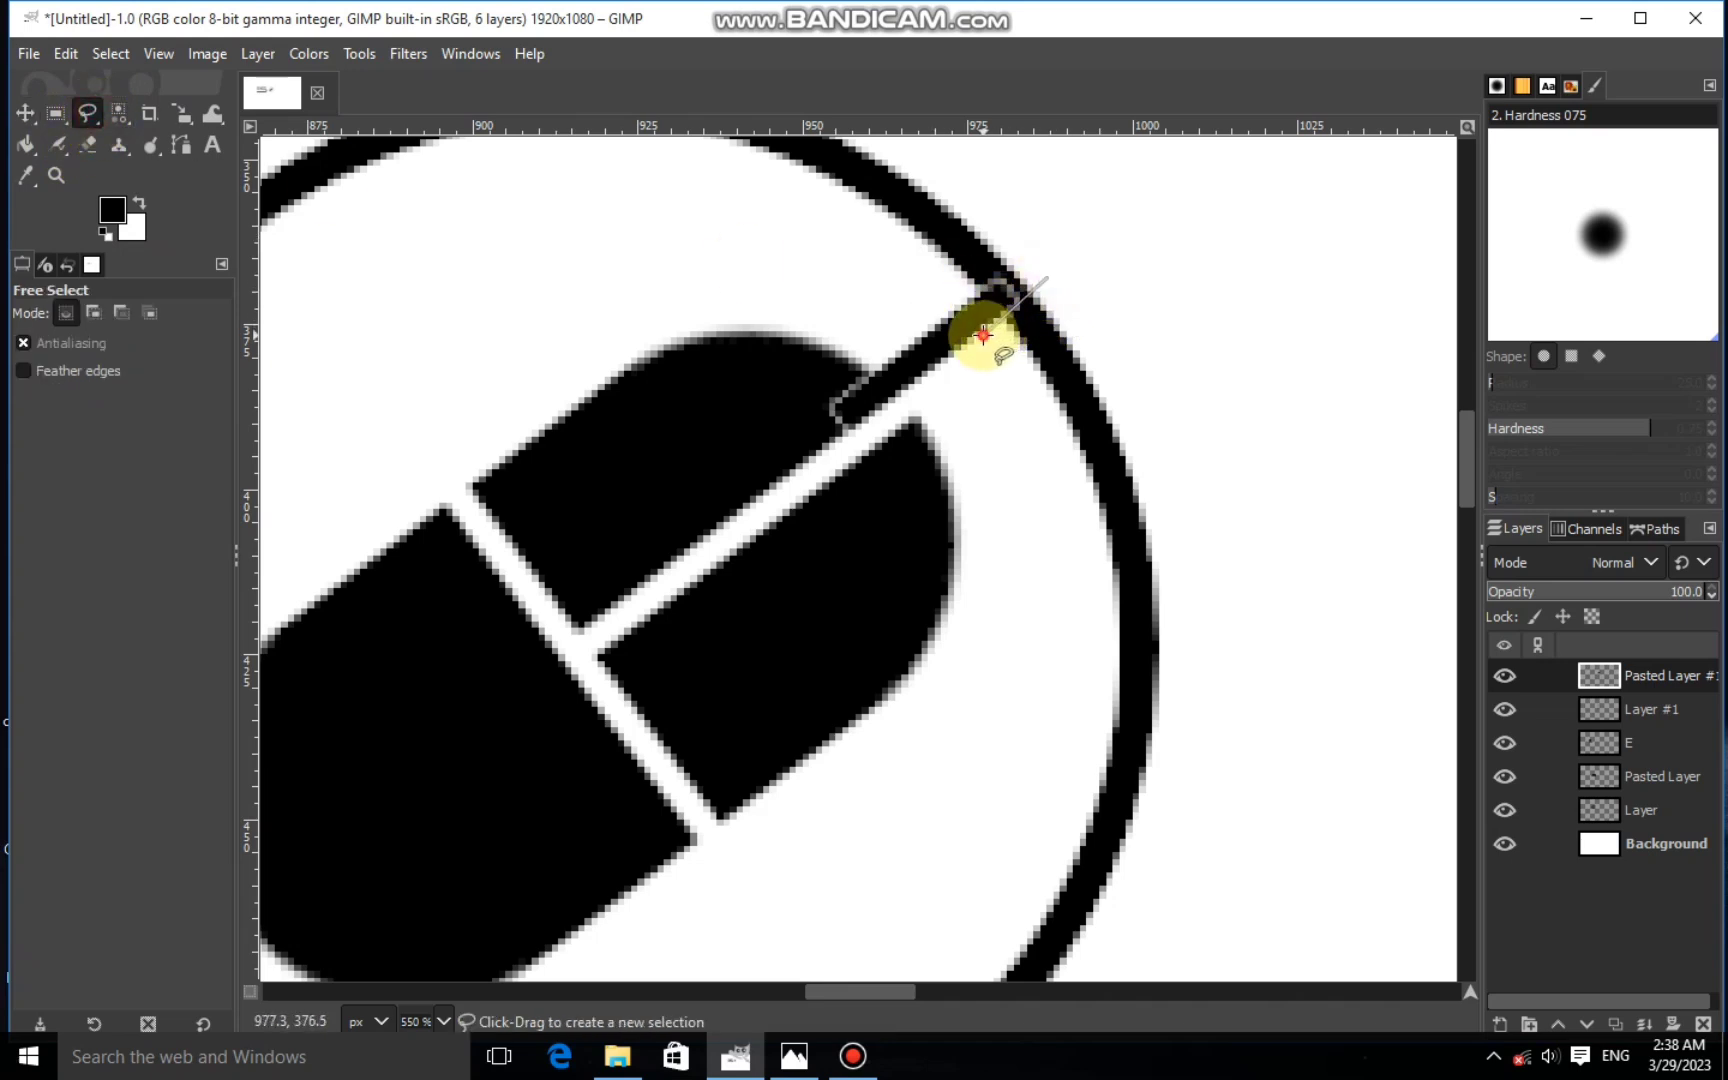
click(984, 335)
click(1022, 384)
click(1097, 330)
click(1046, 281)
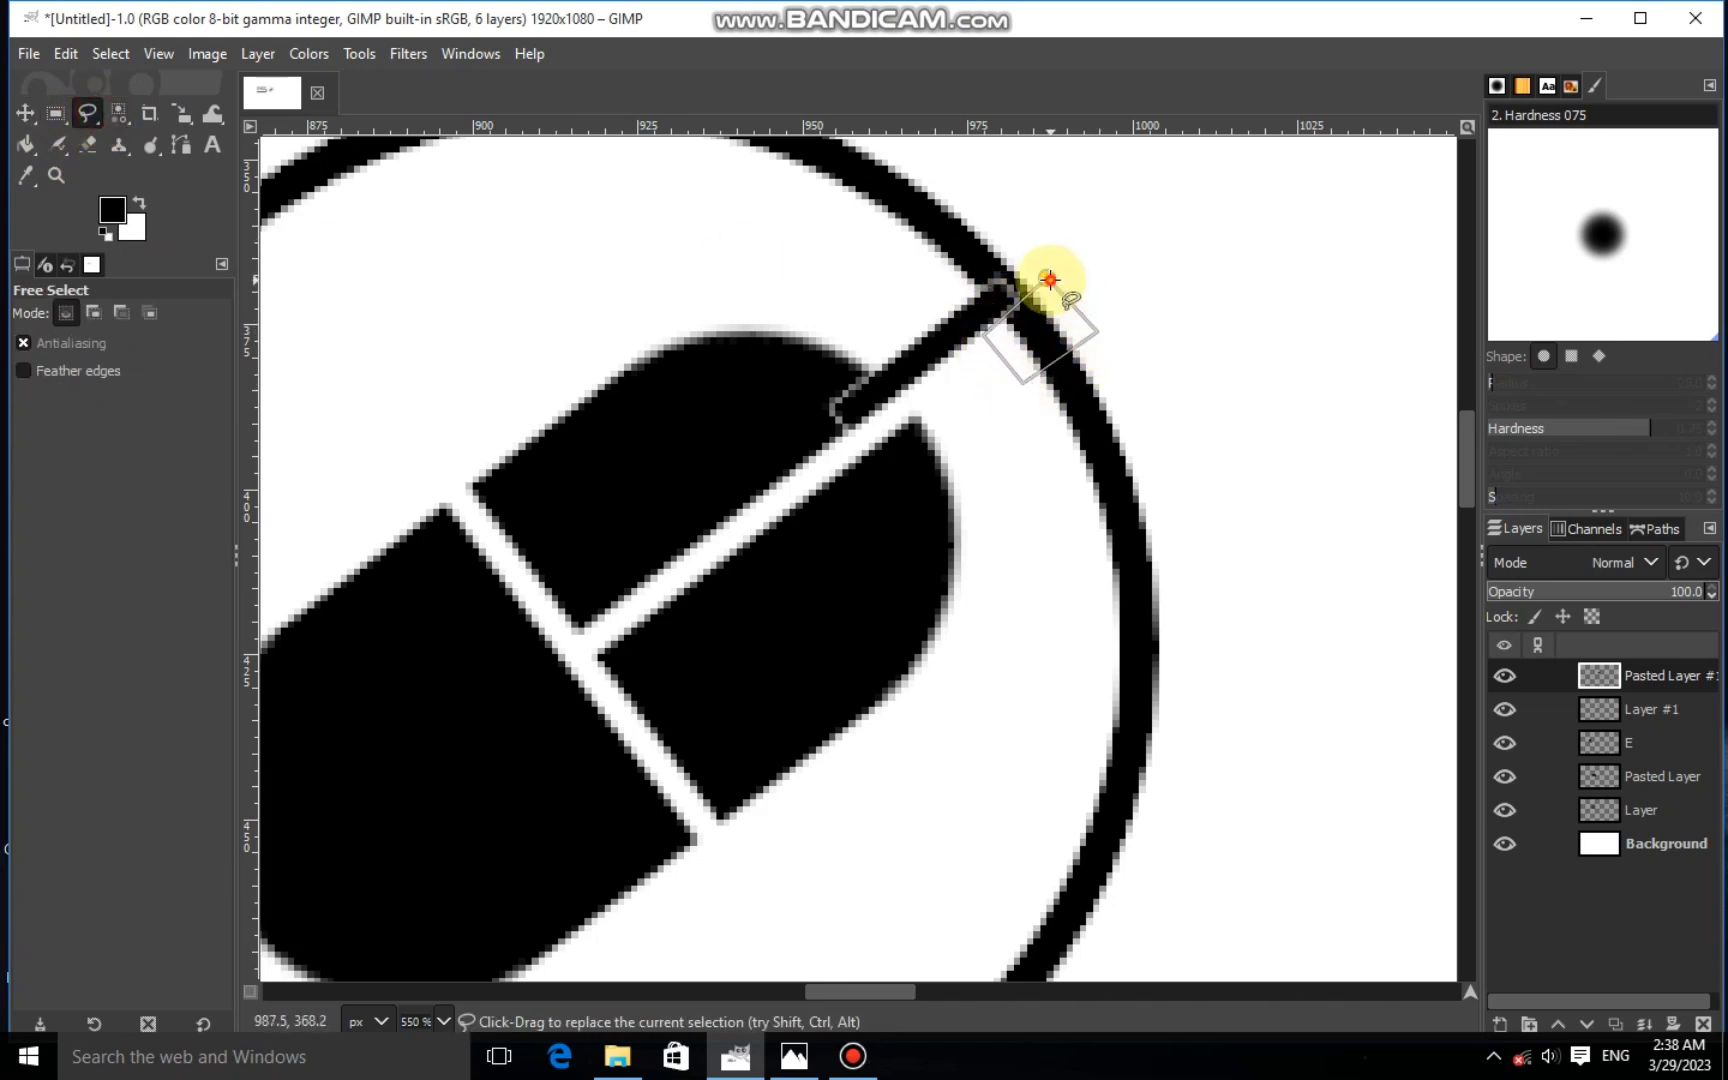
click(1600, 709)
right_click(1078, 466)
mouse_move(1140, 517)
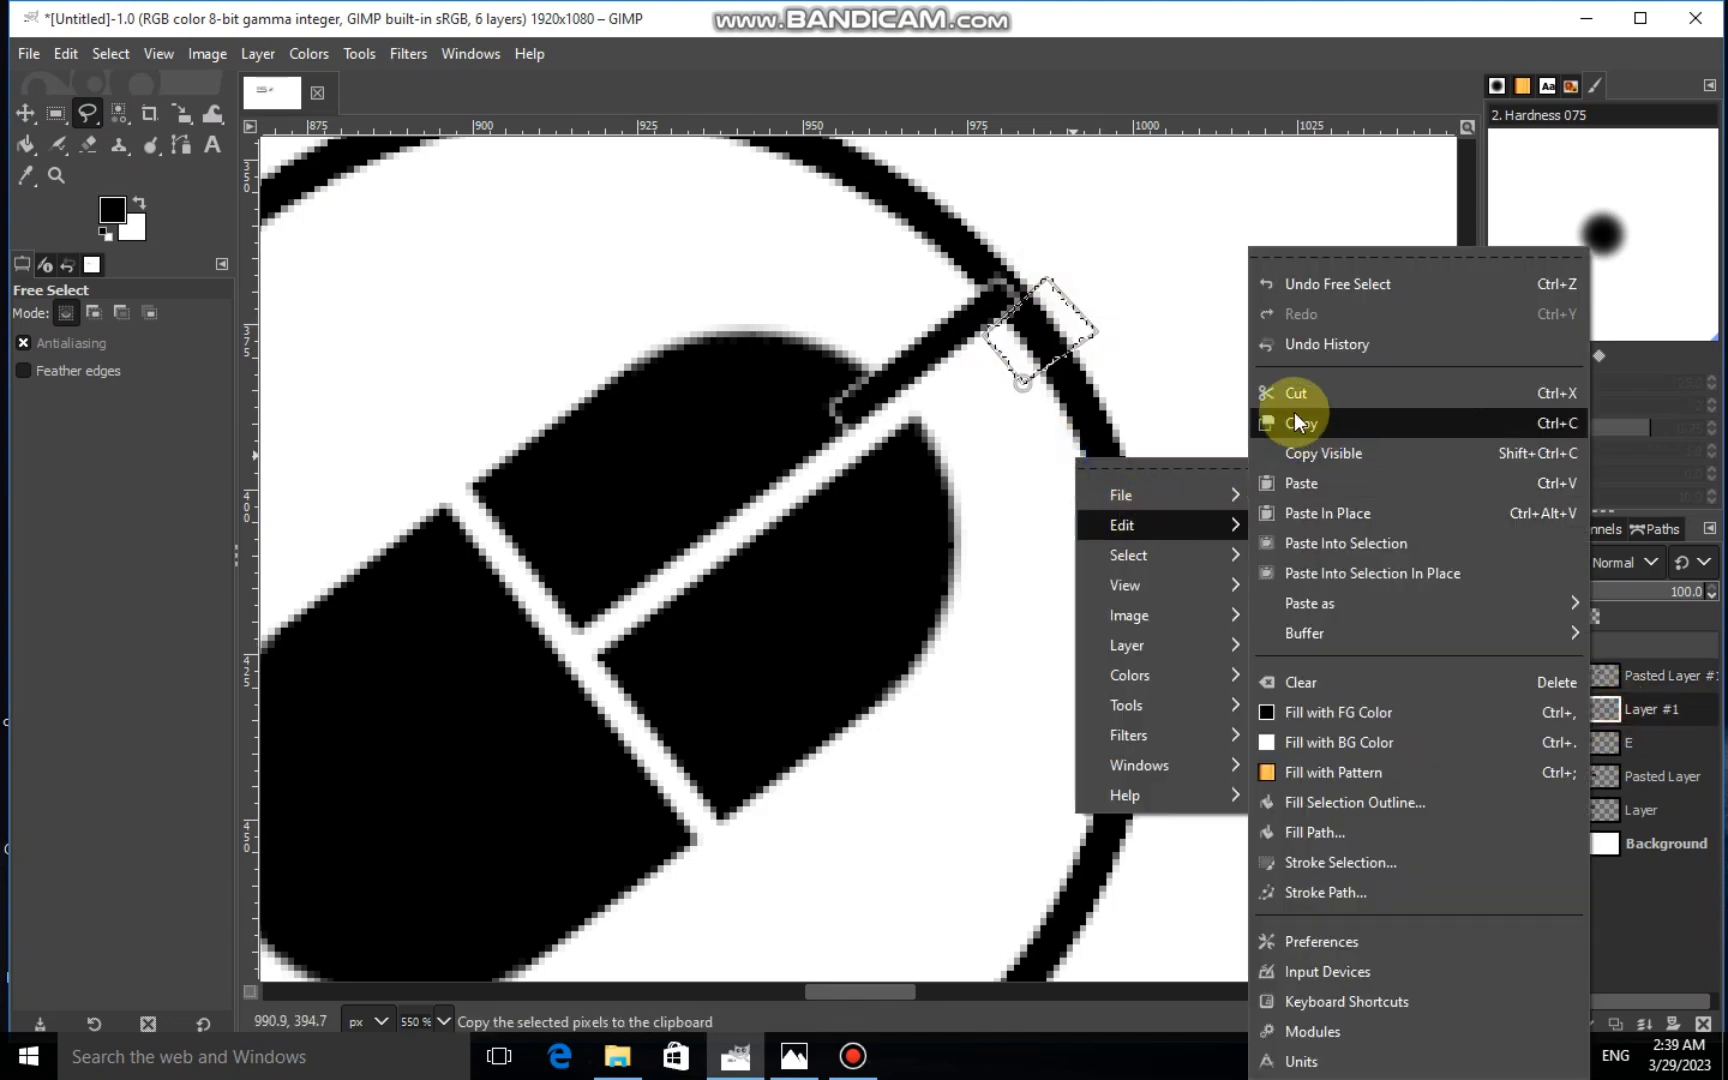
click(1297, 418)
On a new topmost layer, fill an ellipse about 816 × 480 px enclosing the lettermark and the ring icon with black
scroll(1200, 398, down, 7)
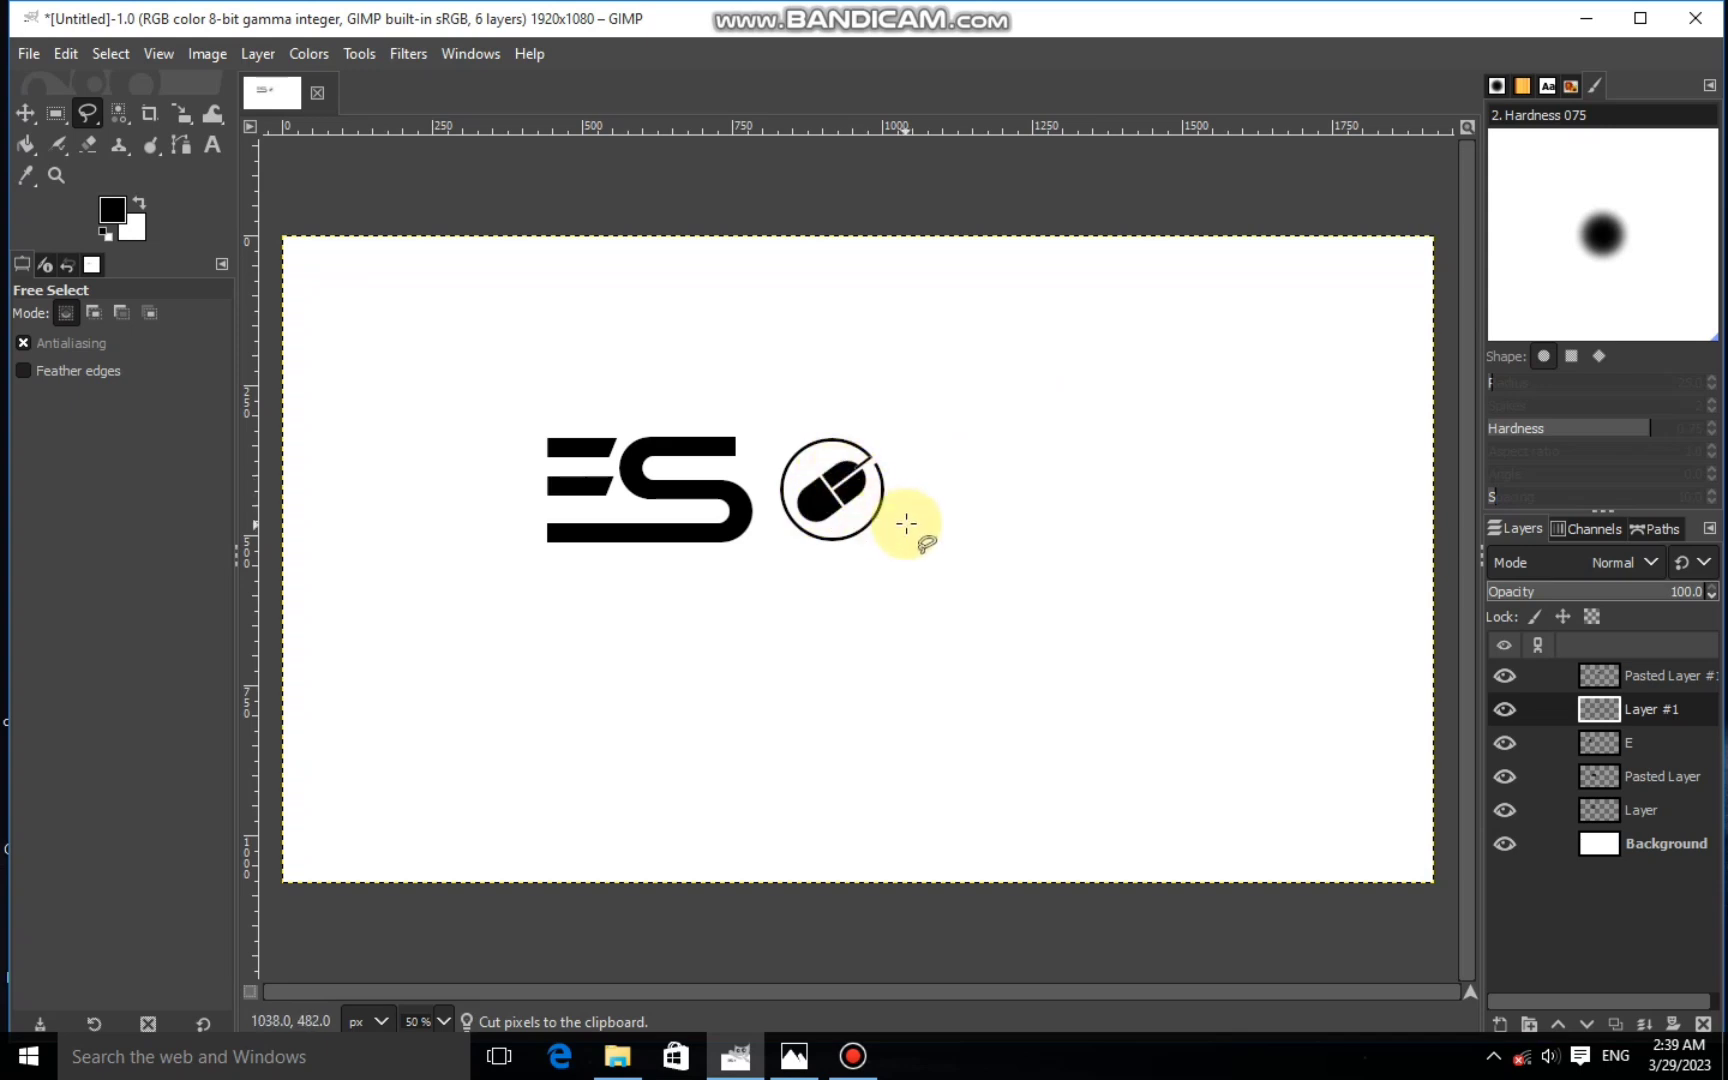
click(1635, 678)
click(1505, 1022)
click(1535, 995)
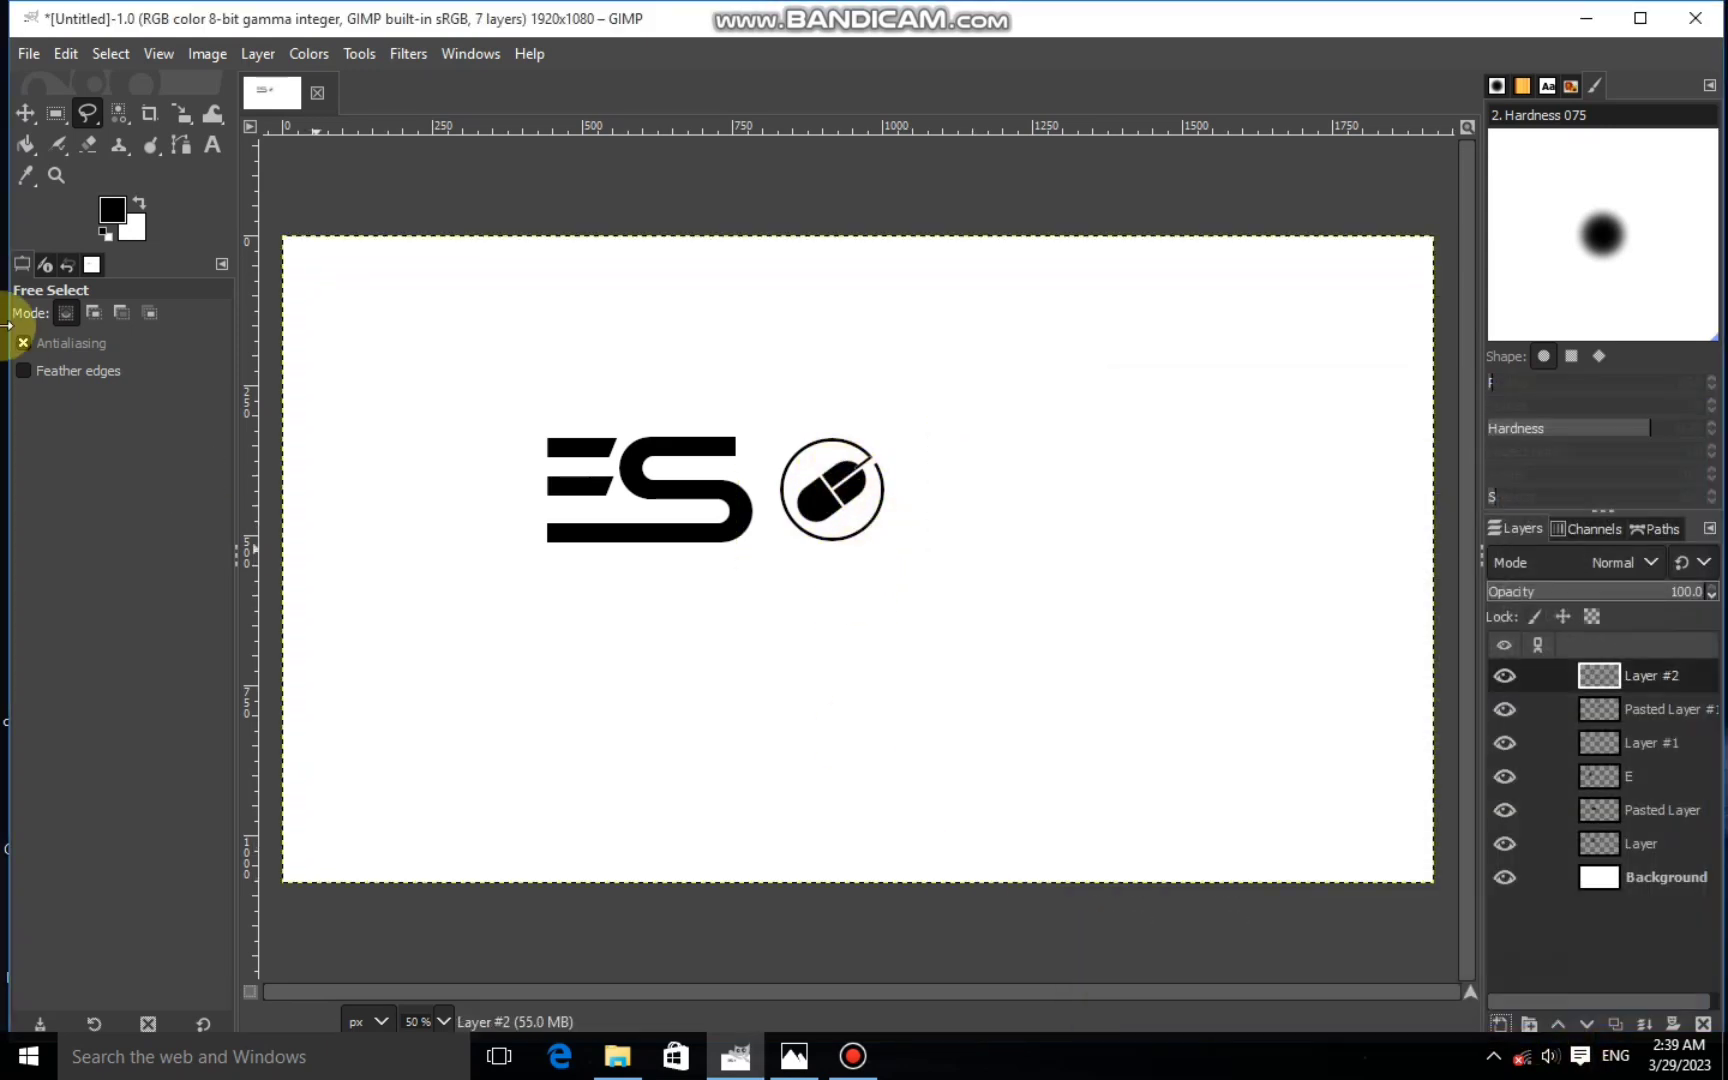
drag(56, 113, 128, 141)
drag(496, 387, 686, 482)
drag(829, 559, 898, 596)
drag(724, 502, 738, 509)
right_click(670, 472)
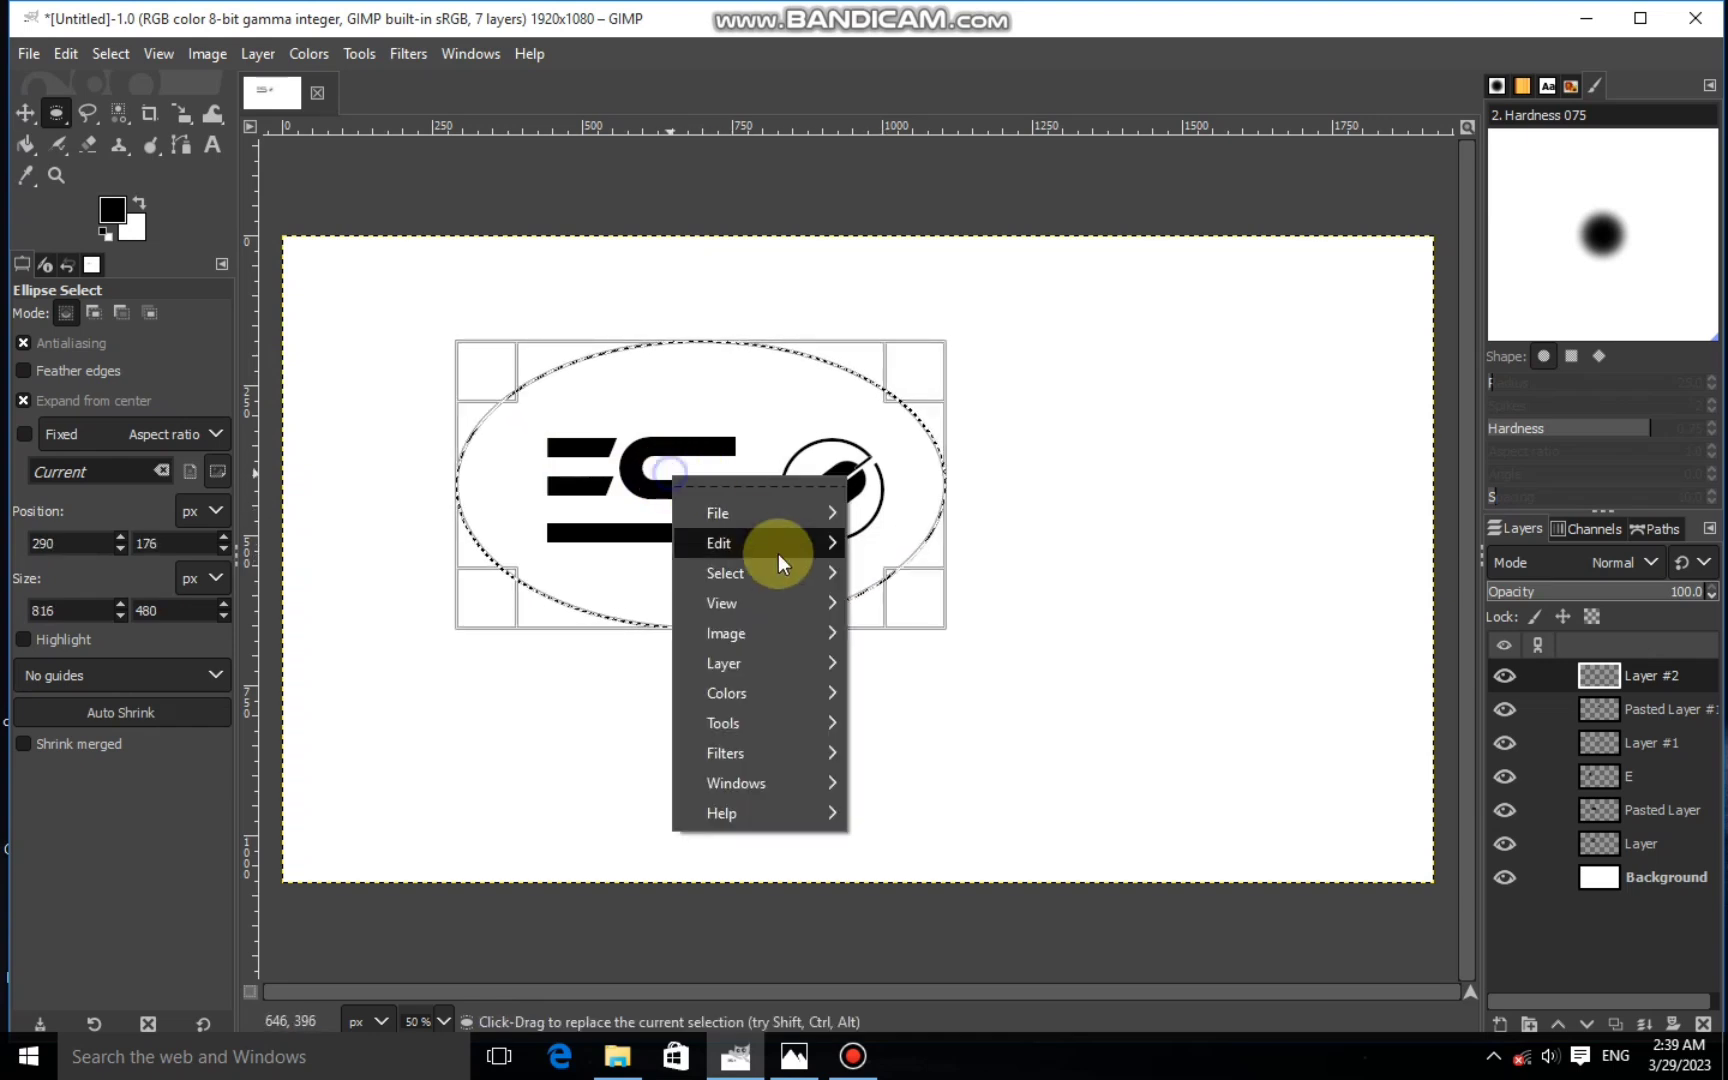
mouse_move(756, 544)
click(969, 711)
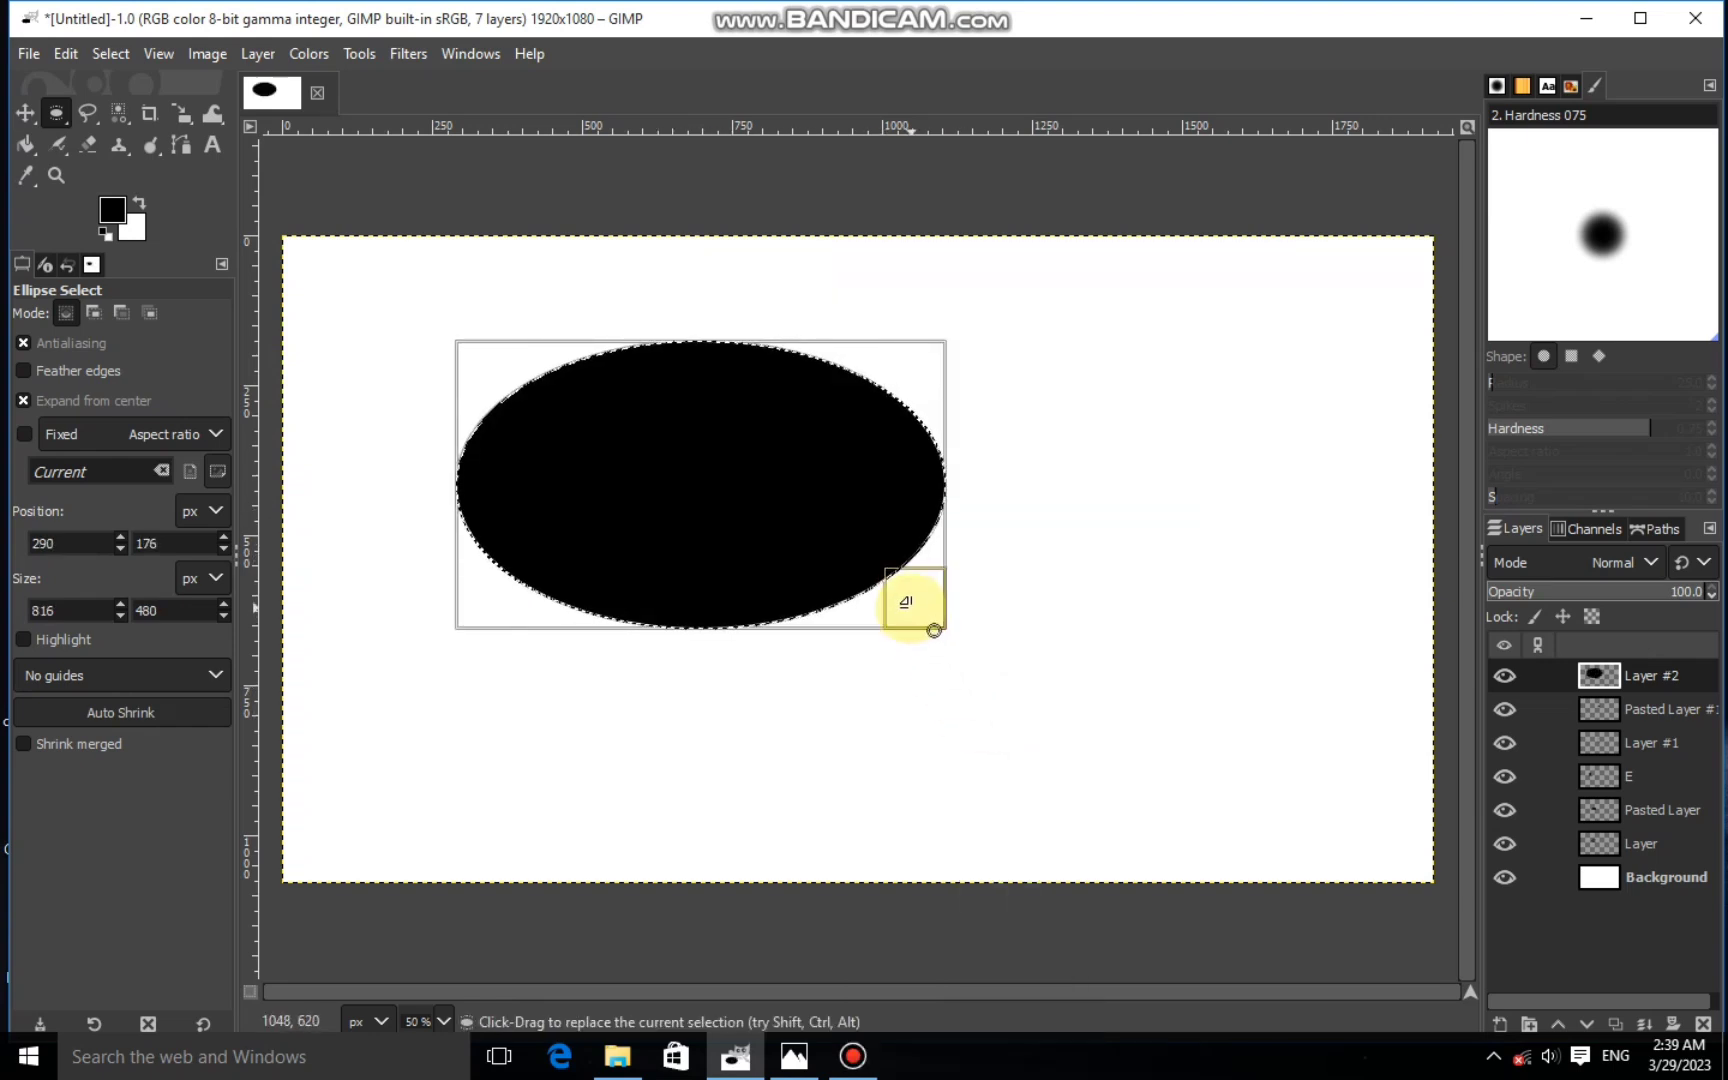
Cut an ellipse about 790 × 470 px, offset to the right, from the black ellipse to leave a left-hand crescent, and deselect
click(40, 400)
drag(485, 372, 517, 386)
drag(913, 386, 940, 364)
mouse_move(552, 374)
mouse_down()
mouse_move(528, 366)
mouse_move(539, 380)
mouse_up()
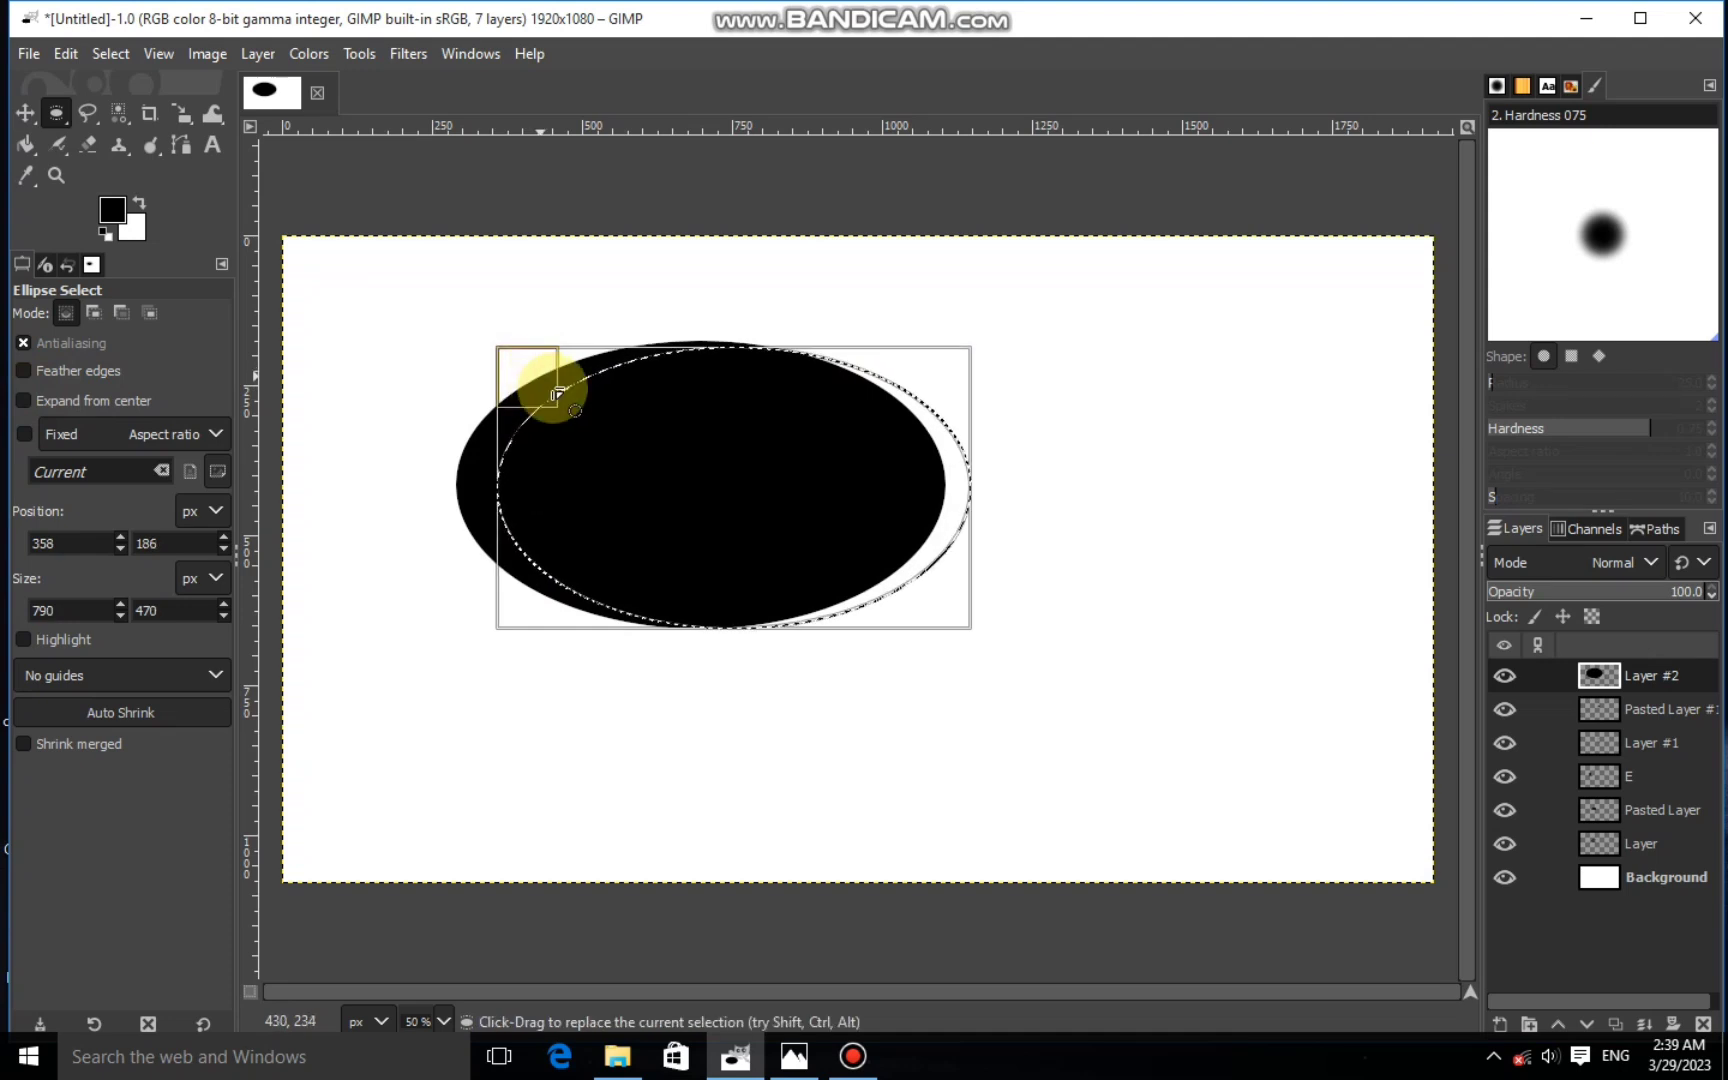
right_click(860, 580)
mouse_move(856, 598)
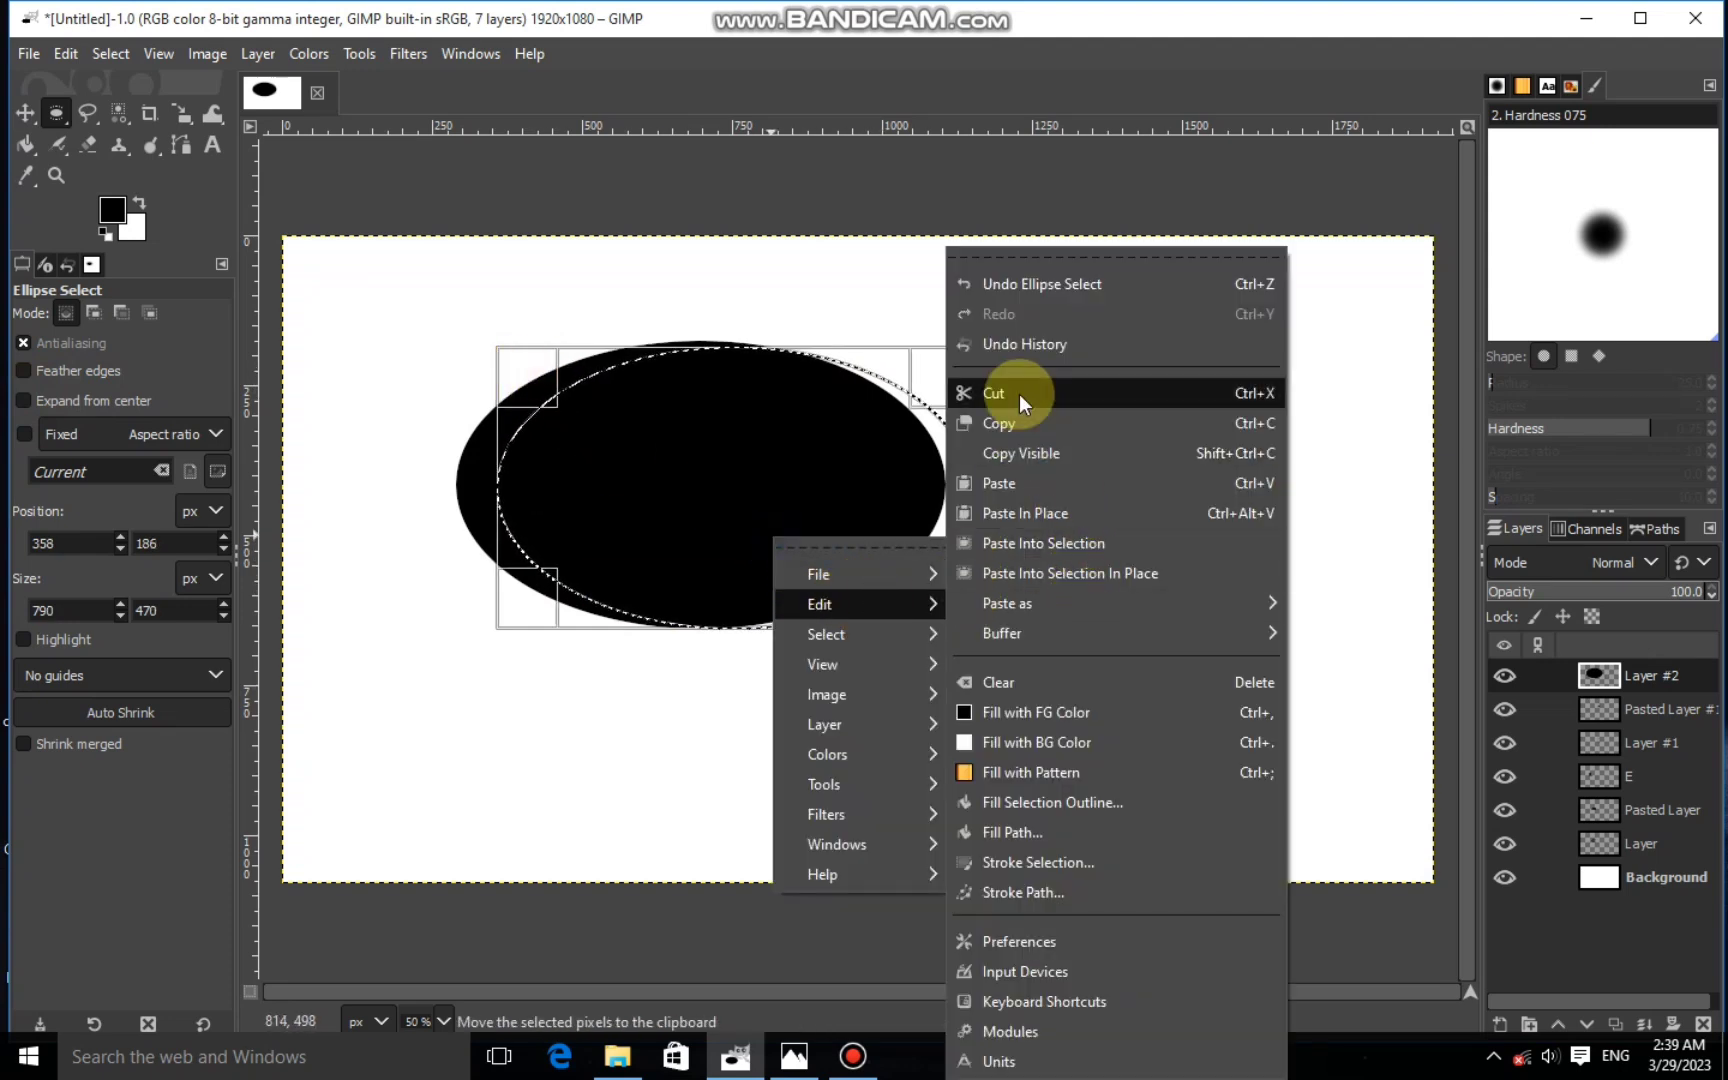
click(1015, 390)
click(96, 59)
click(140, 112)
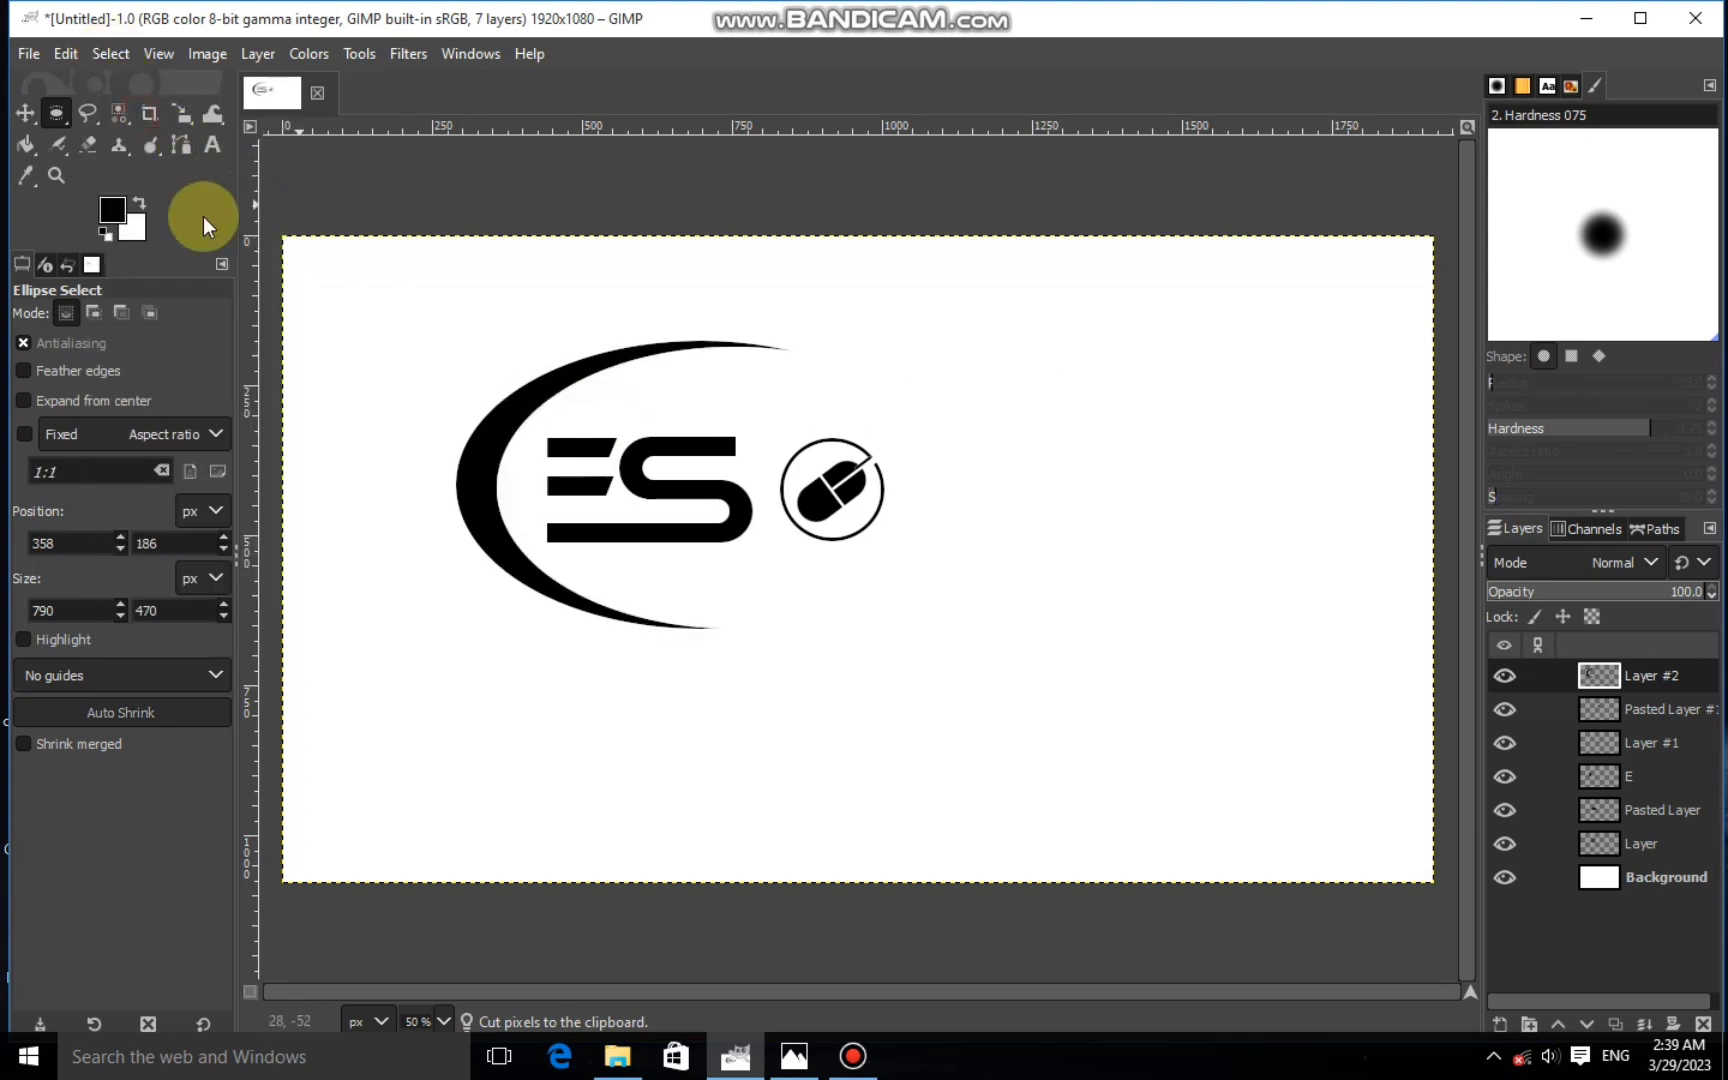
Cut a rectangular area about 958 × 336 px from Layer #2 to remove the crescent's lower part, and deselect
key(shift+r)
click(56, 112)
click(107, 114)
drag(398, 446, 450, 469)
drag(559, 505, 972, 672)
drag(598, 455, 635, 508)
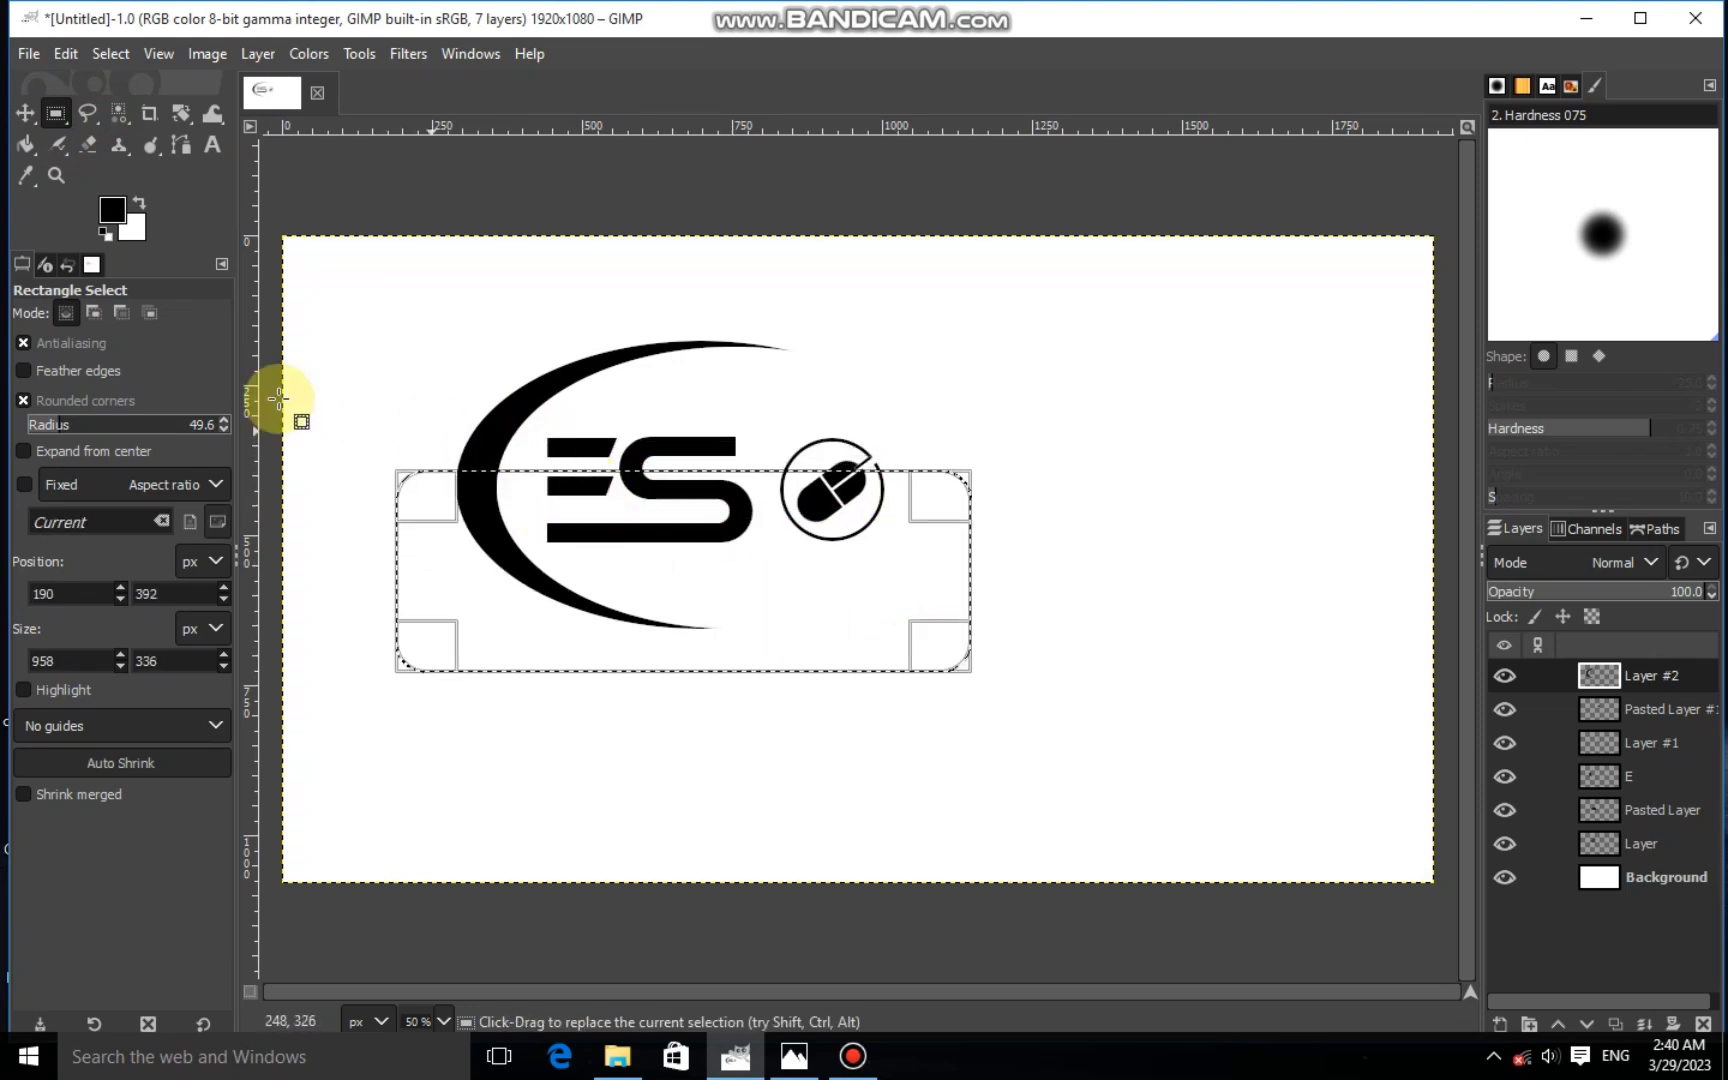
right_click(622, 521)
mouse_move(700, 586)
click(866, 393)
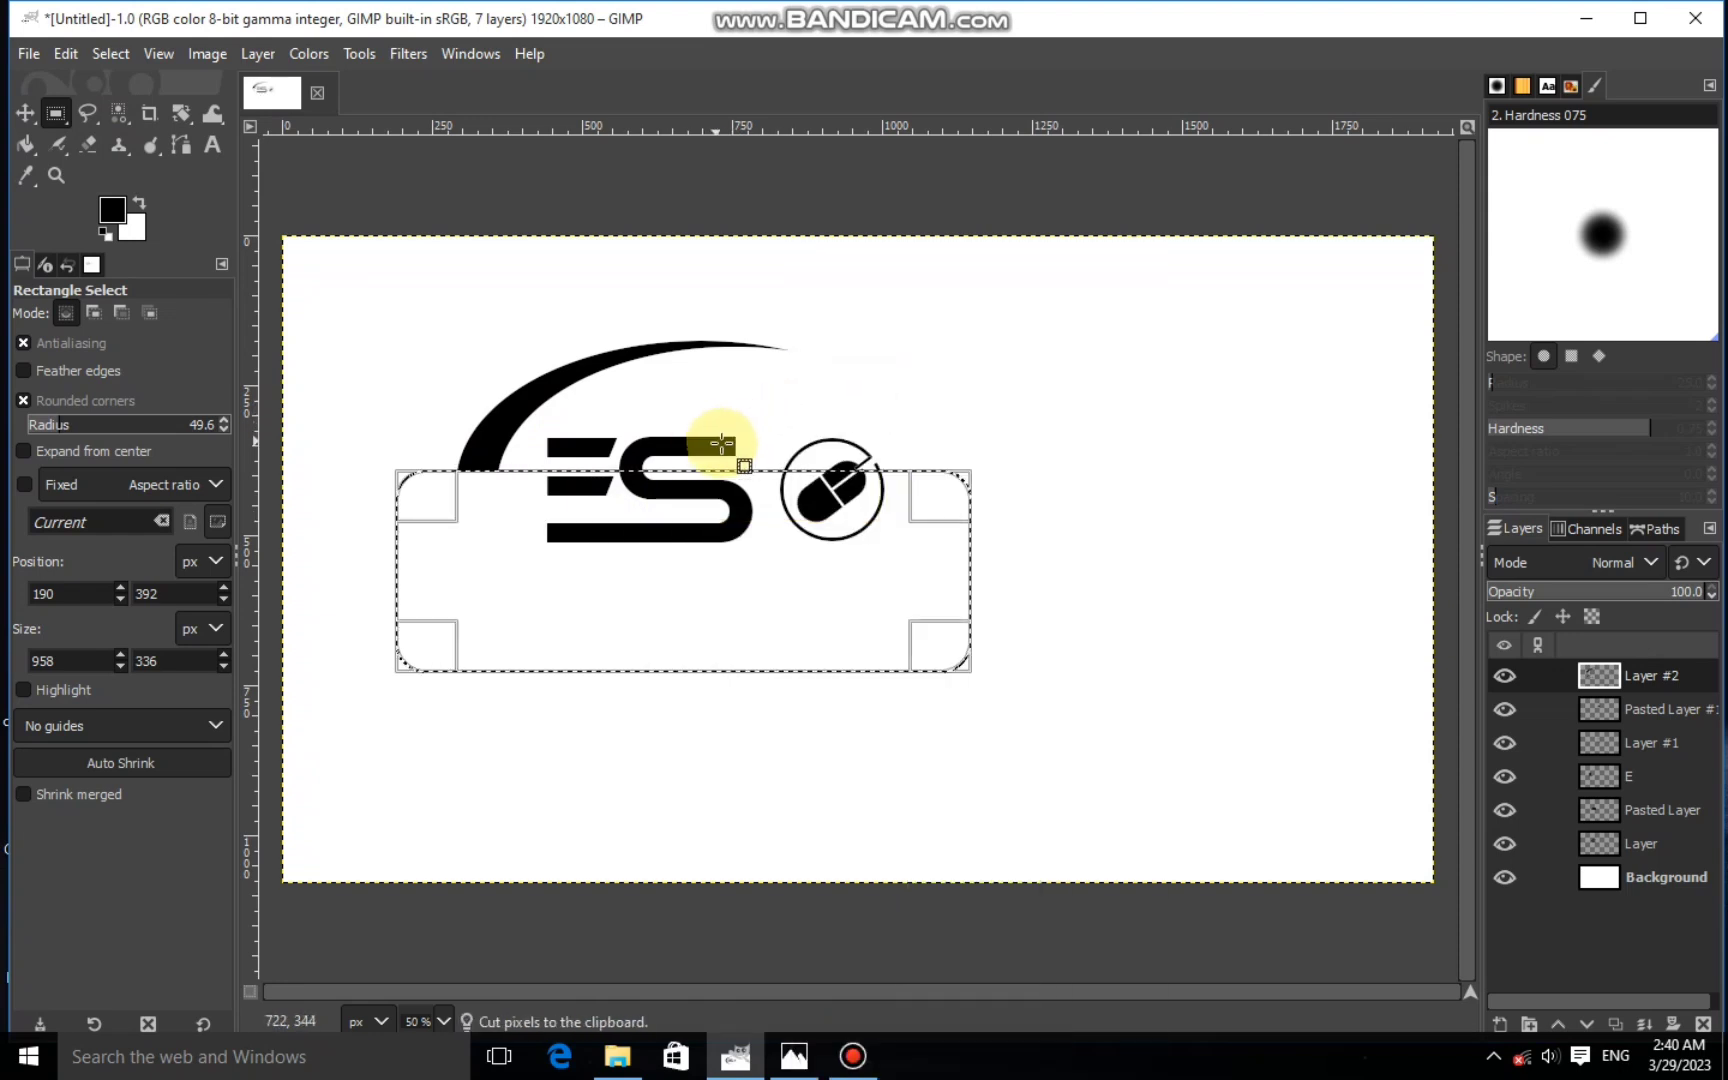
click(705, 414)
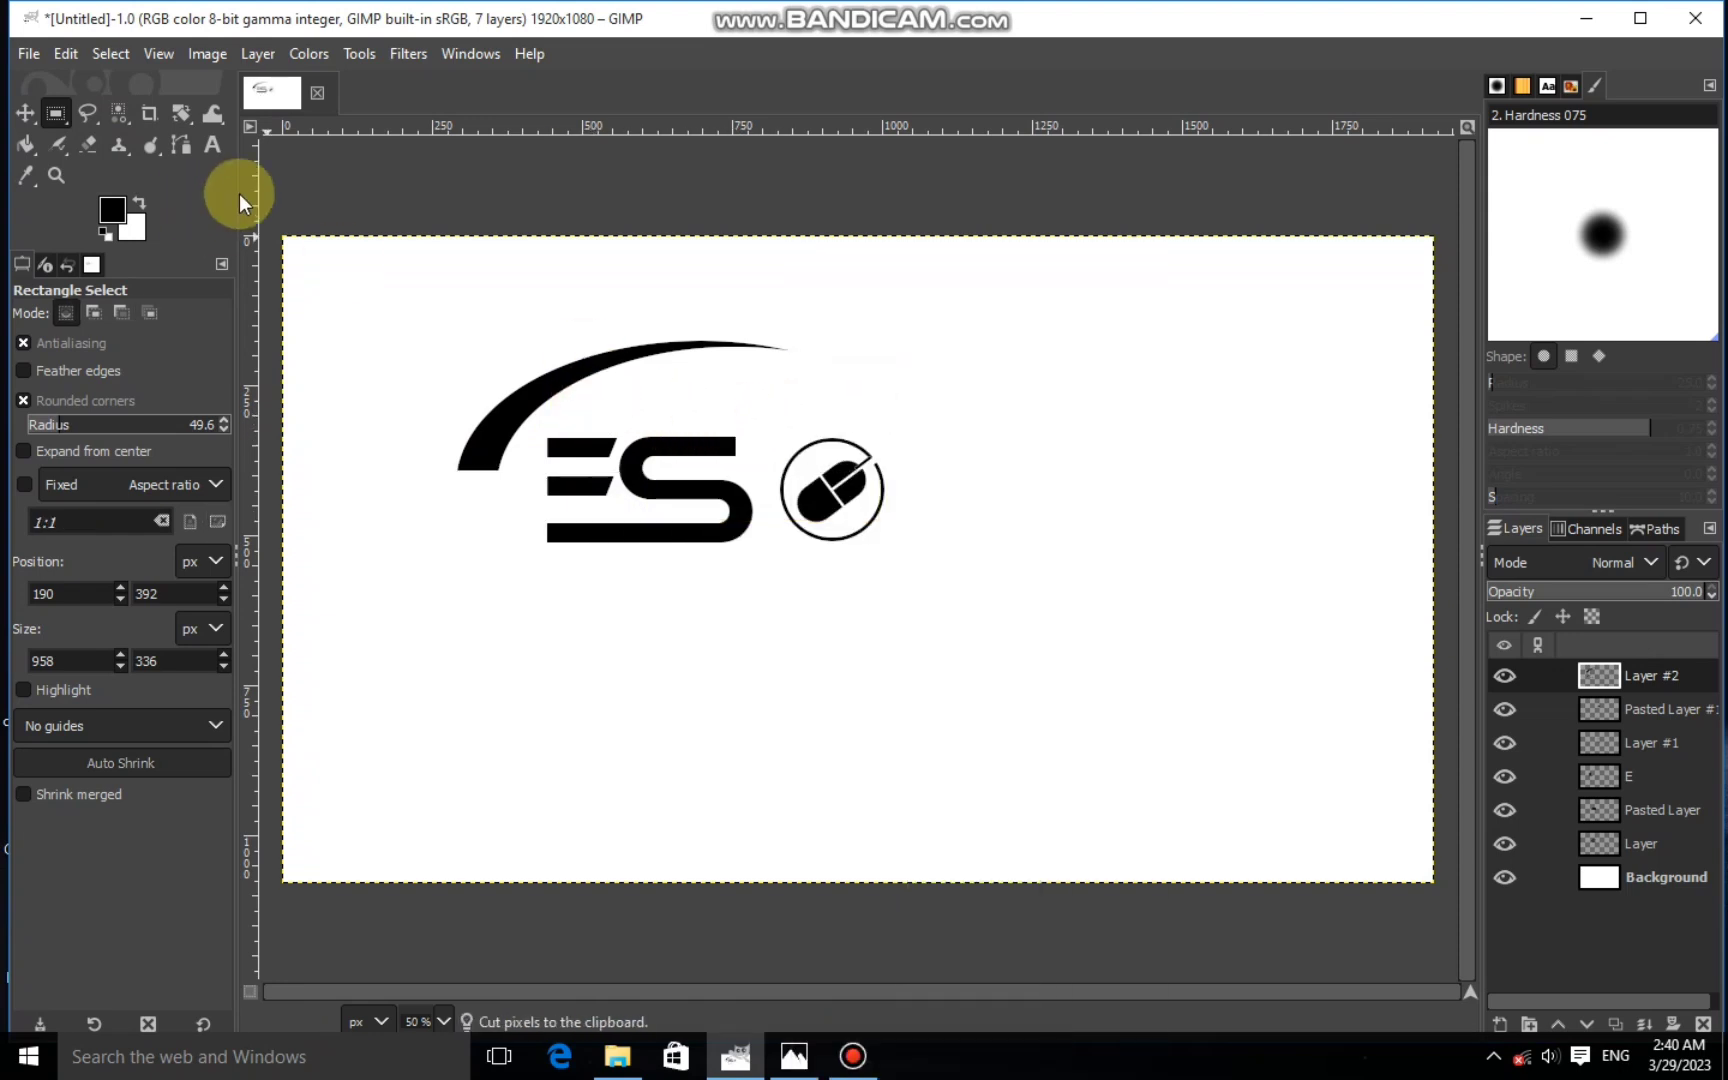
Select the remaining upper arc on Layer #2 by colour, copy it, and paste it as a new layer
click(114, 121)
right_click(518, 430)
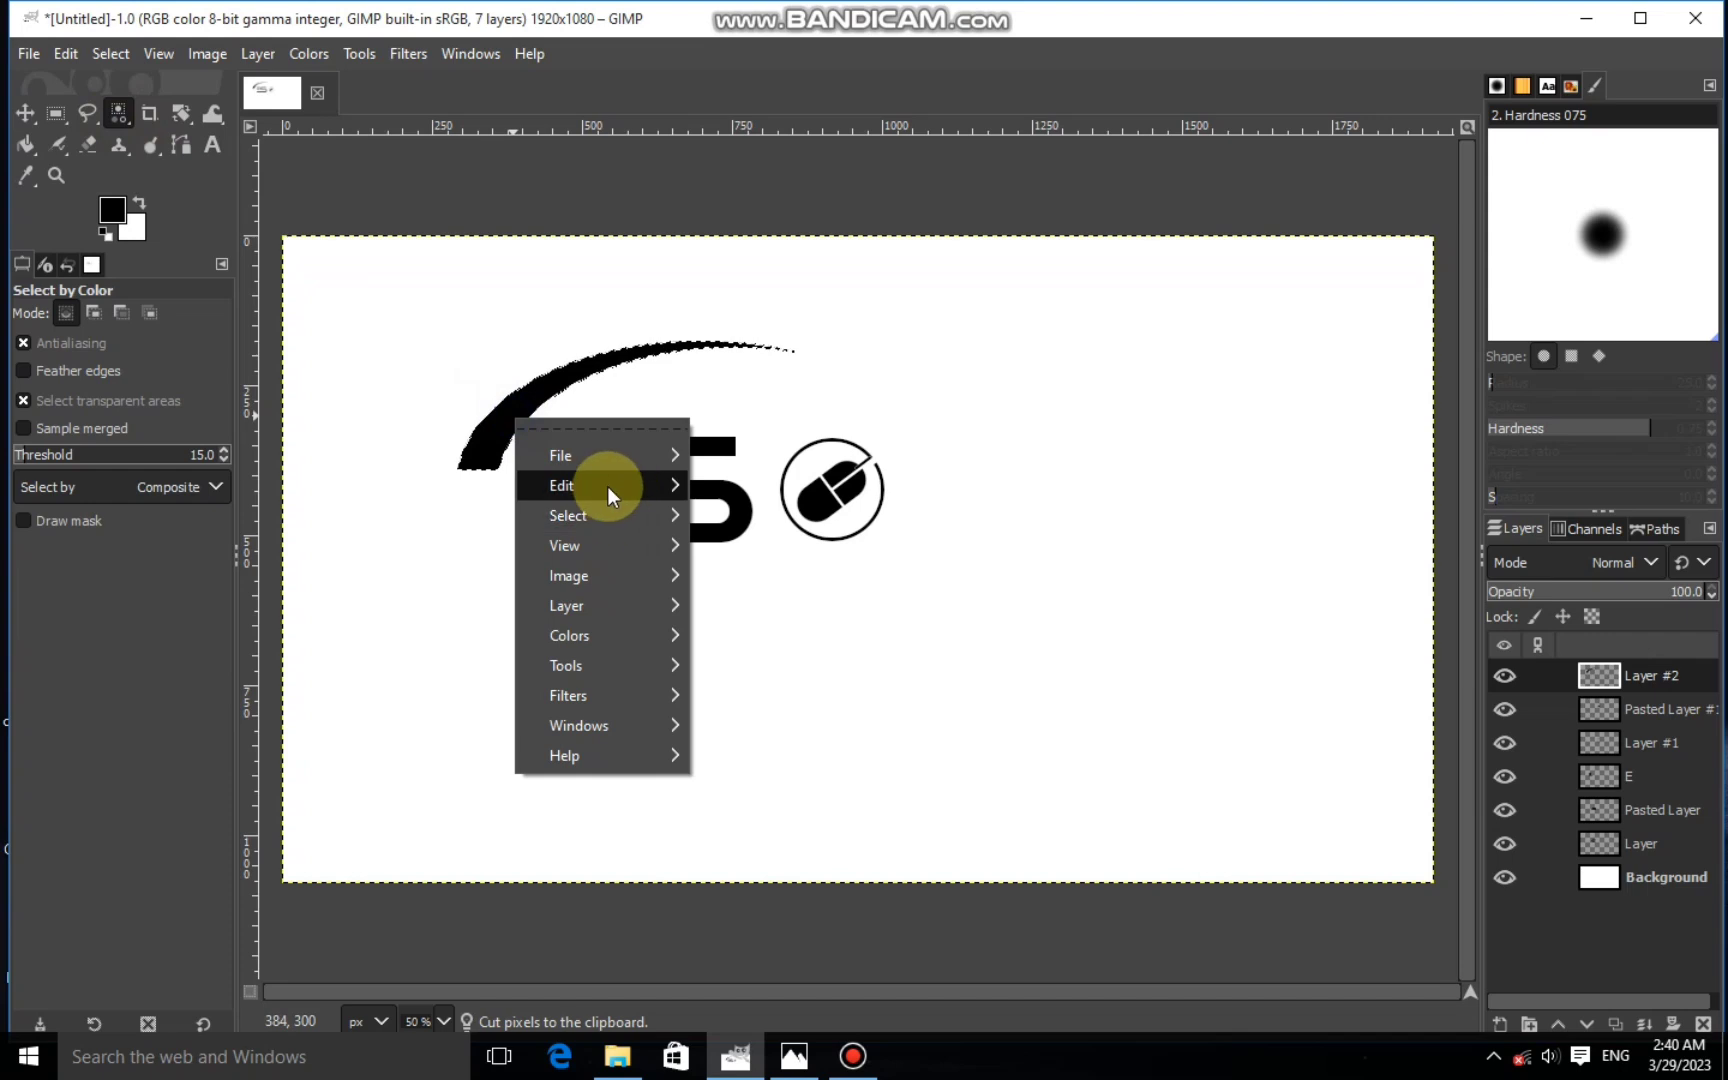
mouse_move(607, 480)
click(756, 425)
right_click(756, 427)
mouse_move(811, 504)
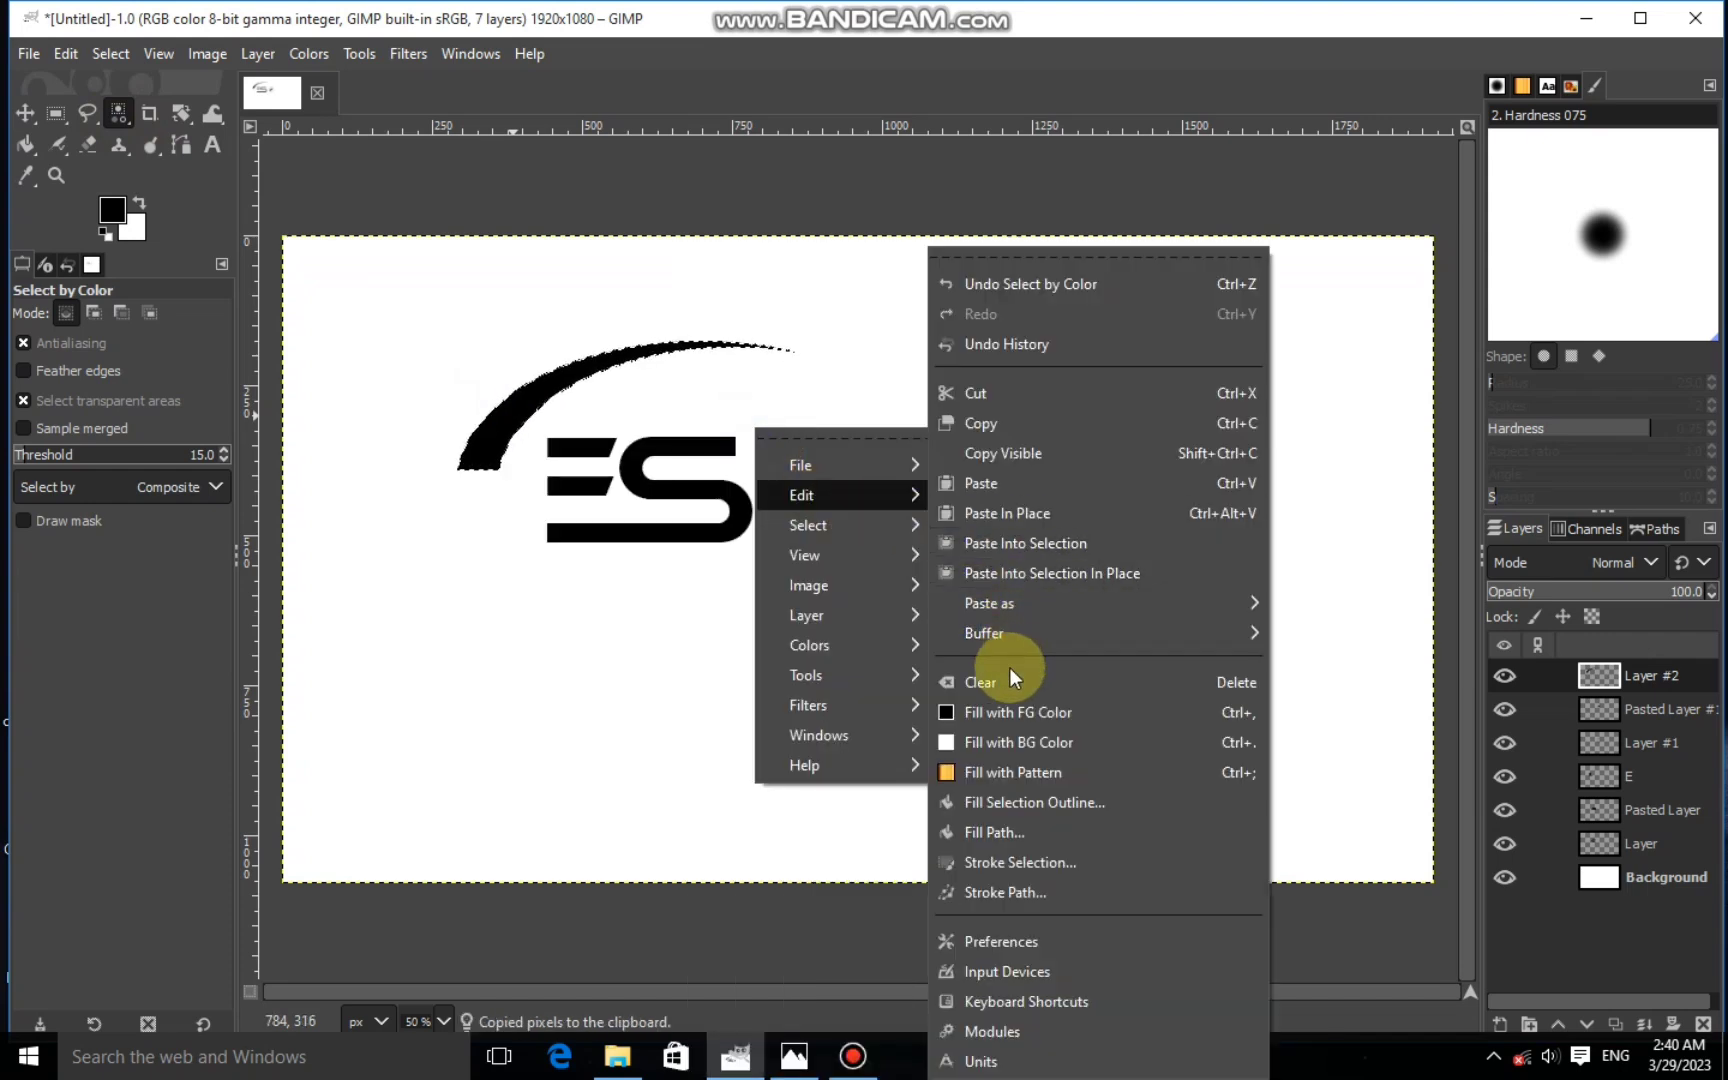
click(990, 481)
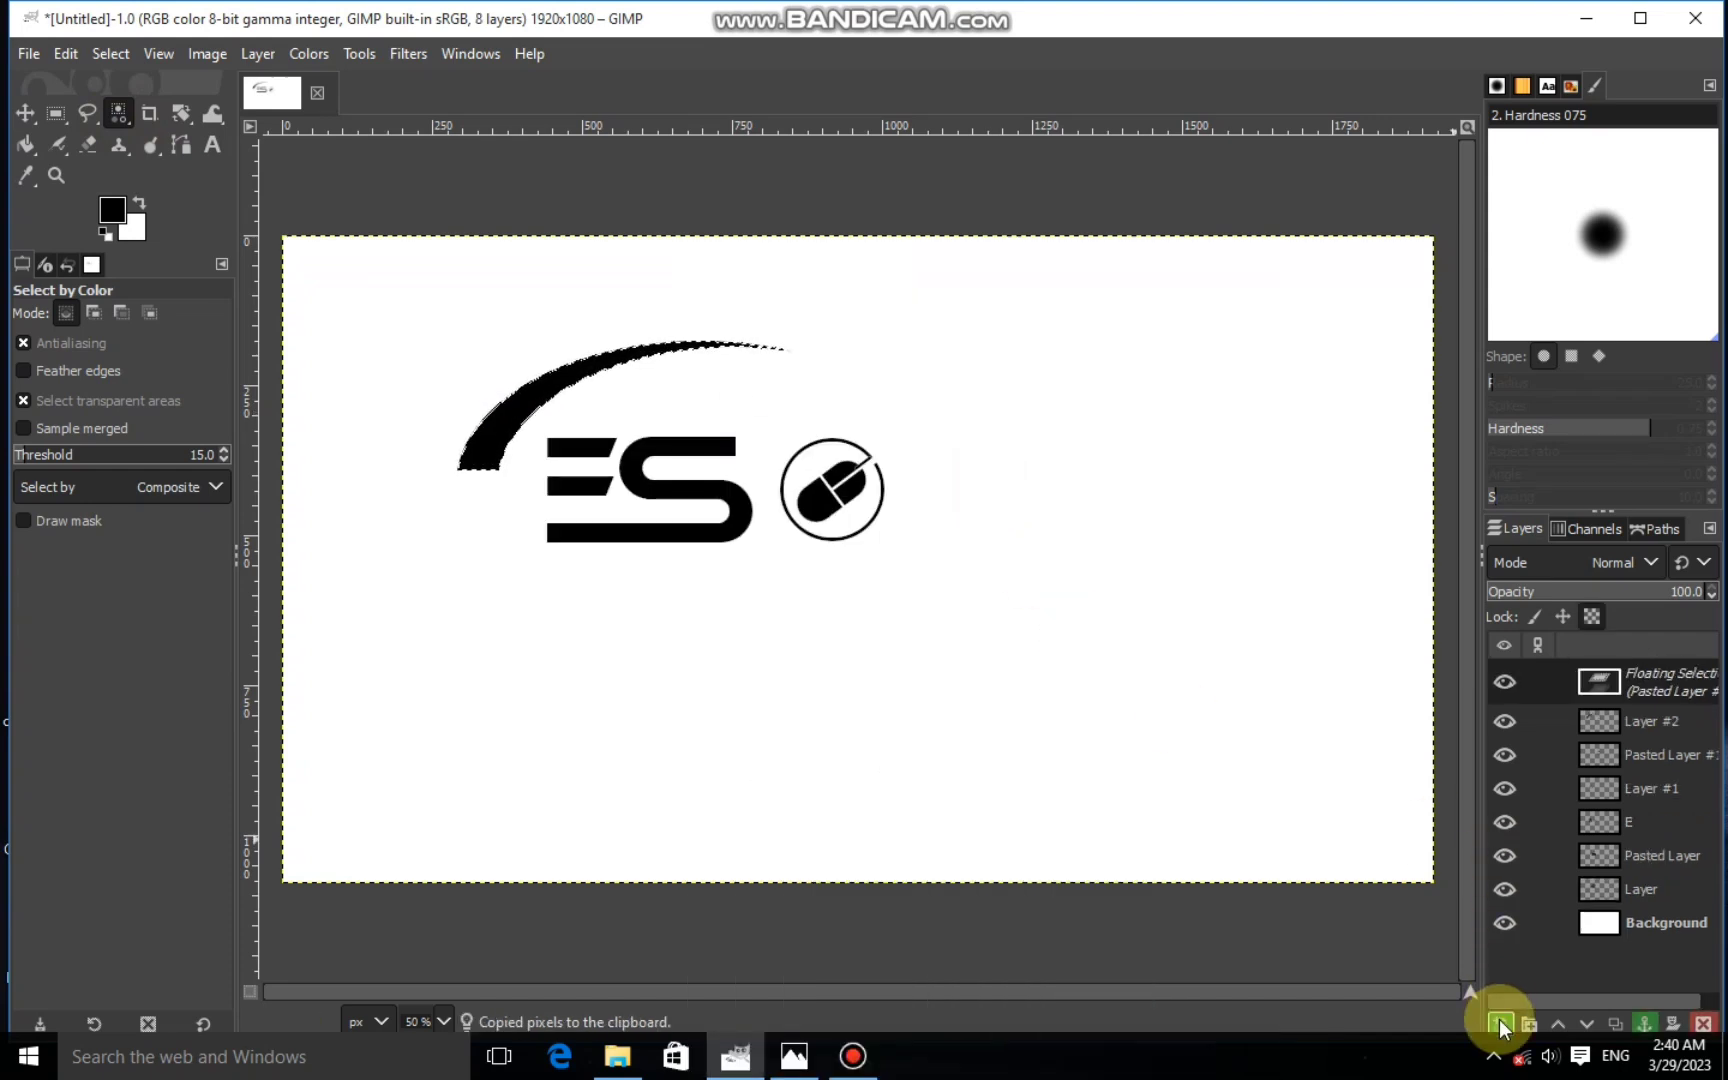
click(1500, 1022)
Move the pasted arc down and right over the lettermark, and rotate it by about -173°
click(188, 117)
click(258, 176)
click(579, 424)
drag(627, 406, 763, 516)
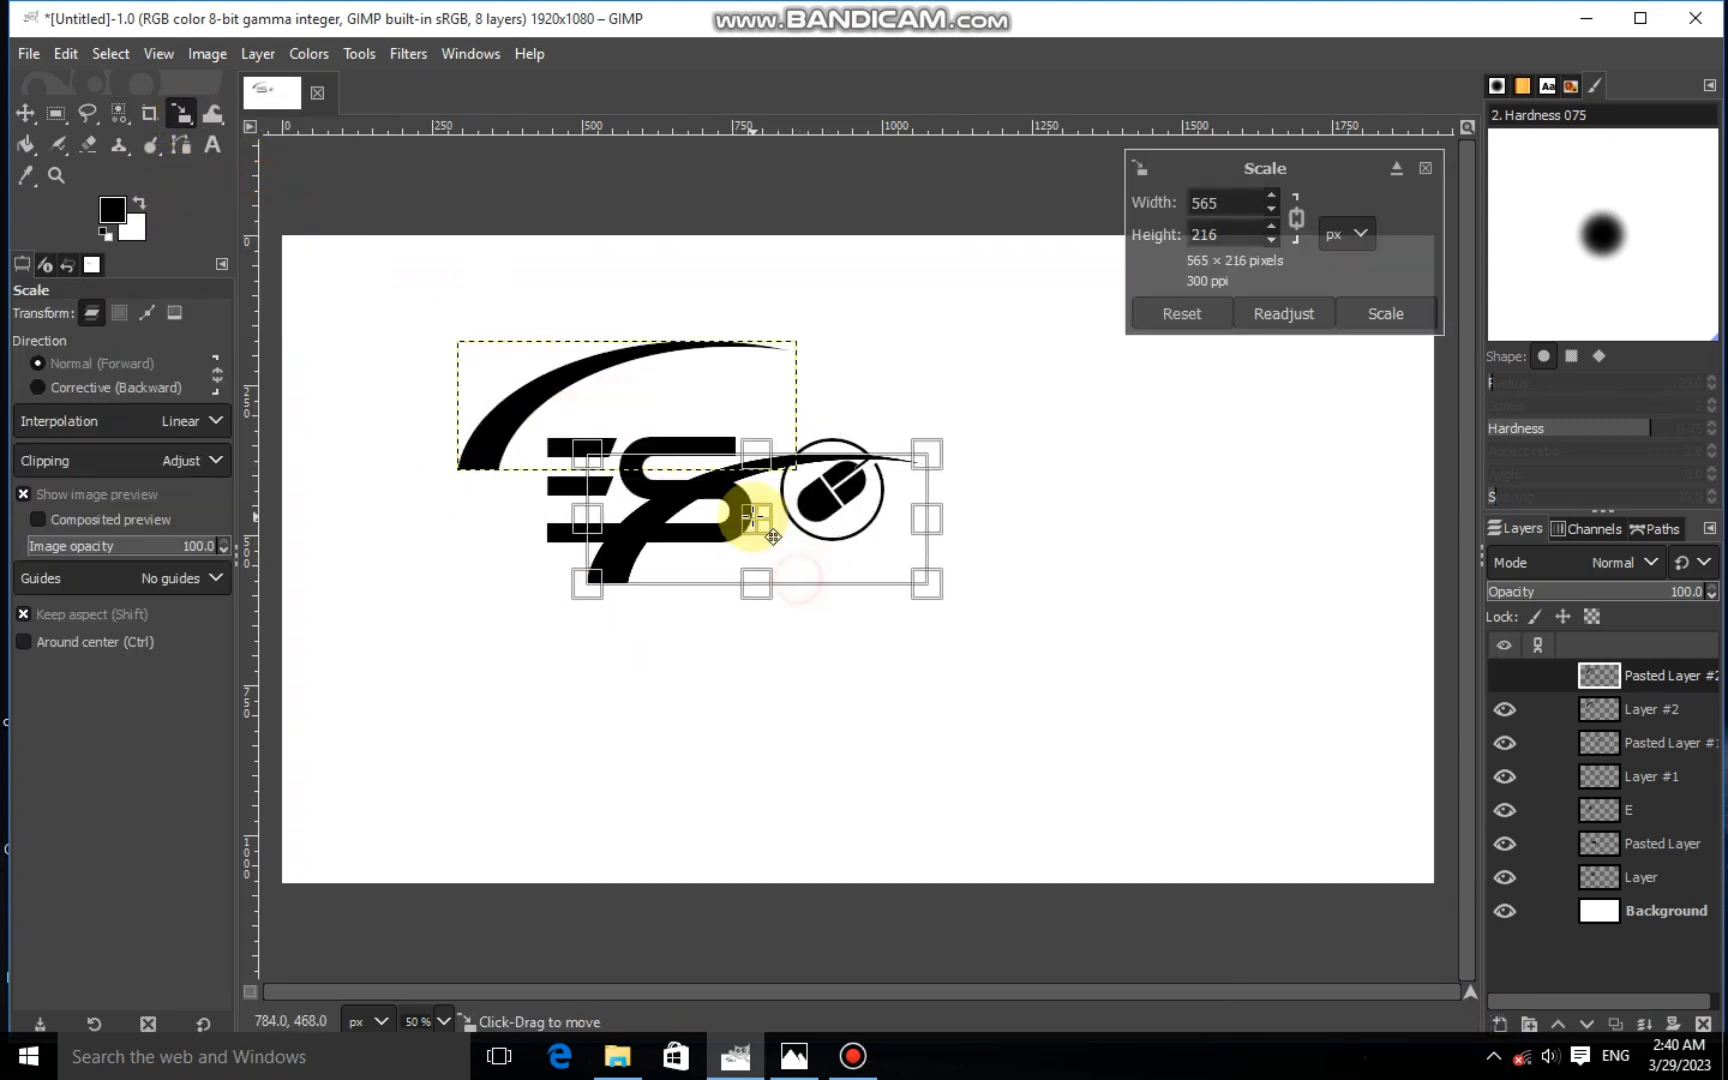
click(1386, 313)
click(251, 147)
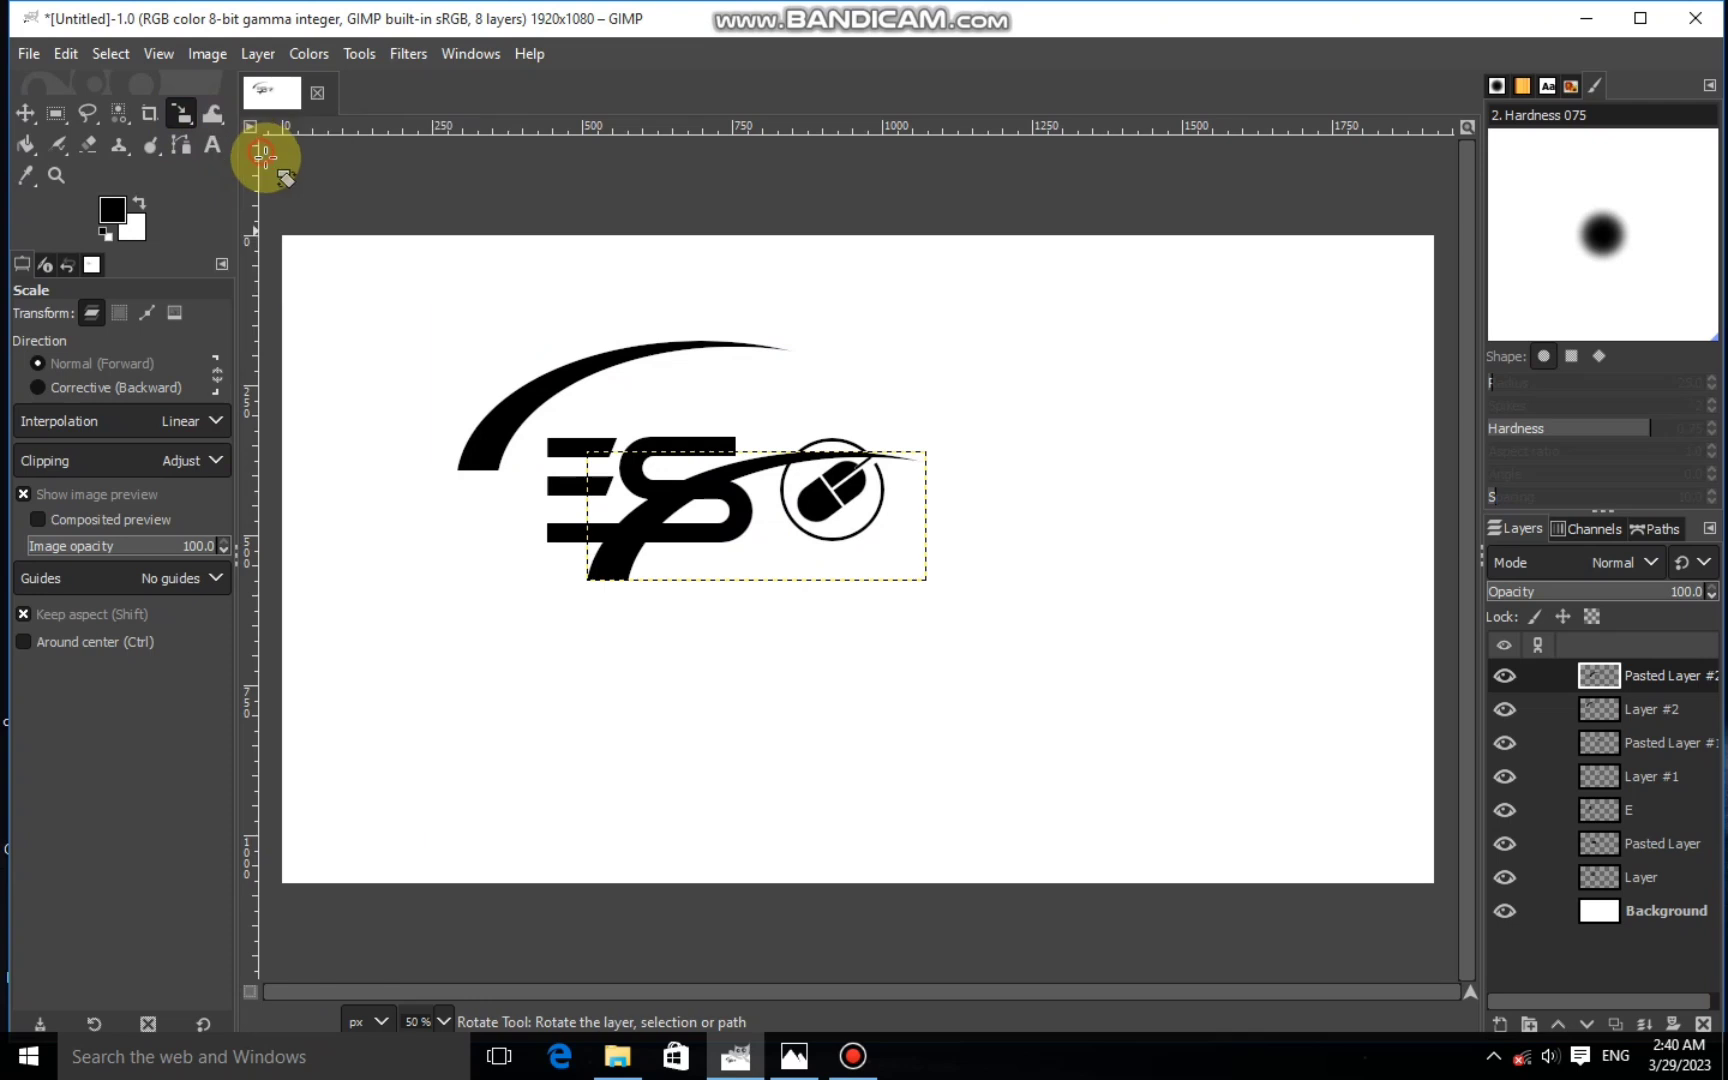
drag(656, 443, 849, 609)
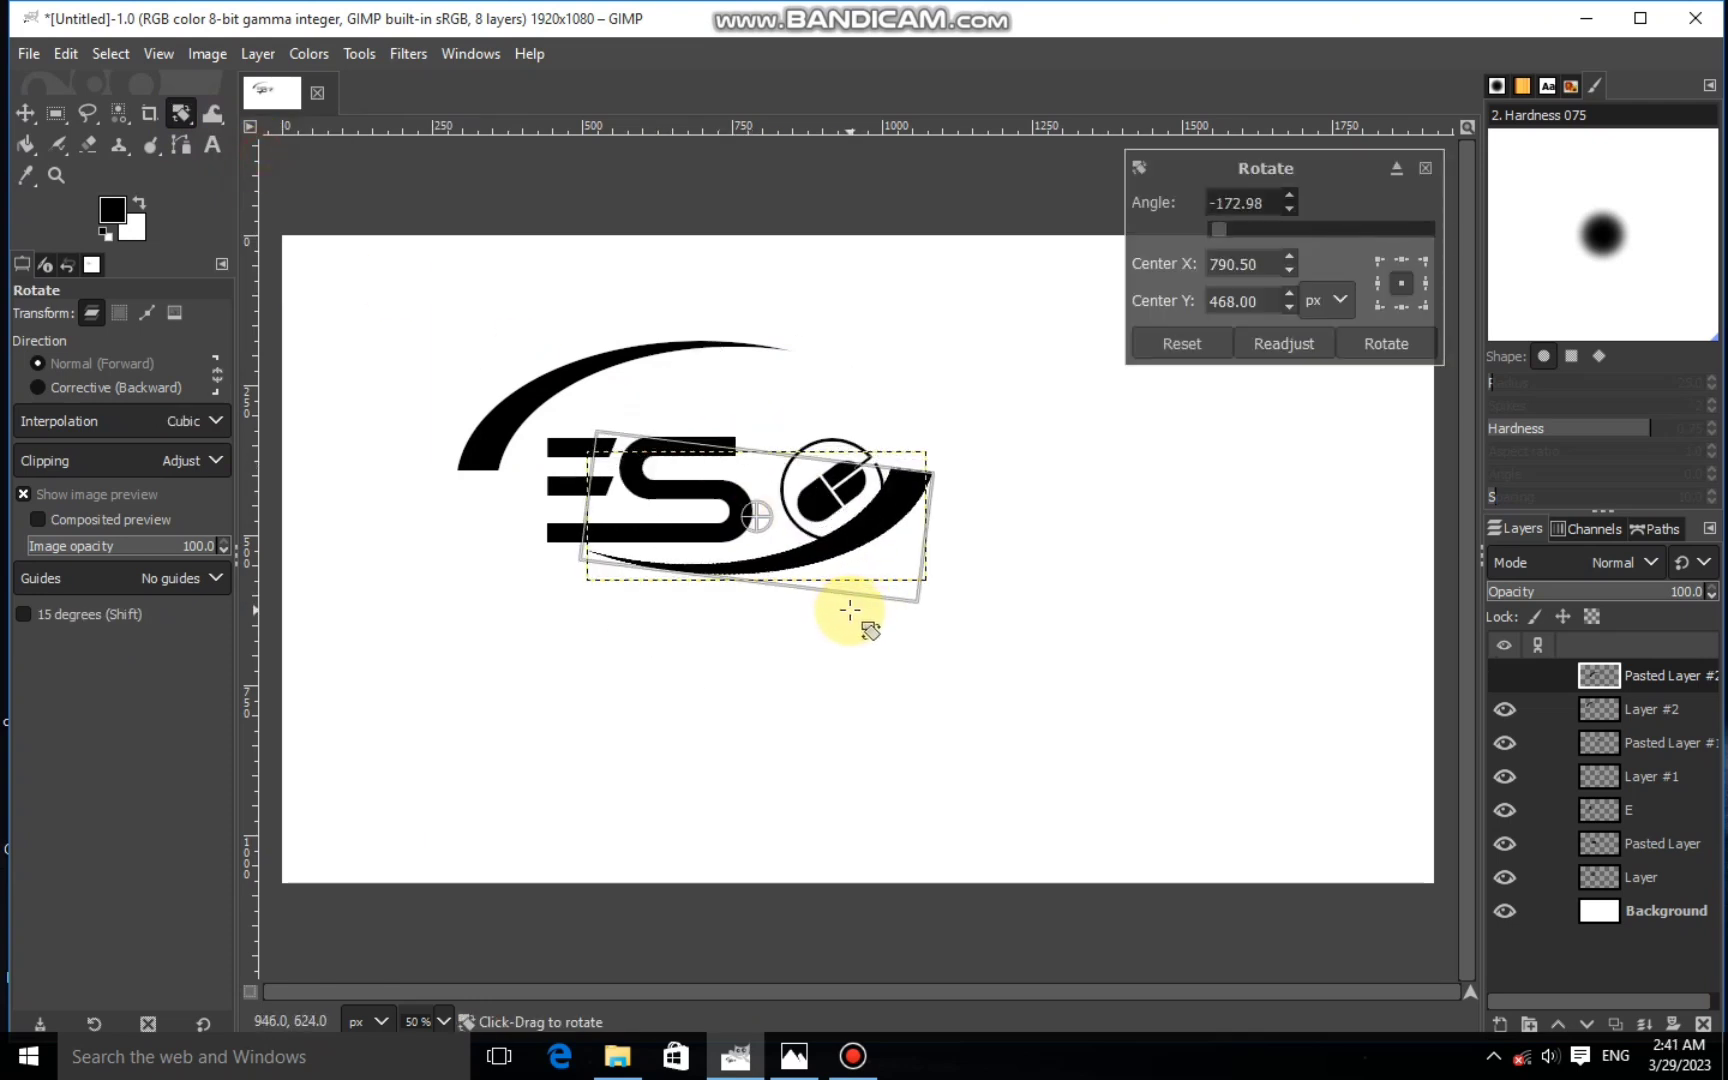
click(1386, 343)
Move the rotated arc down so that it curves beneath the lettermark and the ring icon
click(182, 116)
click(253, 177)
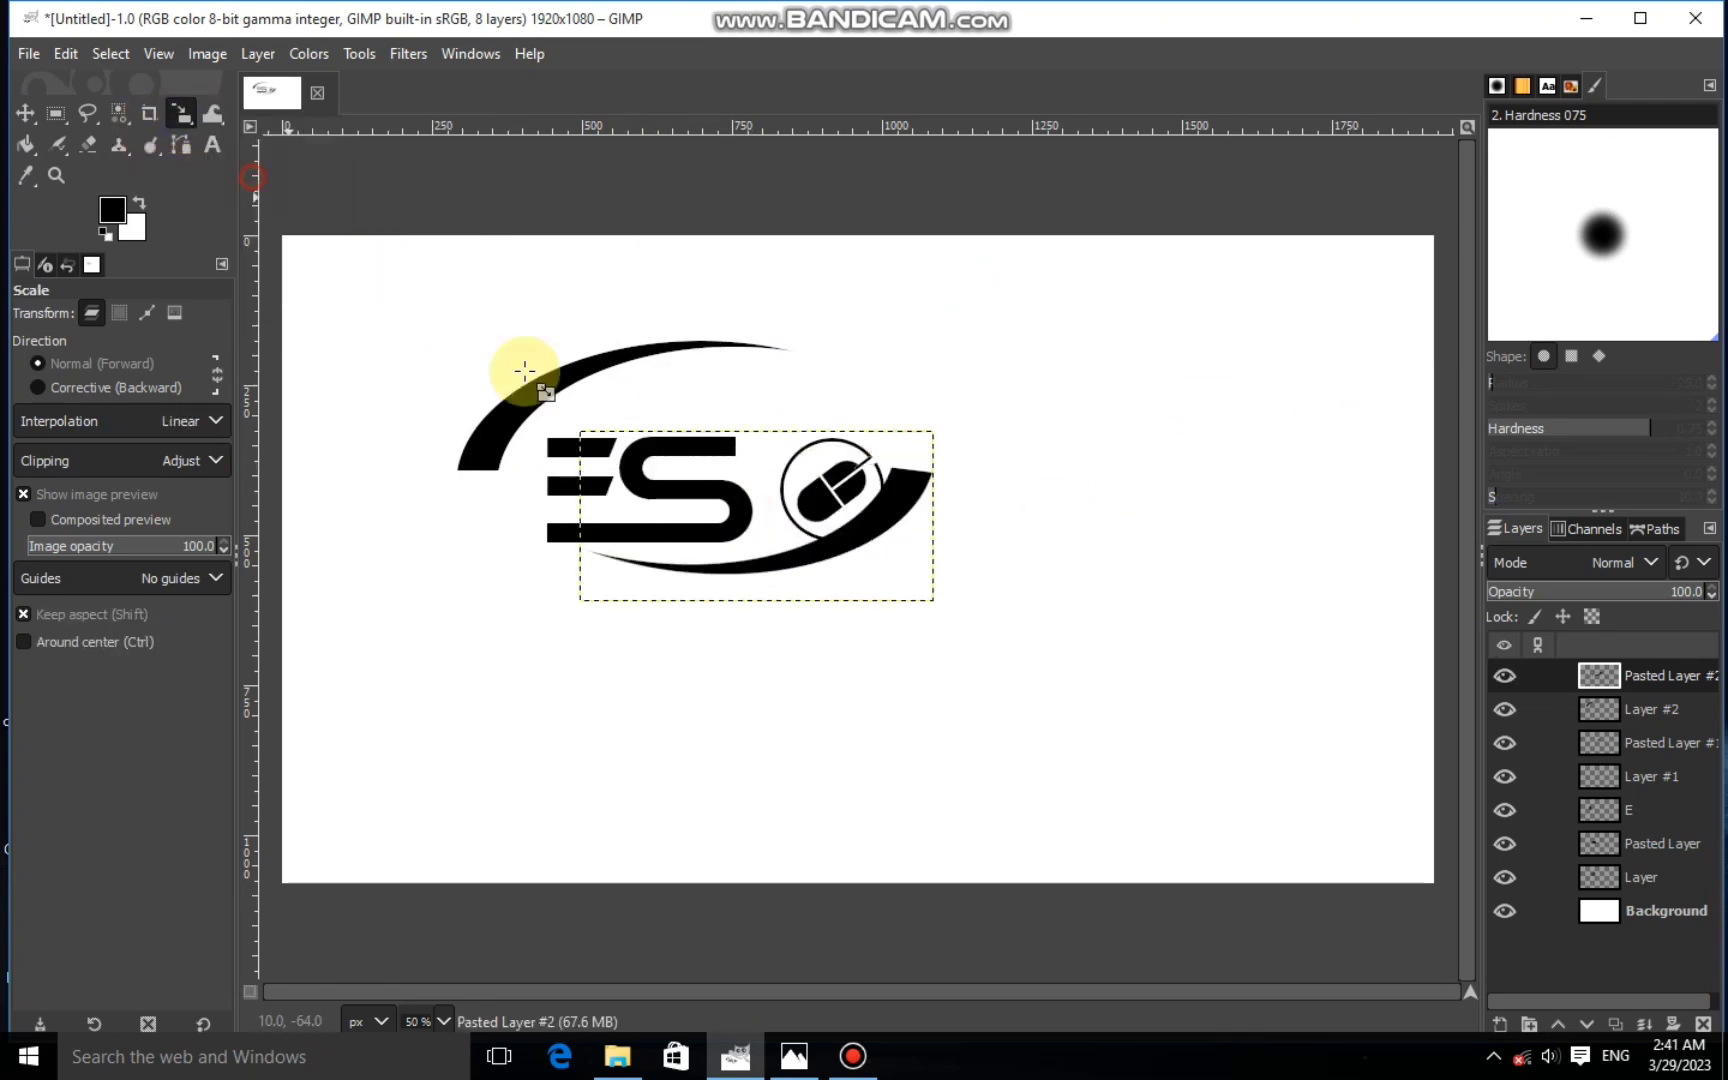
click(714, 513)
drag(714, 513, 761, 582)
click(1380, 313)
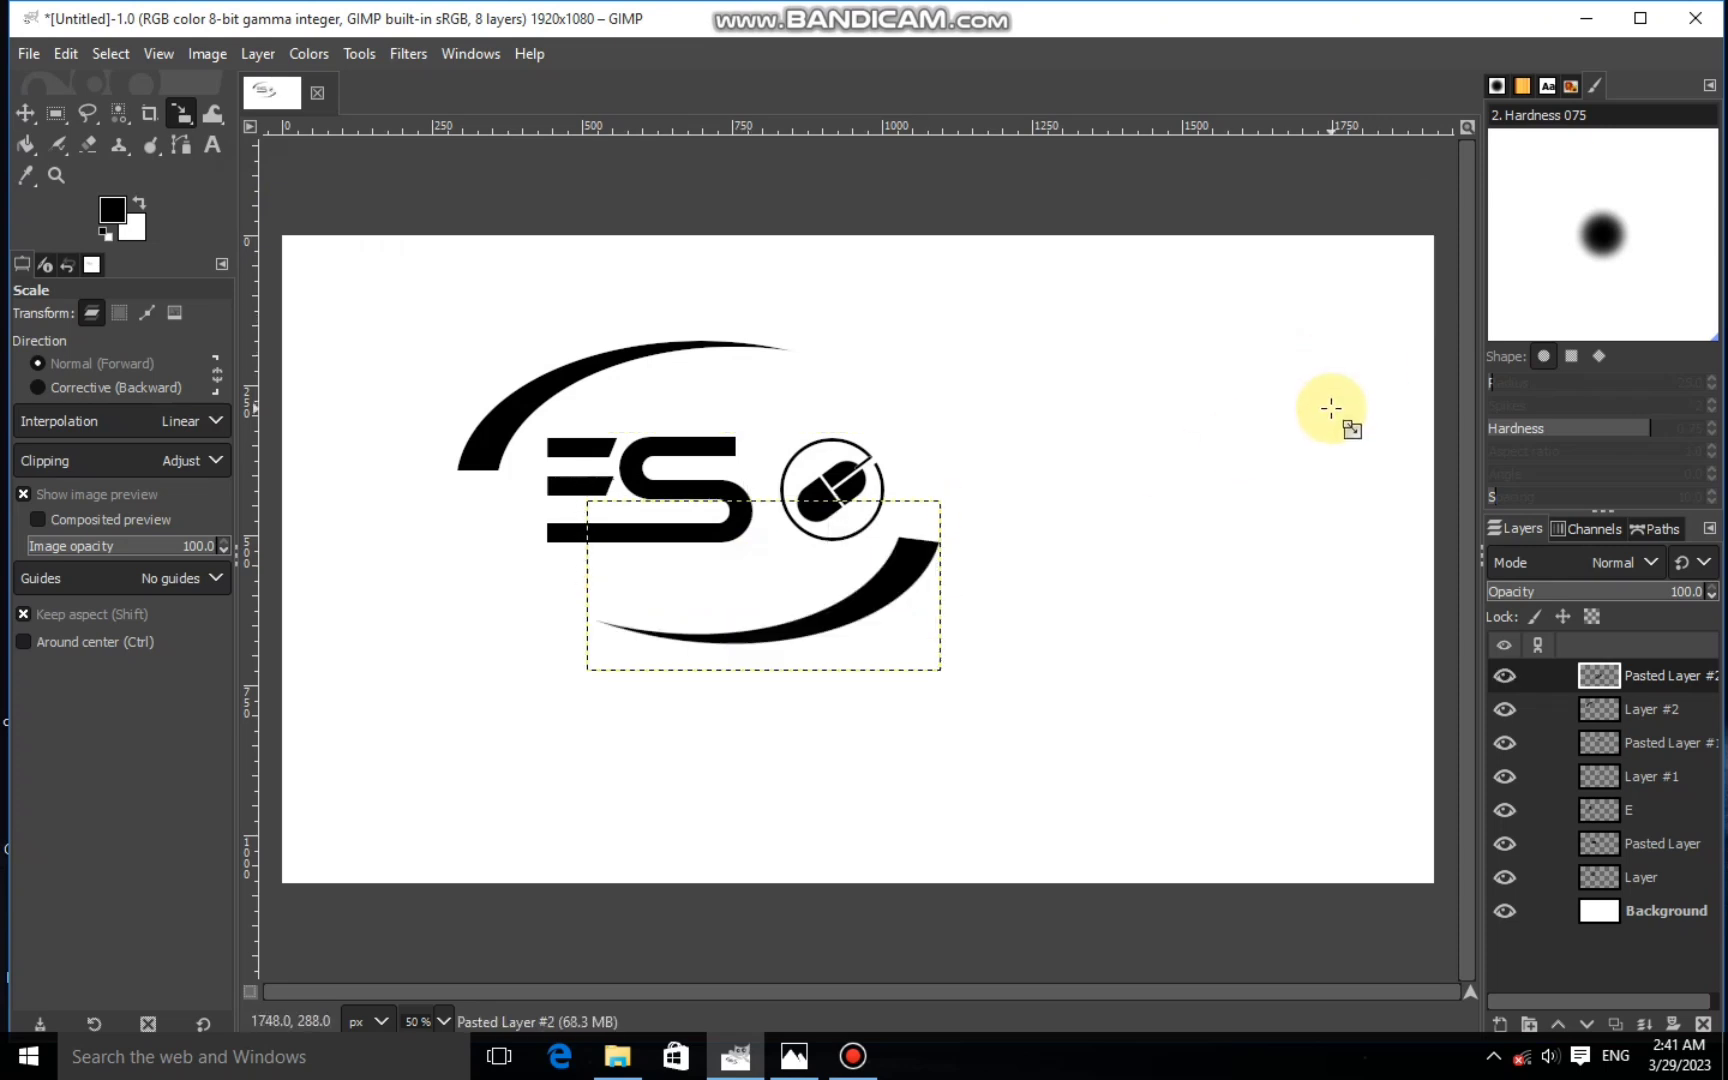
click(1643, 906)
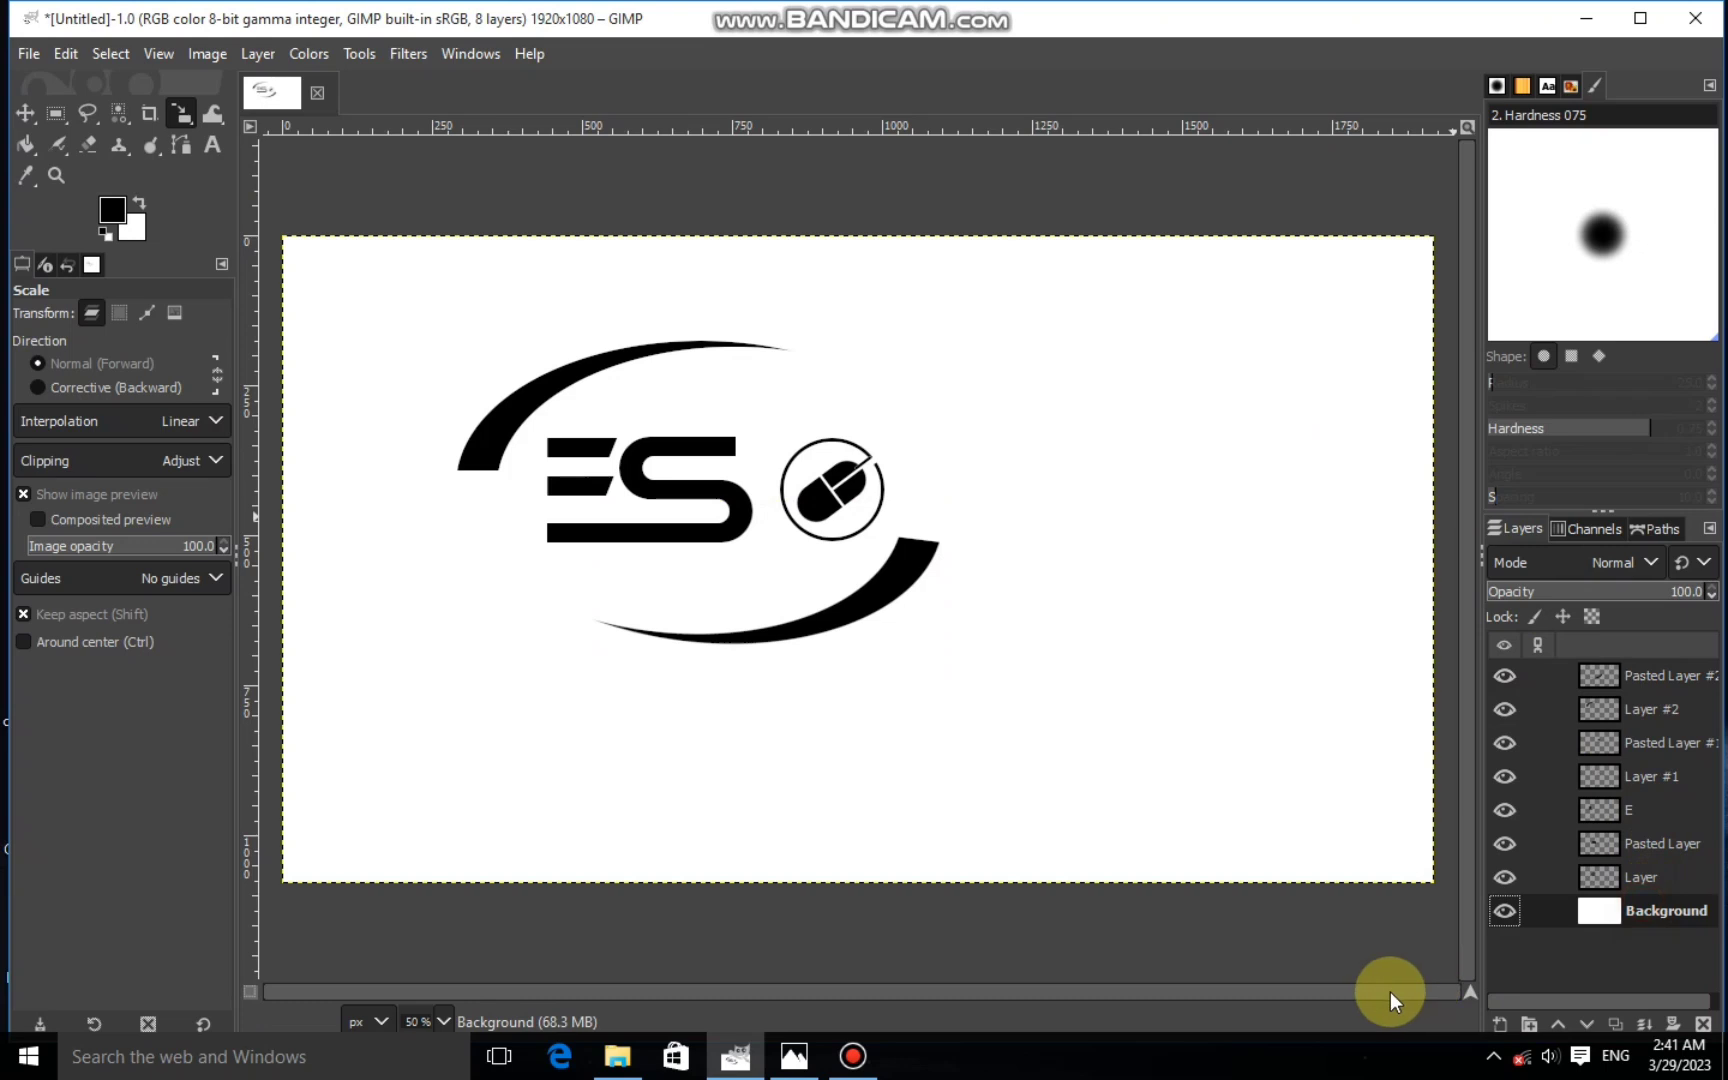
click(1598, 675)
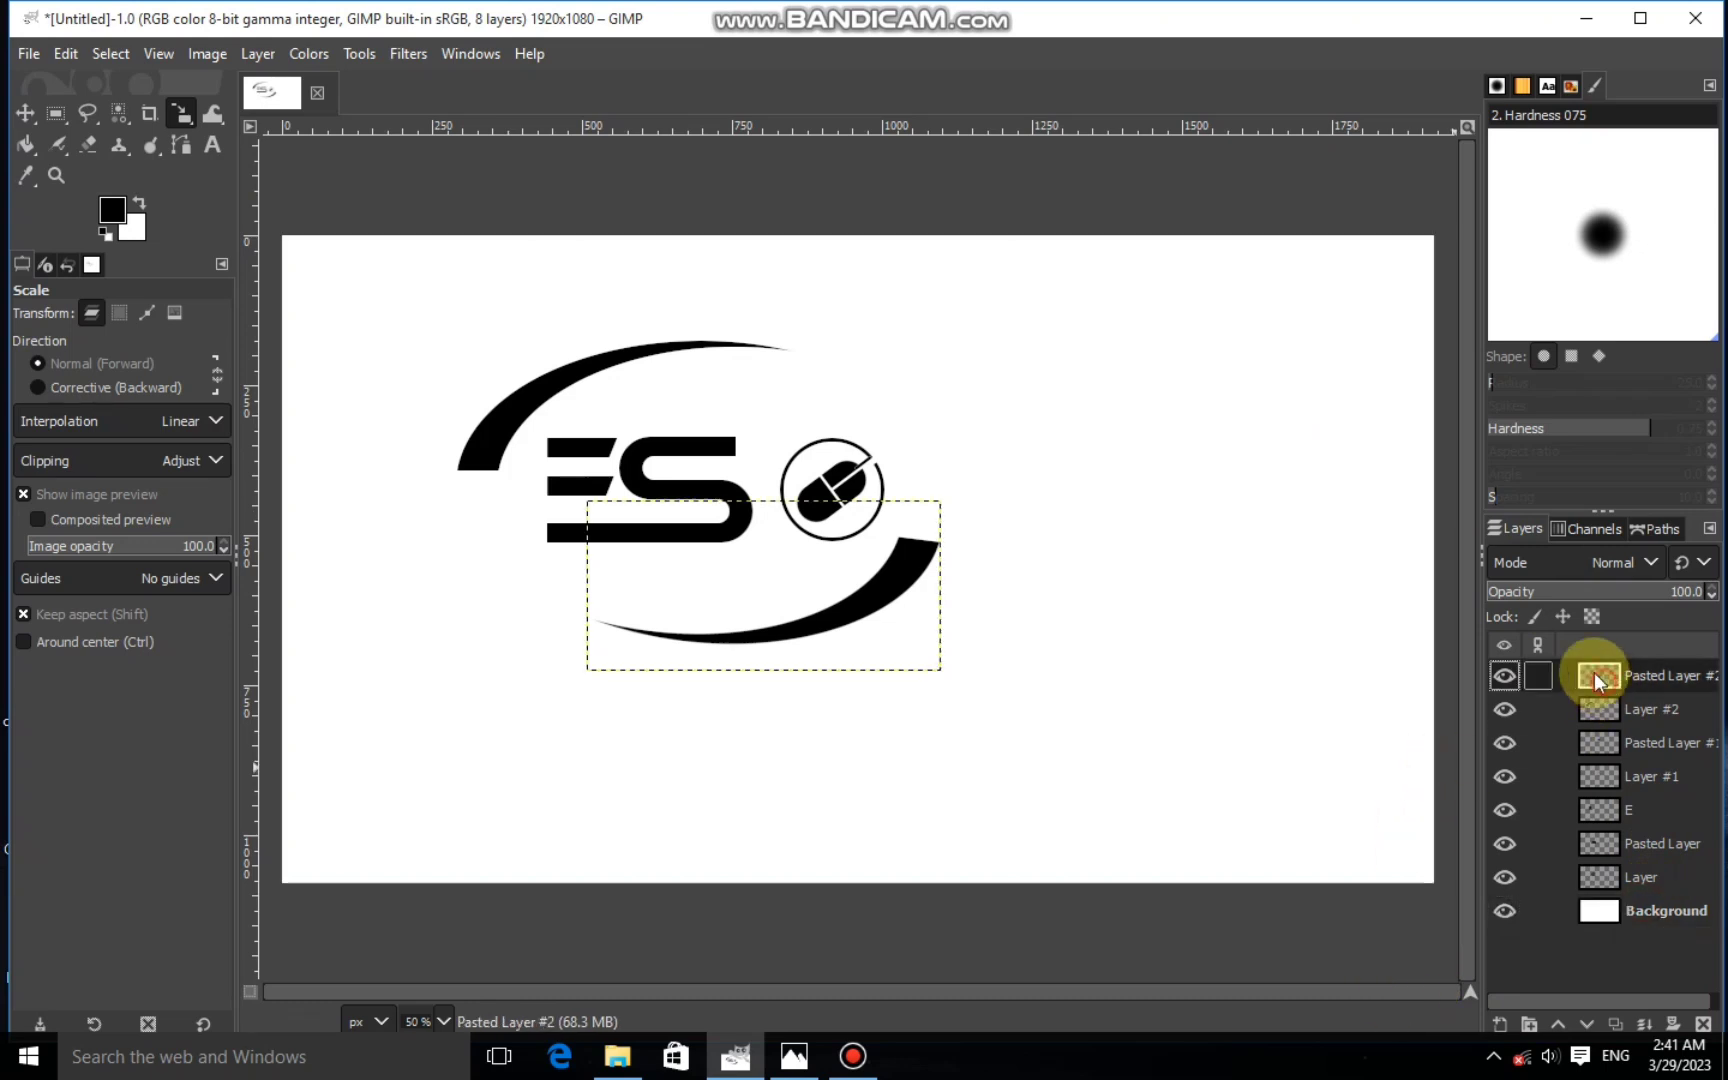
Maximize the image window
click(1690, 18)
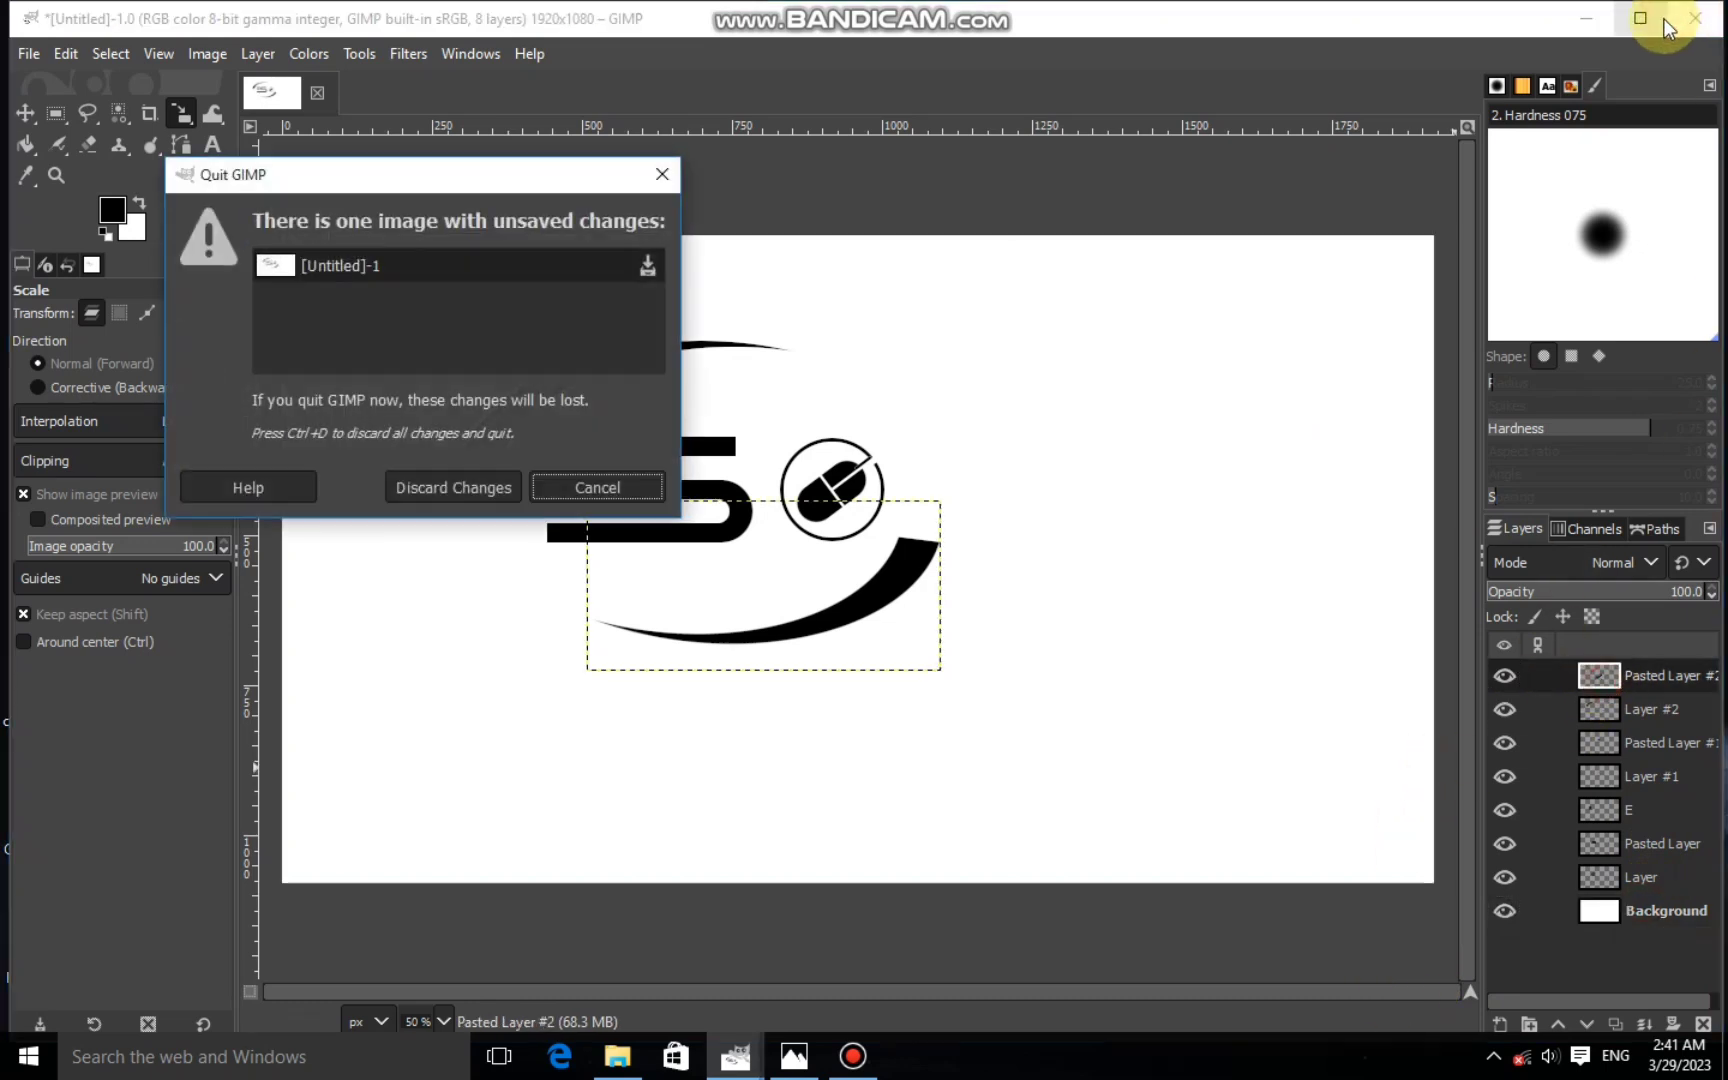
click(470, 490)
click(1640, 18)
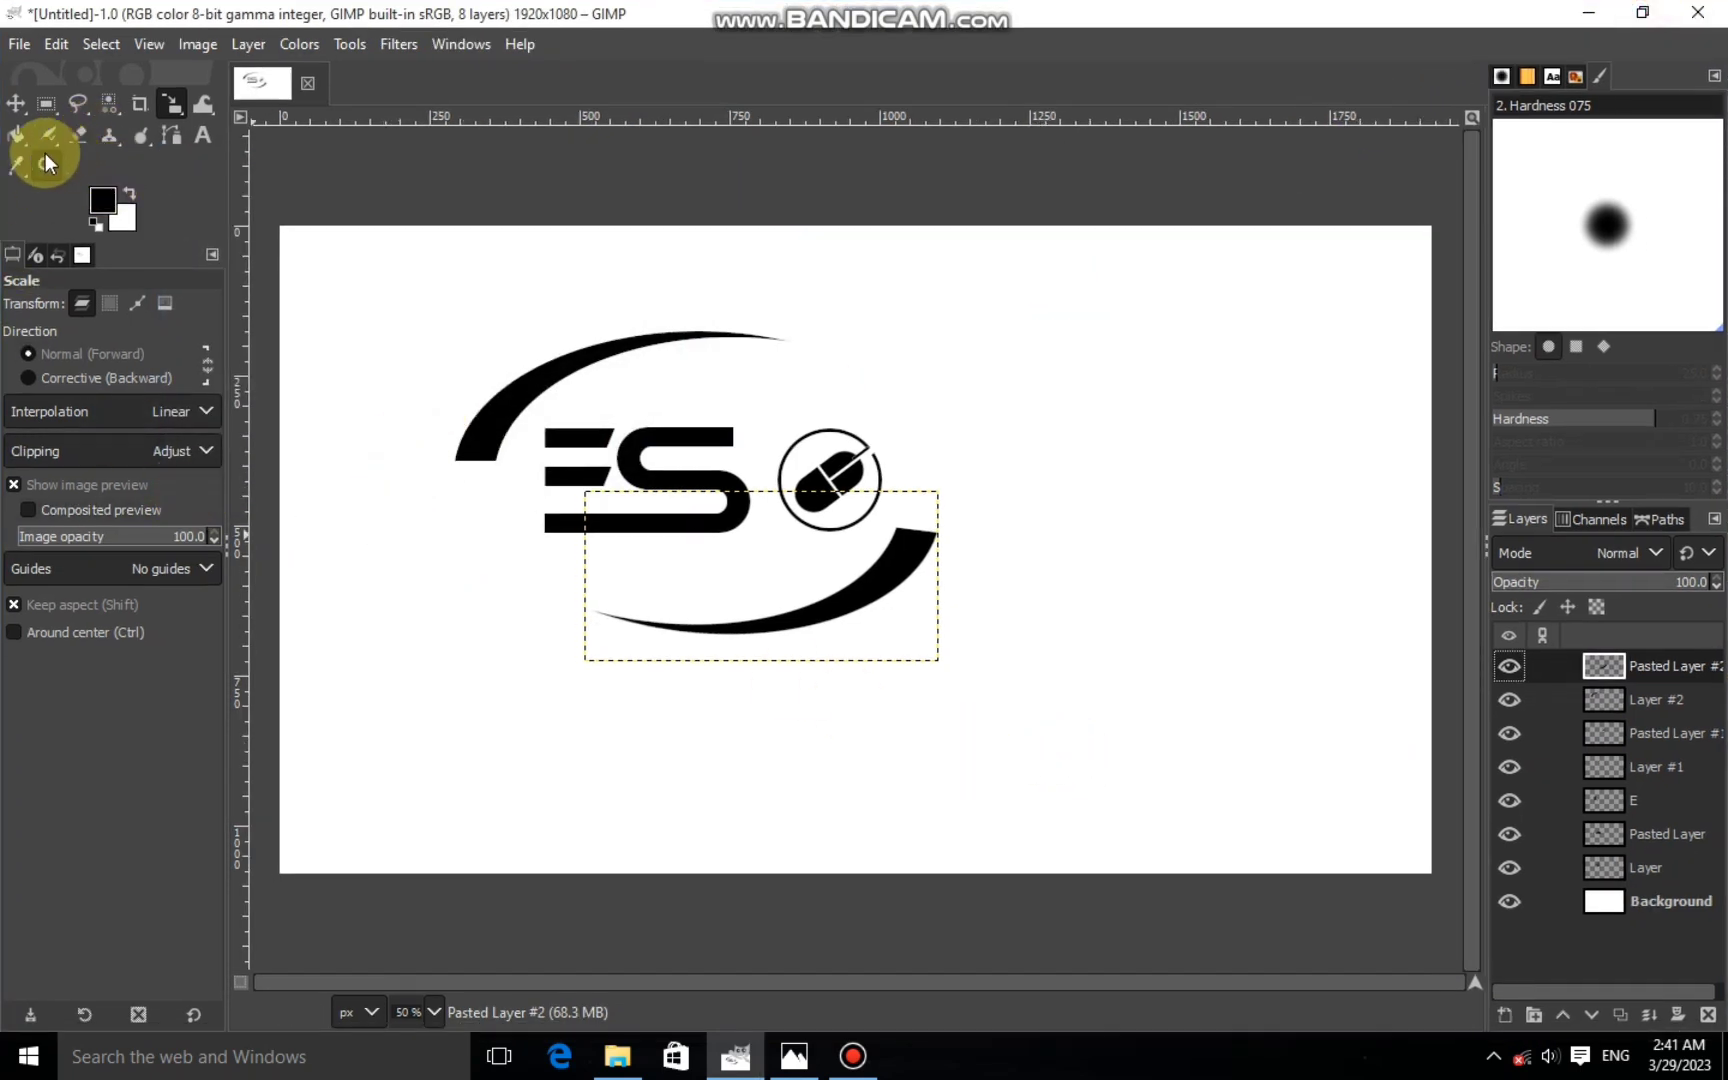
Add the Tahoma Bold tagline "EDUCATIONAL SOLUTION ONLINE" below the lettermark, in a text box widened to hold it on one line
click(201, 145)
drag(422, 540, 828, 581)
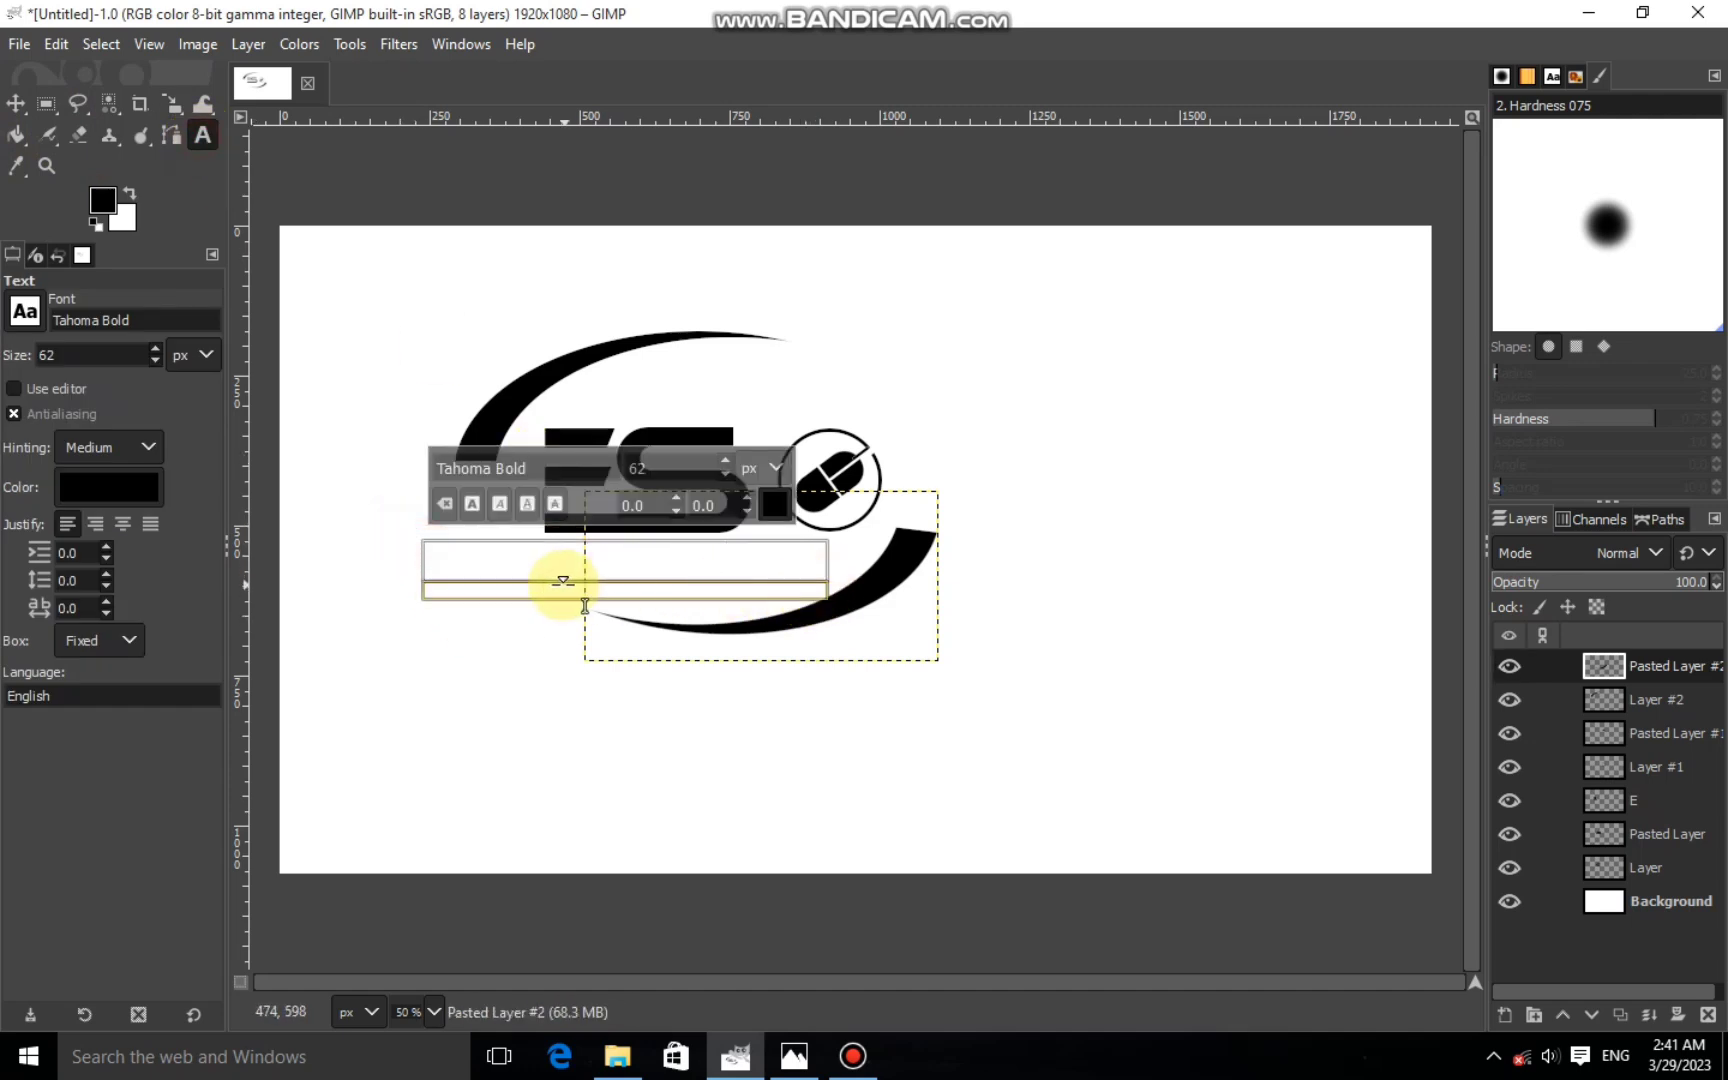
text(EDUCATIONAL)
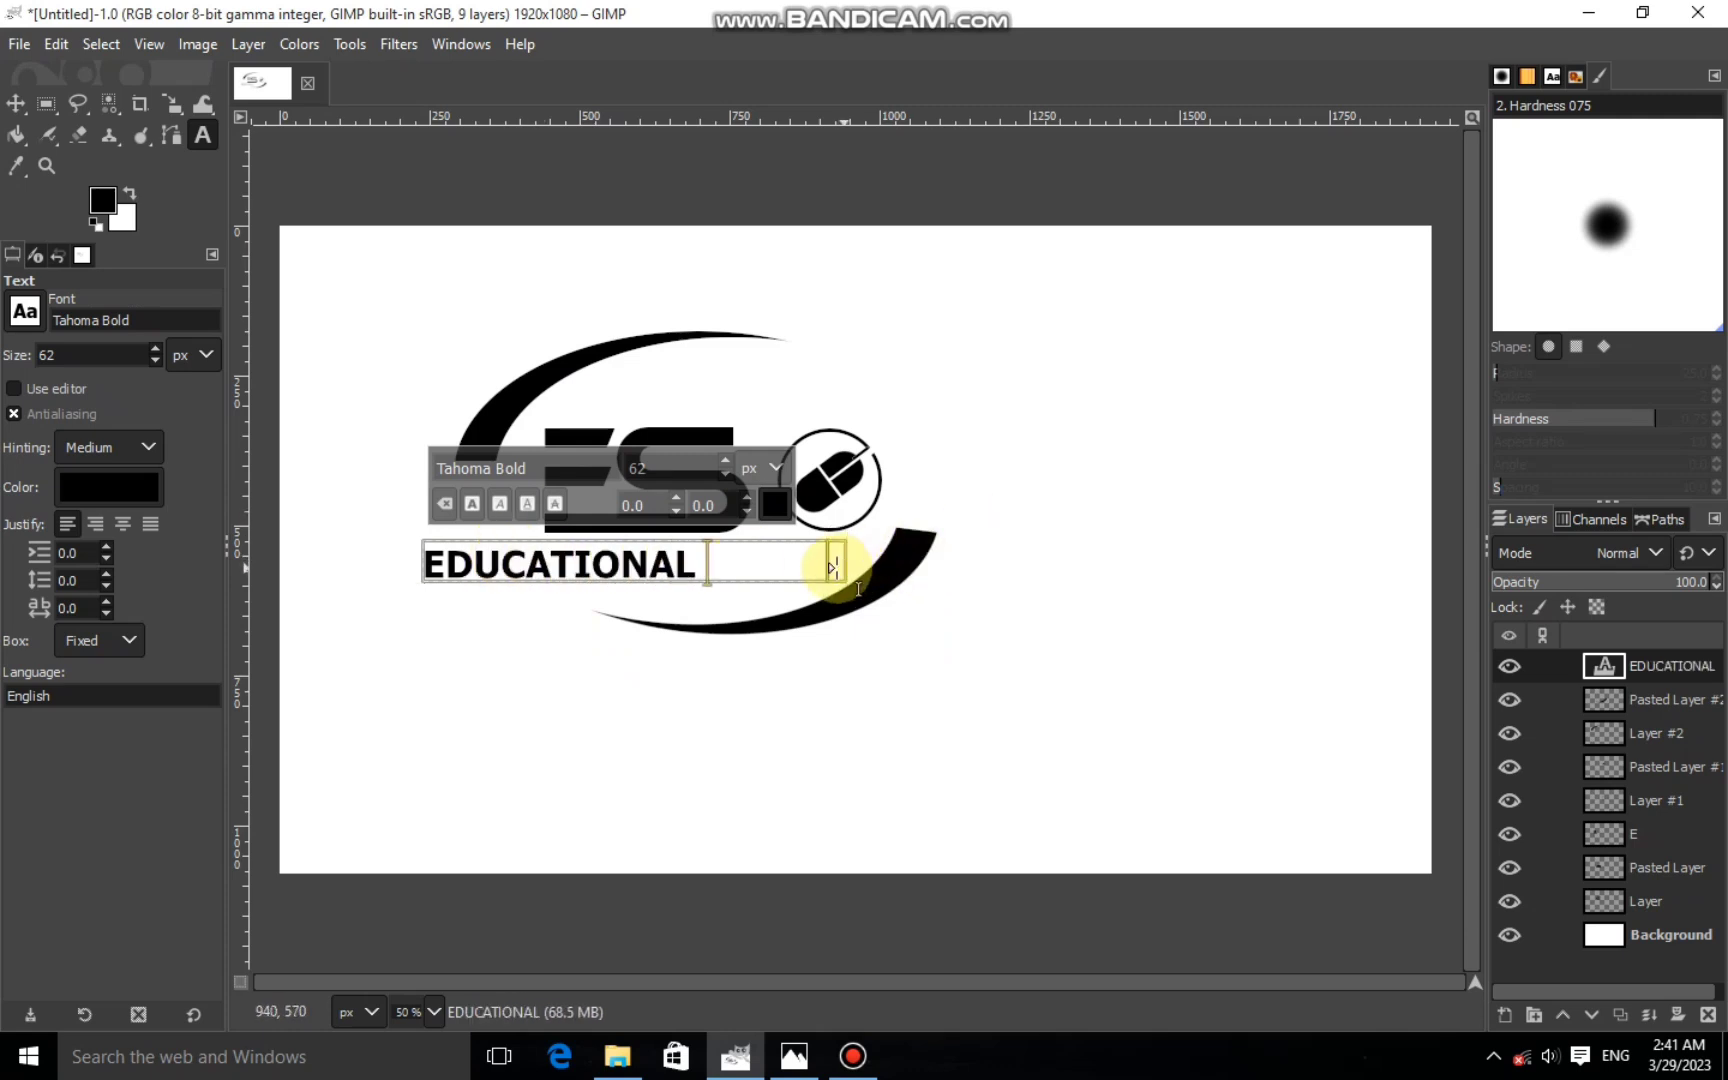
drag(826, 563, 1318, 575)
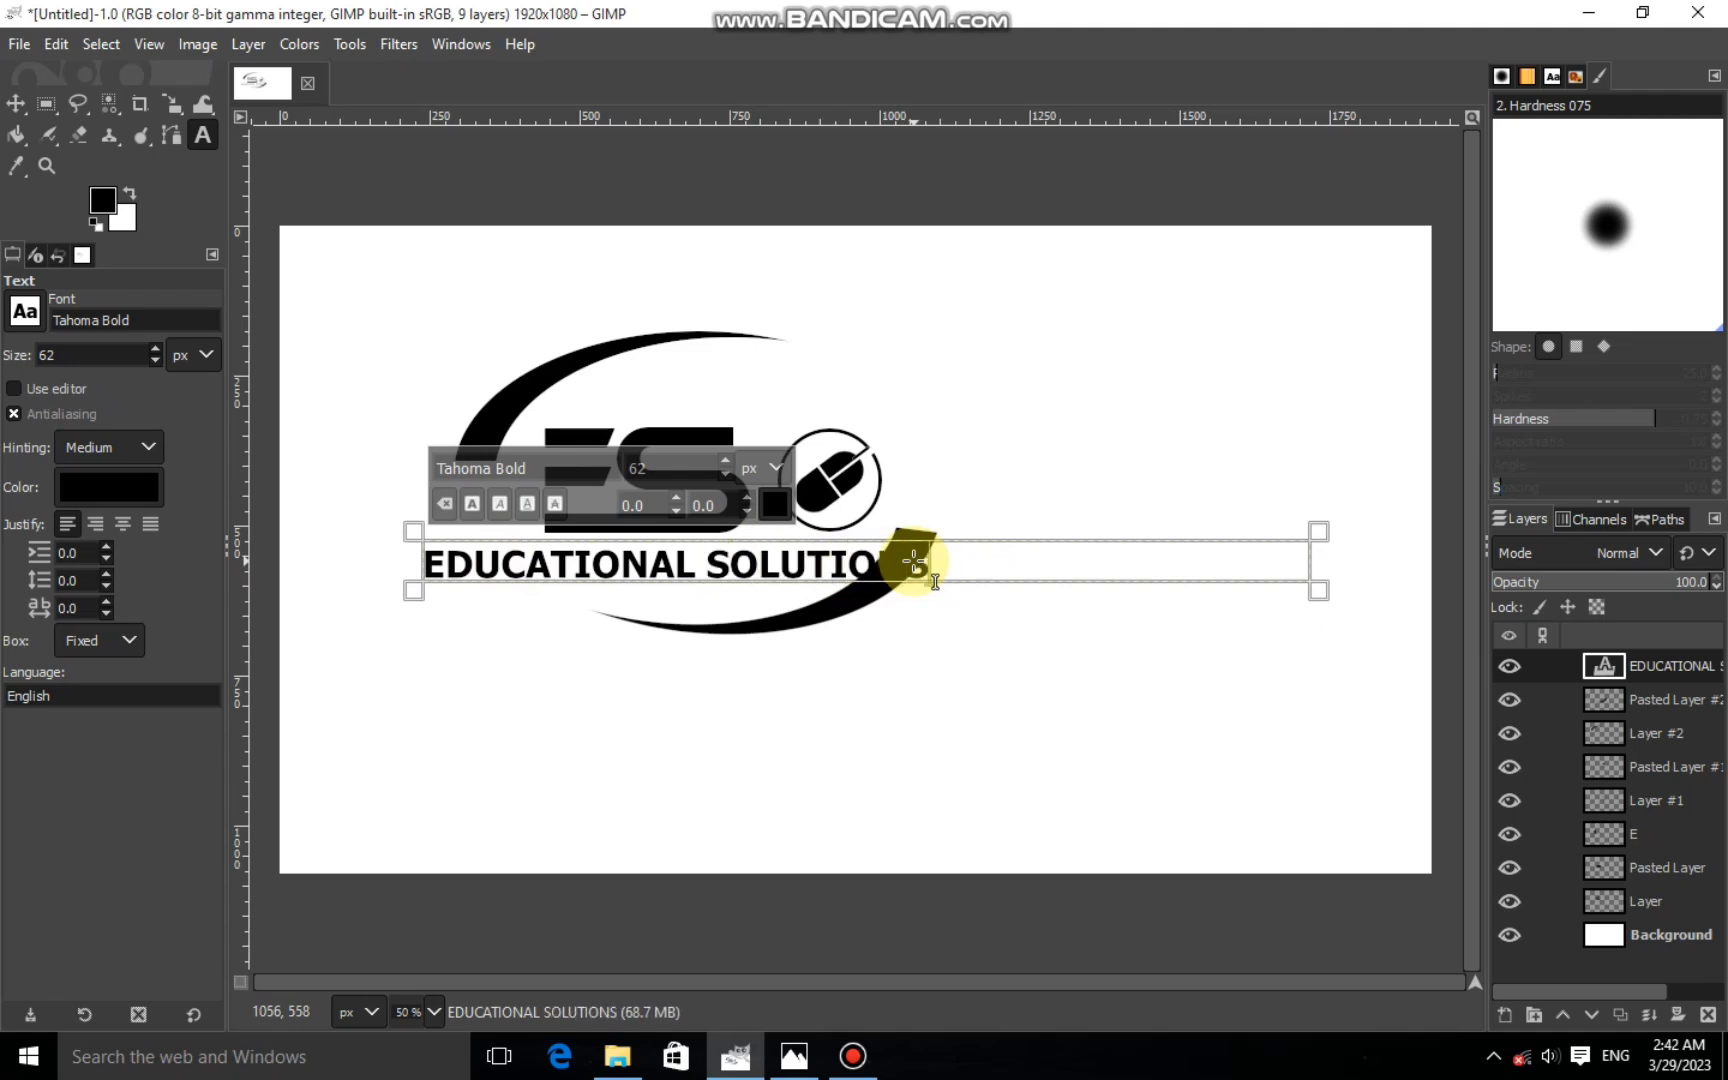
click(913, 561)
key(Delete)
Set the tagline's text size to 34 px and move it right, just beneath the lettermark
key(ctrl+a)
scroll(720, 468, down, 20)
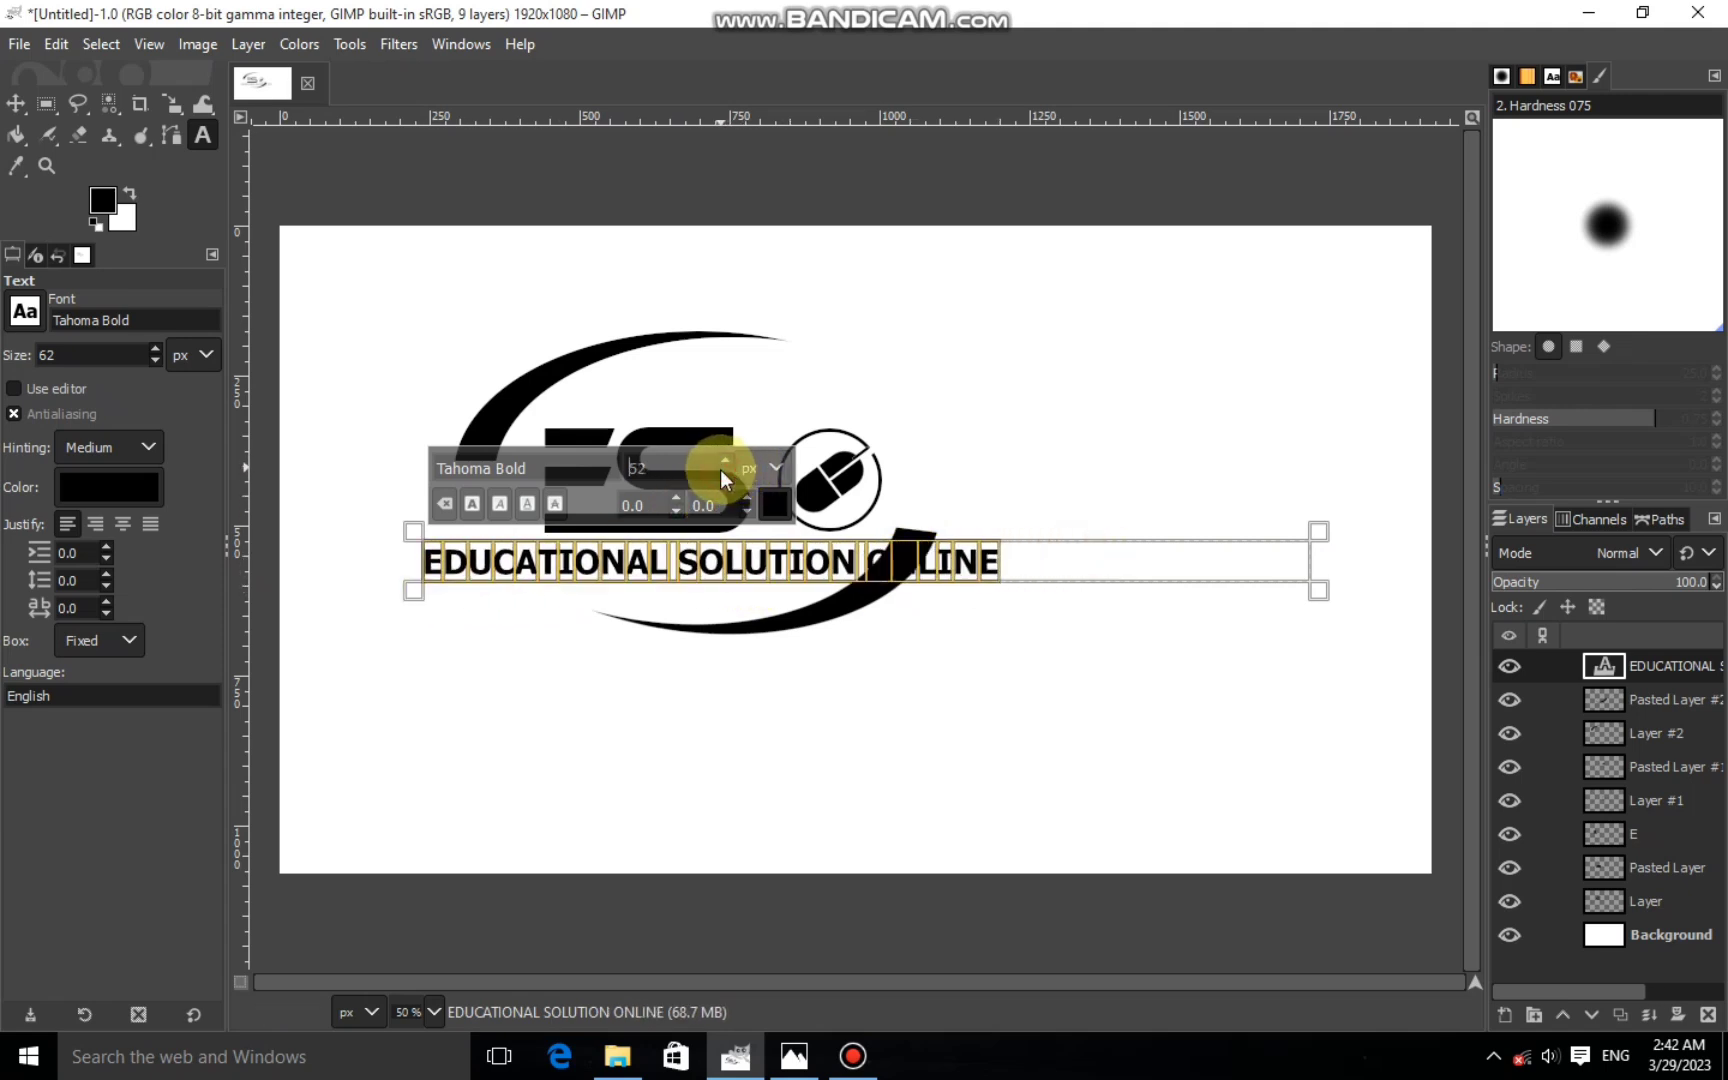
scroll(720, 468, up, 2)
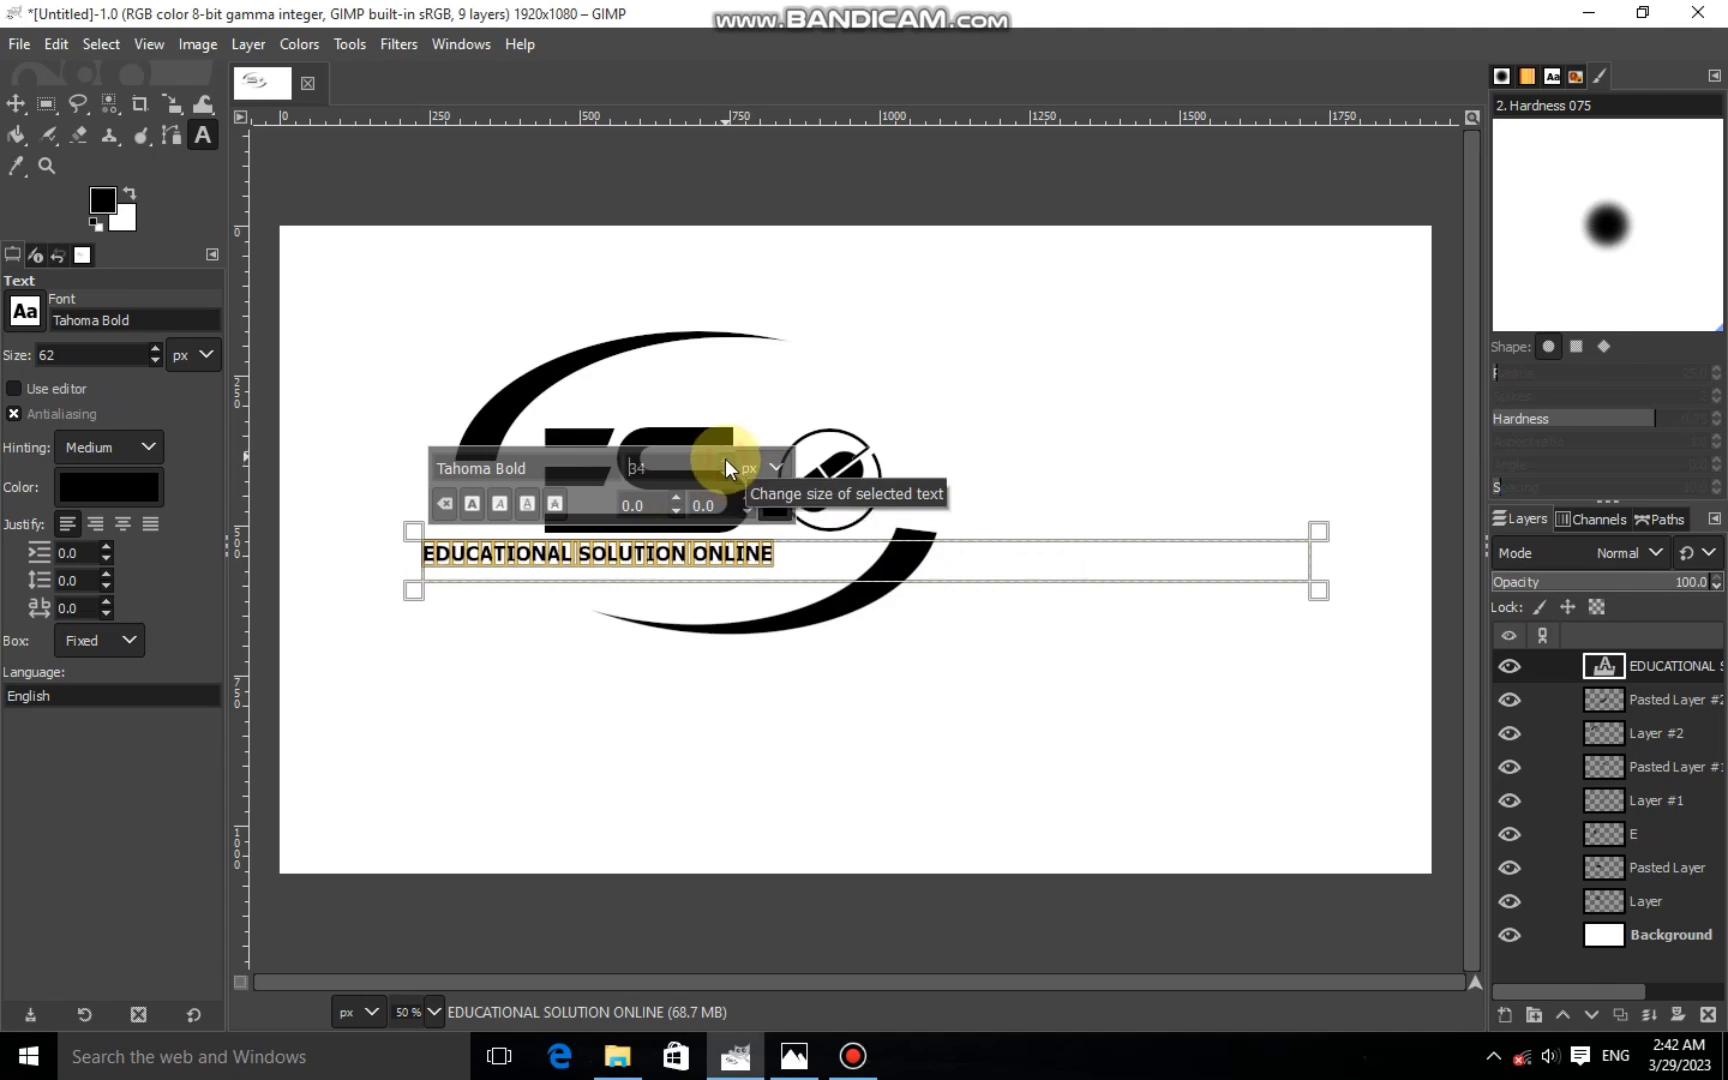
click(184, 123)
click(640, 535)
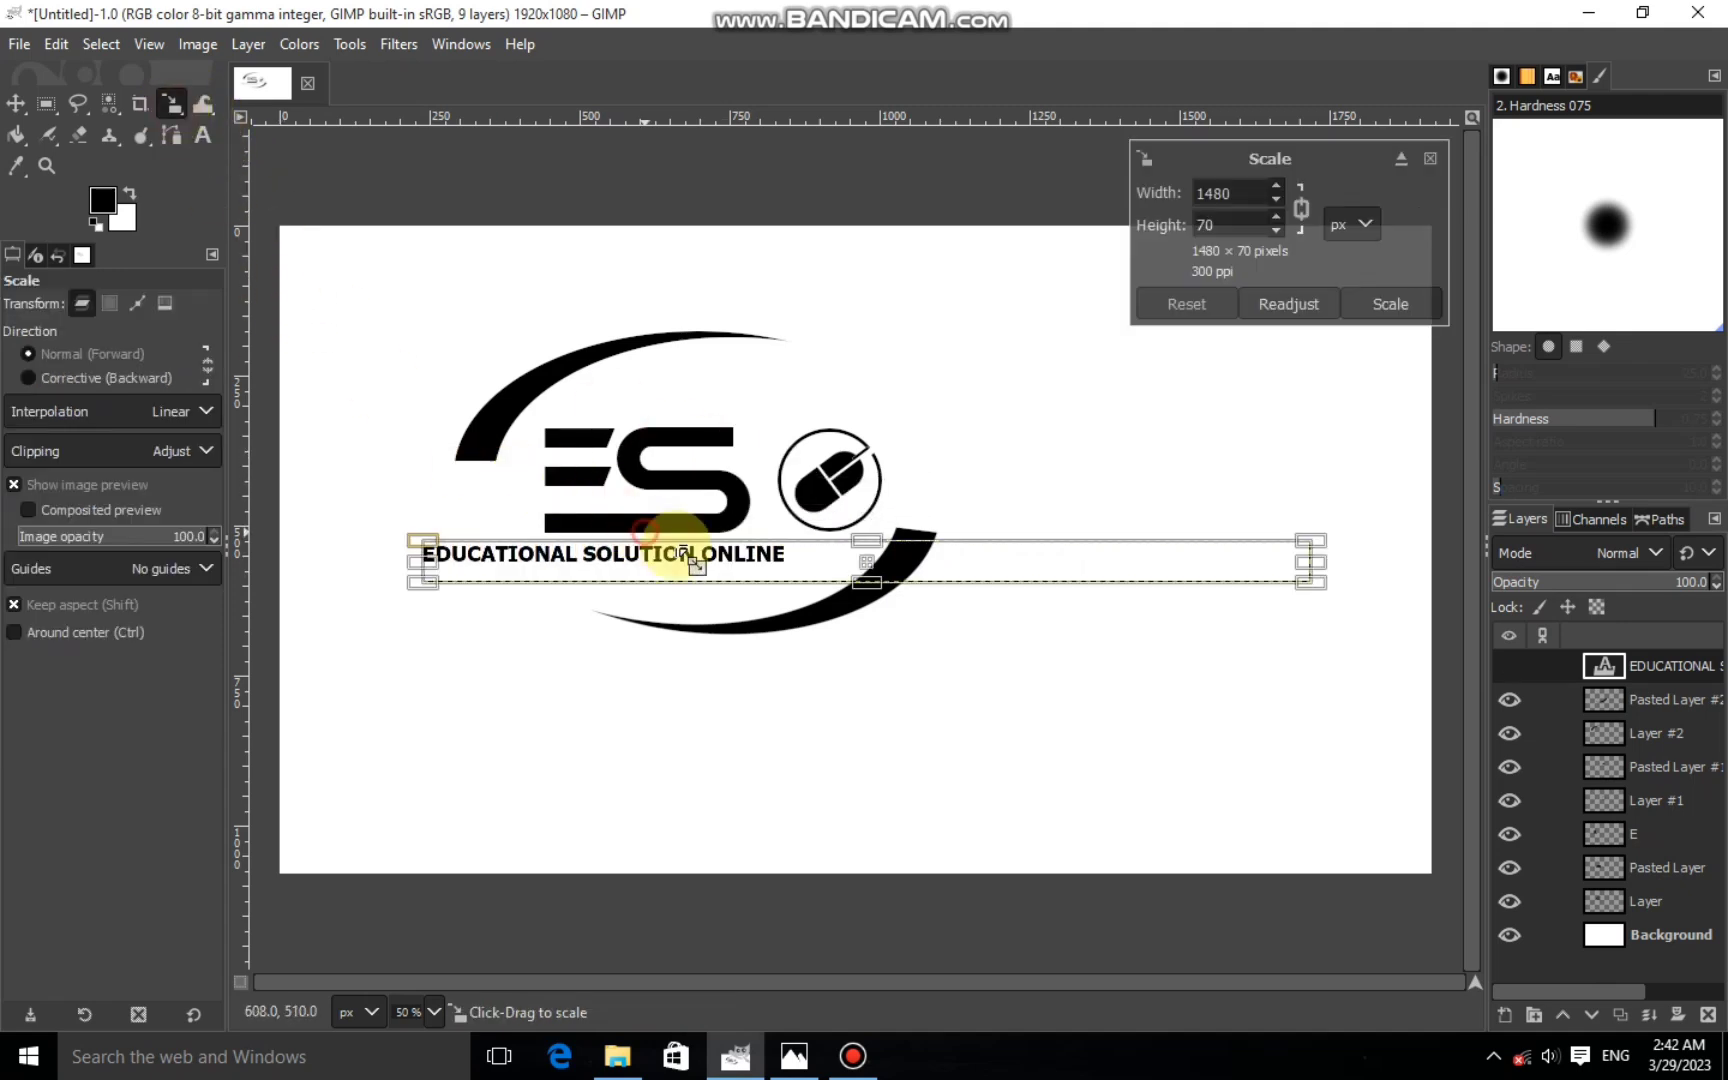
drag(866, 562, 945, 555)
click(1388, 302)
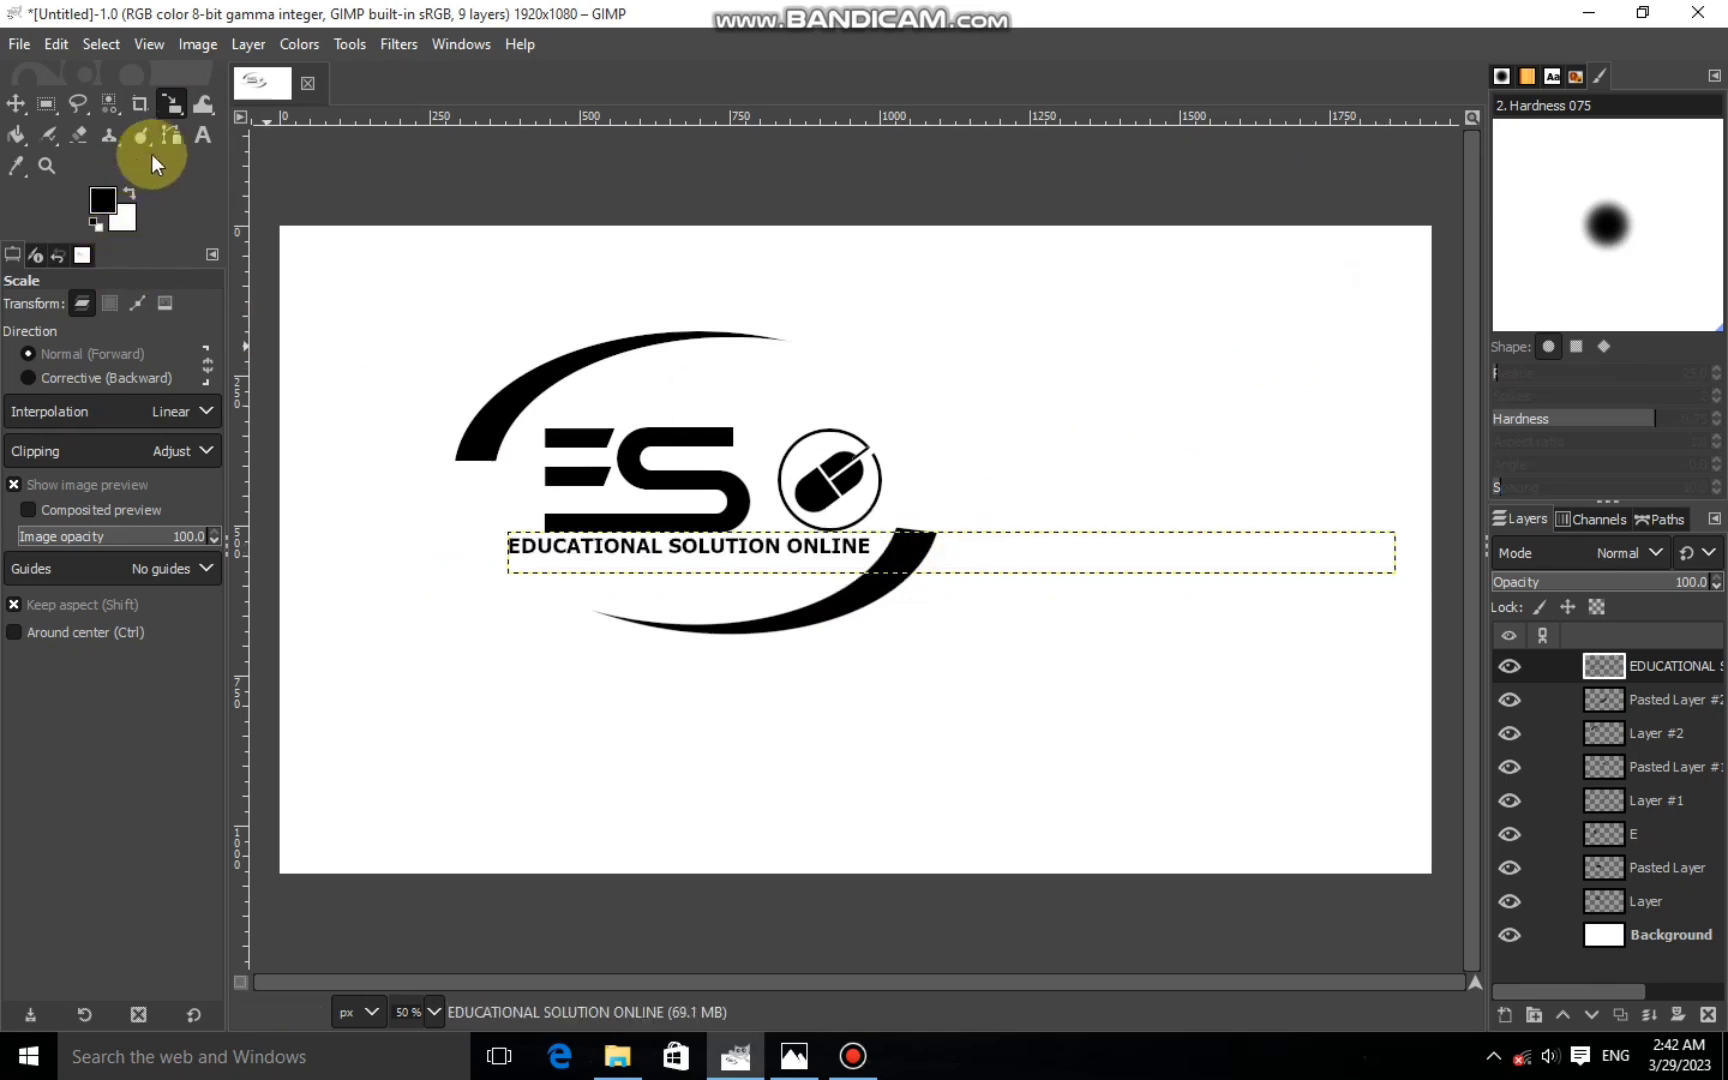
Reduce the whole tagline's text size to 32 px
click(196, 131)
click(856, 543)
click(897, 688)
drag(879, 552, 500, 552)
click(811, 465)
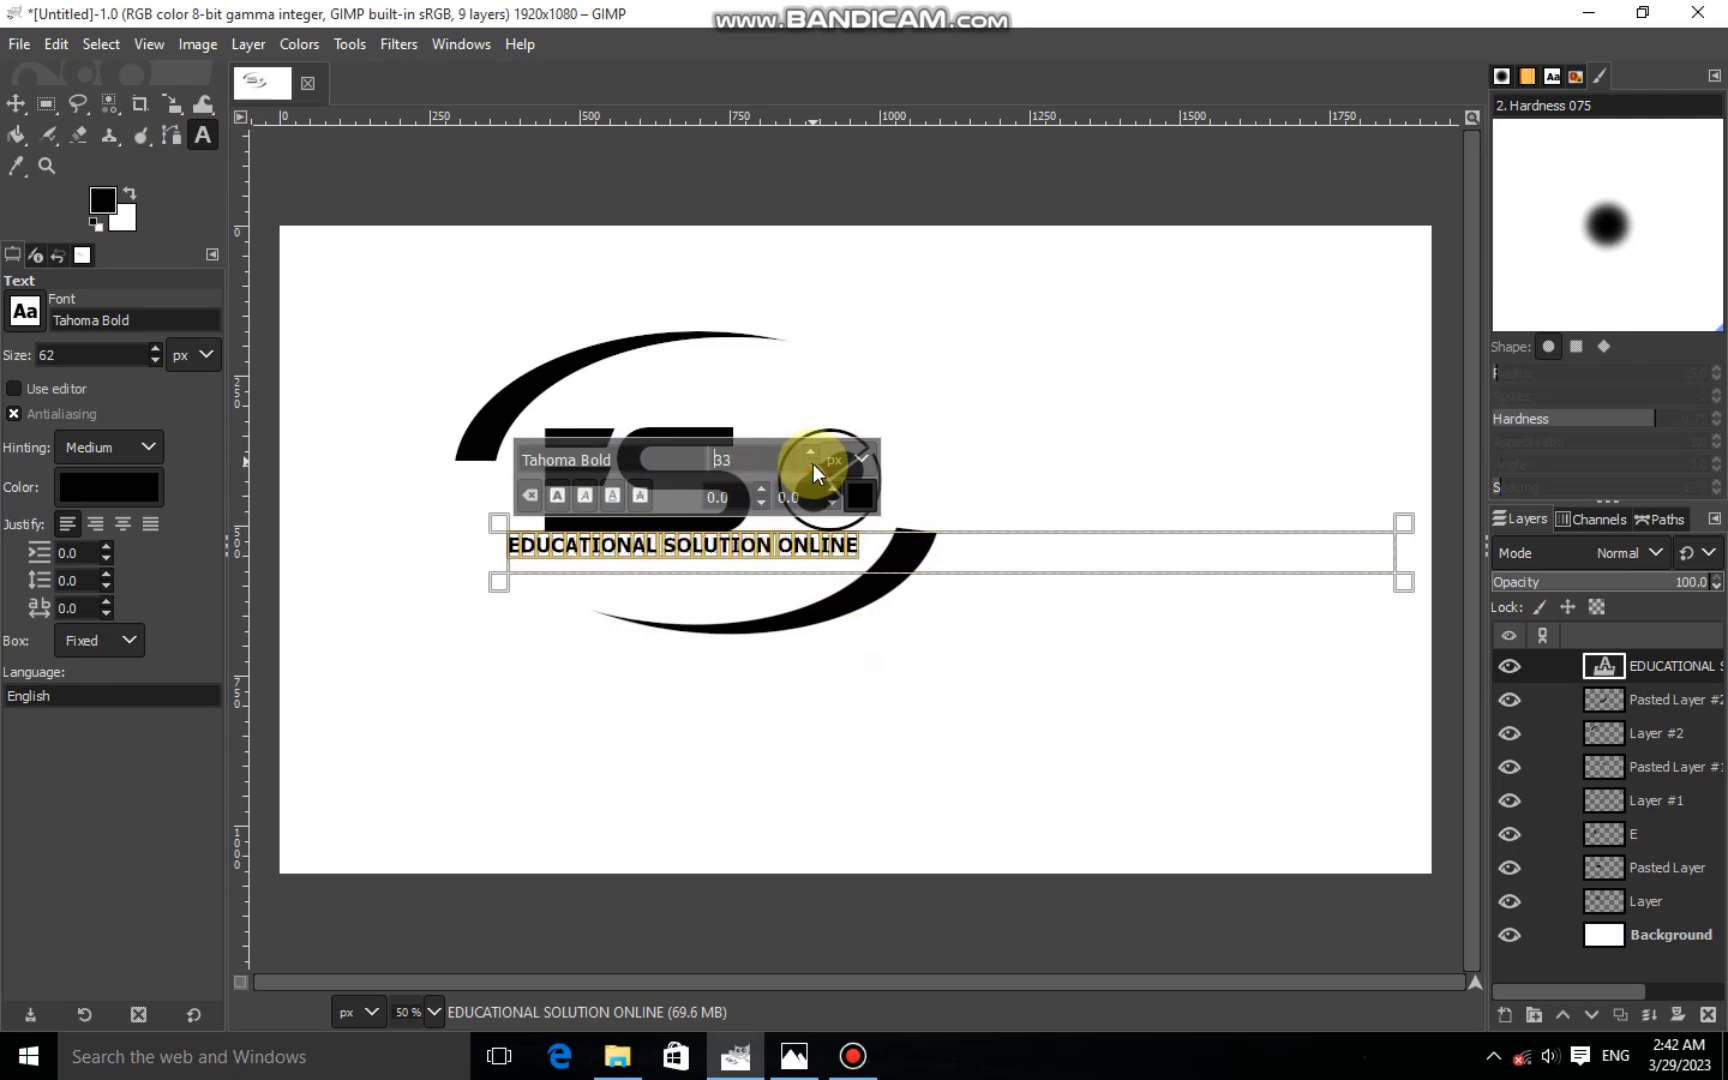
click(809, 450)
click(809, 450)
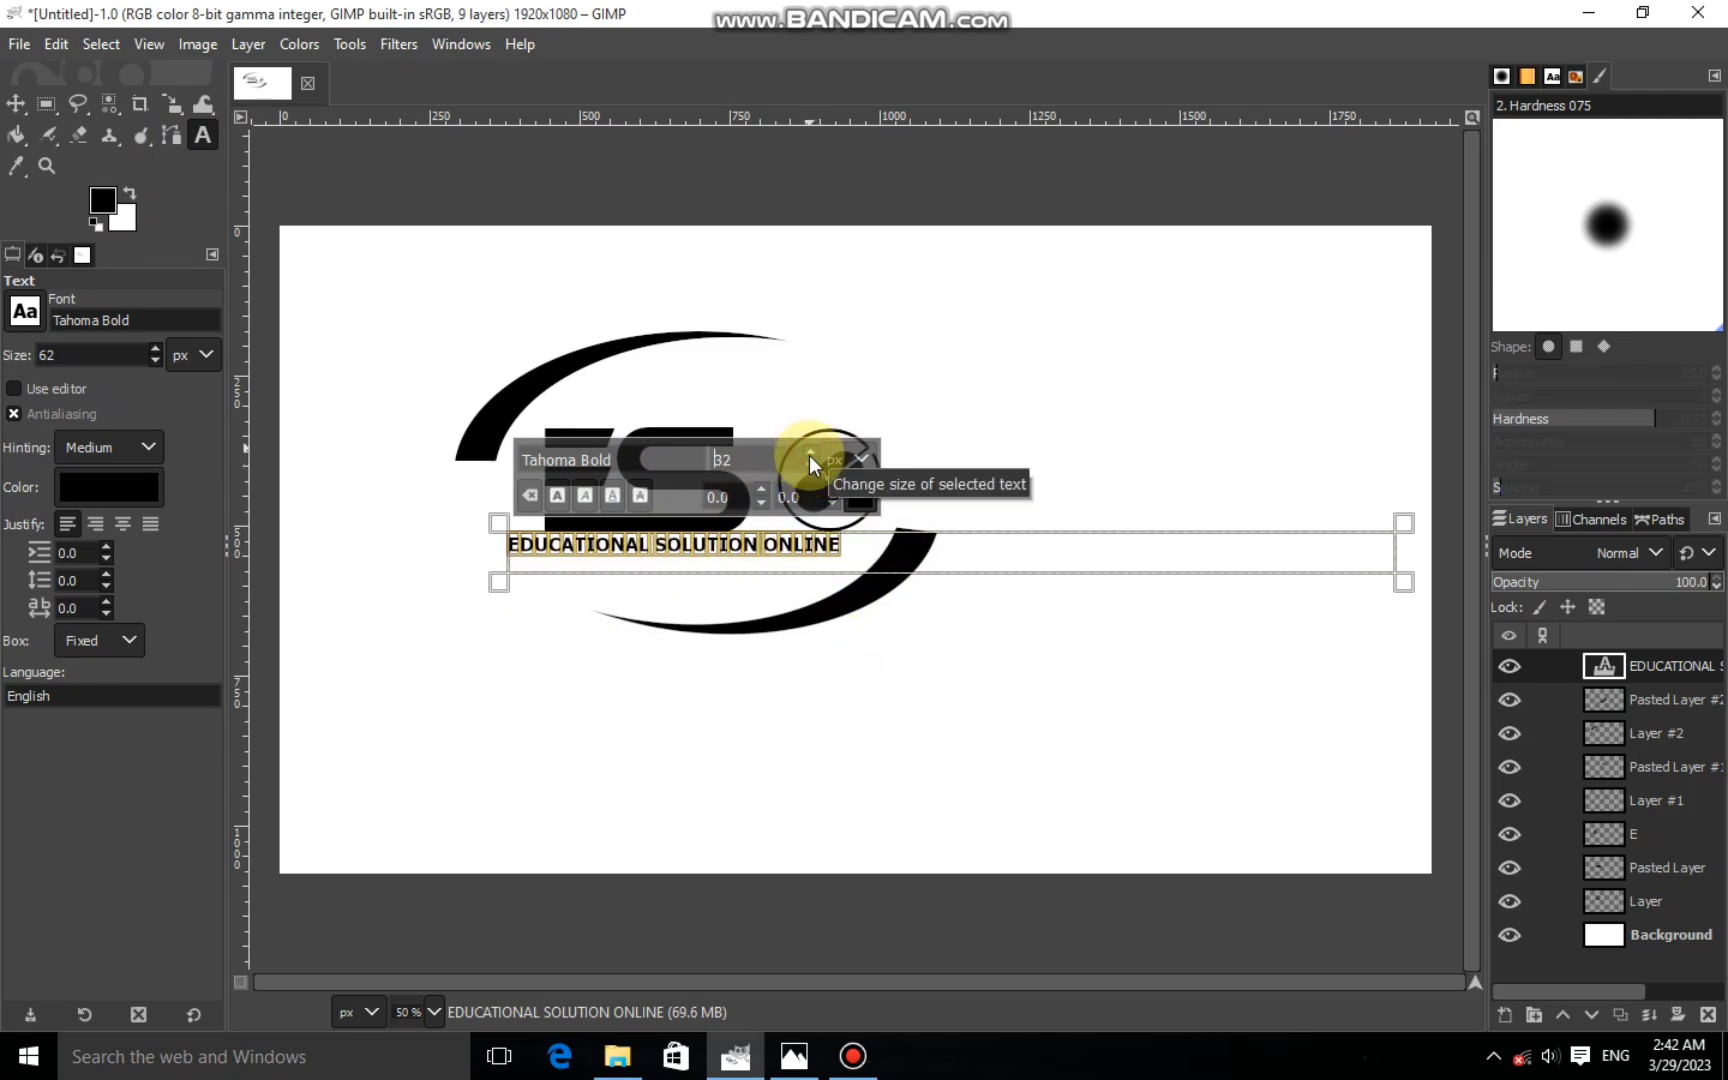
Scale the tagline layer to about 1429 × 68 px and align its left end with the E's left edge
click(15, 103)
click(171, 111)
click(914, 586)
drag(960, 563, 1004, 578)
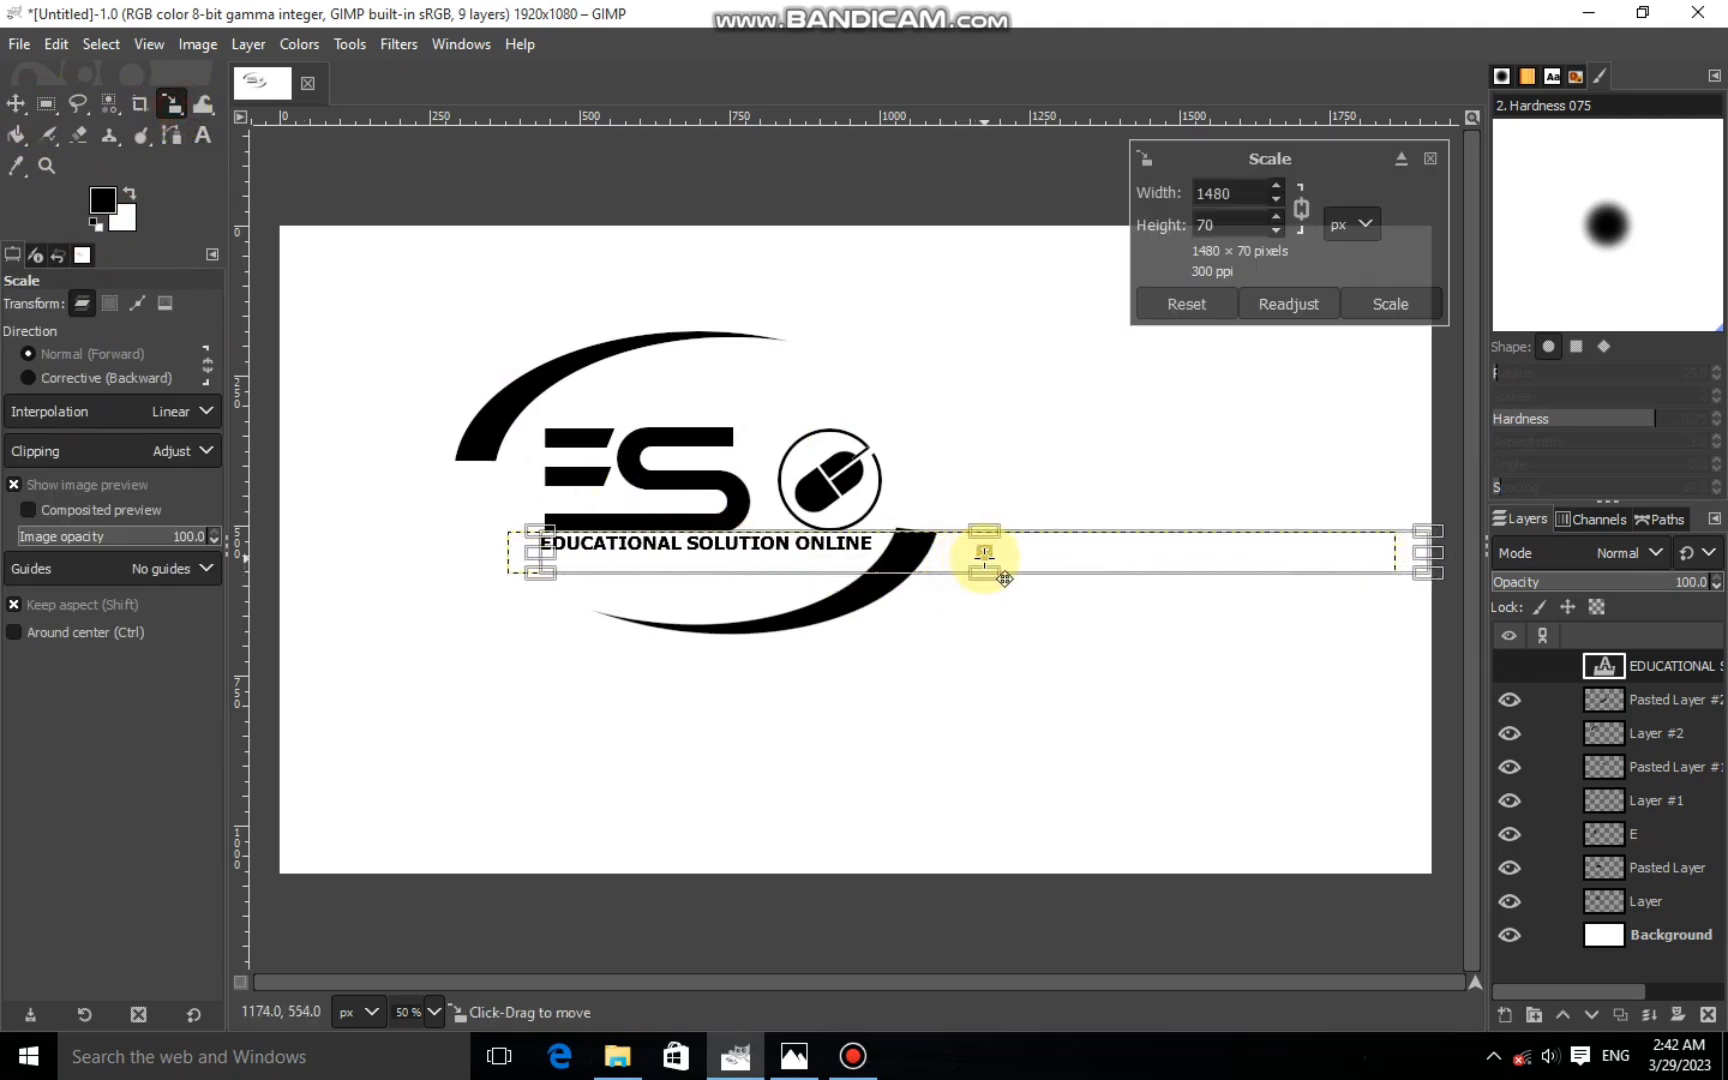
drag(1240, 575, 1219, 583)
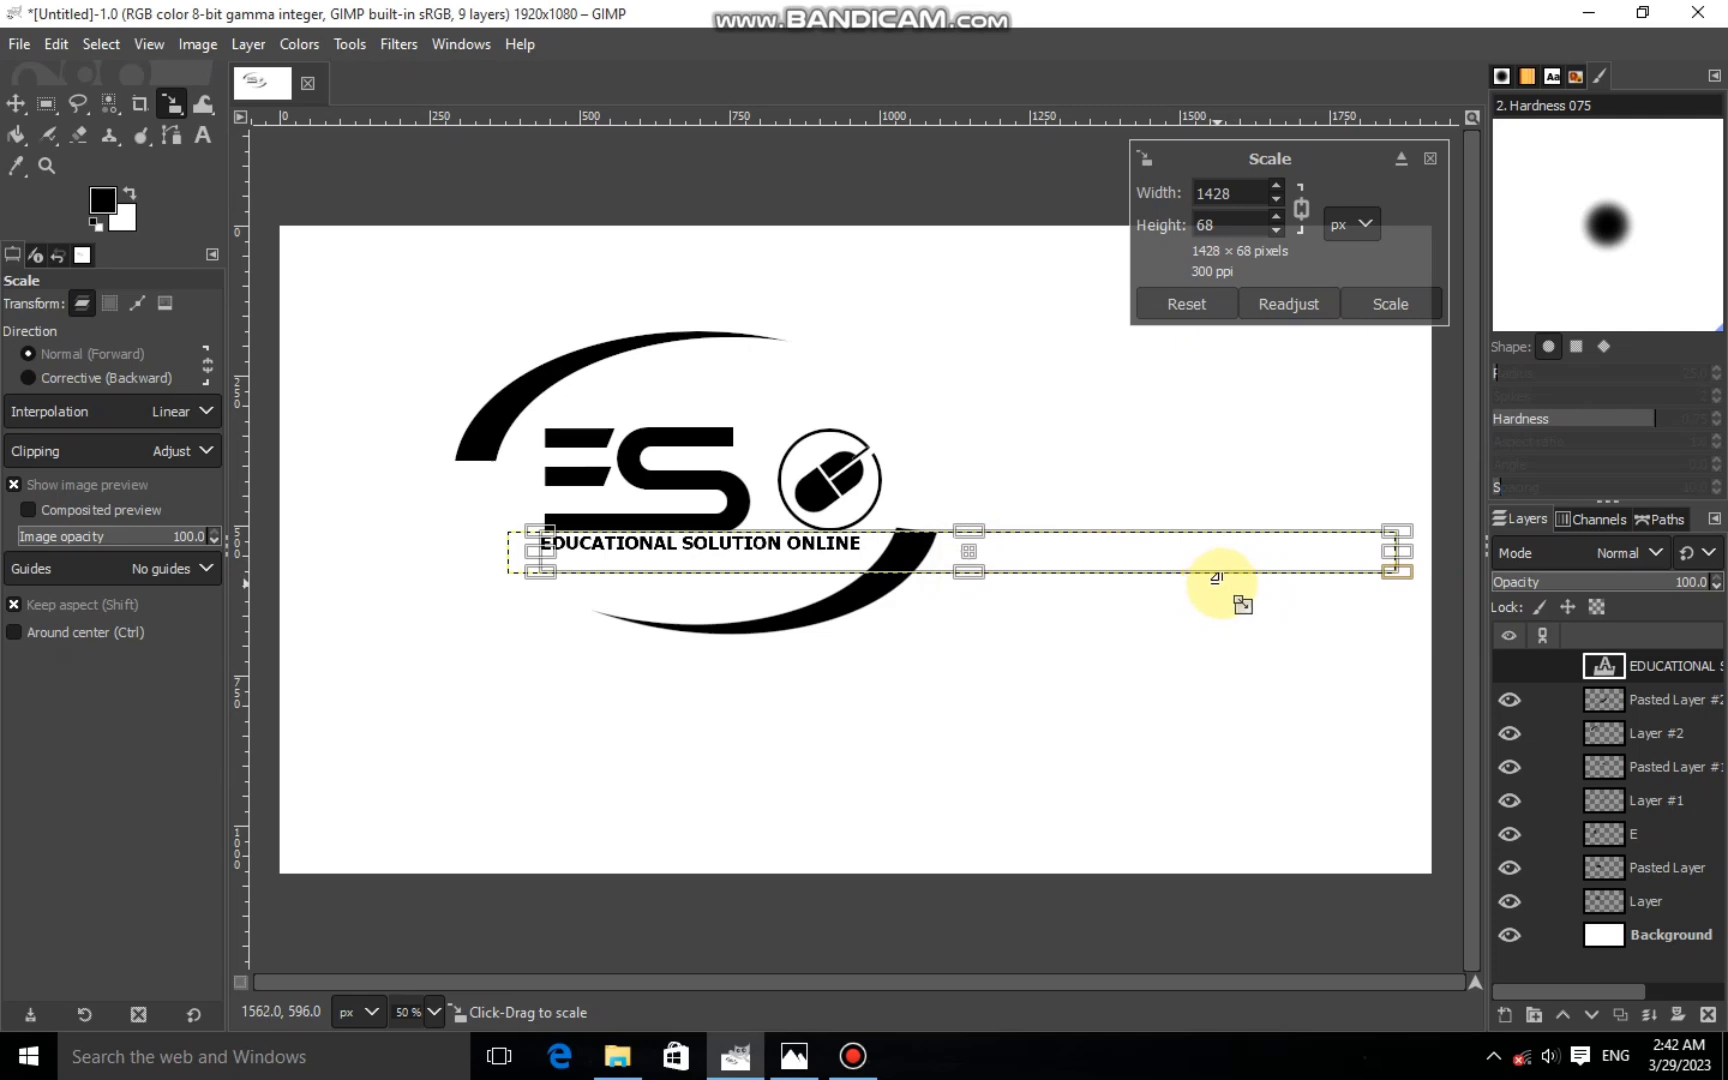
drag(966, 552, 971, 552)
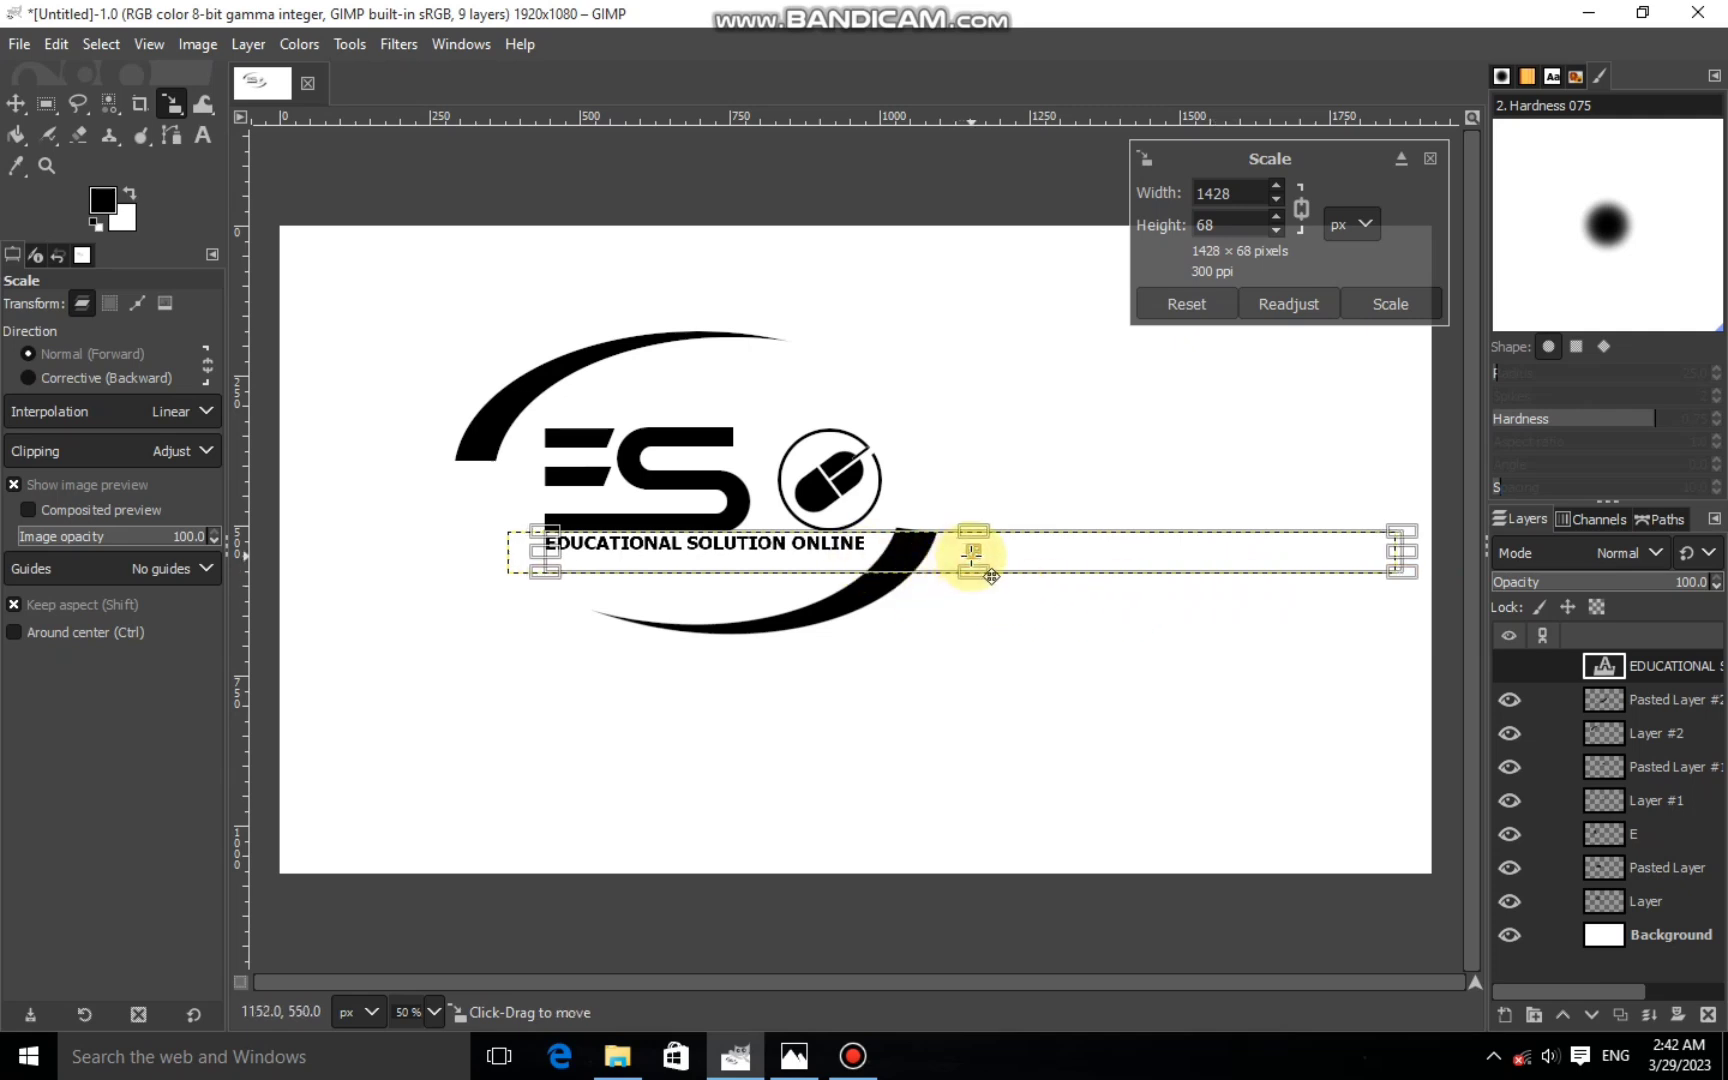
click(1375, 316)
click(906, 540)
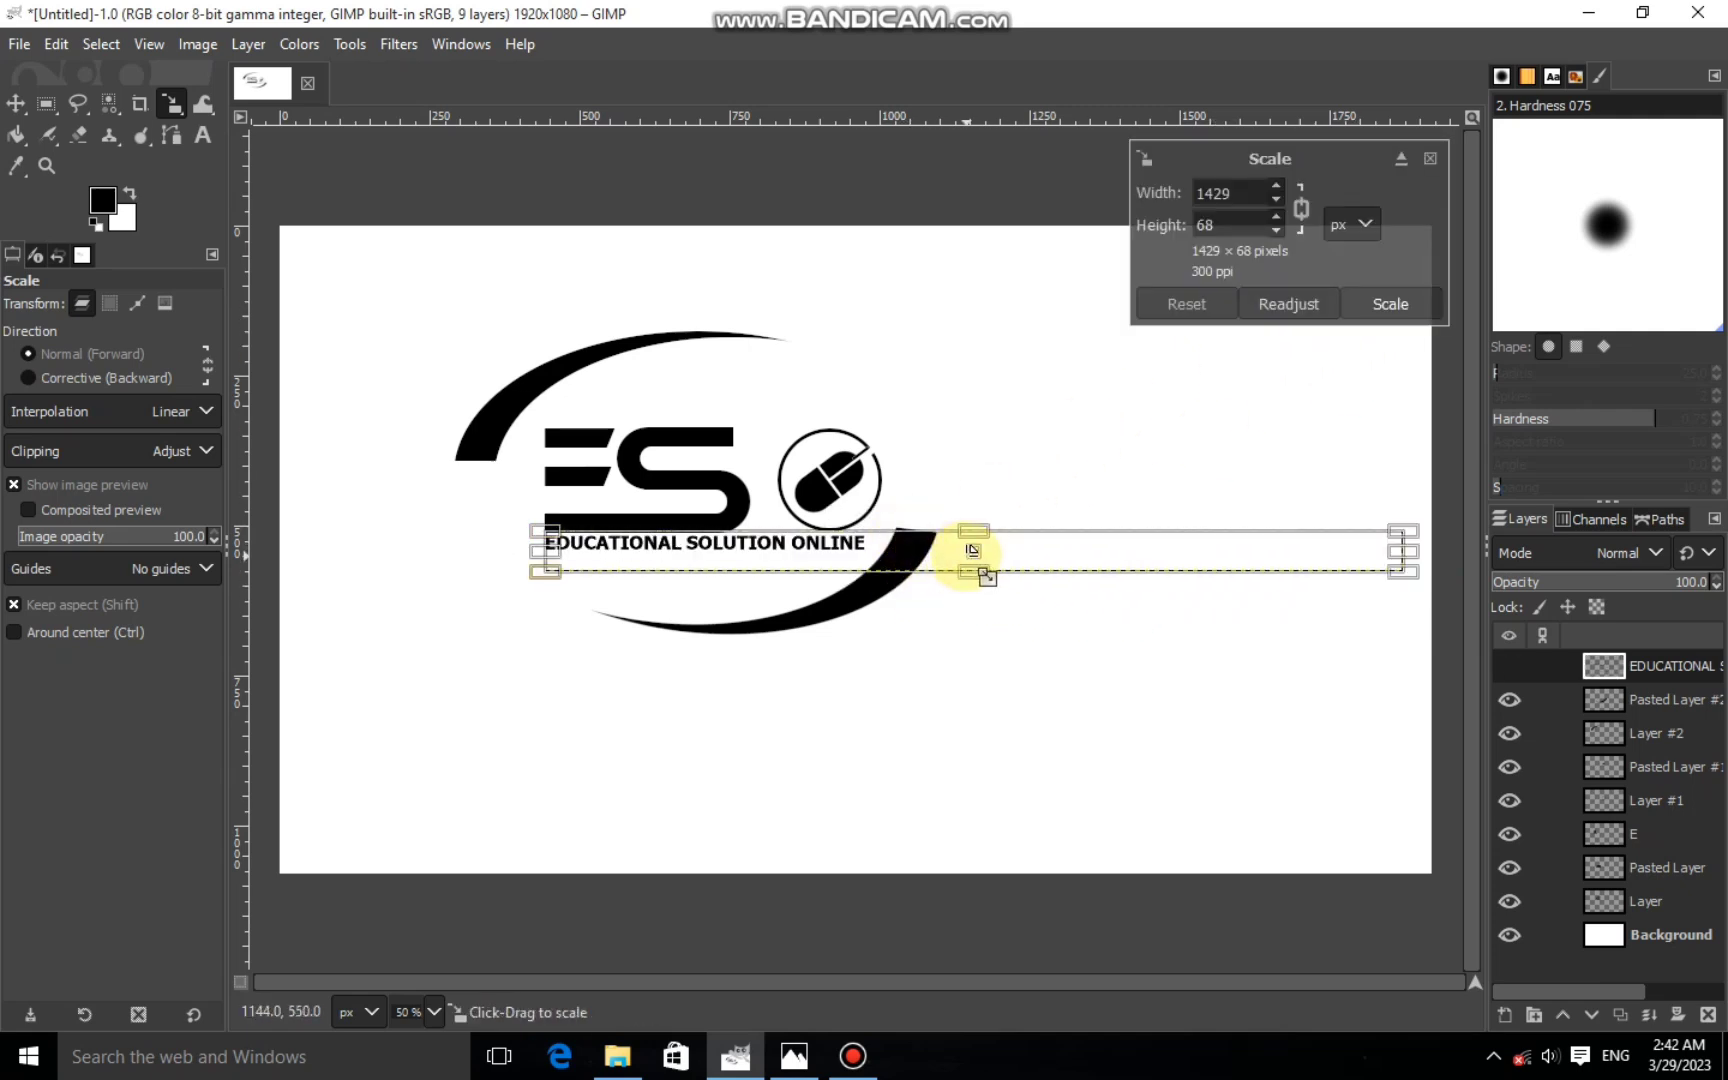
click(1376, 305)
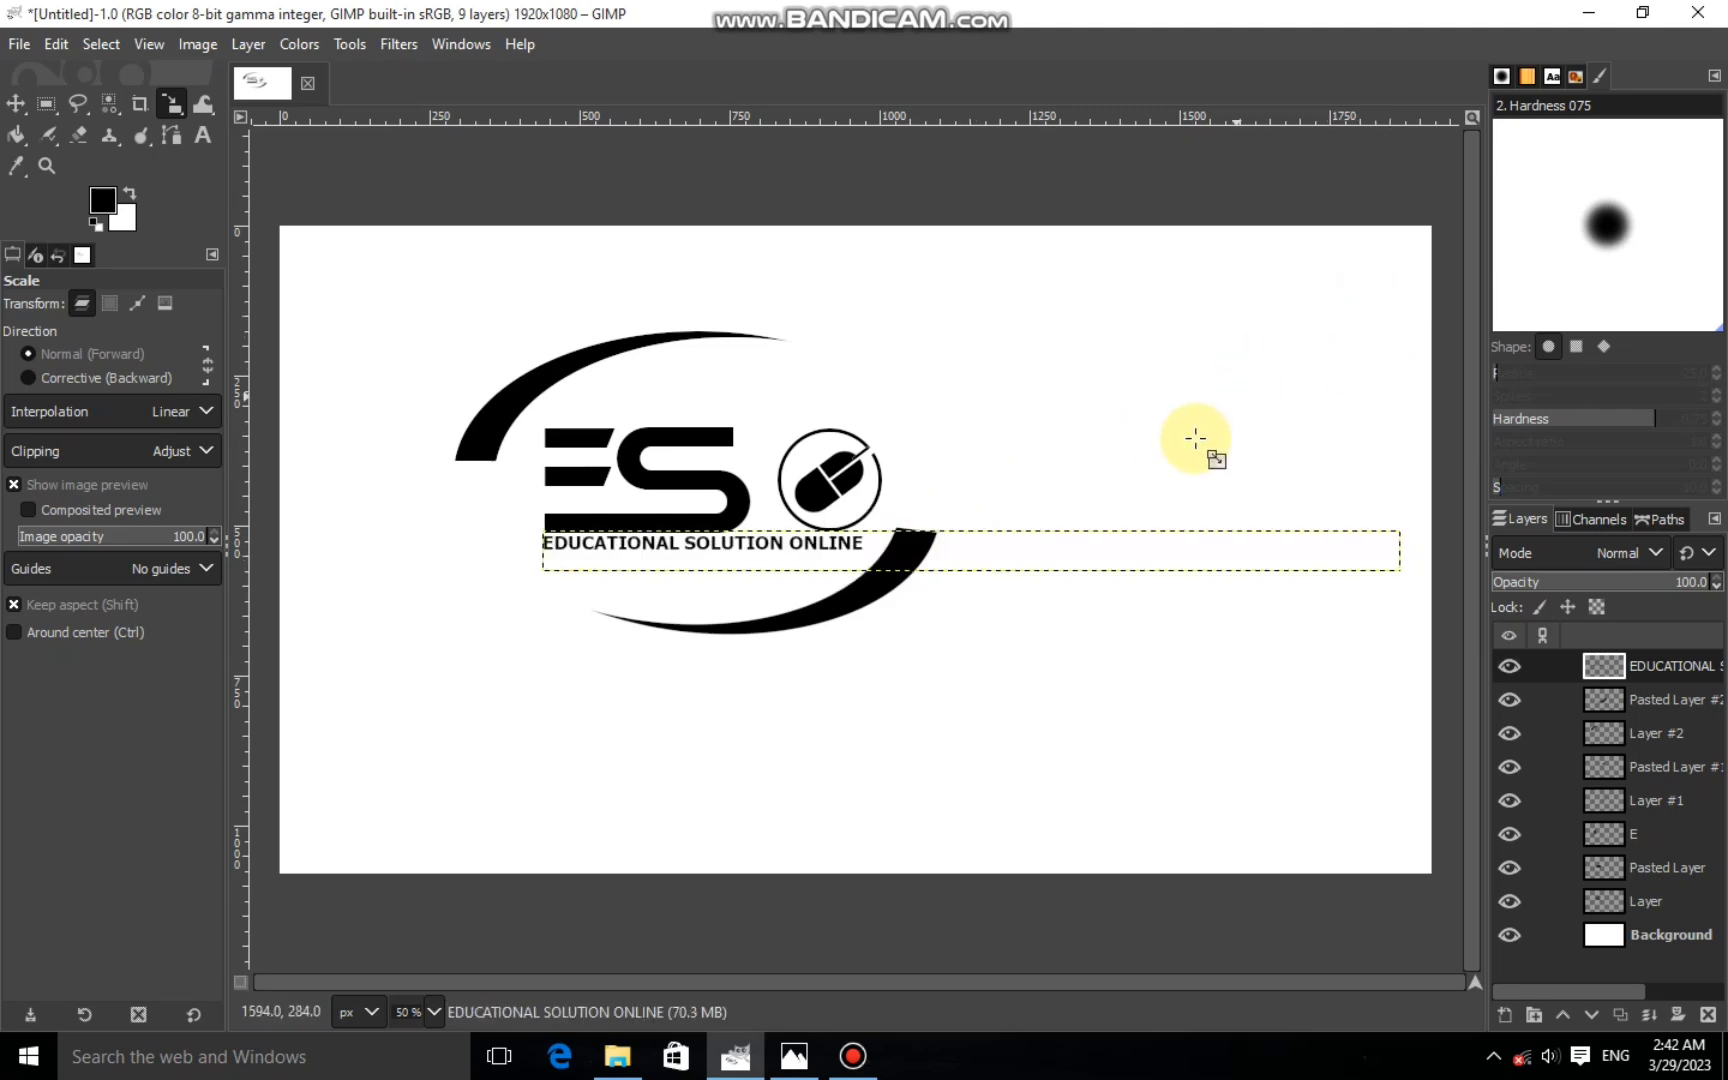
Nudge the tagline slightly downward to leave a small gap beneath the lettermark, and check it without the layer outline
click(1634, 933)
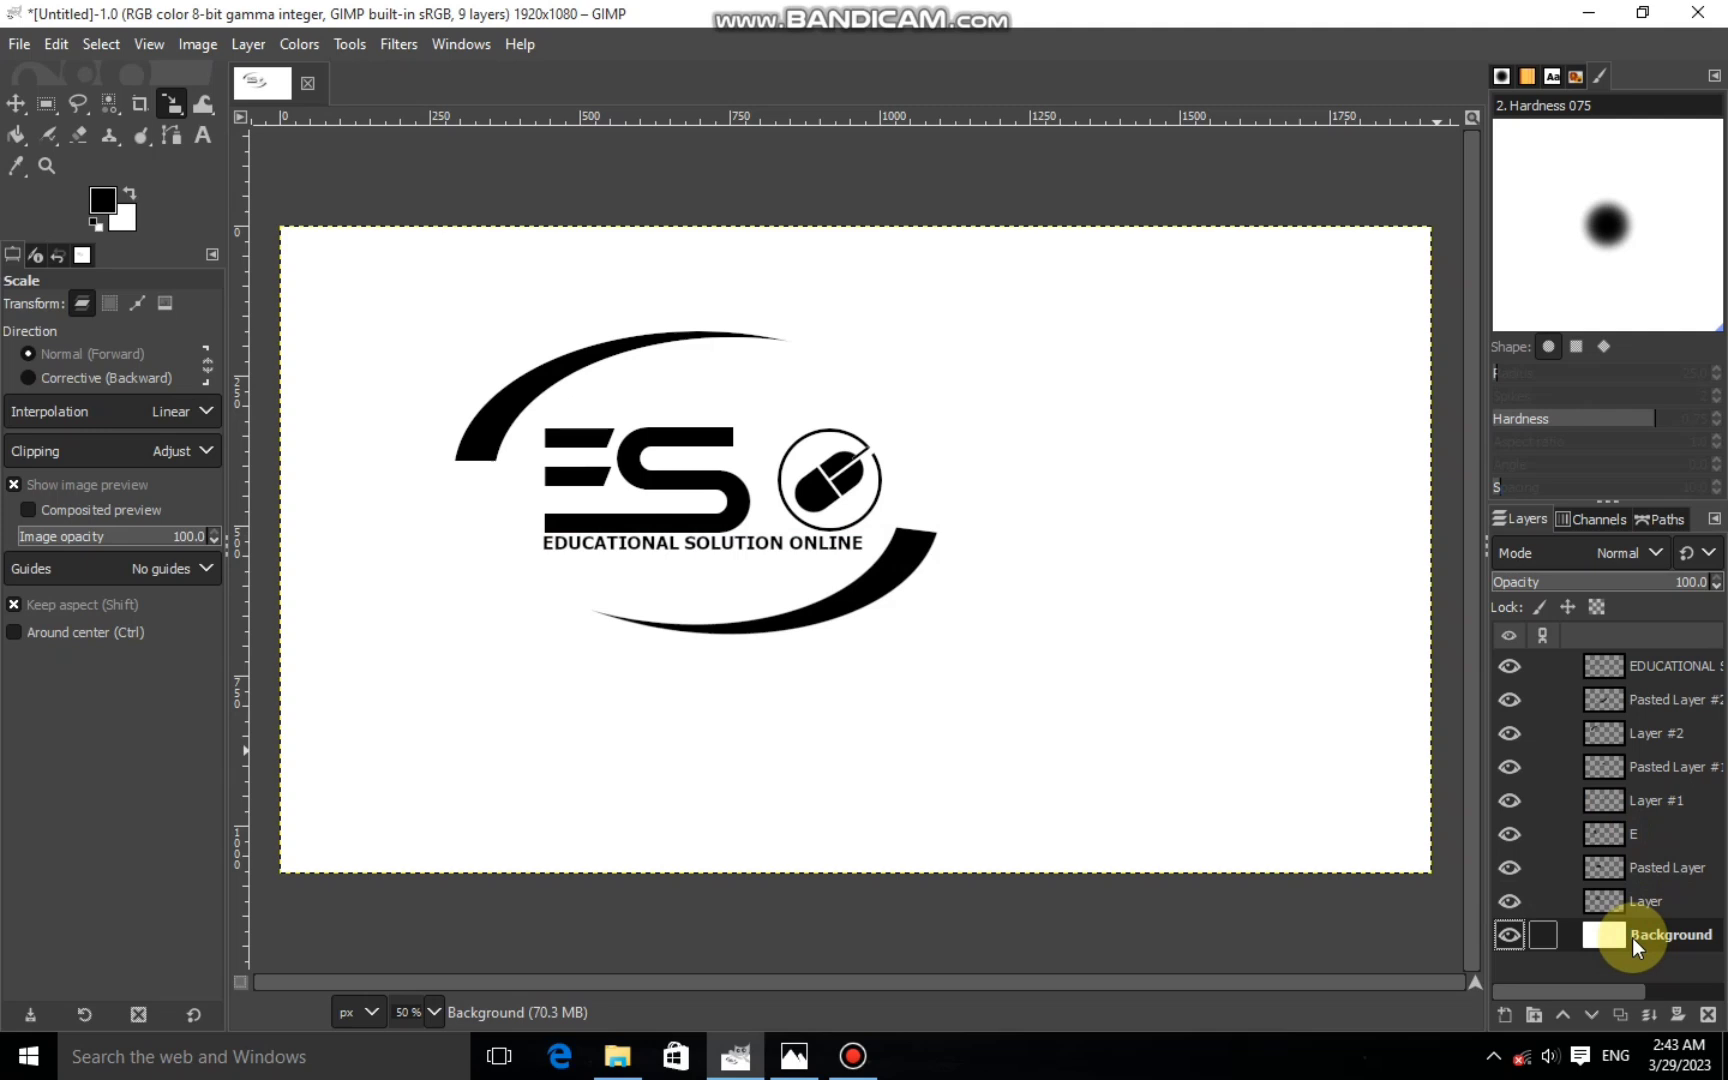
click(1615, 668)
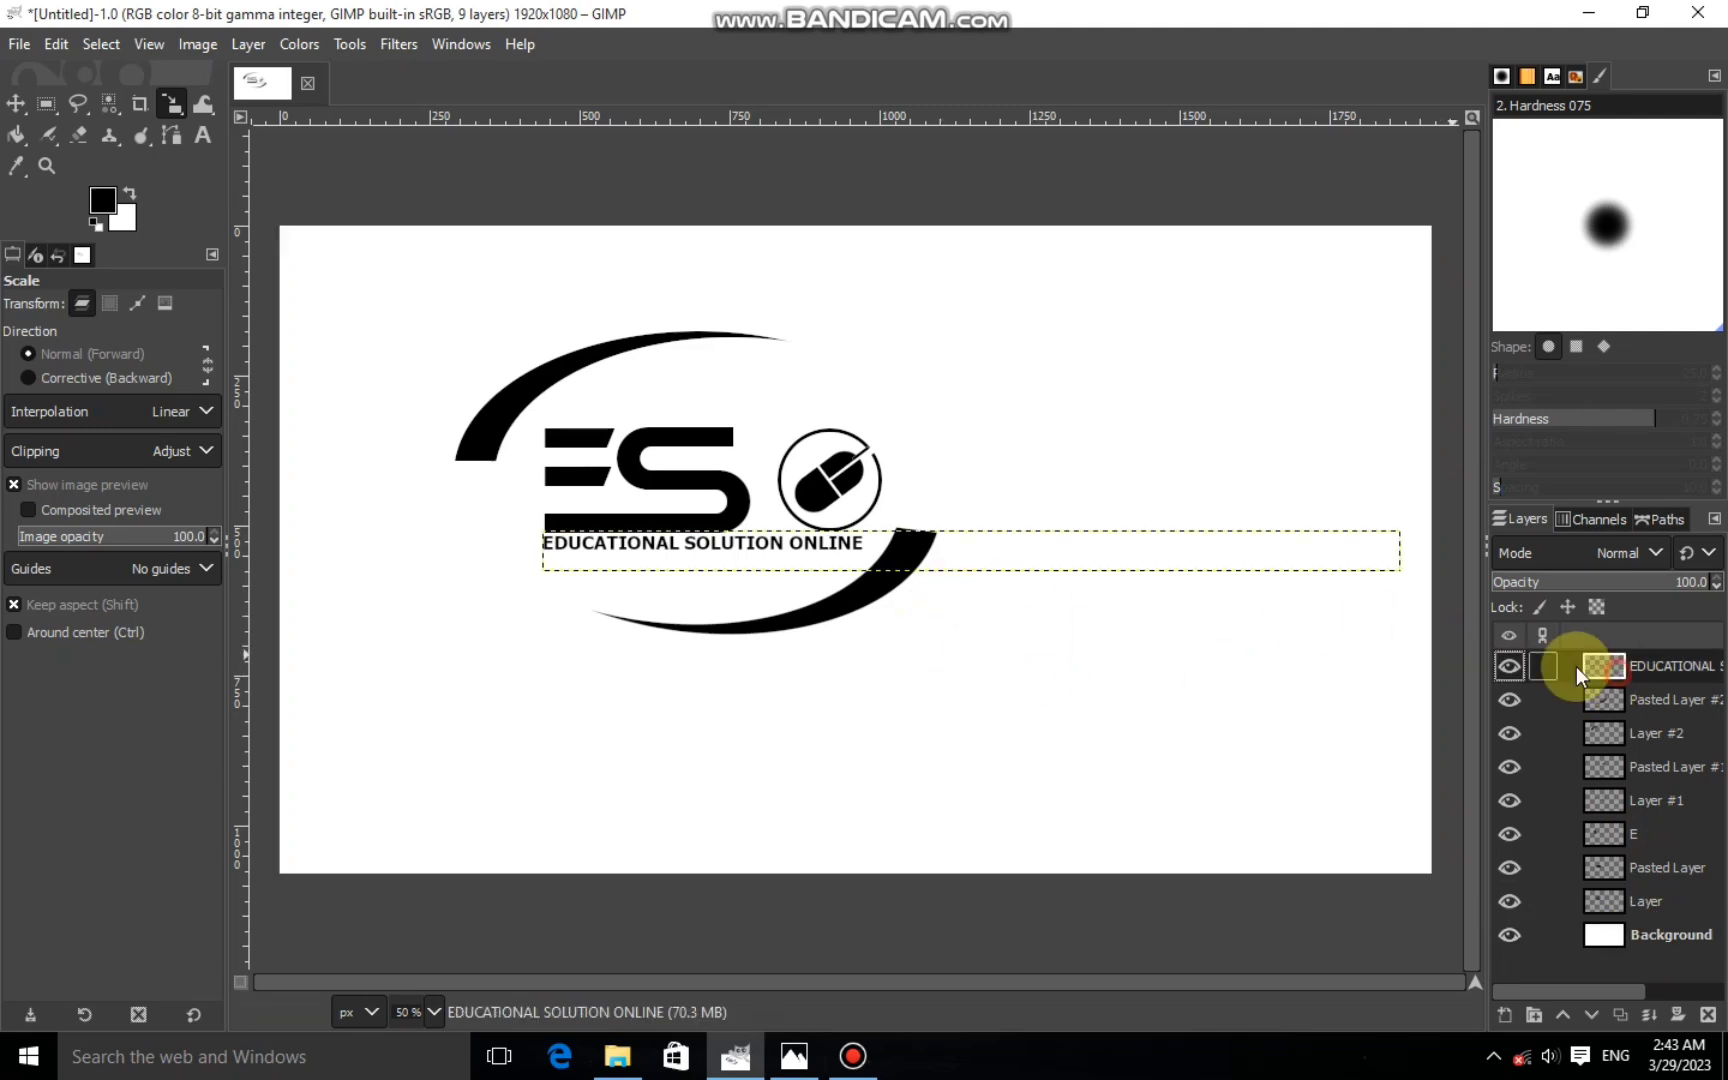
click(895, 571)
drag(970, 551, 973, 555)
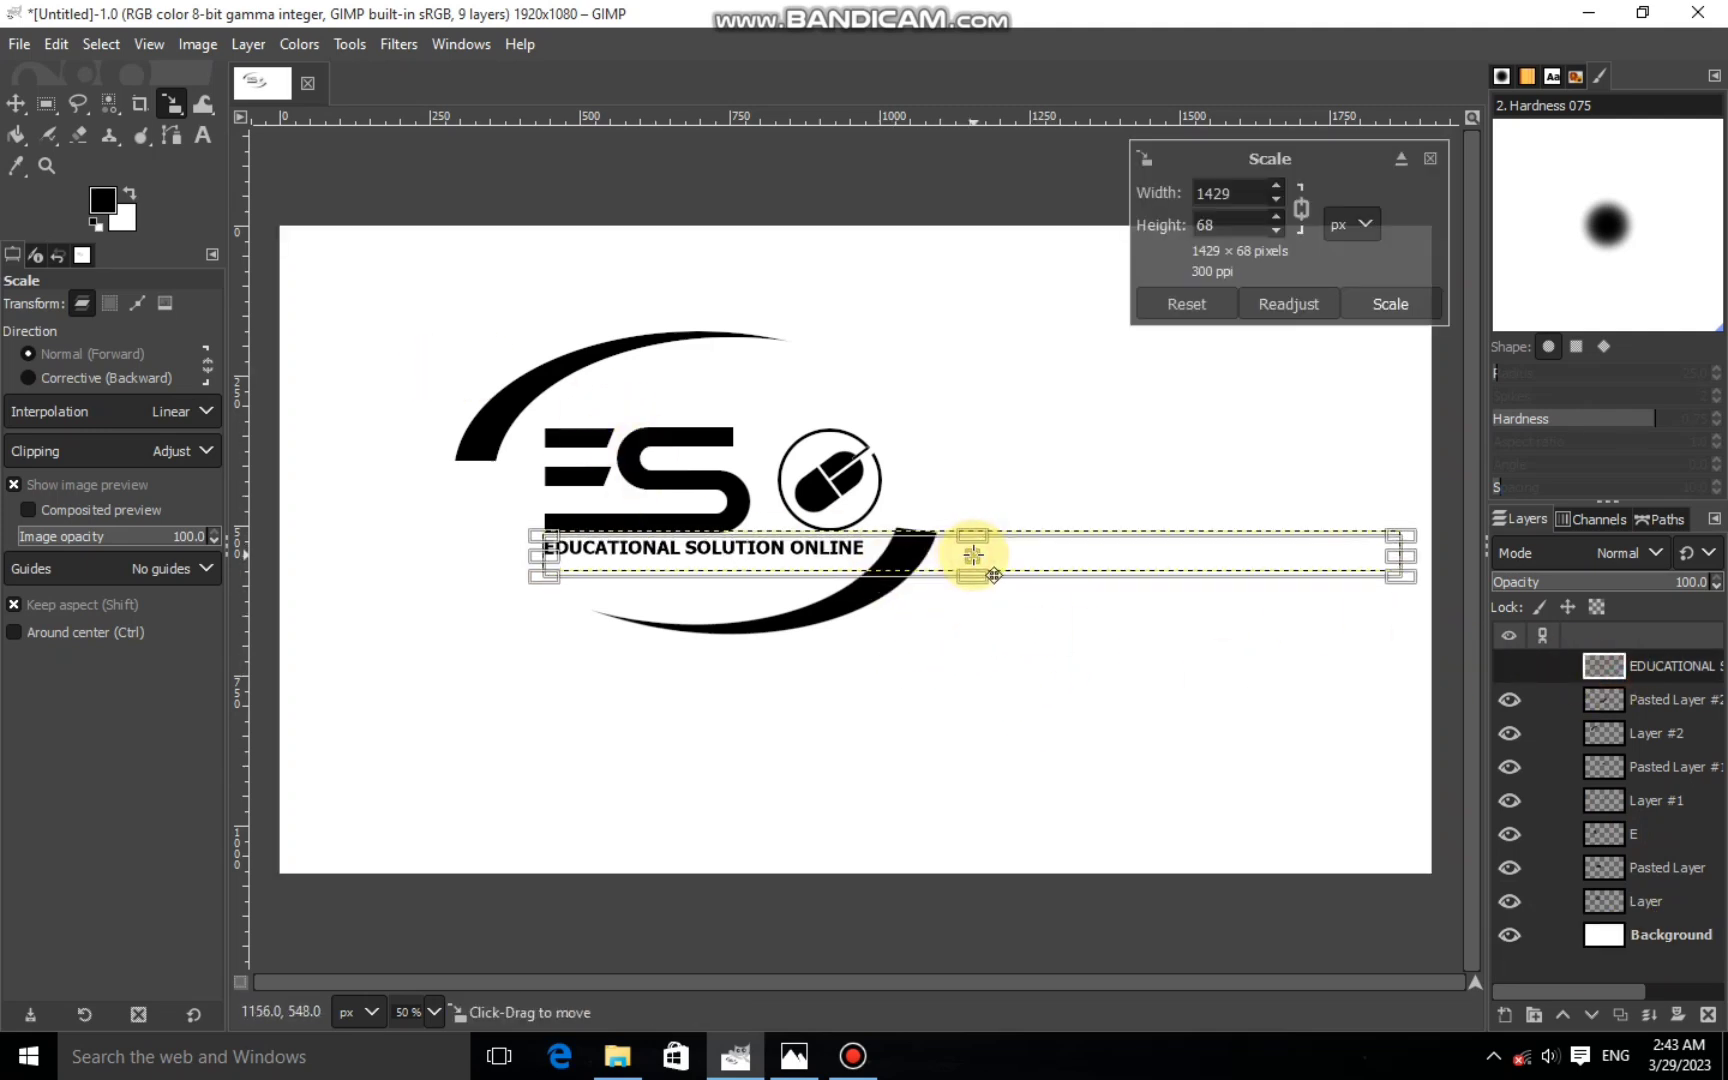
click(1388, 306)
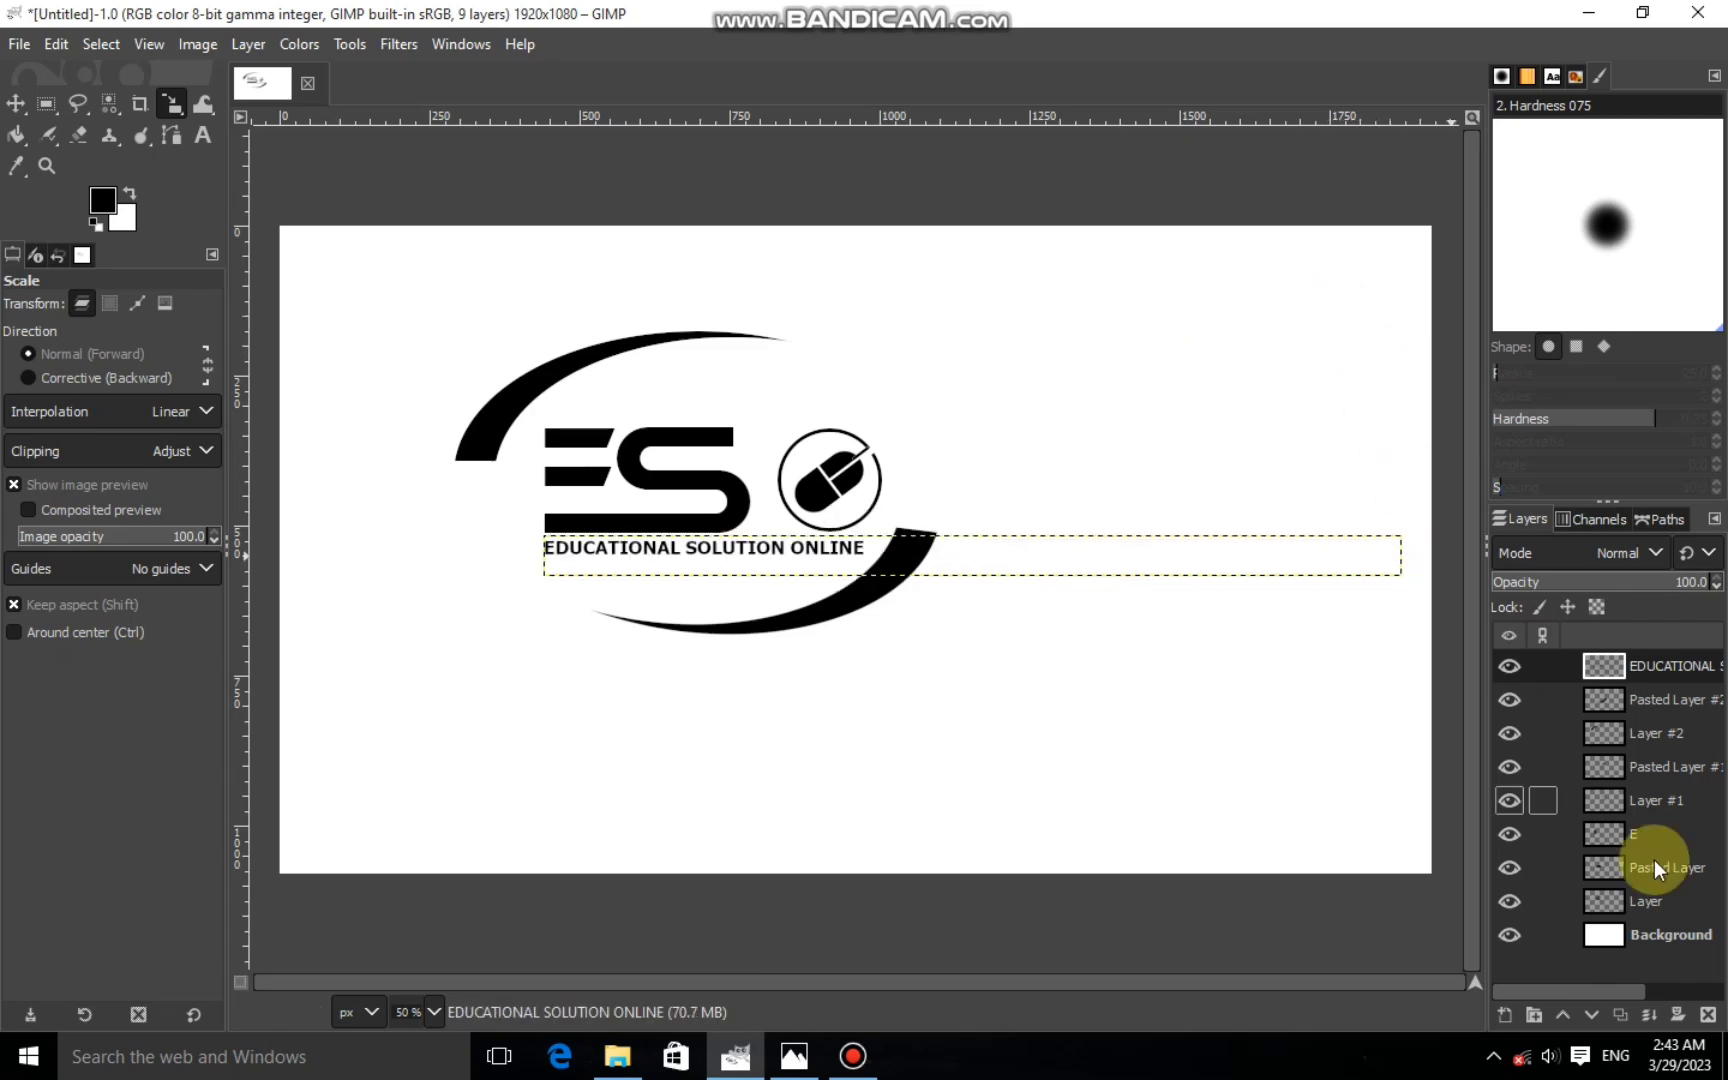
click(1669, 934)
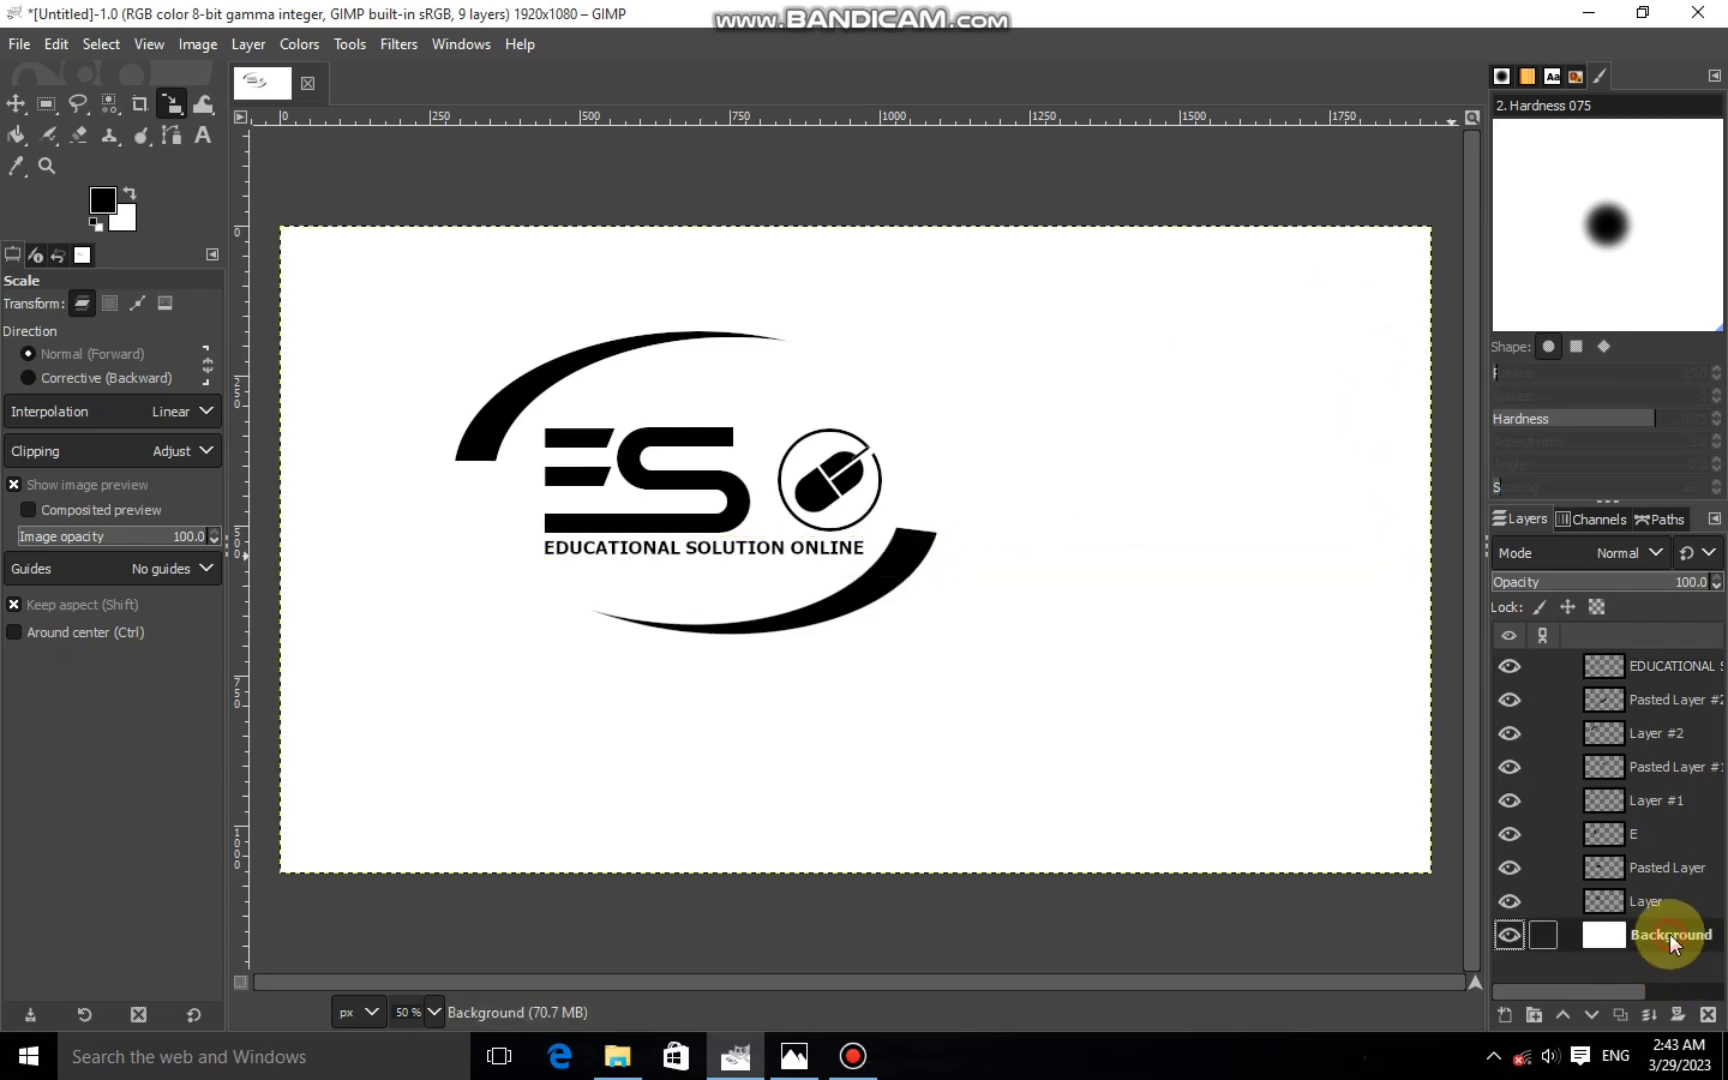
click(1620, 670)
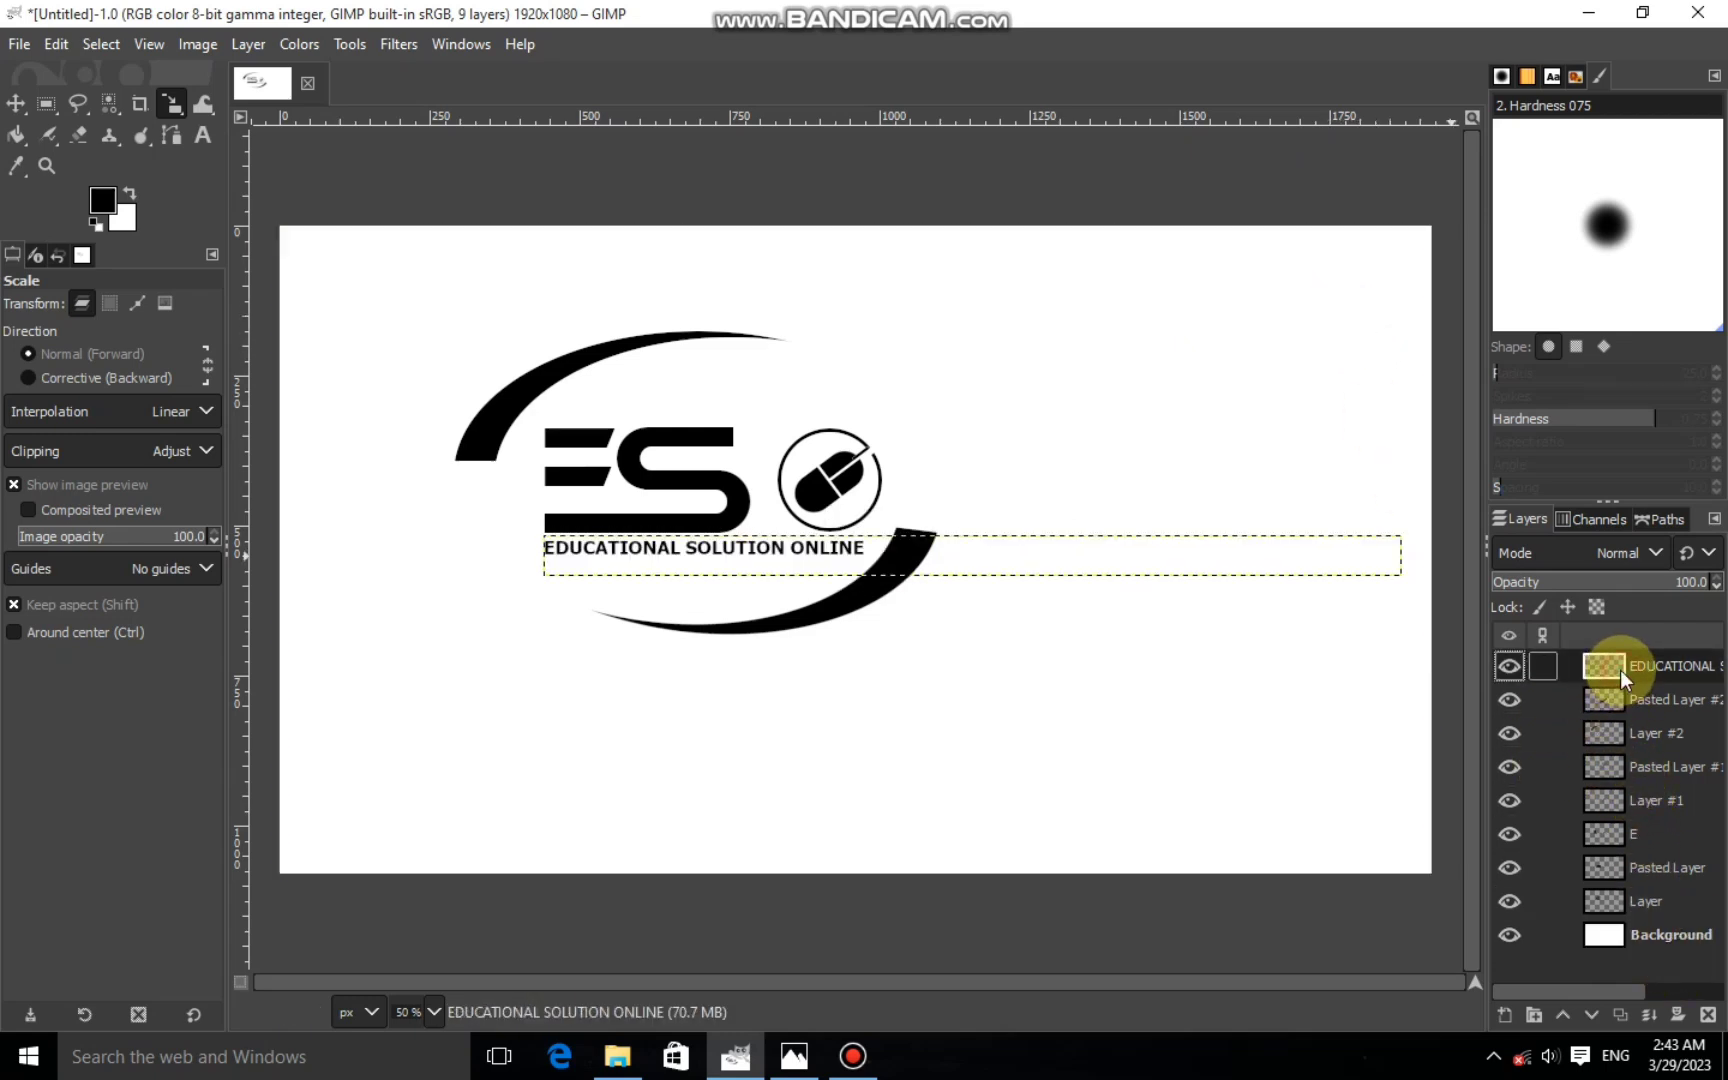
Select the tagline lettering by colour, fill it with a green foreground colour, and deselect
key(shift+o)
scroll(434, 496, up, 4)
click(598, 513)
click(102, 200)
click(213, 262)
click(204, 211)
click(321, 439)
right_click(574, 528)
mouse_move(628, 580)
click(810, 710)
click(101, 44)
click(131, 107)
scroll(1450, 405, down, 4)
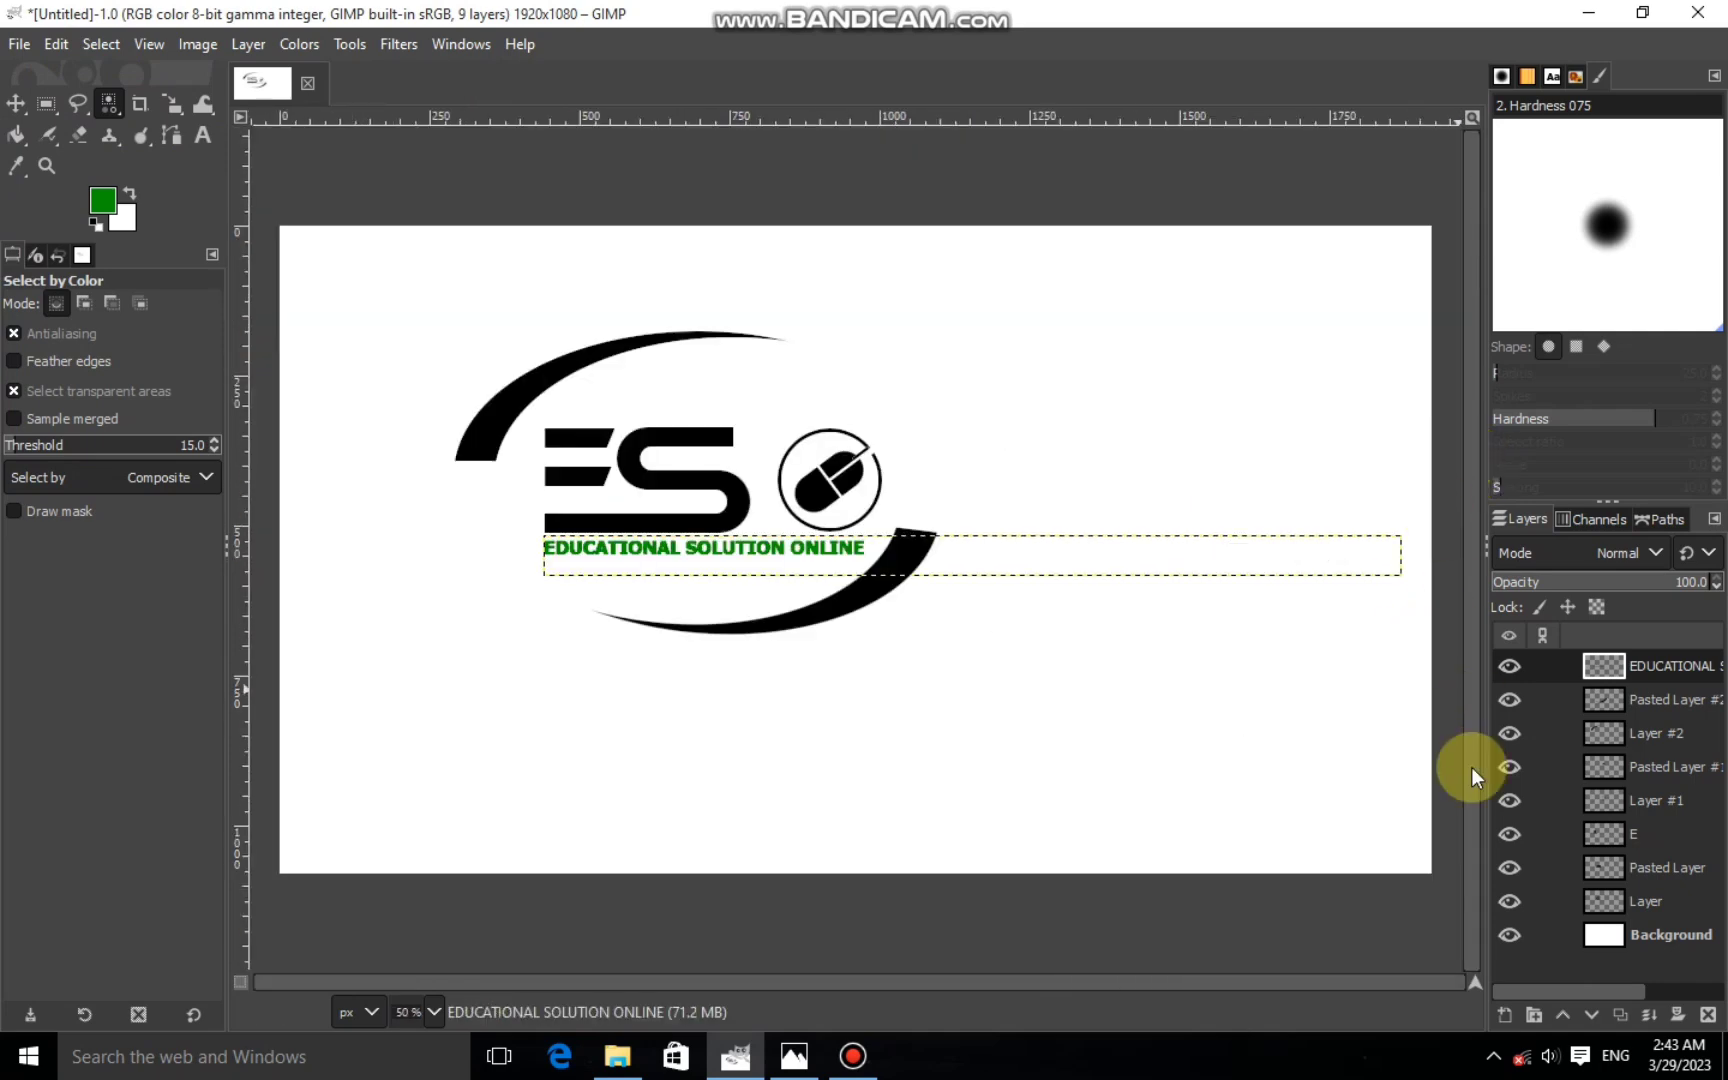
Fill the top and middle bars of the E on layer E with the green foreground colour
drag(108, 104, 157, 103)
click(578, 432)
click(1600, 800)
click(1598, 845)
right_click(563, 444)
mouse_move(620, 500)
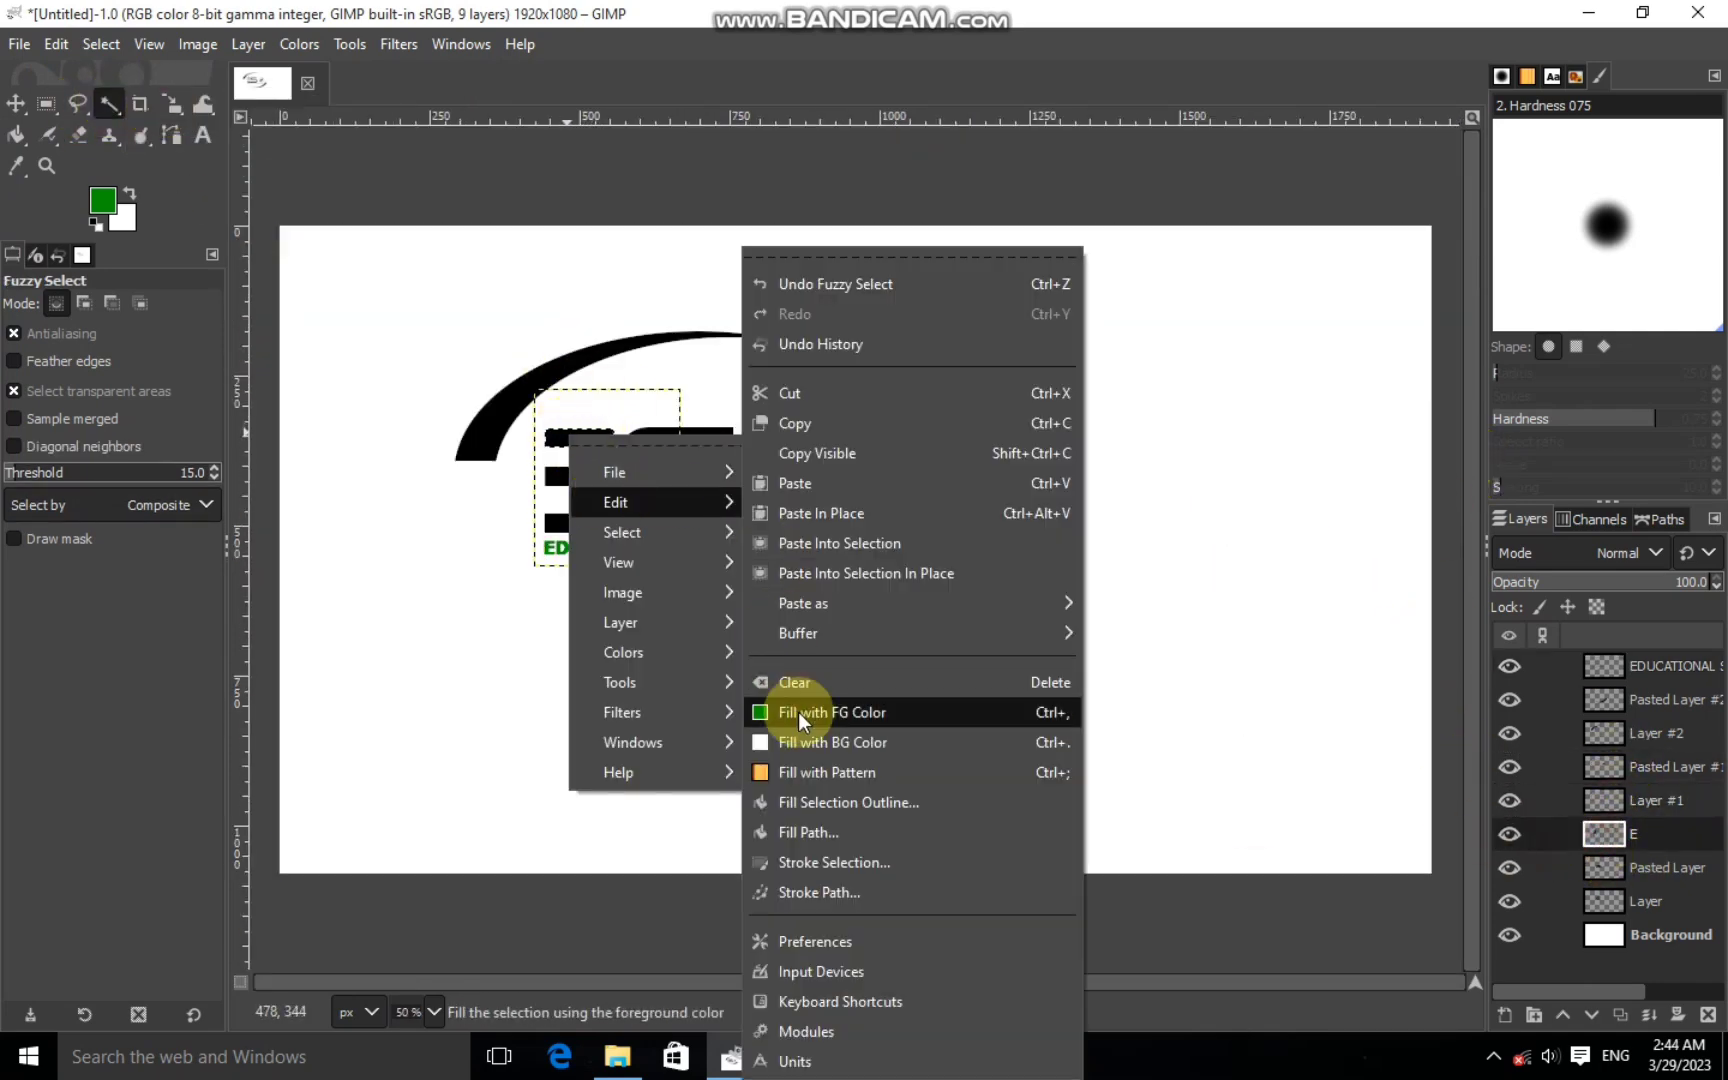
click(780, 710)
right_click(562, 473)
mouse_move(617, 543)
click(822, 717)
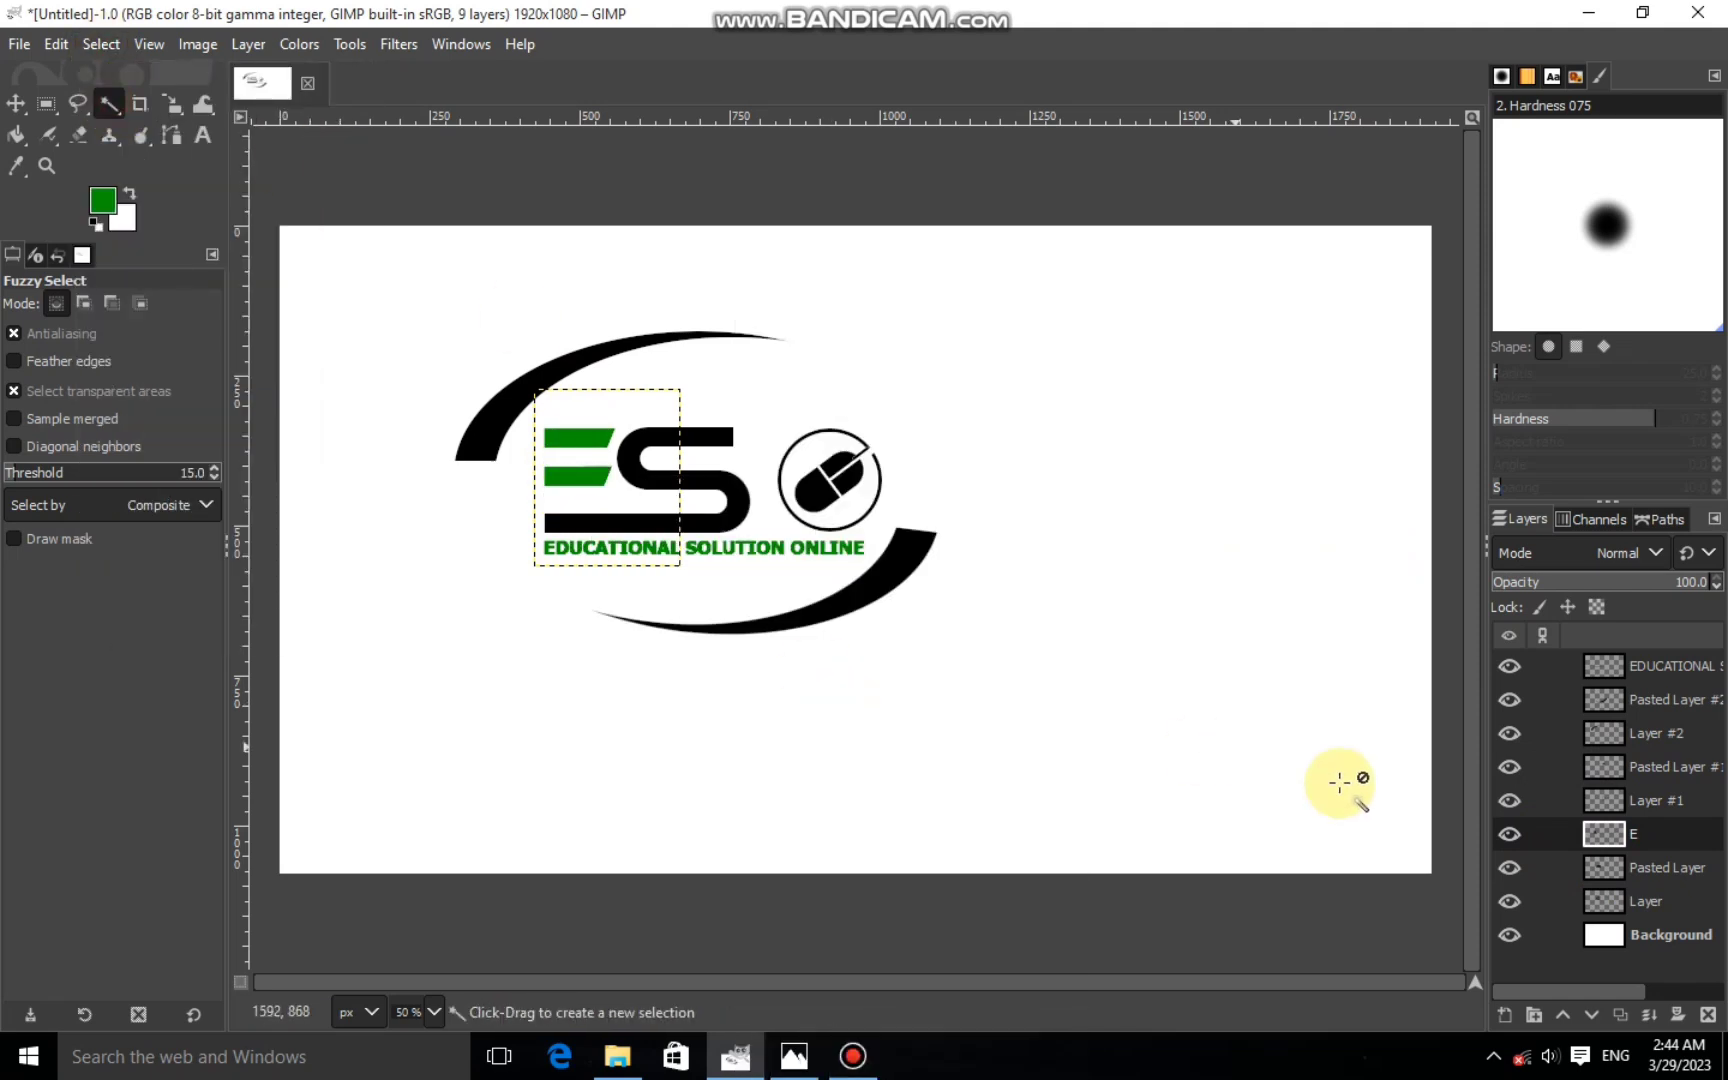
click(1539, 877)
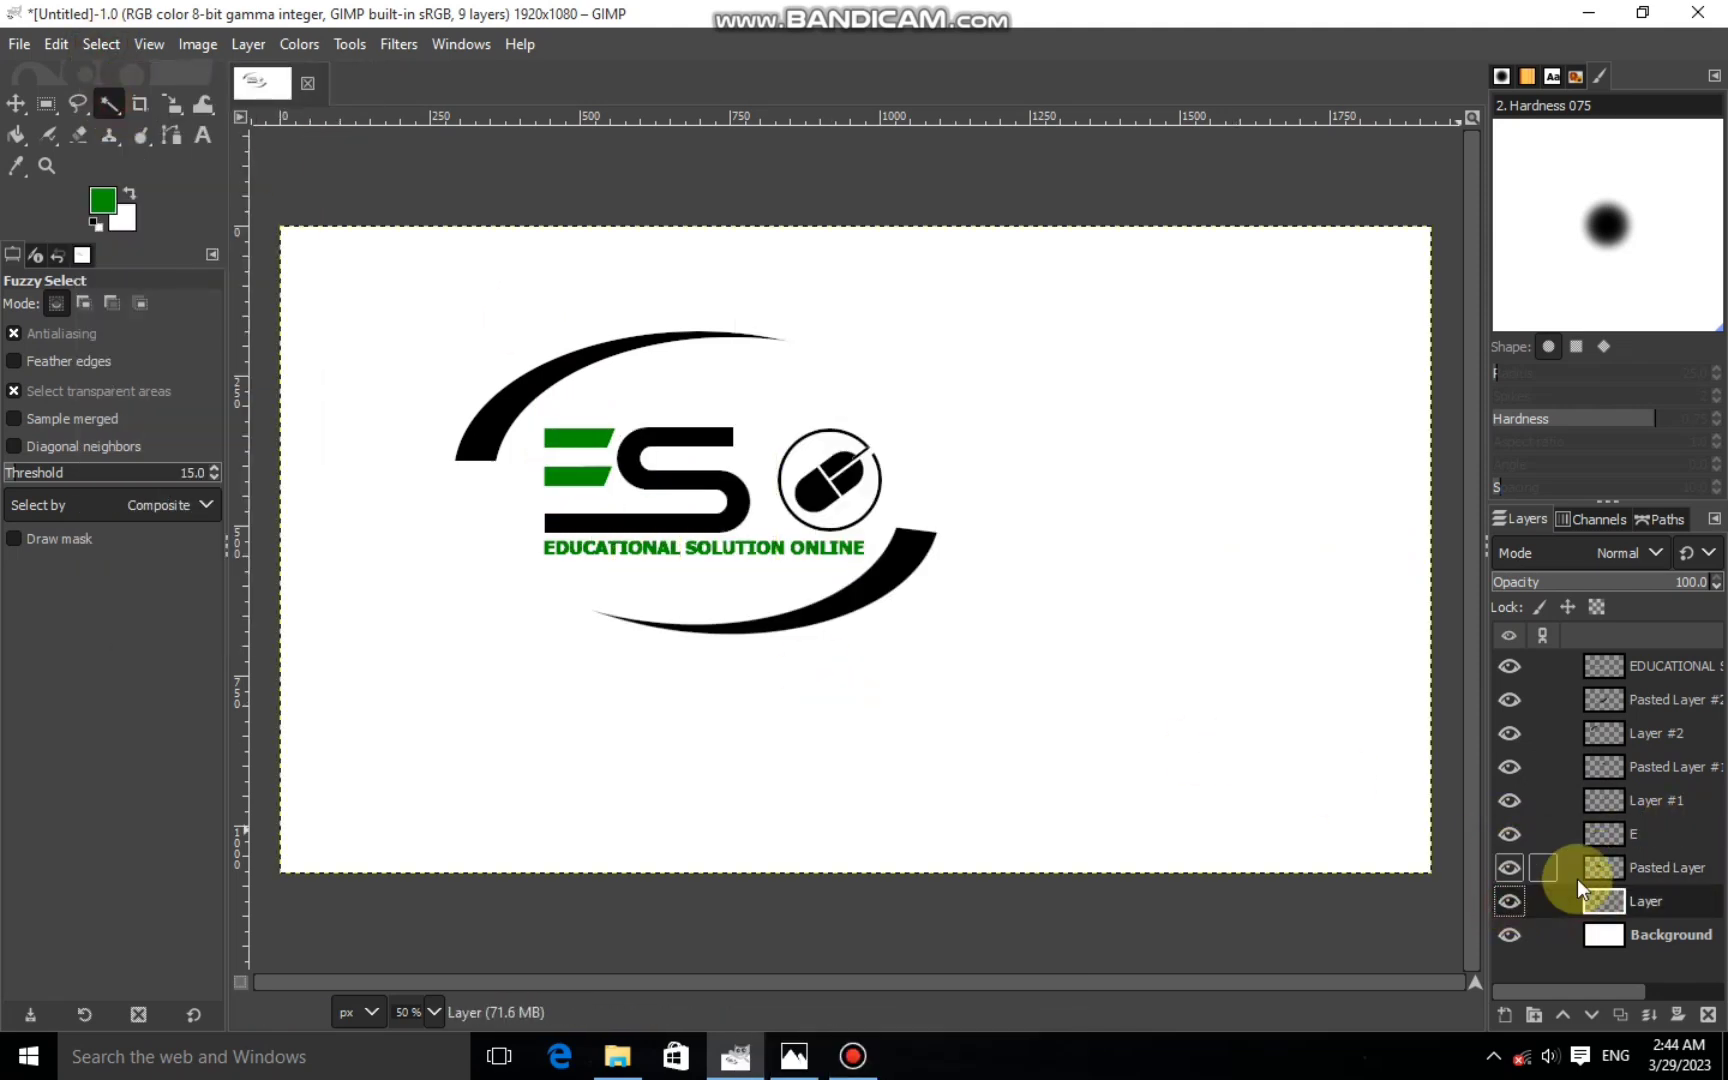